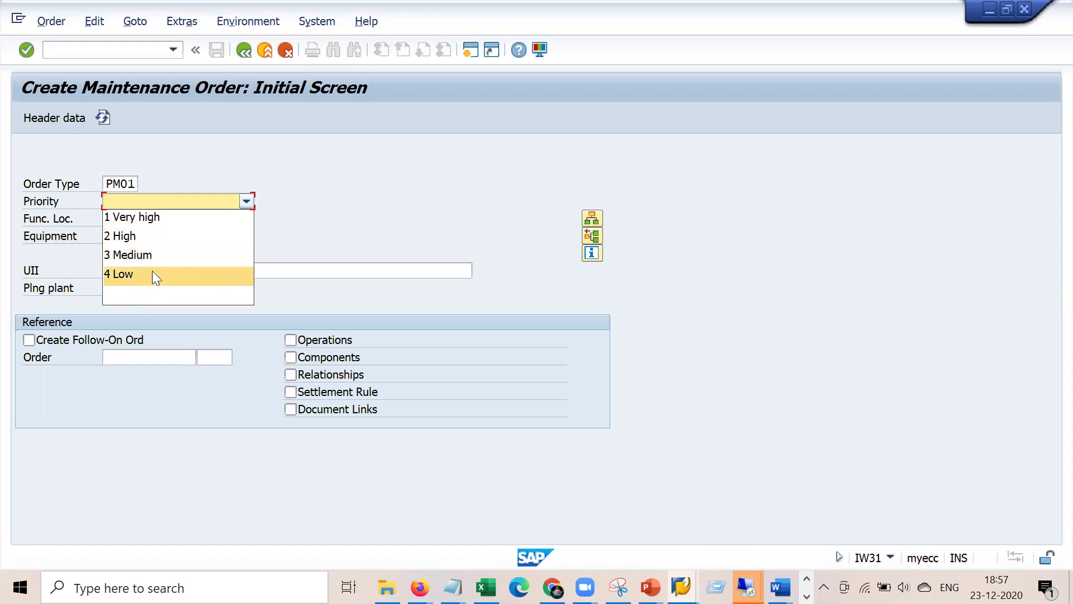
- Choose priority 1 Very high for the new PM01 order on the IW31 initial screen
{"action": "left_click", "coordinate": [185, 219]}
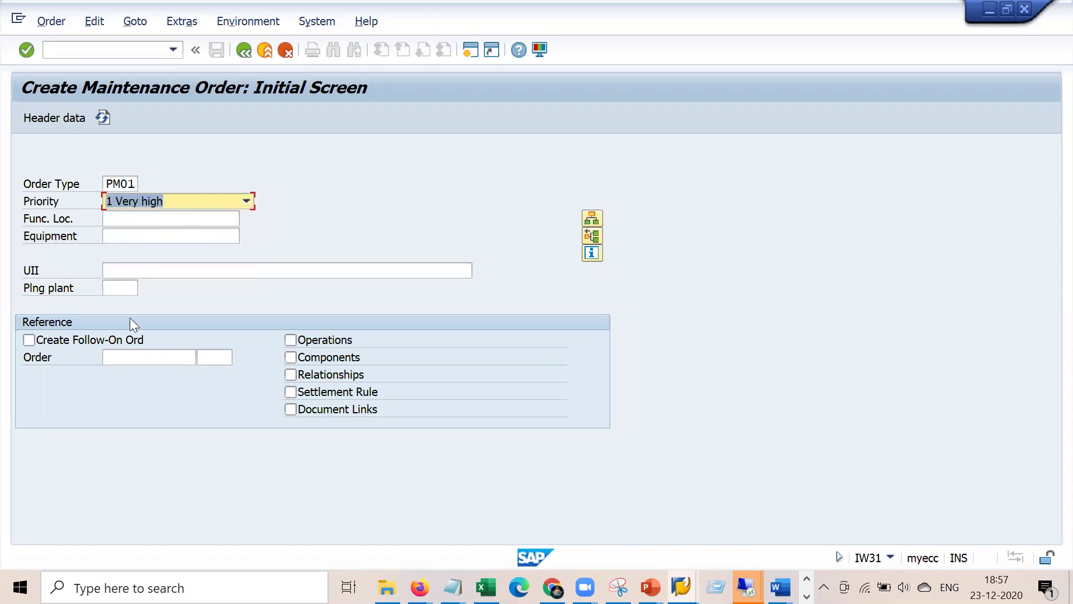
{"action": "left_click", "coordinate": [191, 235]}
- Copy BOM number 10007788 from the Notepad note of PRT, BOM and Material numbers
{"action": "left_click", "coordinate": [451, 587]}
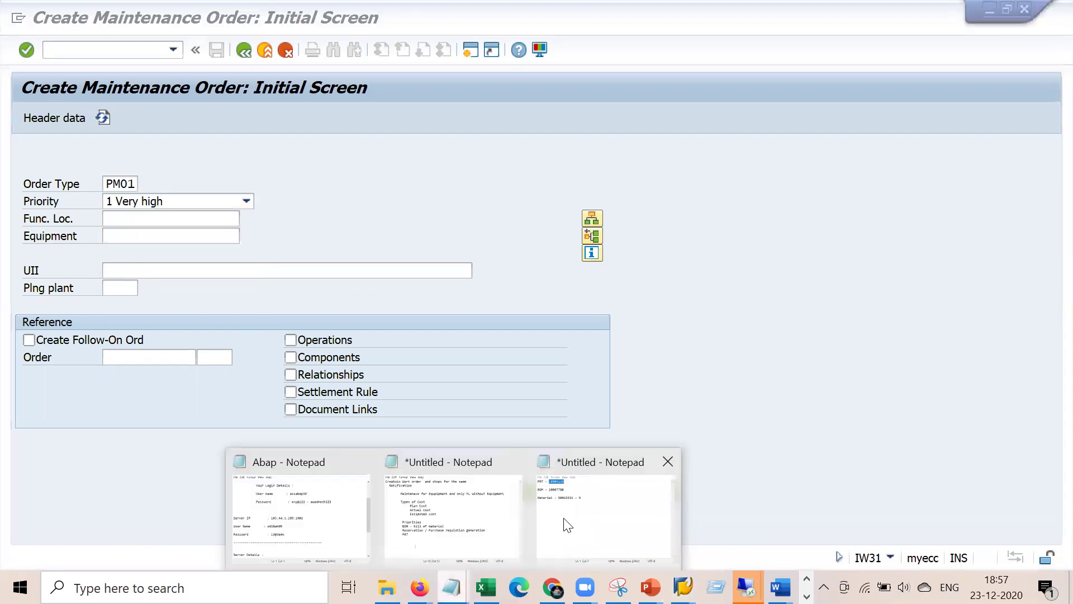
{"action": "left_click", "coordinate": [461, 514]}
{"action": "key", "text": "Return"}
{"action": "key", "text": "Tab"}
{"action": "key", "text": "Tab"}
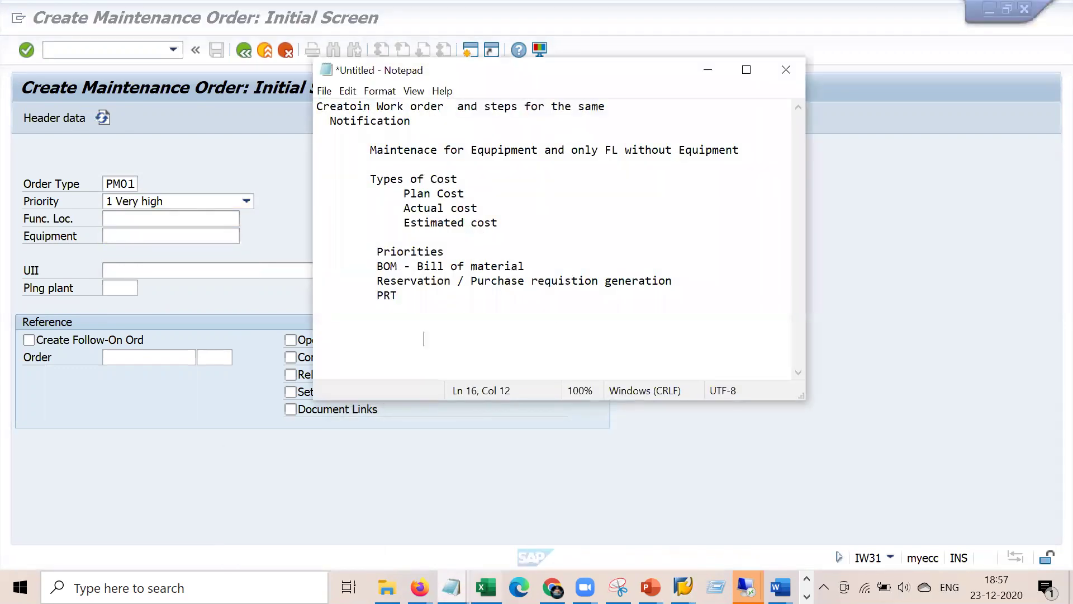
{"action": "left_click", "coordinate": [451, 587]}
{"action": "left_click", "coordinate": [602, 511]}
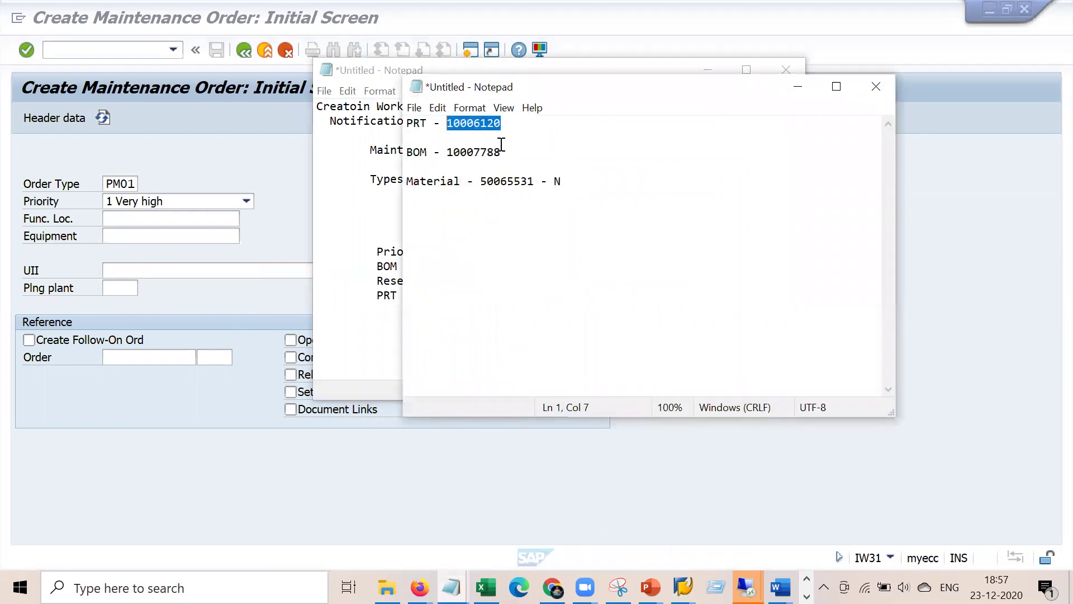
{"action": "left_click_drag", "start_coordinate": [512, 152], "coordinate": [448, 152]}
{"action": "key", "text": "ctrl+c"}
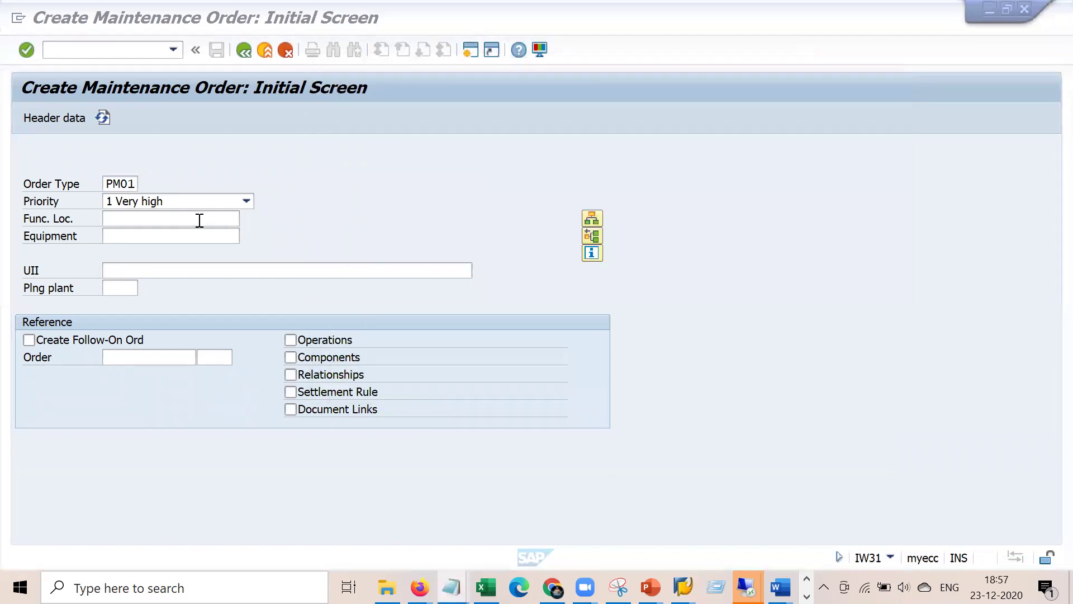
{"action": "left_click", "coordinate": [199, 224]}
- Paste equipment 10007788 and accept the Object Information popup to reach the Central Header
{"action": "left_click", "coordinate": [189, 231]}
{"action": "key", "text": "ctrl+v"}
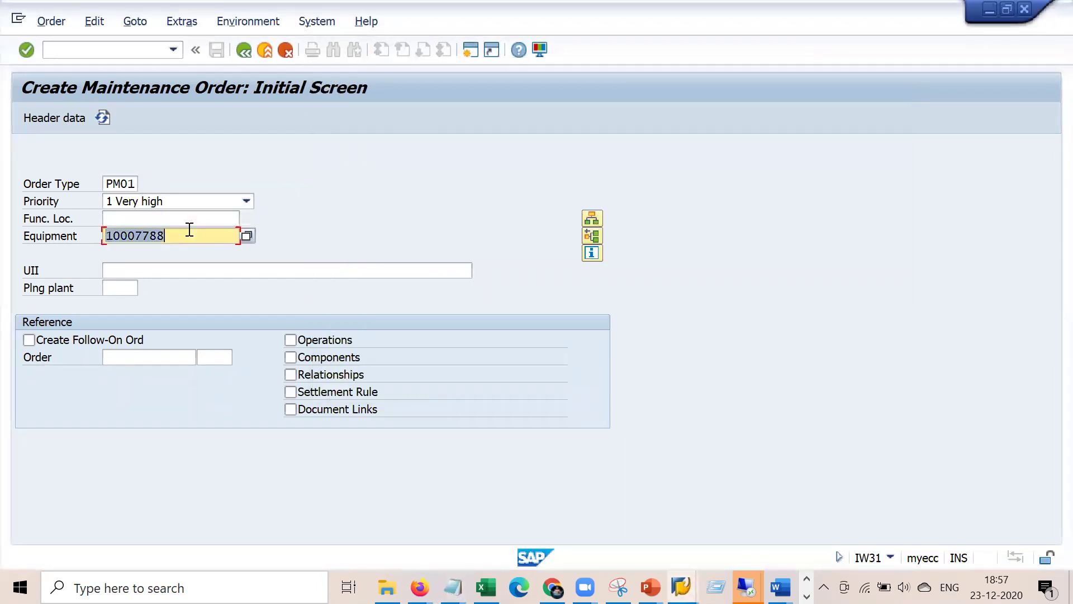
{"action": "key", "text": "Return"}
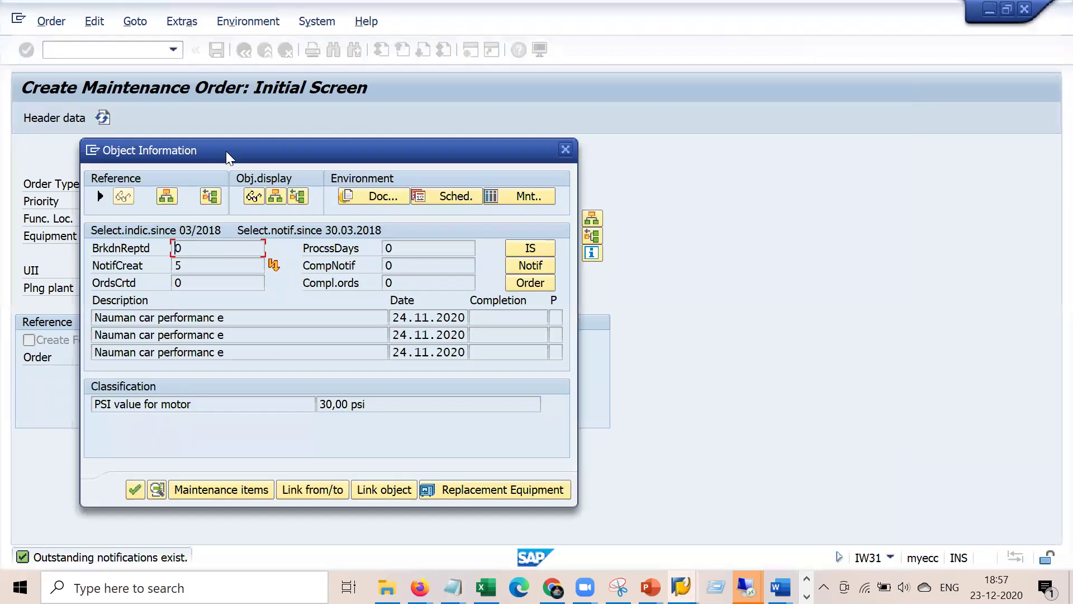
{"action": "left_click_drag", "start_coordinate": [231, 149], "coordinate": [585, 81]}
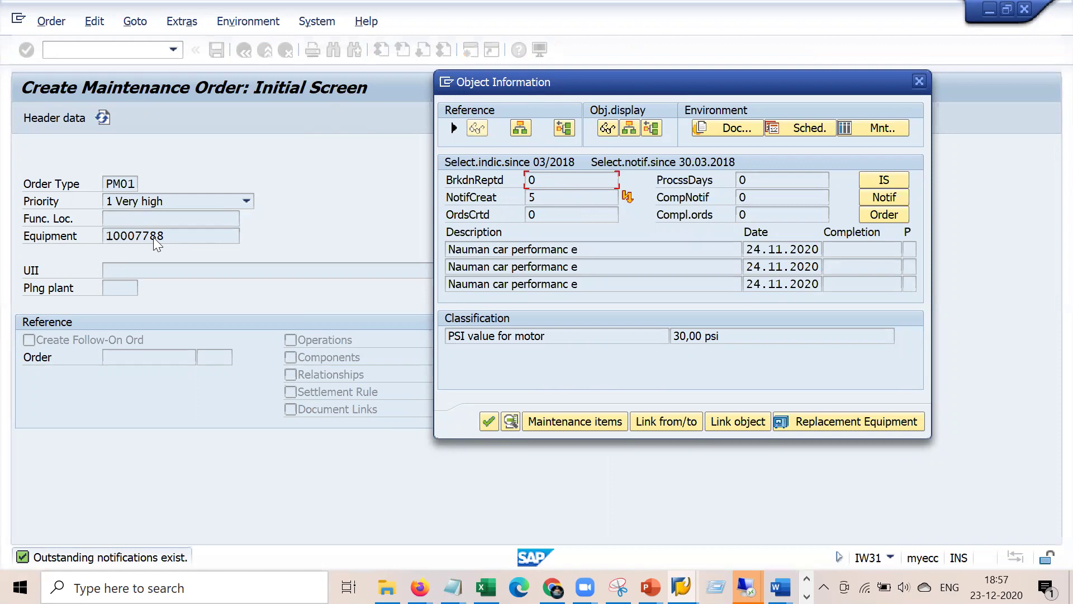
{"action": "left_click", "coordinate": [488, 420]}
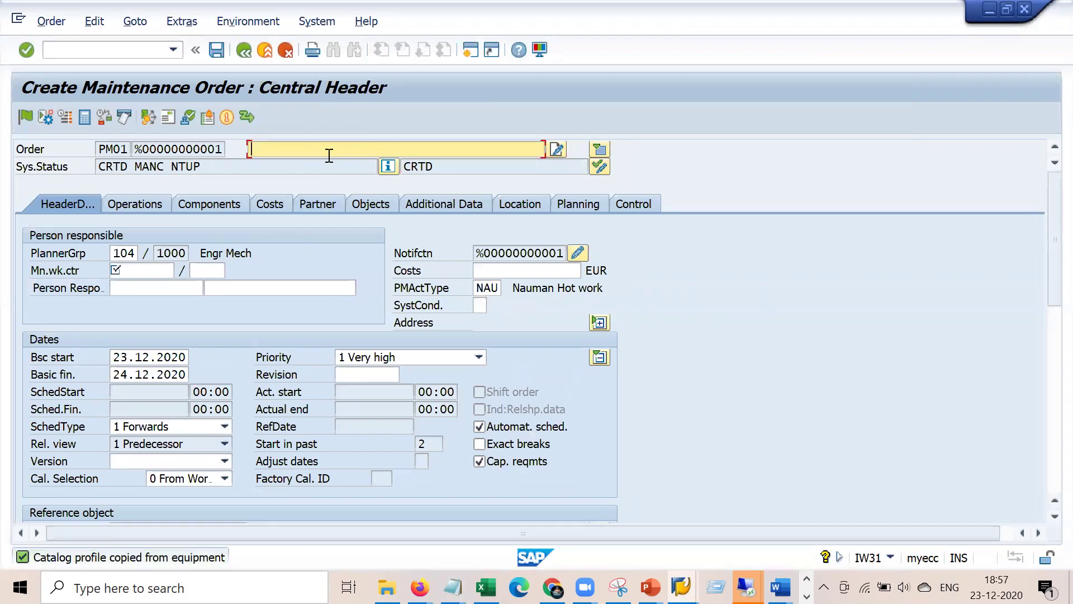
- Enter short text 'General mainenacne for Equipmn' and main work center 1710 / 1000
{"action": "type", "text": "Gener"}
{"action": "key", "text": "BackSpace"}
{"action": "type", "text": "eral mainenacne for Equipmnt"}
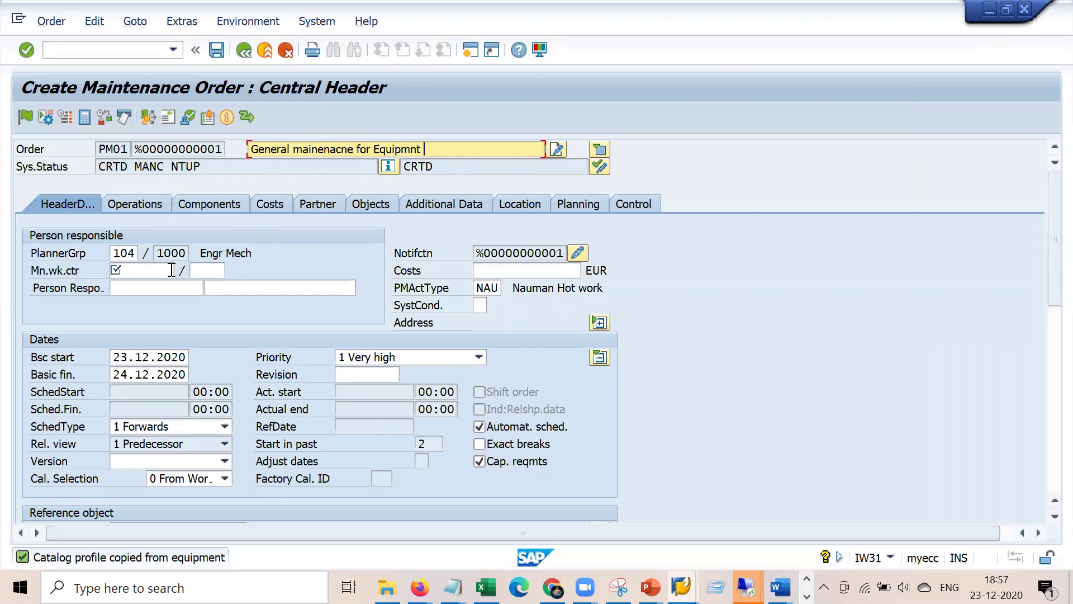
{"action": "left_click", "coordinate": [169, 270]}
{"action": "type", "text": "1710 / "}
{"action": "type", "text": "1000"}
{"action": "key", "text": "Return"}
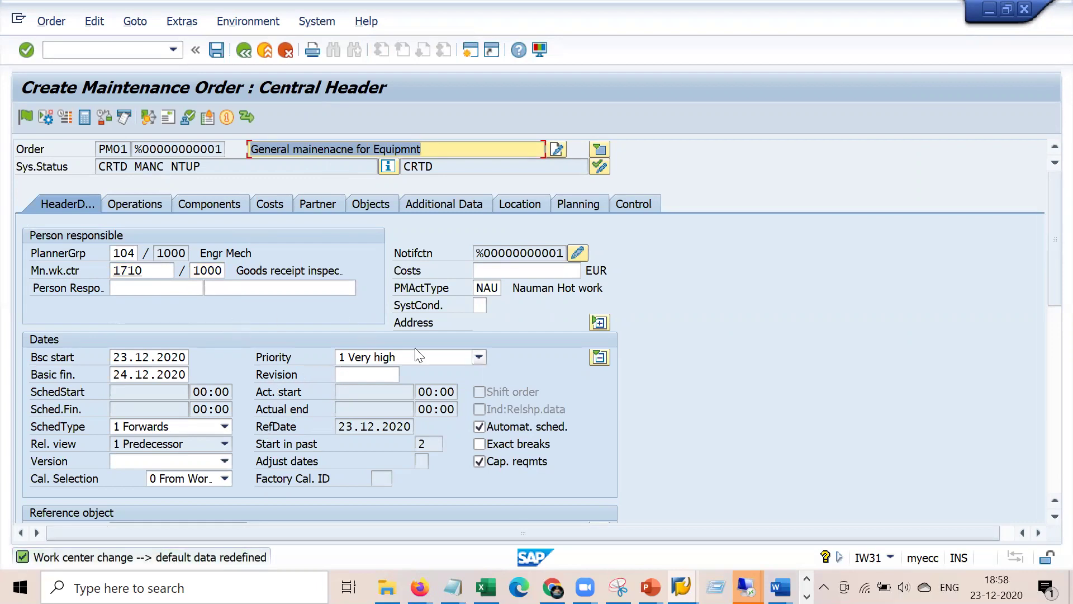
- Check that priority stays 1 Very high and review basic dates 23.12.2020–24.12.2020
{"action": "left_click", "coordinate": [479, 357]}
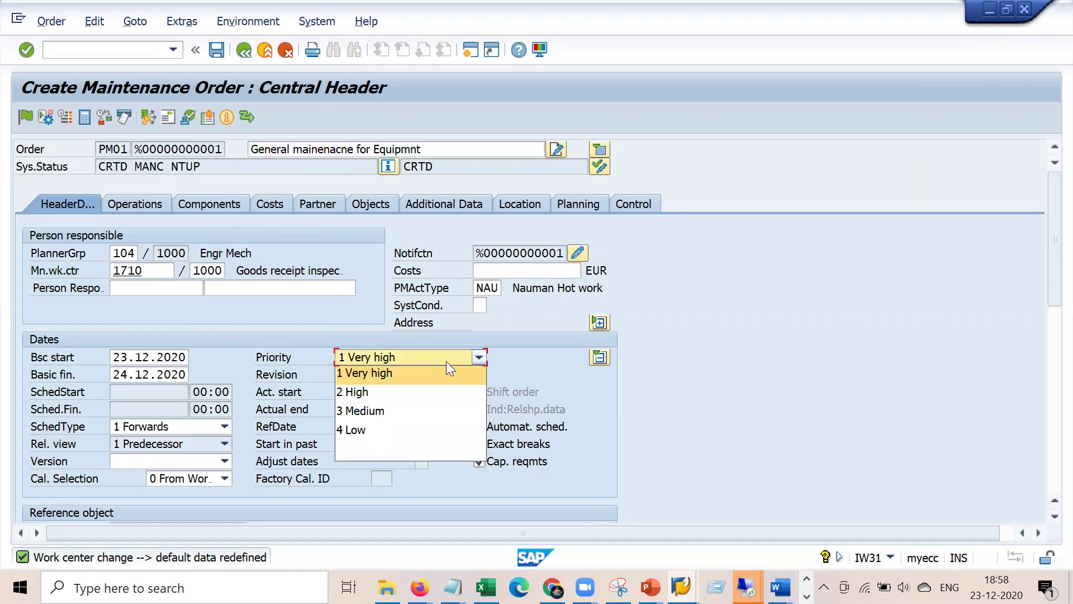
{"action": "left_click", "coordinate": [409, 373]}
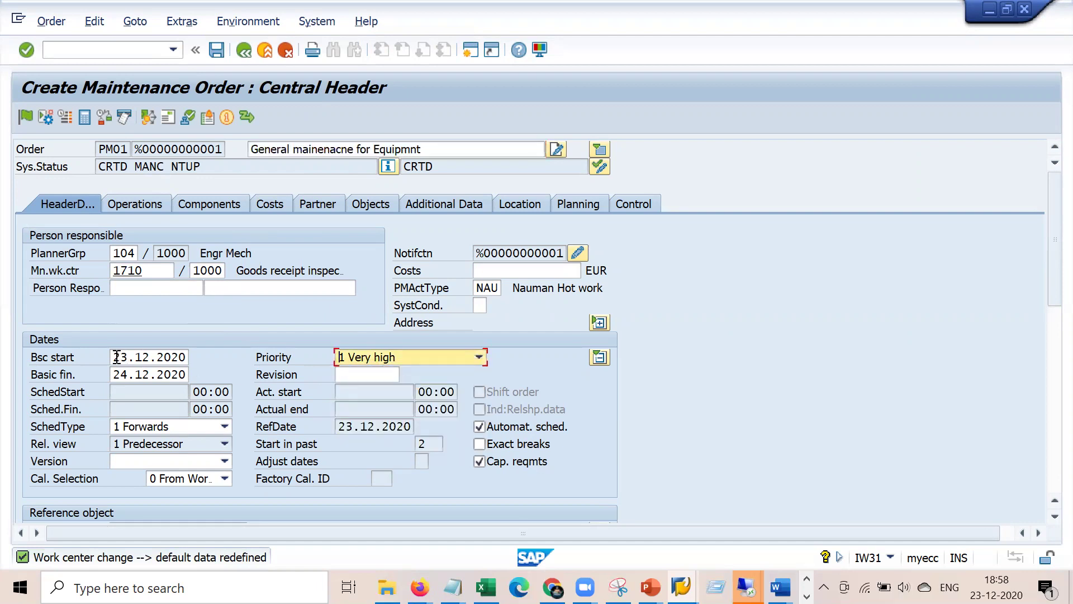
{"action": "left_click_drag", "start_coordinate": [116, 356], "coordinate": [174, 360]}
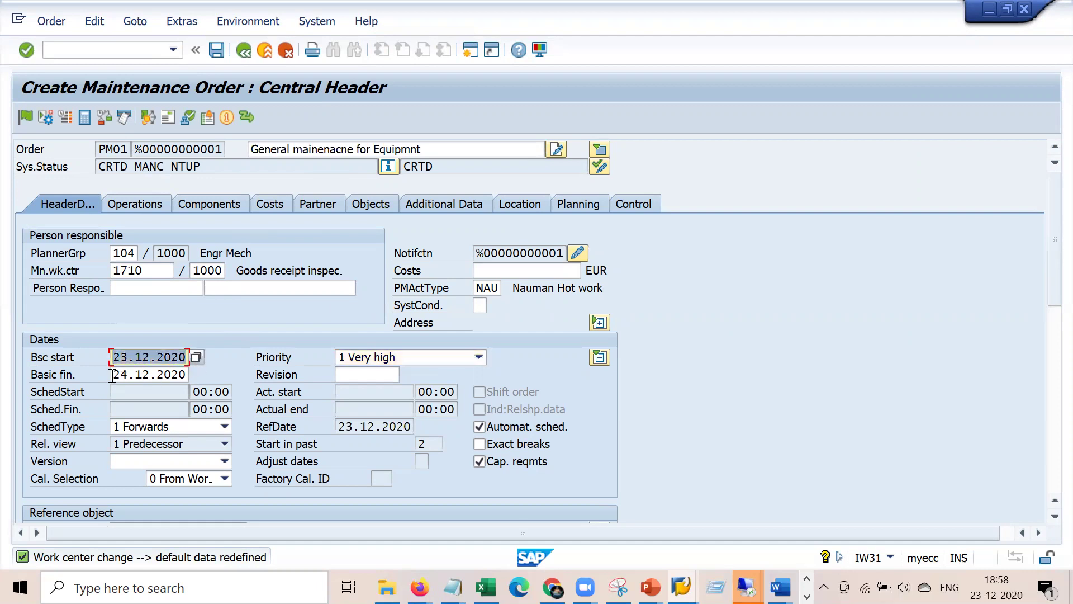
{"action": "left_click_drag", "start_coordinate": [112, 375], "coordinate": [194, 381]}
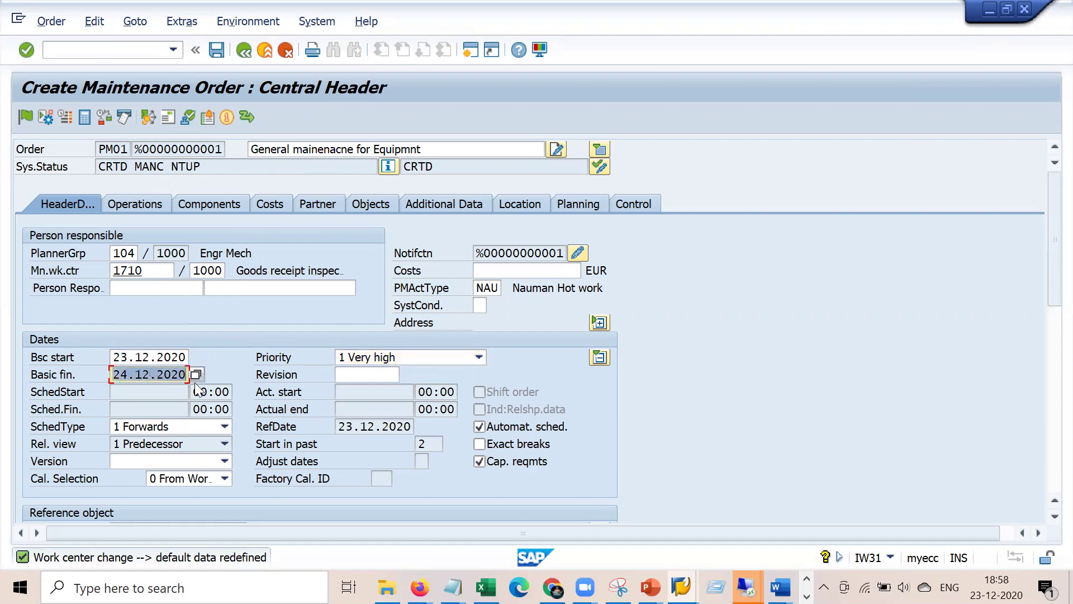
{"action": "left_click", "coordinate": [264, 359]}
{"action": "left_click_drag", "start_coordinate": [114, 361], "coordinate": [185, 374]}
- Switch to the Implementation Guide and collapse the Functions and Settings for Order Types folder
{"action": "mouse_move", "coordinate": [746, 587]}
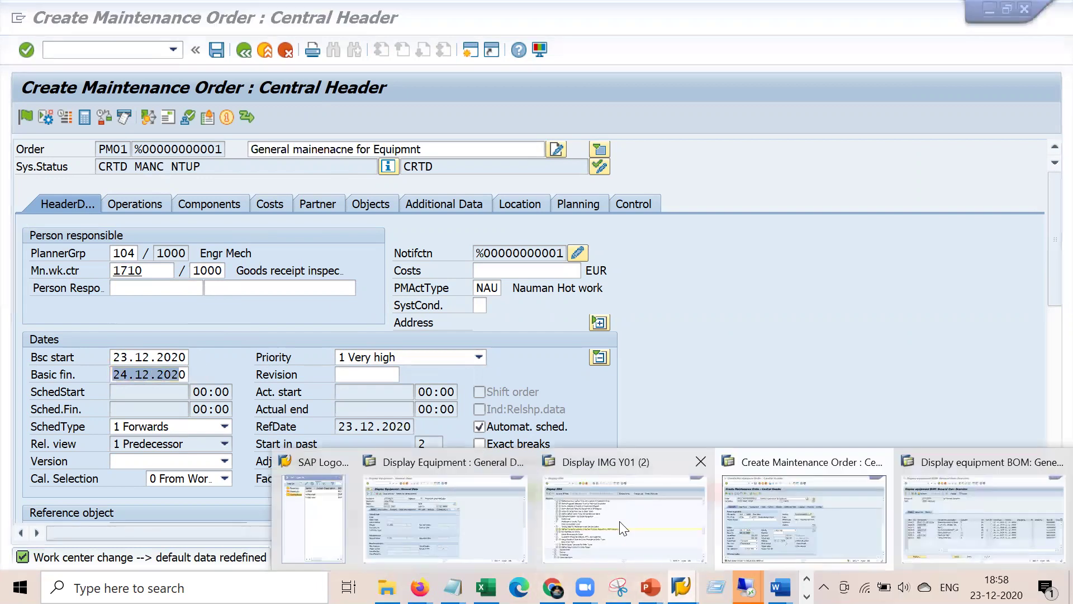
{"action": "left_click", "coordinate": [617, 551]}
{"action": "scroll", "coordinate": [247, 269], "scroll_direction": "up", "scroll_amount": 6}
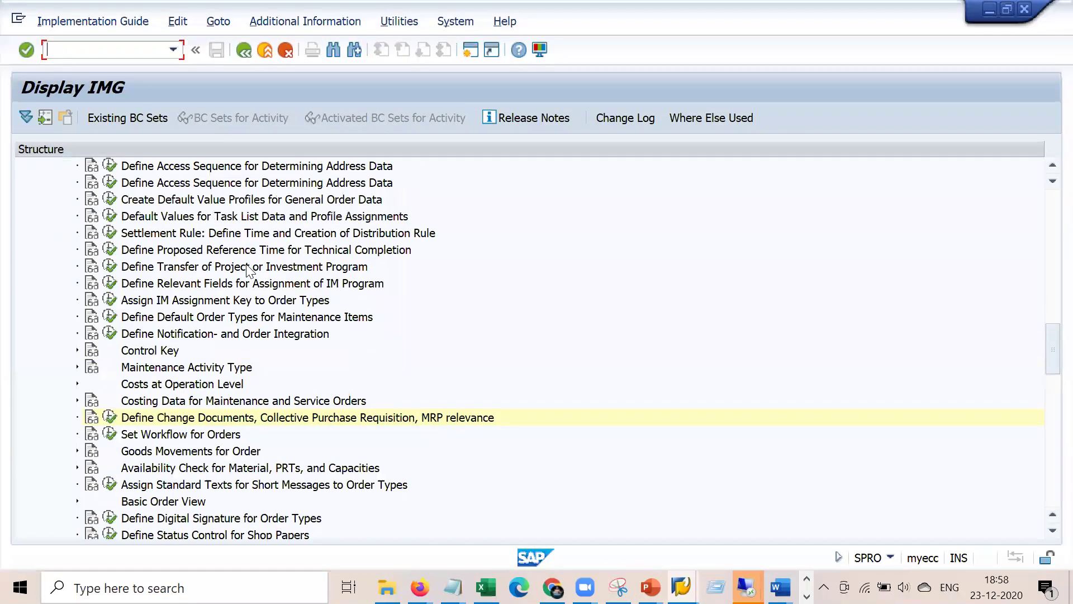
{"action": "left_click", "coordinate": [151, 49]}
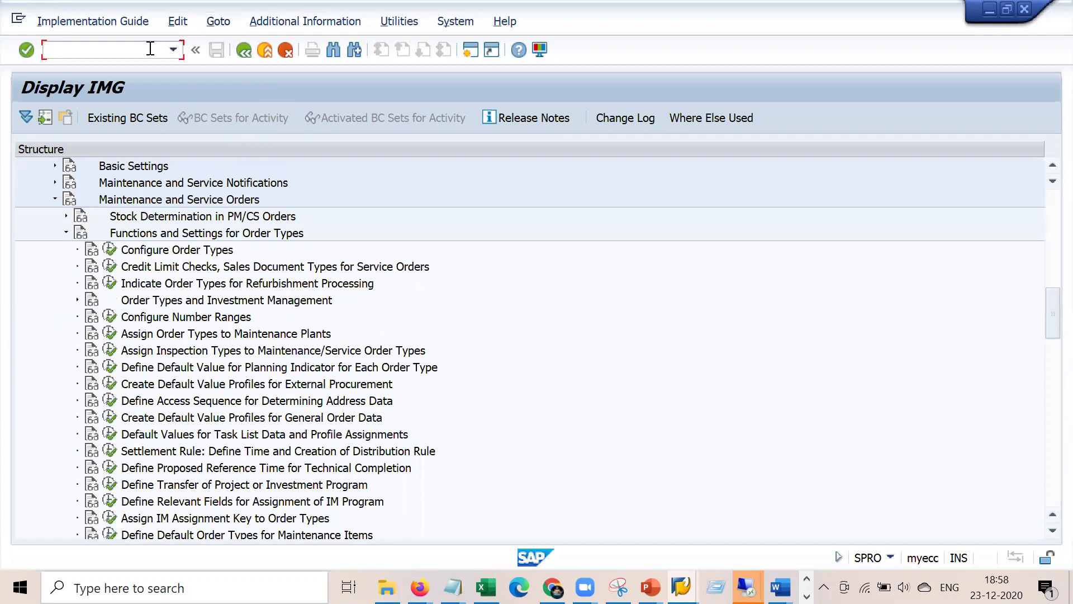
{"action": "left_click", "coordinate": [66, 232]}
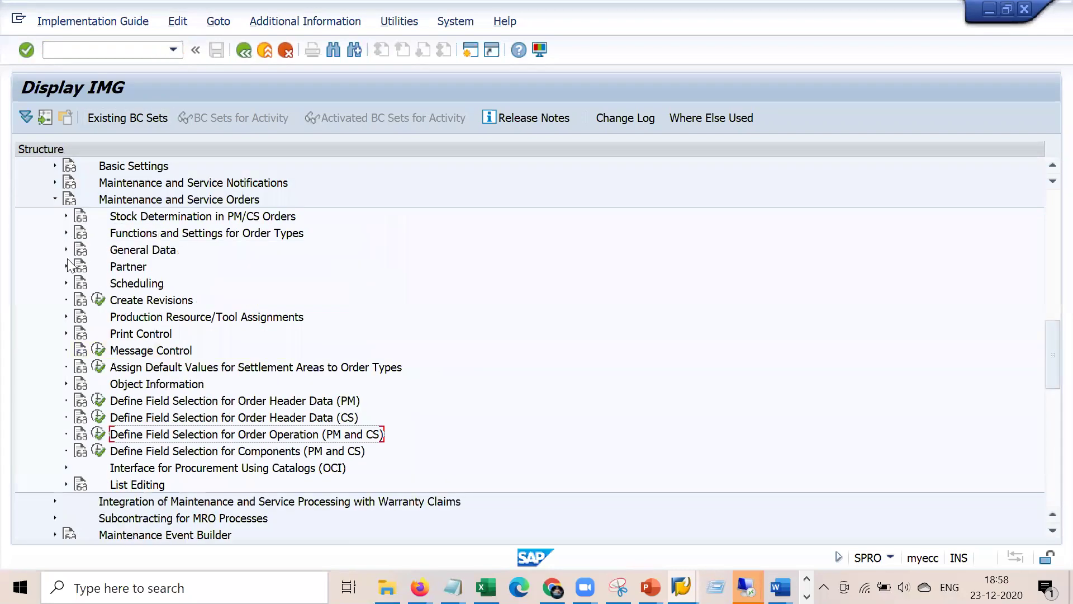
- Expand Plant Maintenance > Maintenance and Service Orders > General Data and execute Define Priorities
{"action": "scroll", "coordinate": [163, 201], "scroll_direction": "up", "scroll_amount": 4}
{"action": "left_click", "coordinate": [159, 300]}
{"action": "left_click", "coordinate": [159, 348]}
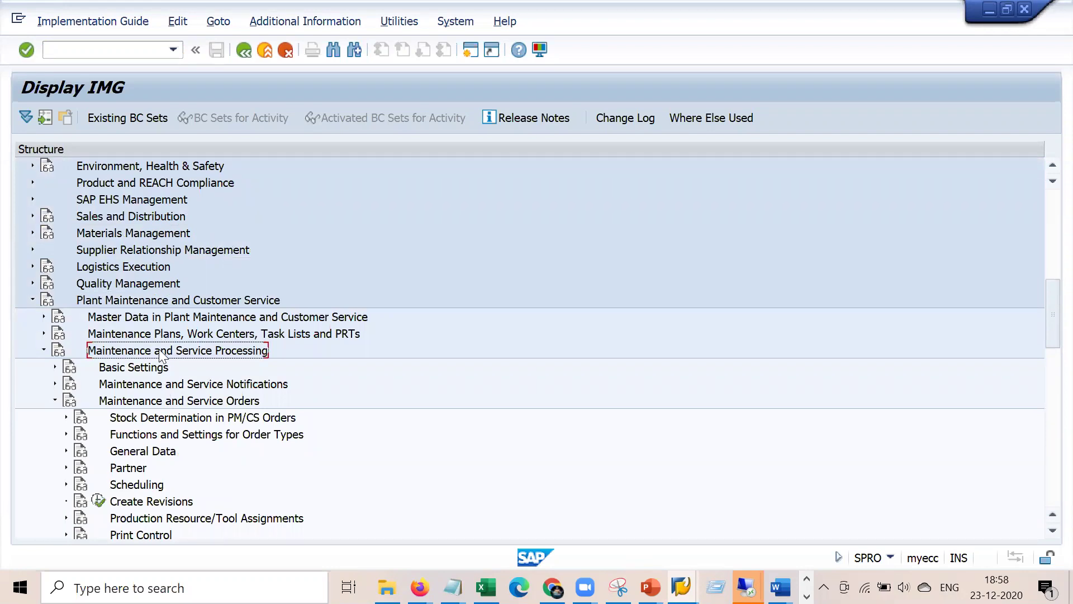
{"action": "left_click", "coordinate": [118, 401]}
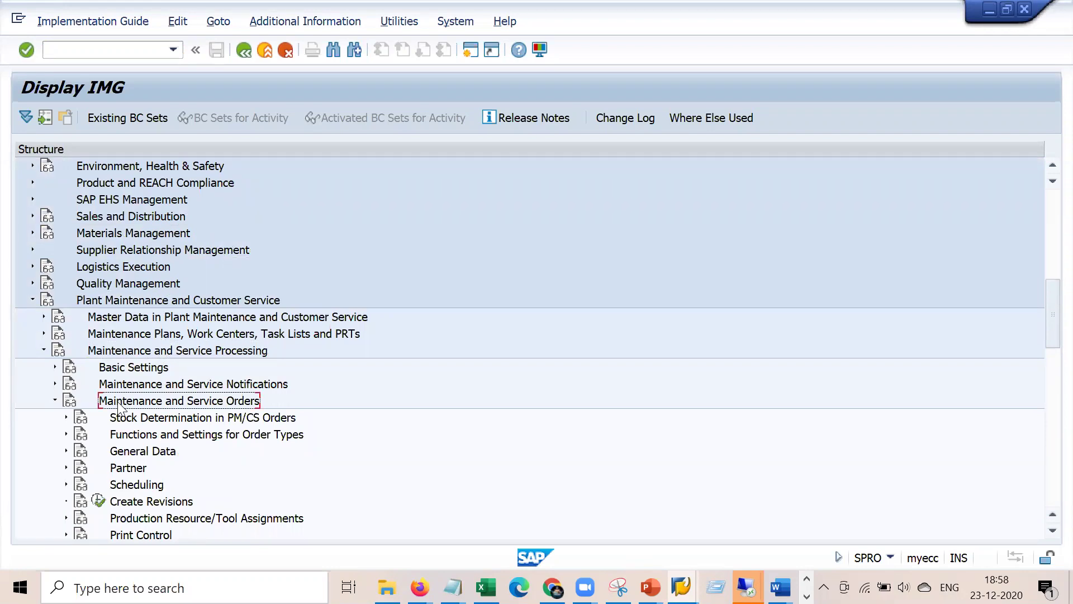
{"action": "left_click", "coordinate": [67, 451]}
{"action": "left_click", "coordinate": [159, 453]}
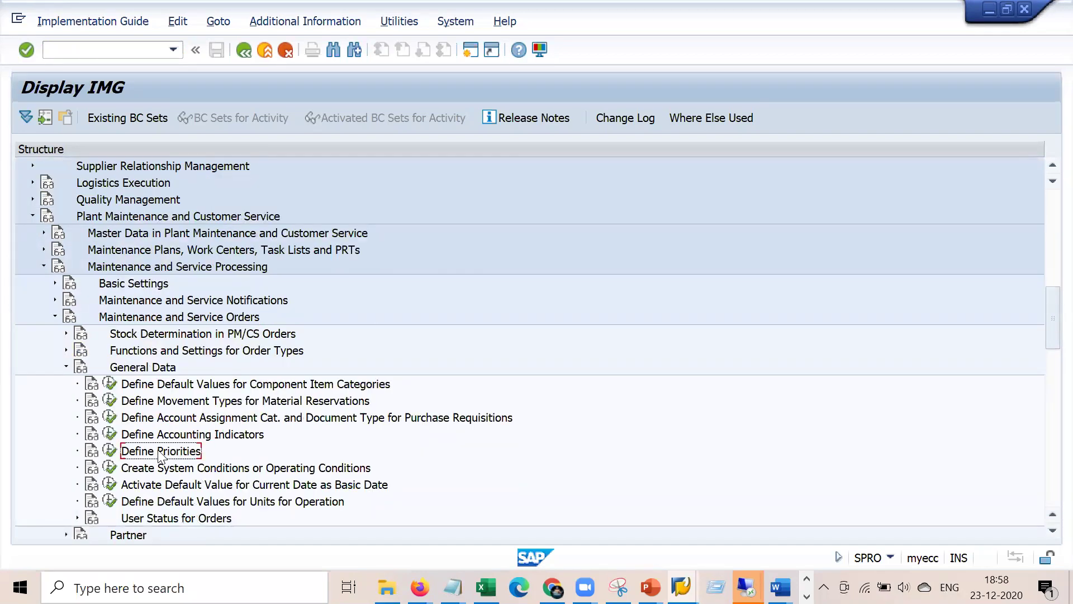
{"action": "left_click", "coordinate": [111, 450]}
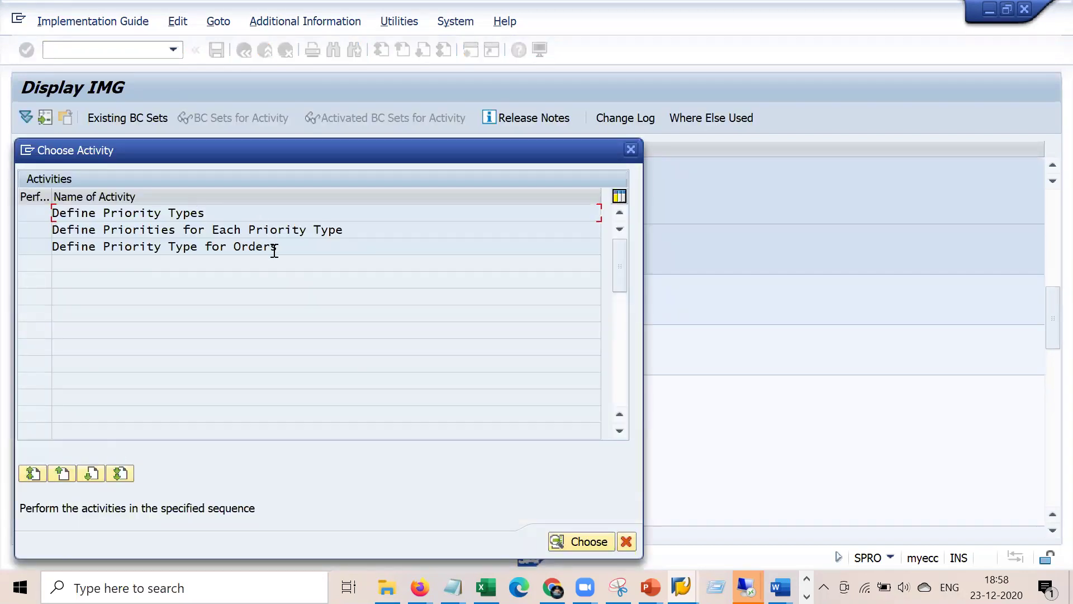
- Review the PM priority type in Define Priority Types and go back
{"action": "double_click", "coordinate": [195, 215]}
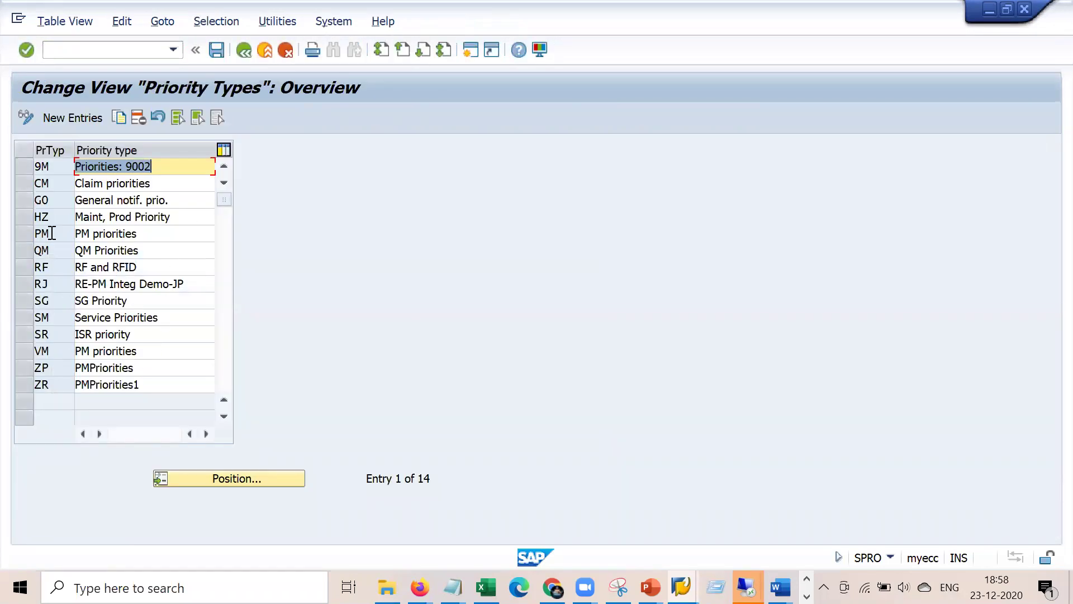
{"action": "left_click", "coordinate": [44, 234]}
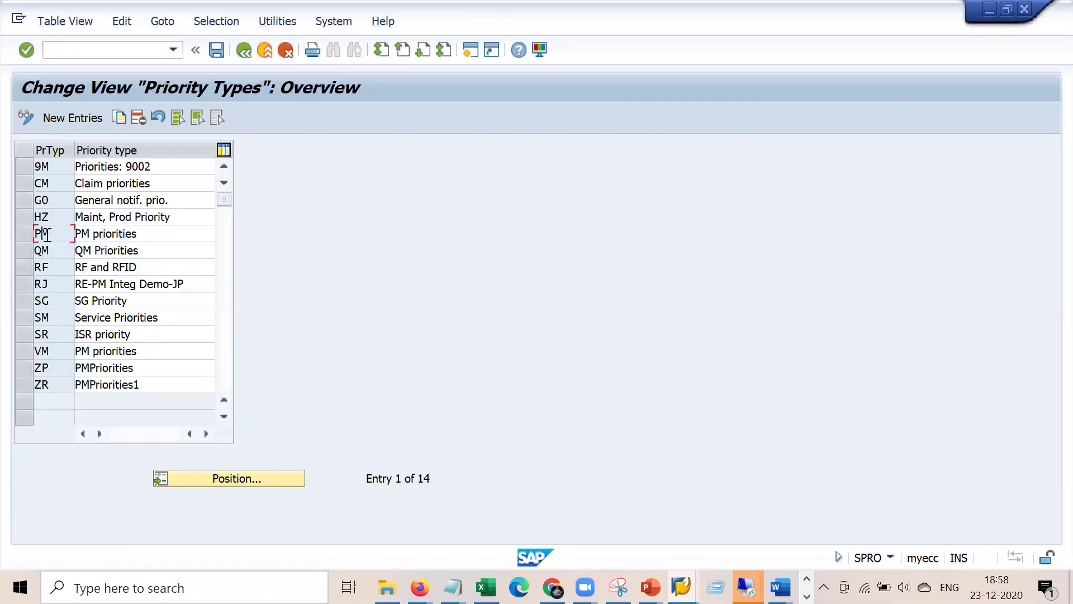
{"action": "left_click", "coordinate": [248, 51]}
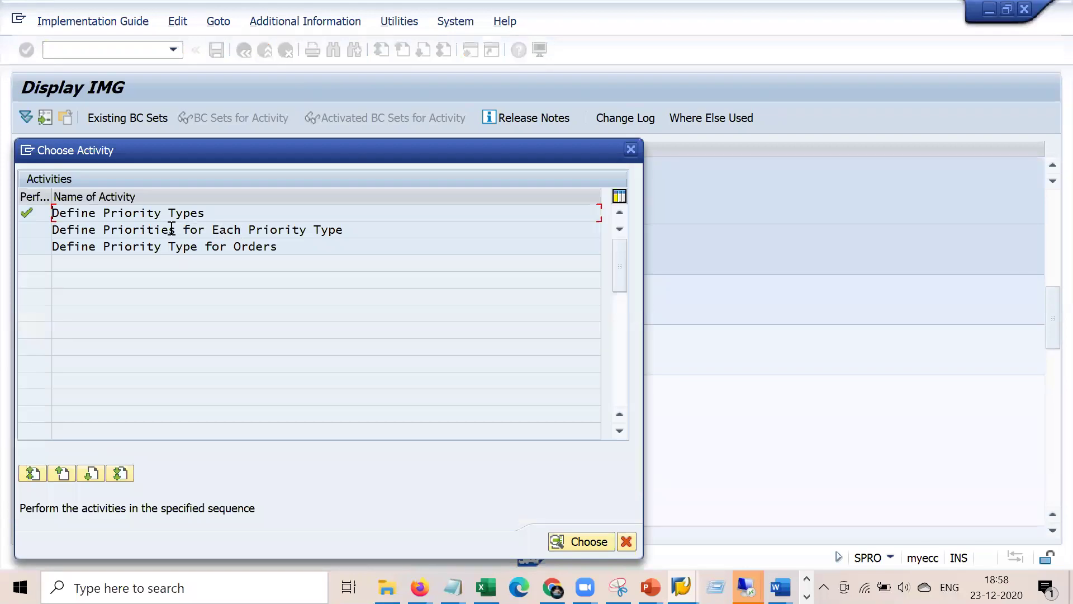
- Check PM priority 1's relative start and end in Priorities for Each Priority Type
{"action": "double_click", "coordinate": [171, 228]}
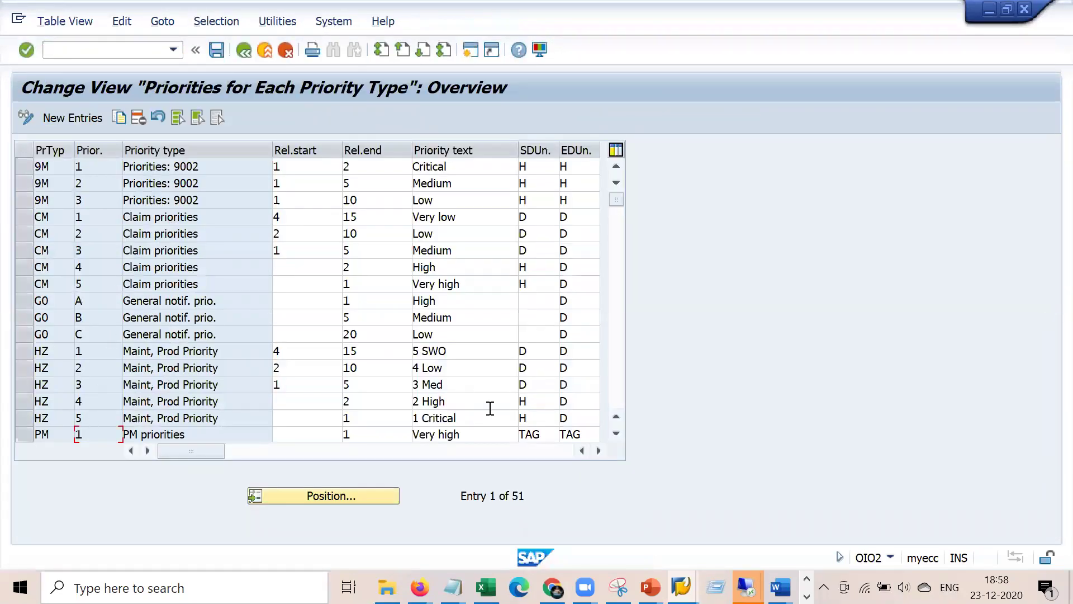
{"action": "left_click", "coordinate": [559, 422]}
{"action": "scroll", "coordinate": [559, 422], "scroll_direction": "down", "scroll_amount": 2}
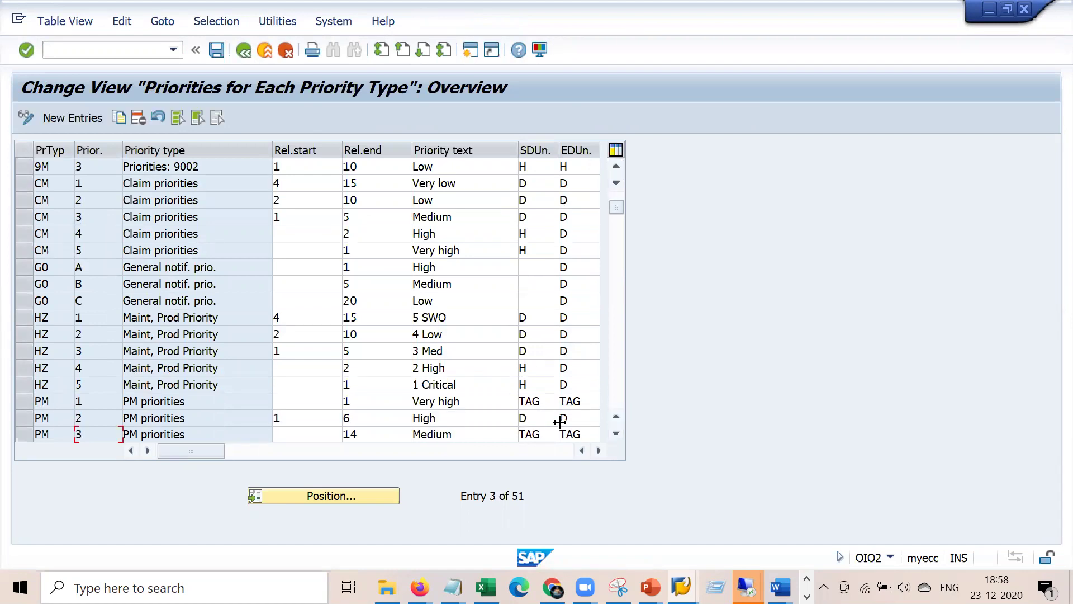
{"action": "left_click_drag", "start_coordinate": [371, 402], "coordinate": [319, 404]}
{"action": "left_click", "coordinate": [312, 403]}
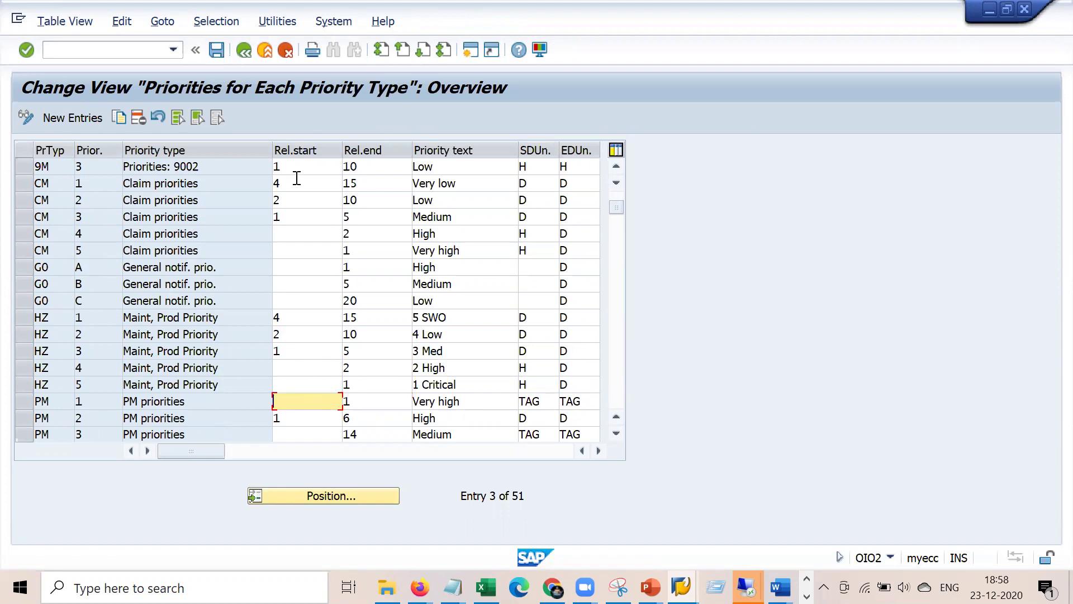
{"action": "left_click_drag", "start_coordinate": [396, 403], "coordinate": [344, 403]}
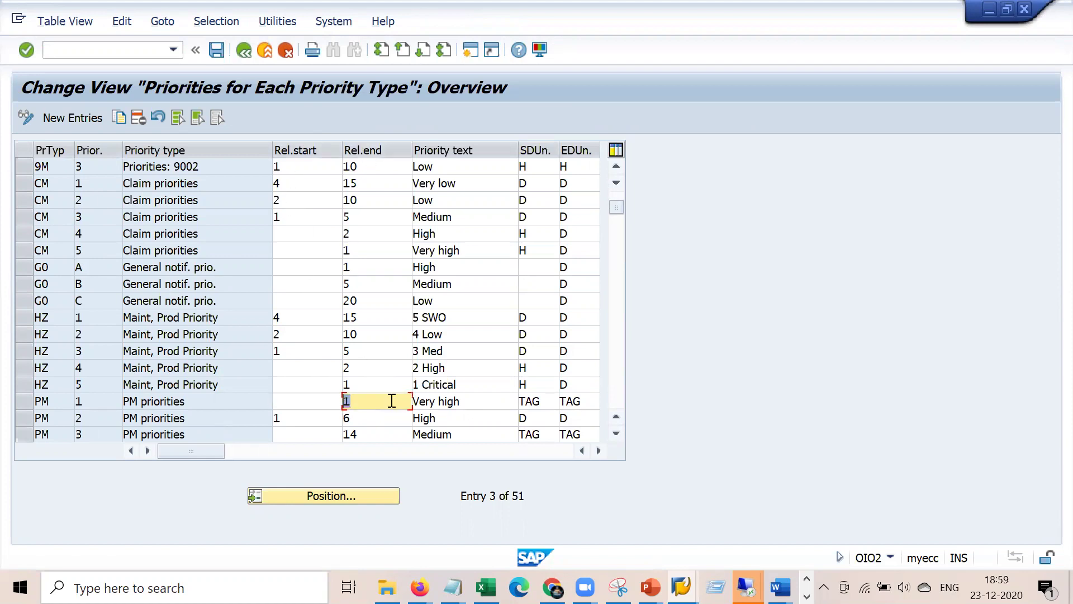
- Compare with the order's date fields, then return to the priority activity list
{"action": "left_click", "coordinate": [746, 587]}
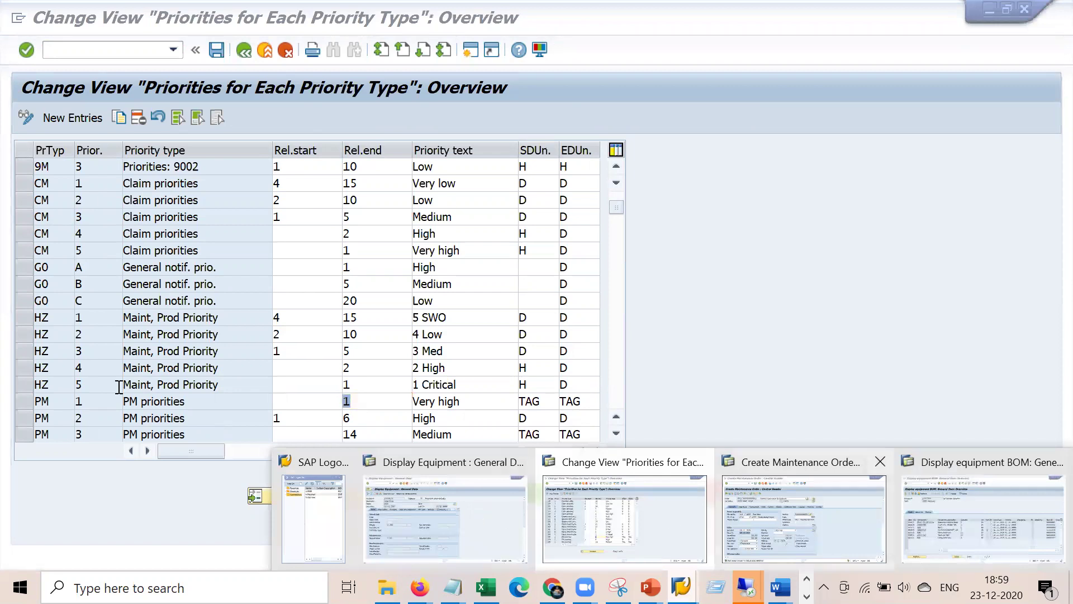
{"action": "left_click", "coordinate": [803, 530]}
{"action": "key", "text": "shift+Tab"}
{"action": "key", "text": "Tab"}
{"action": "key", "text": "alt+Tab"}
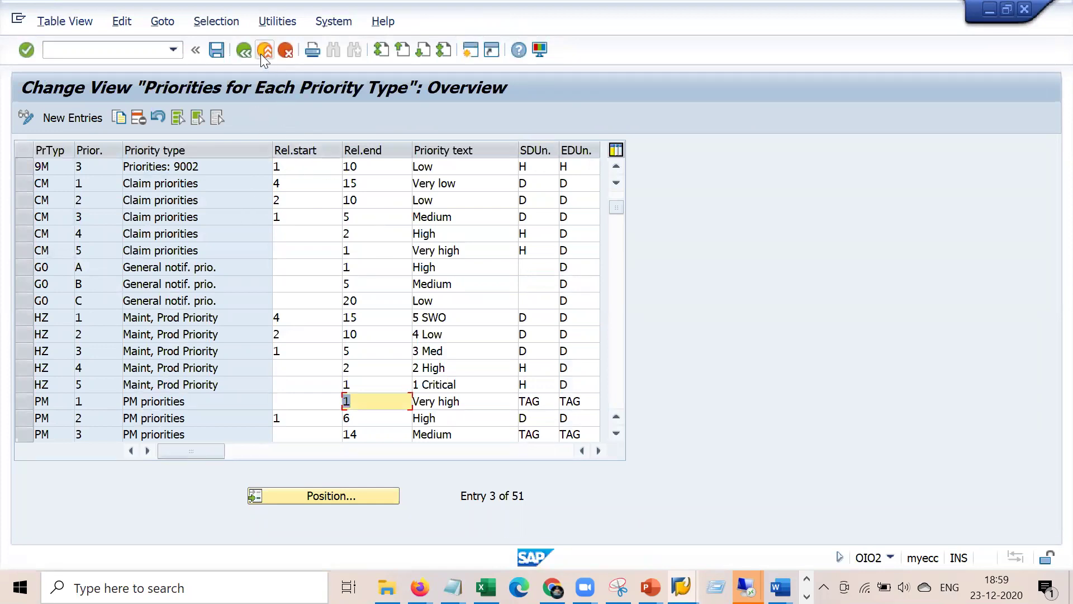
{"action": "left_click", "coordinate": [249, 50]}
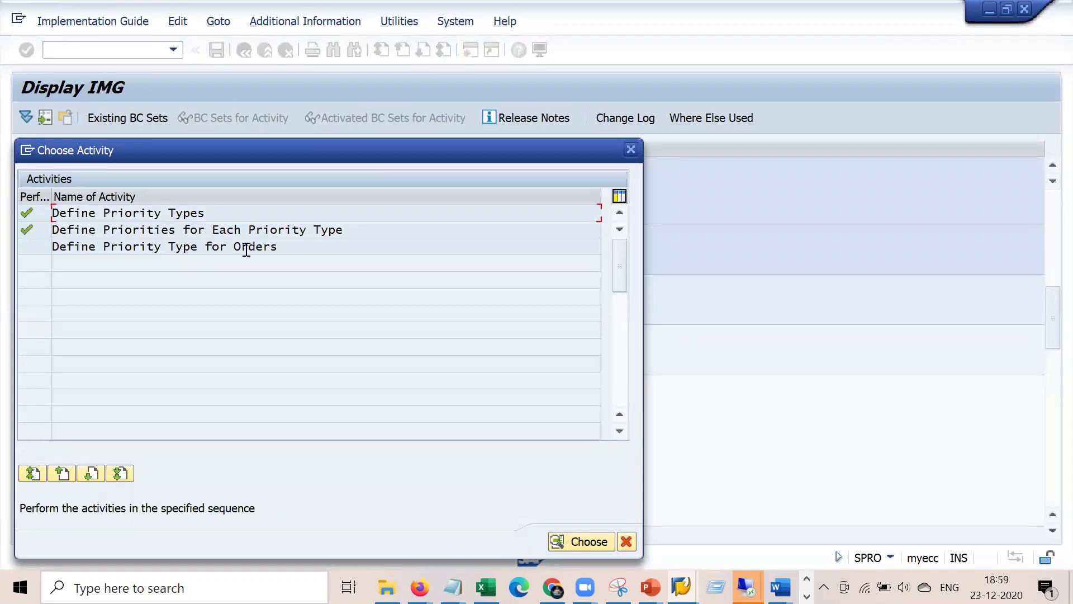
- Position Define Priority Type for Orders at PM01, verify its PM priority type, and exit
{"action": "double_click", "coordinate": [250, 249]}
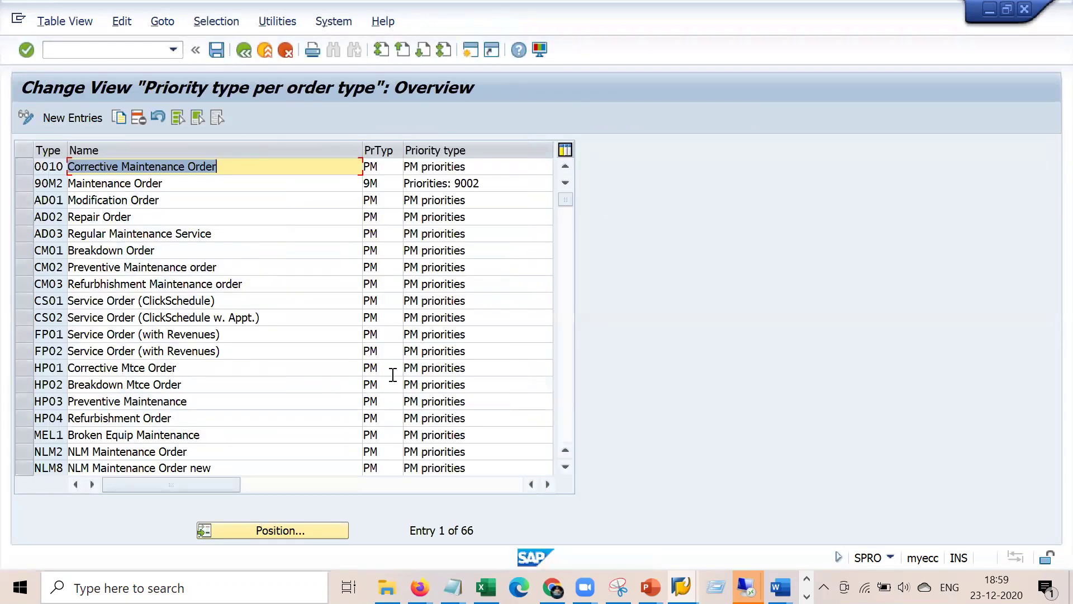
{"action": "left_click", "coordinate": [279, 530]}
{"action": "key", "text": "Down"}
{"action": "key", "text": "Down"}
{"action": "key", "text": "Down"}
{"action": "key", "text": "Down"}
{"action": "key", "text": "Down"}
{"action": "key", "text": "Down"}
{"action": "key", "text": "Down"}
{"action": "key", "text": "Down"}
{"action": "key", "text": "Down"}
{"action": "key", "text": "Return"}
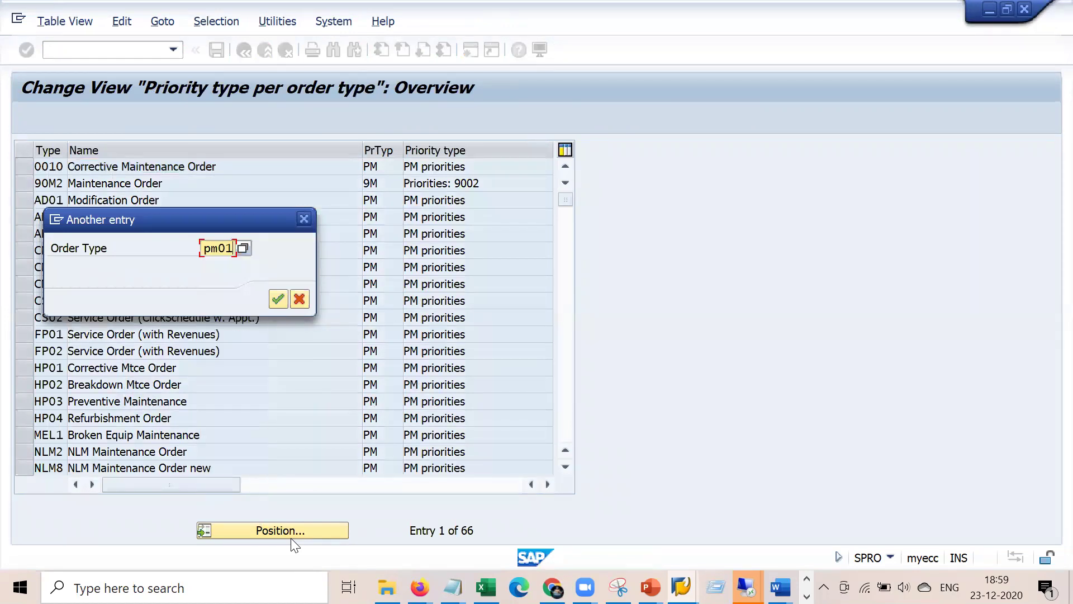
{"action": "key", "text": "Return"}
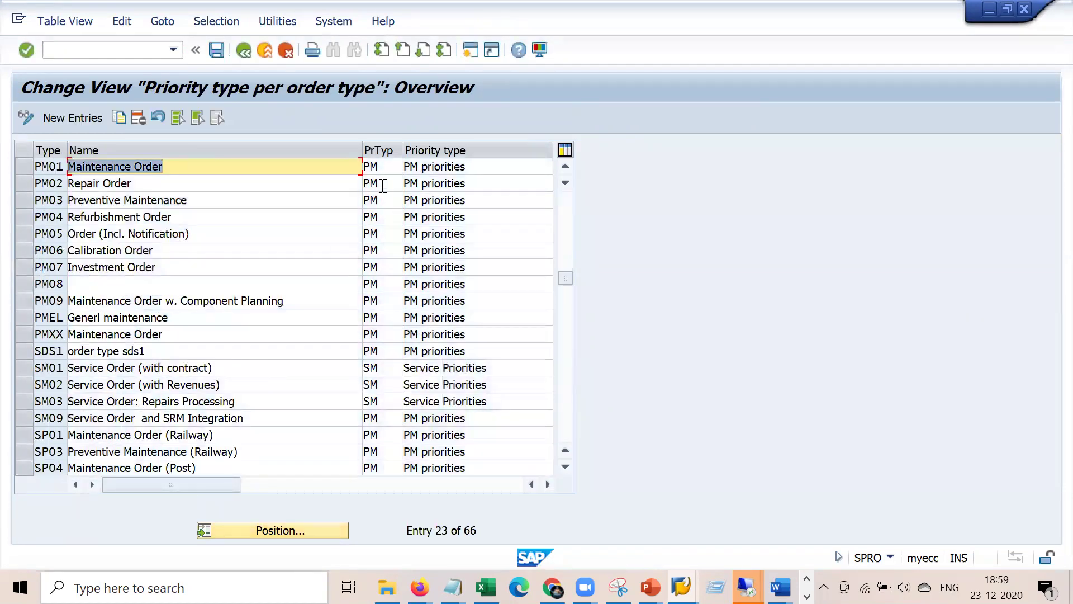
{"action": "left_click", "coordinate": [383, 166]}
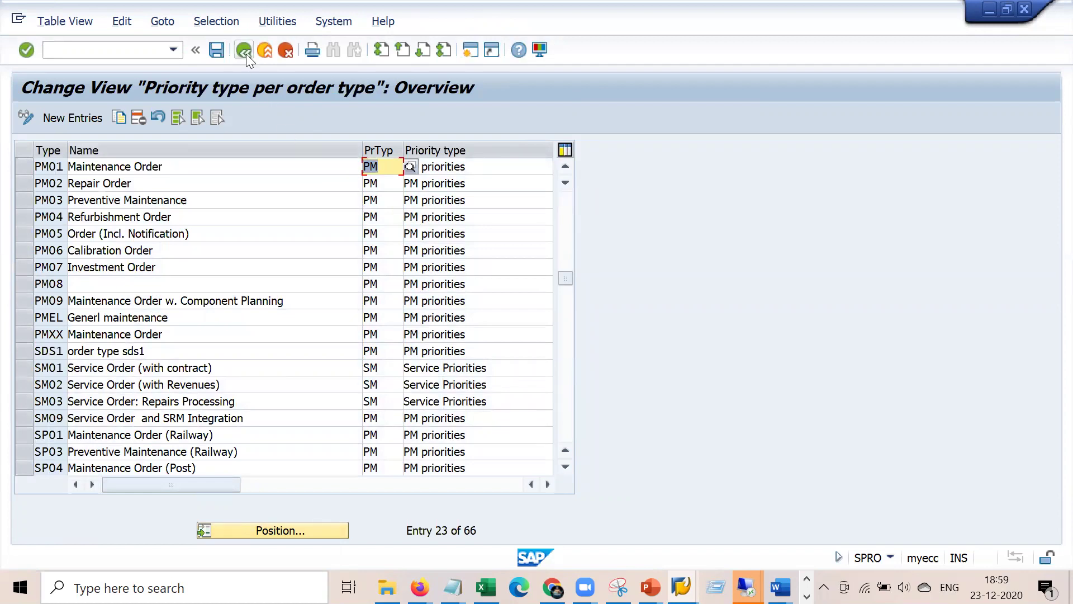
{"action": "left_click", "coordinate": [246, 54]}
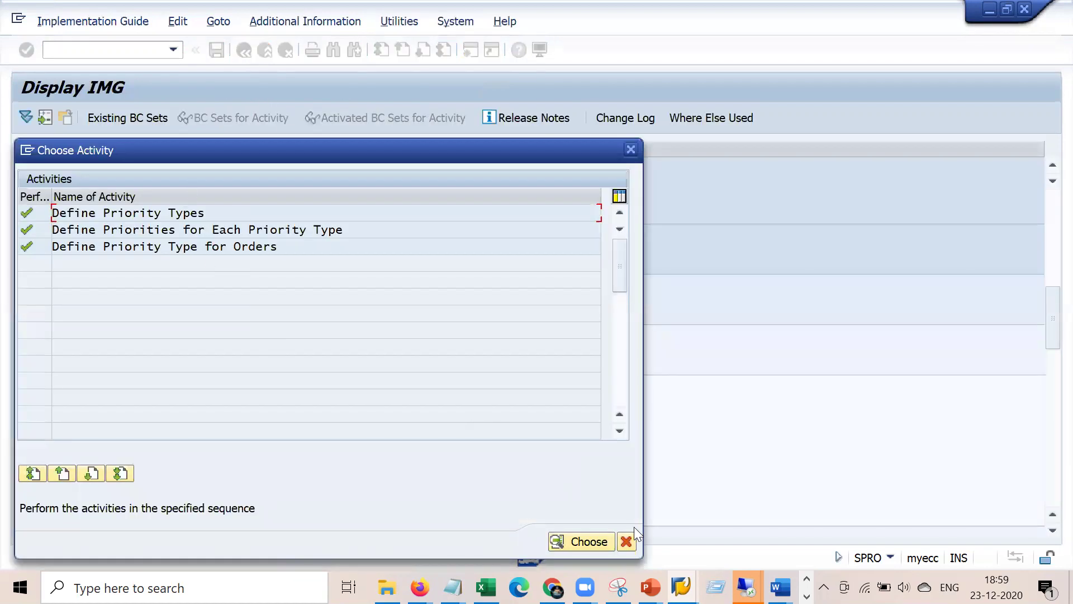
{"action": "left_click", "coordinate": [626, 540]}
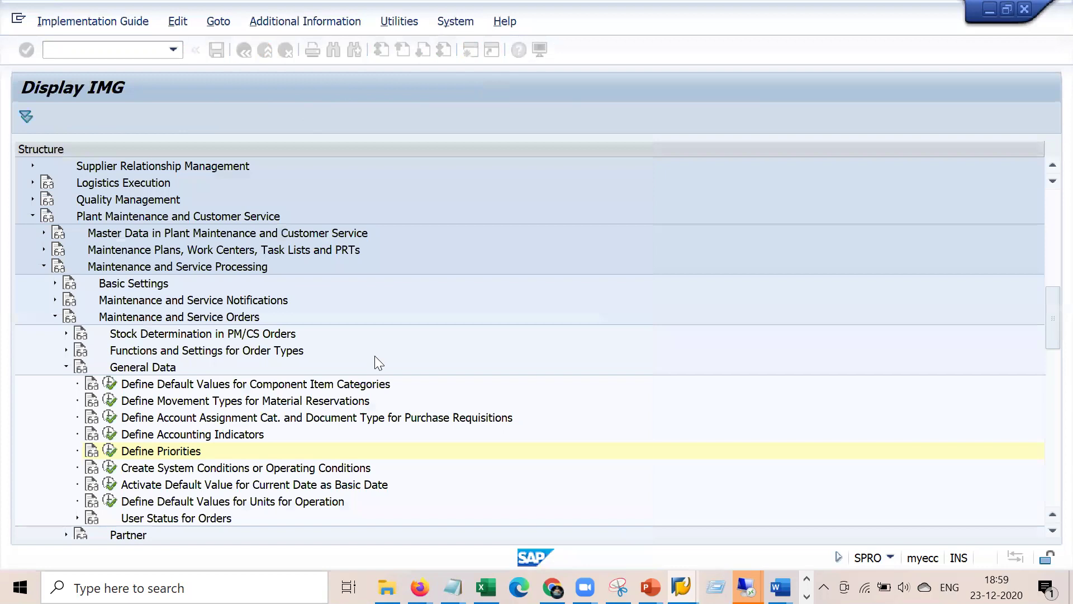
- Change the open order's priority to 3 Medium and confirm
{"action": "mouse_move", "coordinate": [746, 587]}
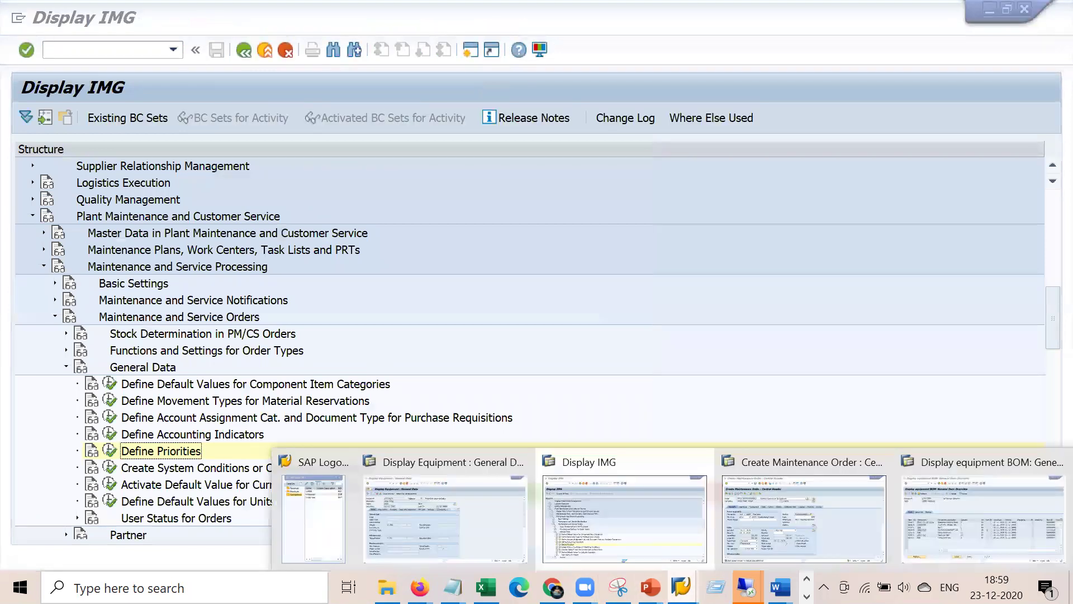
{"action": "left_click", "coordinate": [822, 513]}
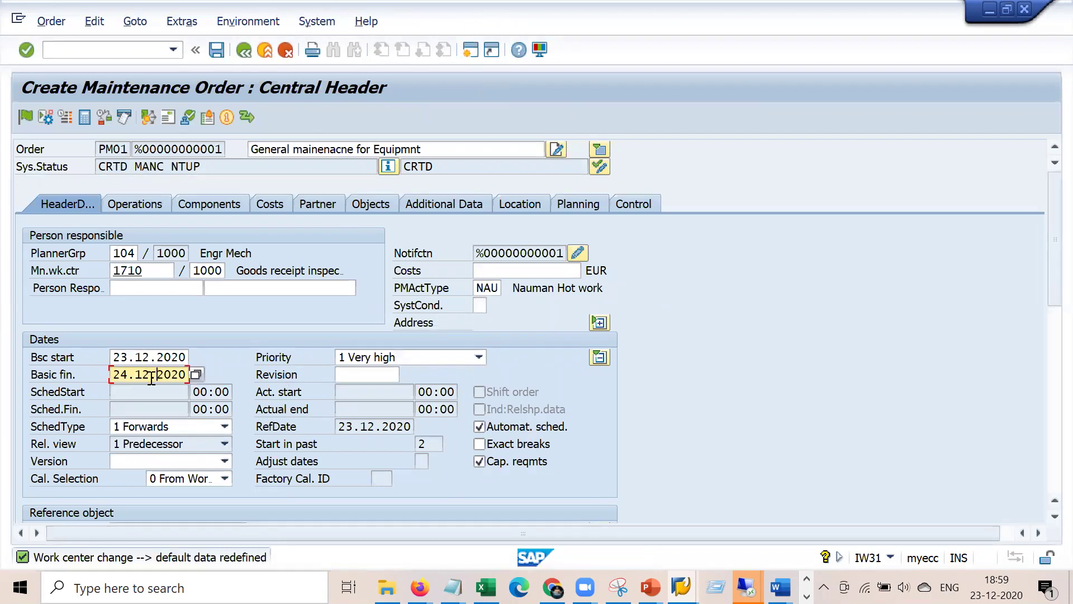
{"action": "left_click", "coordinate": [479, 357]}
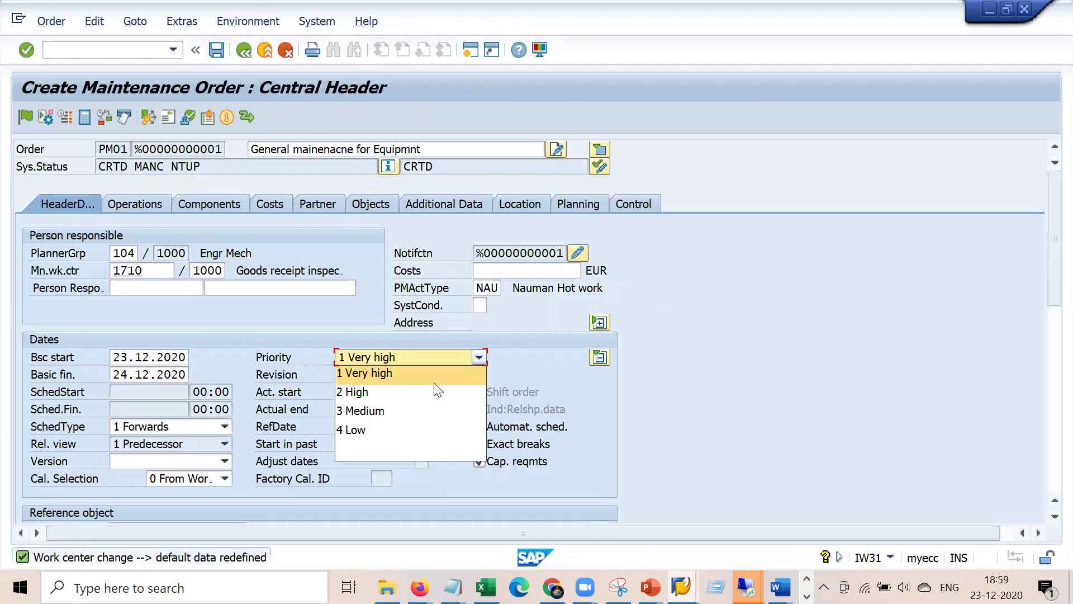
{"action": "left_click", "coordinate": [401, 413]}
{"action": "key", "text": "Return"}
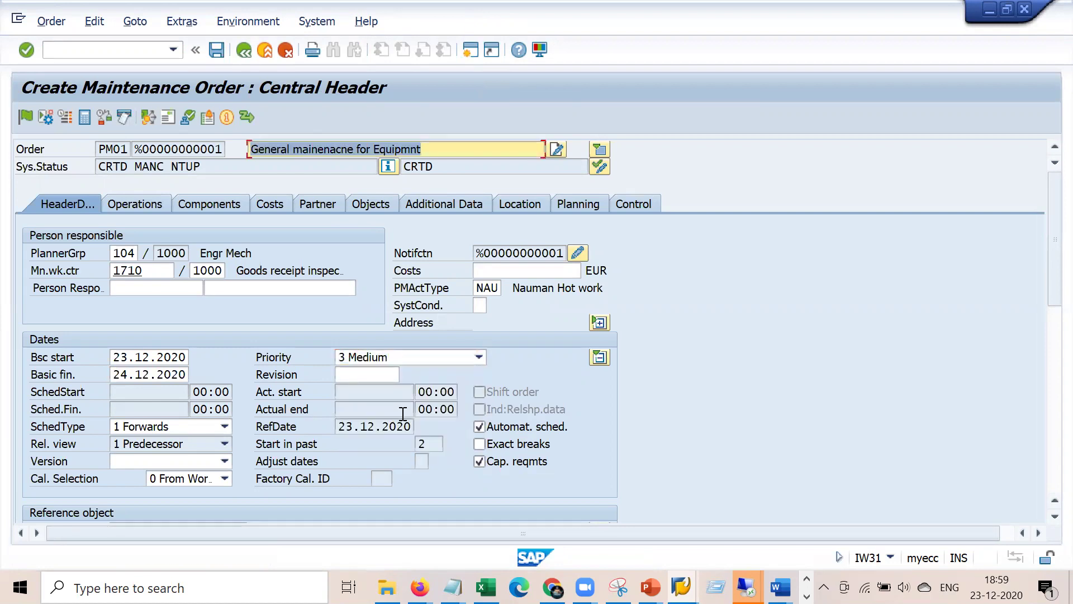
- Start IW31 in a new session for a fresh PM01 order
{"action": "left_click", "coordinate": [471, 51]}
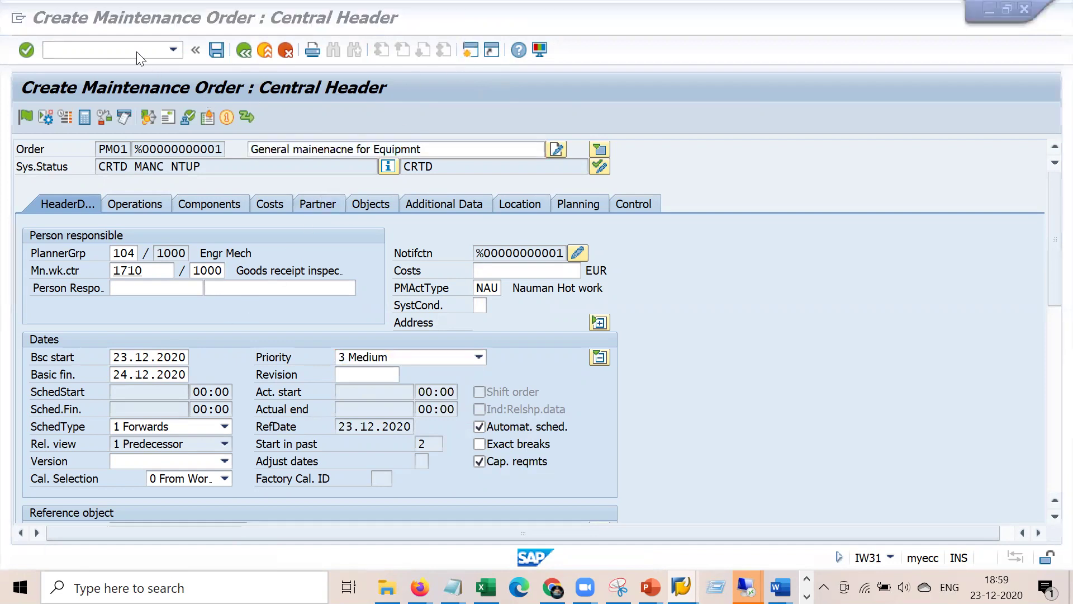
{"action": "type", "text": "iw3"}
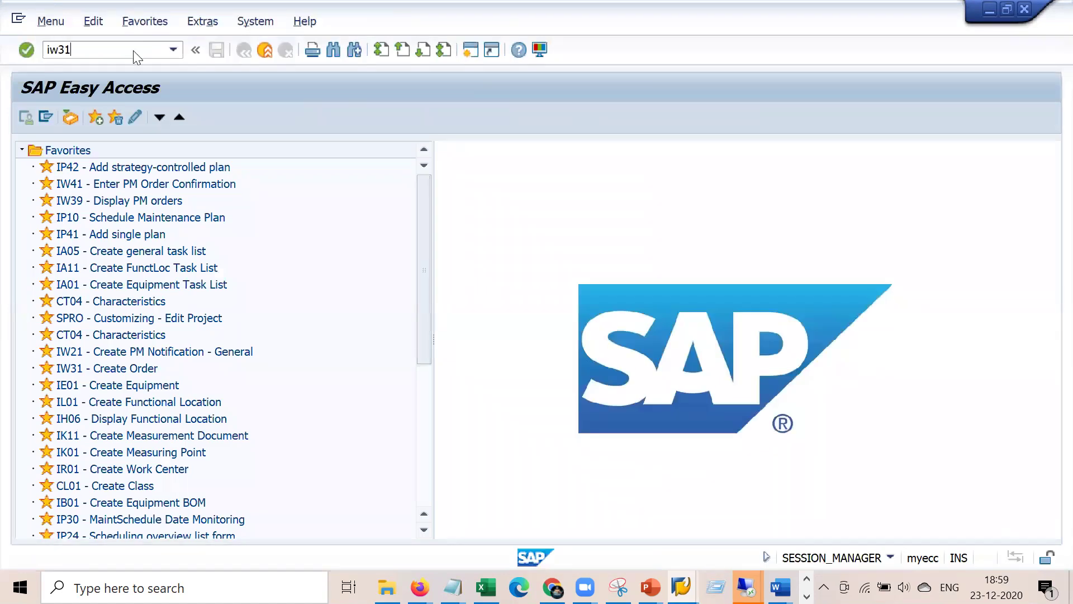
{"action": "type", "text": "1"}
{"action": "key", "text": "Return"}
{"action": "left_click", "coordinate": [201, 200]}
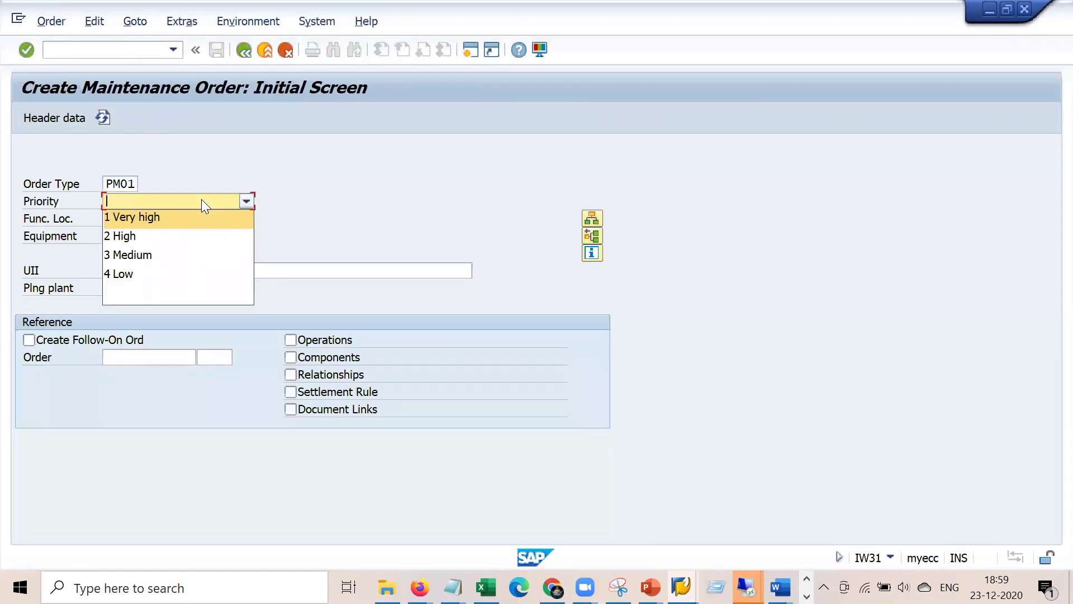
- Set priority 4 Low and plant 1000 to open the new order's header
{"action": "left_click", "coordinate": [174, 274]}
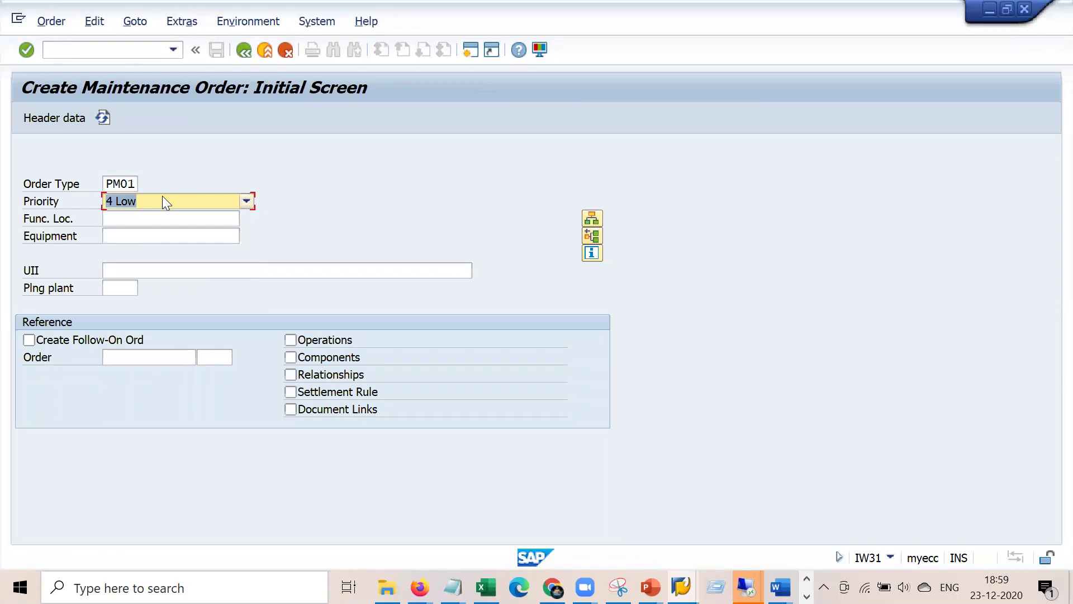
{"action": "key", "text": "Return"}
{"action": "key", "text": "BackSpace"}
{"action": "key", "text": "Down"}
{"action": "key", "text": "Return"}
{"action": "key", "text": "Return"}
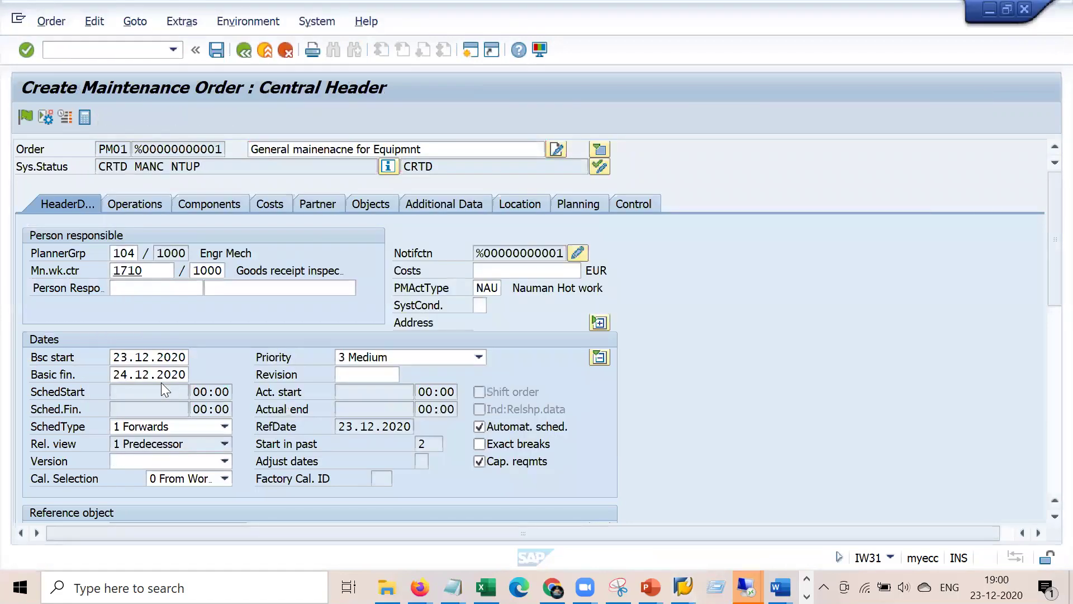
- Reselect priority 4 Low in the header, collapse Dates and check equipment 10007788
{"action": "left_click", "coordinate": [421, 356]}
{"action": "left_click", "coordinate": [381, 425]}
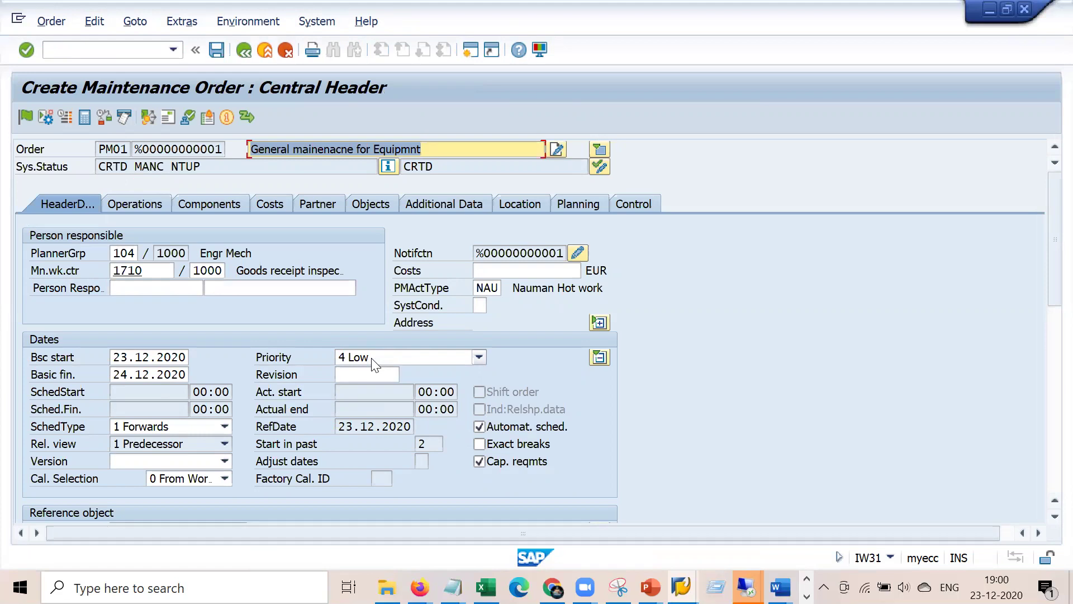
{"action": "left_click", "coordinate": [599, 358]}
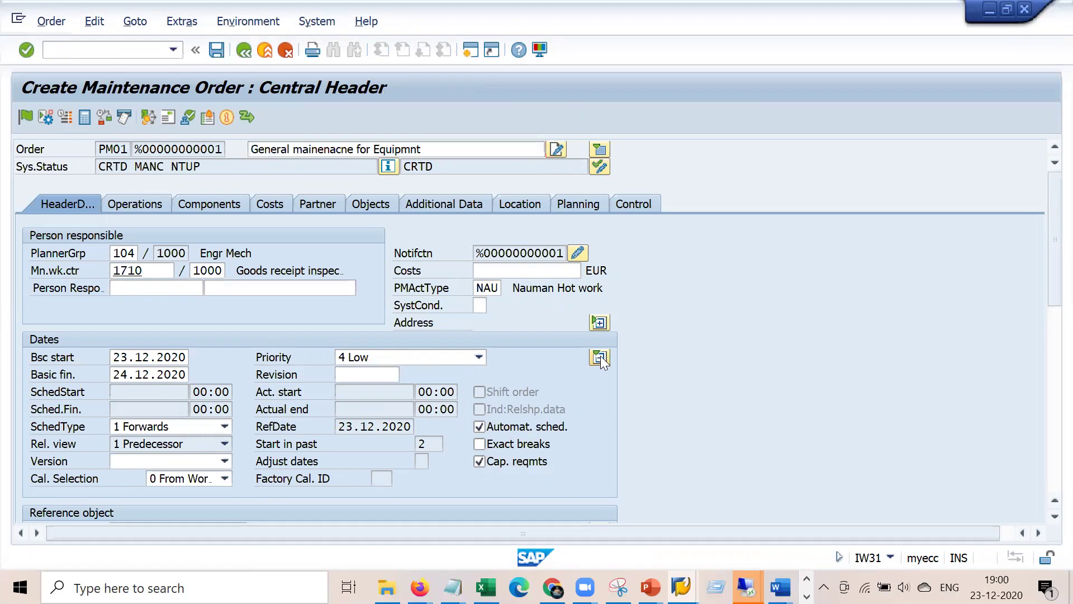
{"action": "scroll", "coordinate": [743, 371], "scroll_direction": "down", "scroll_amount": 5}
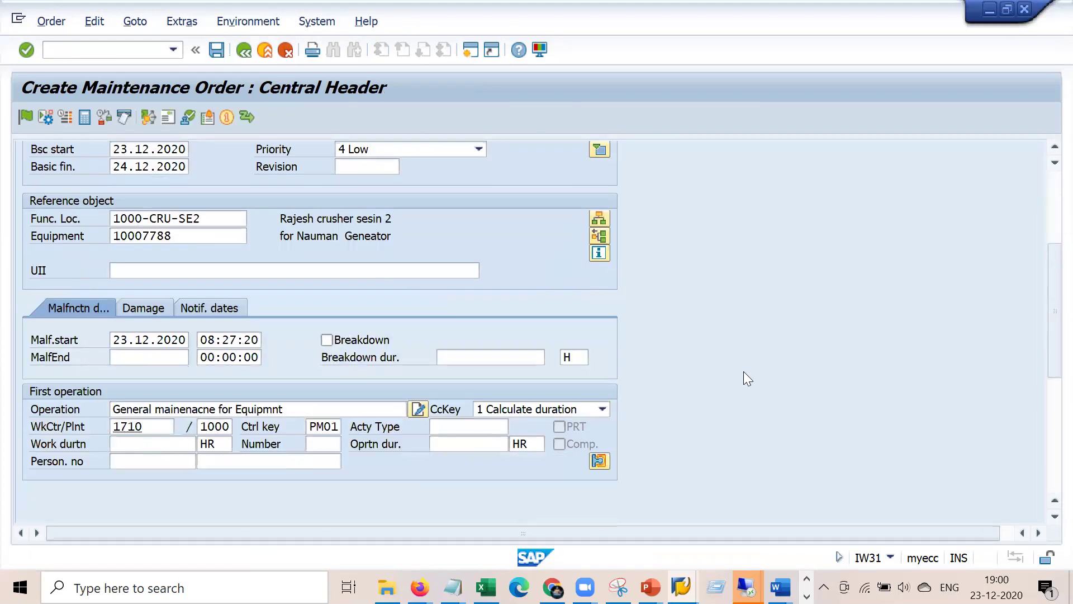
{"action": "double_click", "coordinate": [202, 233]}
{"action": "scroll", "coordinate": [578, 301], "scroll_direction": "up", "scroll_amount": 5}
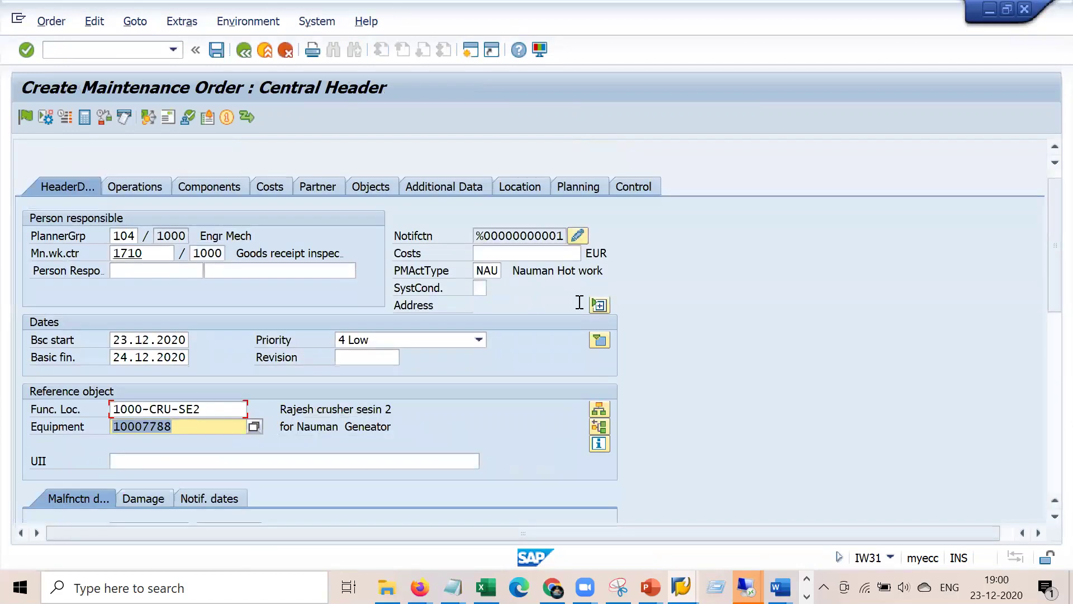
{"action": "left_click", "coordinate": [149, 191]}
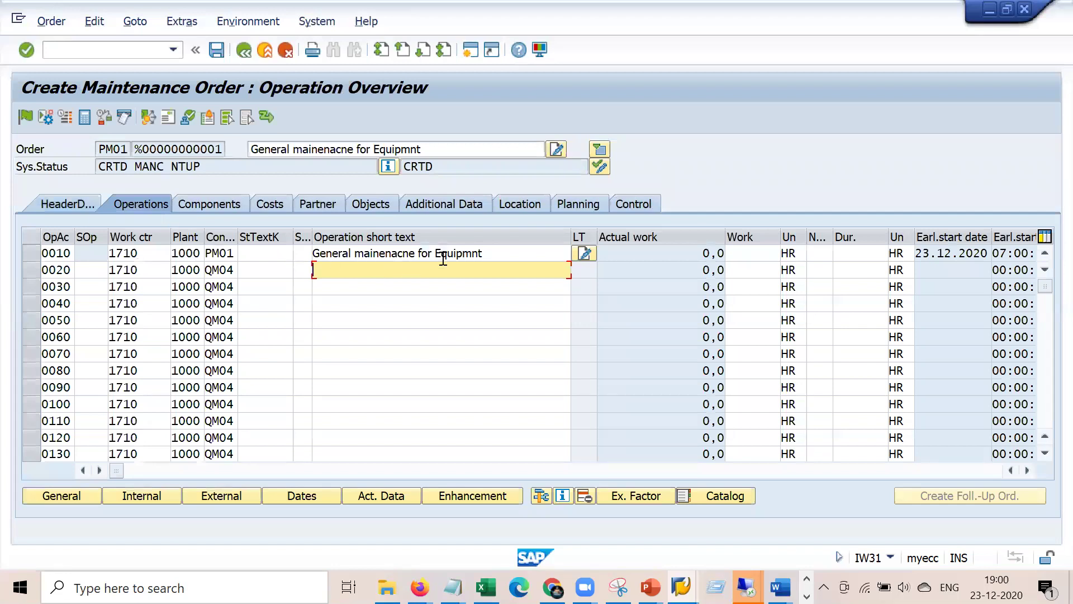
- Add operations 0020 'Bearing check' and 0030 'Lube oil chekc'
{"action": "left_click", "coordinate": [489, 253]}
{"action": "left_click", "coordinate": [346, 268]}
{"action": "type", "text": "Nea"}
{"action": "key", "text": "BackSpace"}
{"action": "key", "text": "BackSpace"}
{"action": "type", "text": "Ea"}
{"action": "key", "text": "BackSpace"}
{"action": "key", "text": "BackSpace"}
{"action": "key", "text": "BackSpace"}
{"action": "type", "text": "Bearing check"}
{"action": "key", "text": "Down"}
{"action": "type", "text": "Lube oil chekc"}
{"action": "key", "text": "Return"}
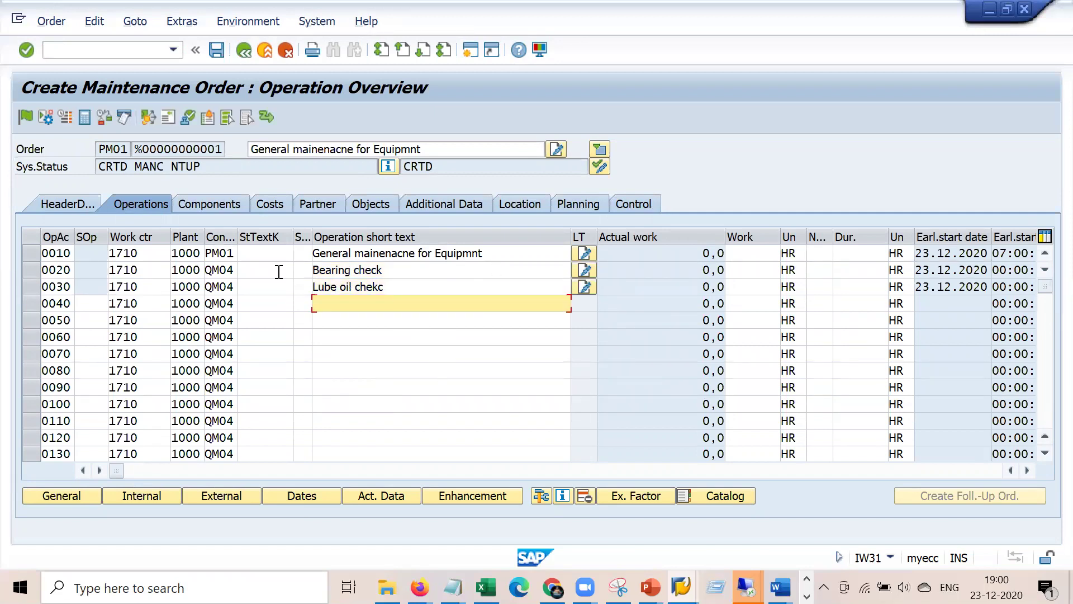
- Give operation 0010 number 2 people and a 2-hour duration
{"action": "left_click", "coordinate": [529, 252]}
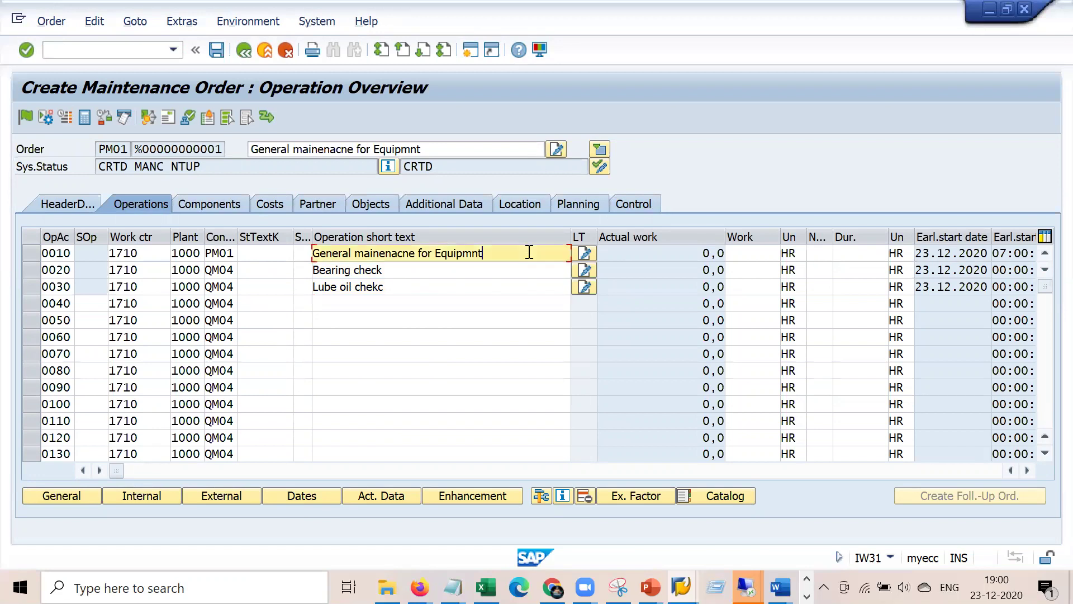
{"action": "left_click", "coordinate": [818, 253]}
{"action": "type", "text": "2"}
{"action": "key", "text": "Tab"}
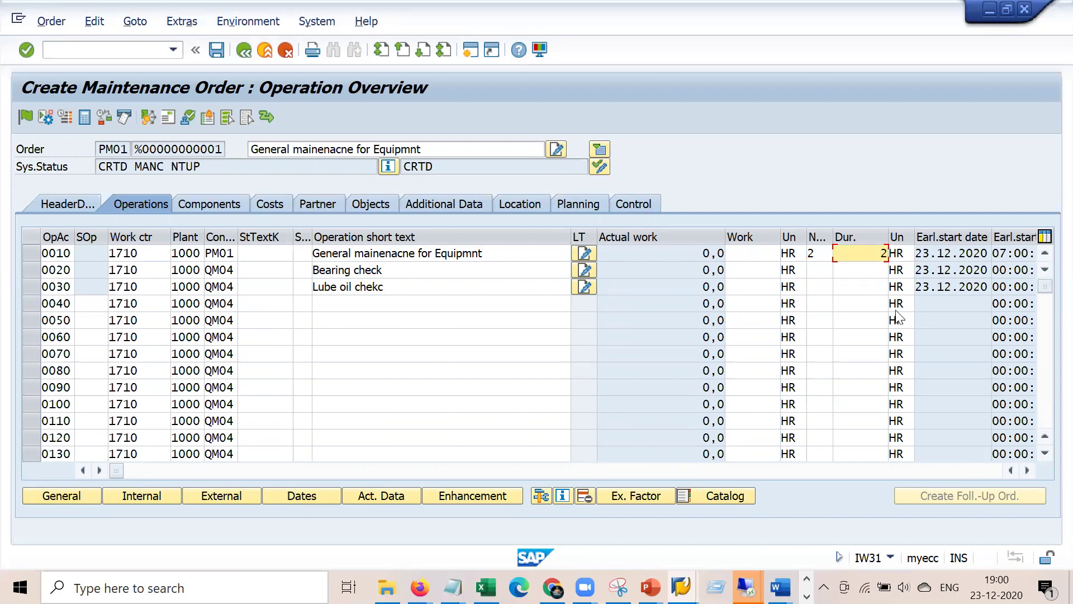
{"action": "key", "text": "Return"}
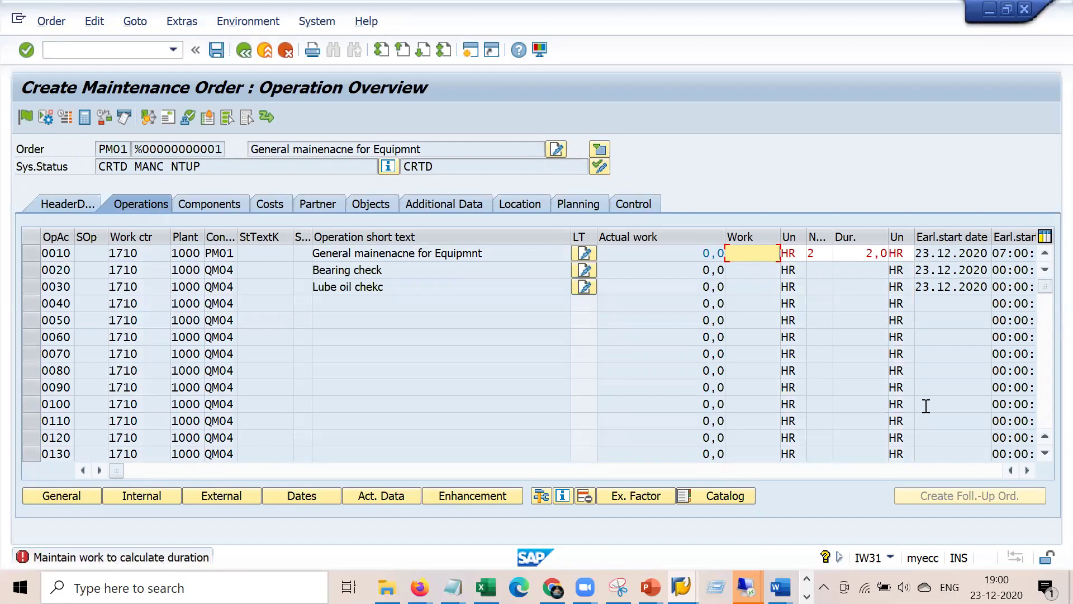
- Set operation 0010's calculation key to Calculate work, giving 4,0 HR of work
{"action": "left_click", "coordinate": [1026, 470]}
{"action": "left_click", "coordinate": [1023, 468]}
{"action": "left_click", "coordinate": [1023, 468]}
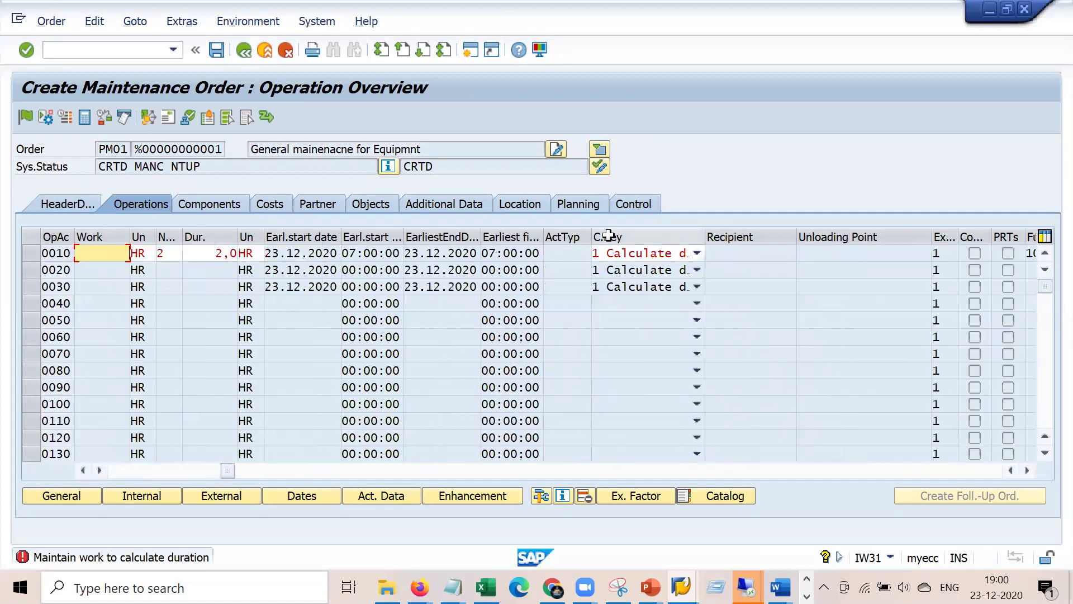
{"action": "left_click", "coordinate": [698, 255]}
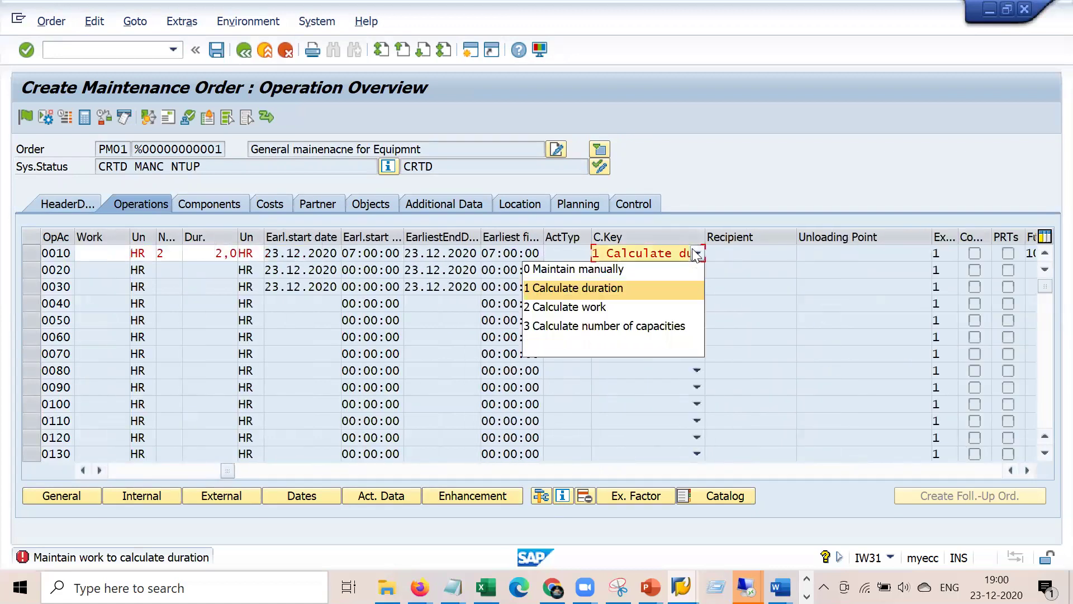
{"action": "left_click", "coordinate": [605, 308]}
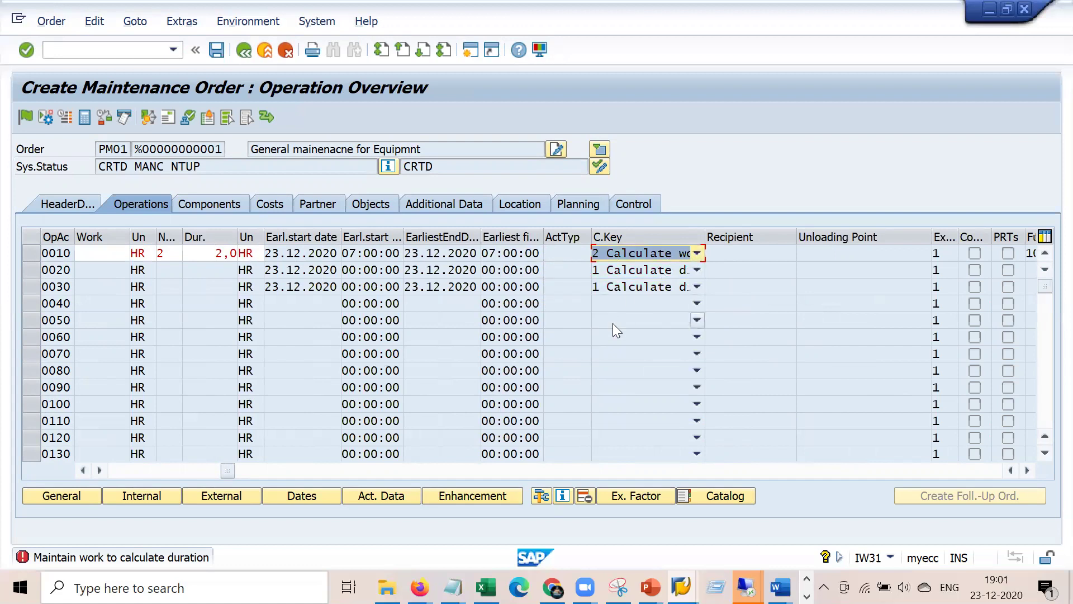
{"action": "key", "text": "Return"}
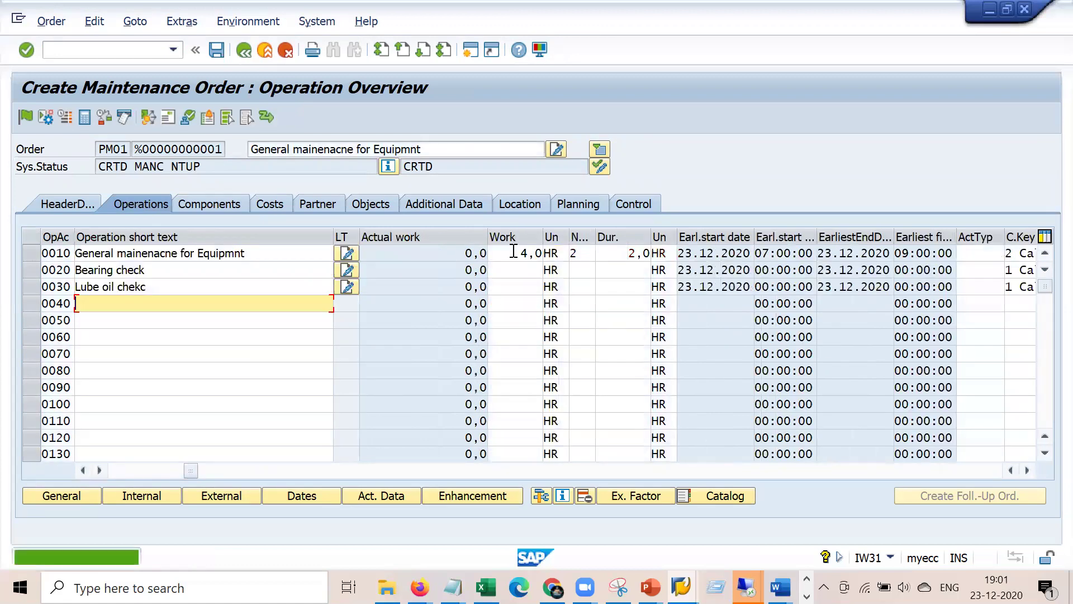
{"action": "double_click", "coordinate": [513, 252]}
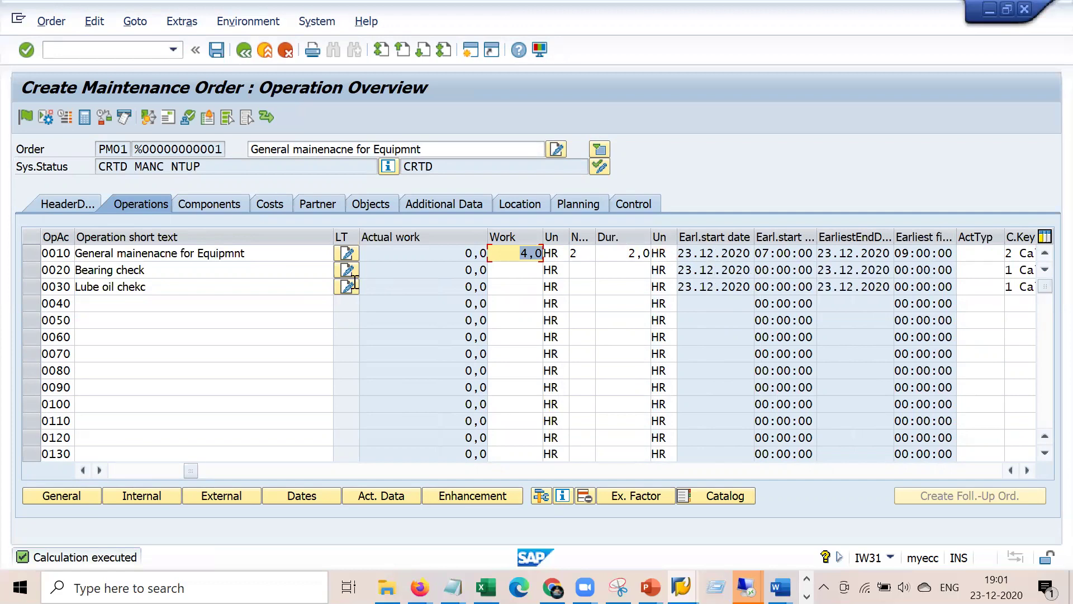
- Confirm the order's costs by value category are zero, then show the Work ctr column
{"action": "left_click", "coordinate": [274, 206]}
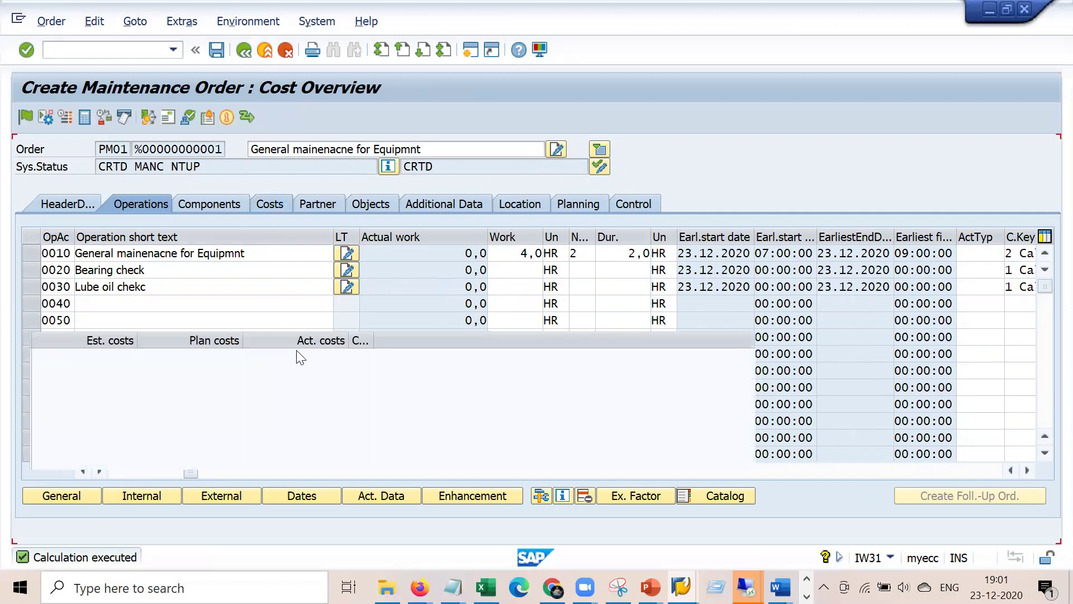
{"action": "left_click", "coordinate": [121, 308]}
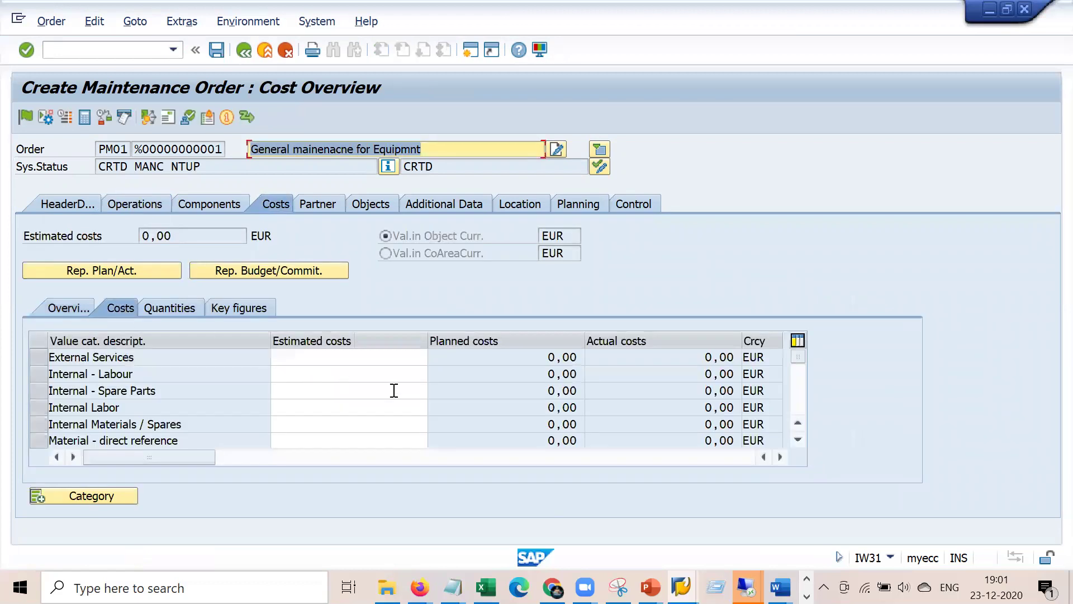
{"action": "left_click", "coordinate": [142, 206]}
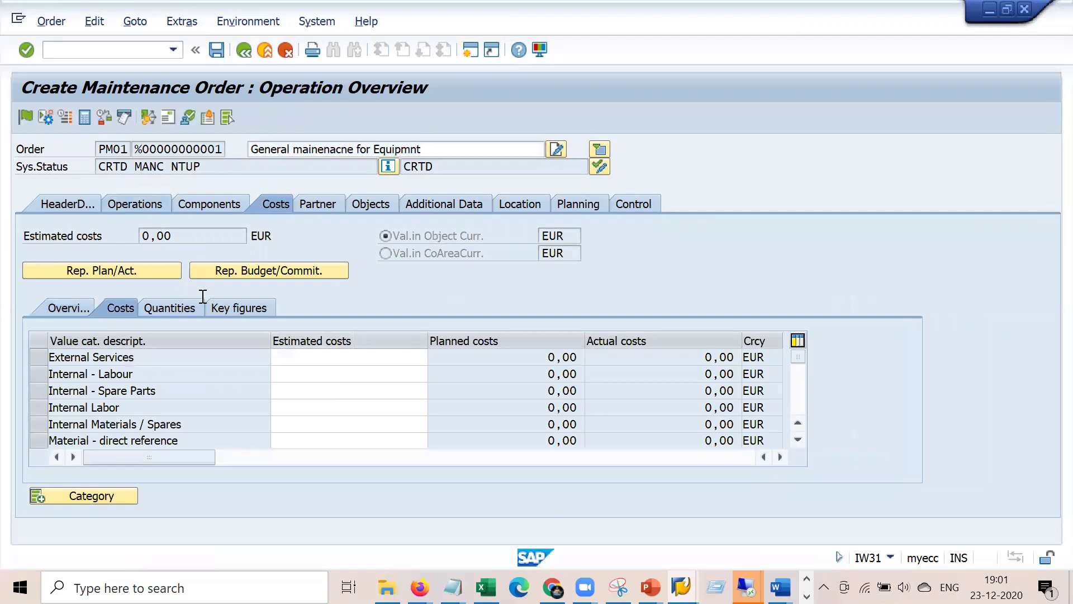
{"action": "left_click", "coordinate": [121, 468]}
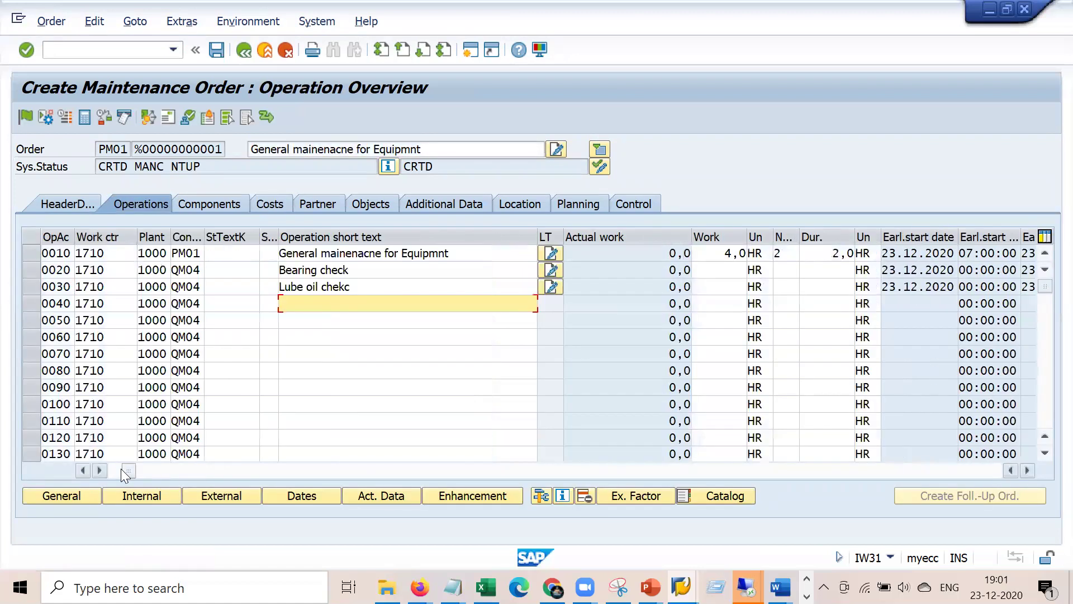
- Give operation 0020 work center ELEKTRIK with 1 capacity over a 3-hour duration
{"action": "double_click", "coordinate": [122, 269]}
{"action": "key", "text": "BackSpace"}
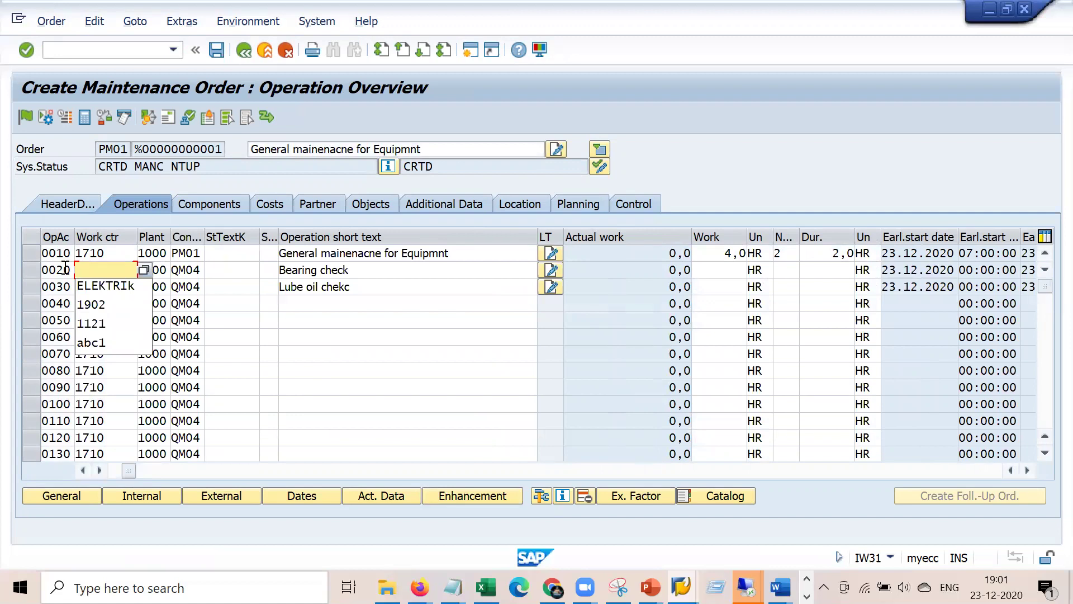
{"action": "key", "text": "Down"}
{"action": "key", "text": "Return"}
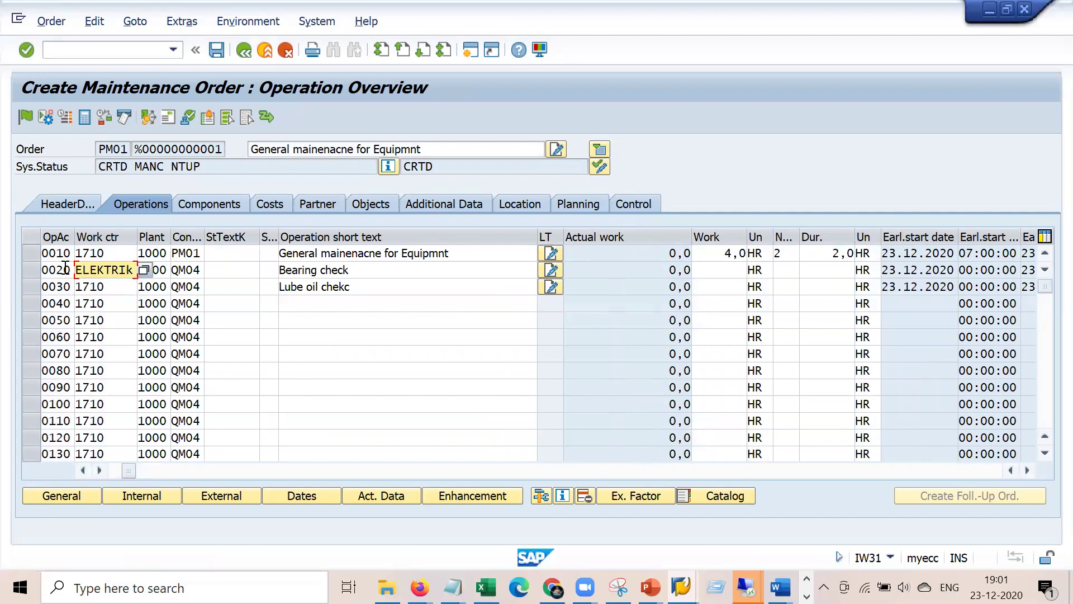
{"action": "key", "text": "Tab"}
{"action": "key", "text": "Tab"}
{"action": "key", "text": "Tab"}
{"action": "key", "text": "Tab"}
{"action": "key", "text": "Tab"}
{"action": "key", "text": "Tab"}
{"action": "key", "text": "Tab"}
{"action": "key", "text": "Tab"}
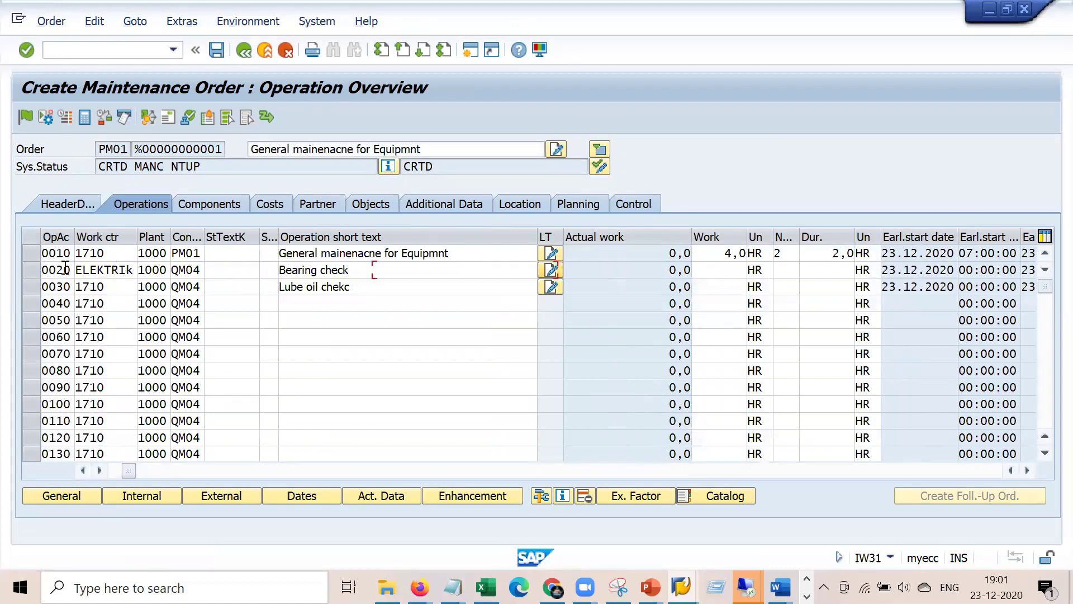
{"action": "key", "text": "Tab"}
{"action": "type", "text": "1"}
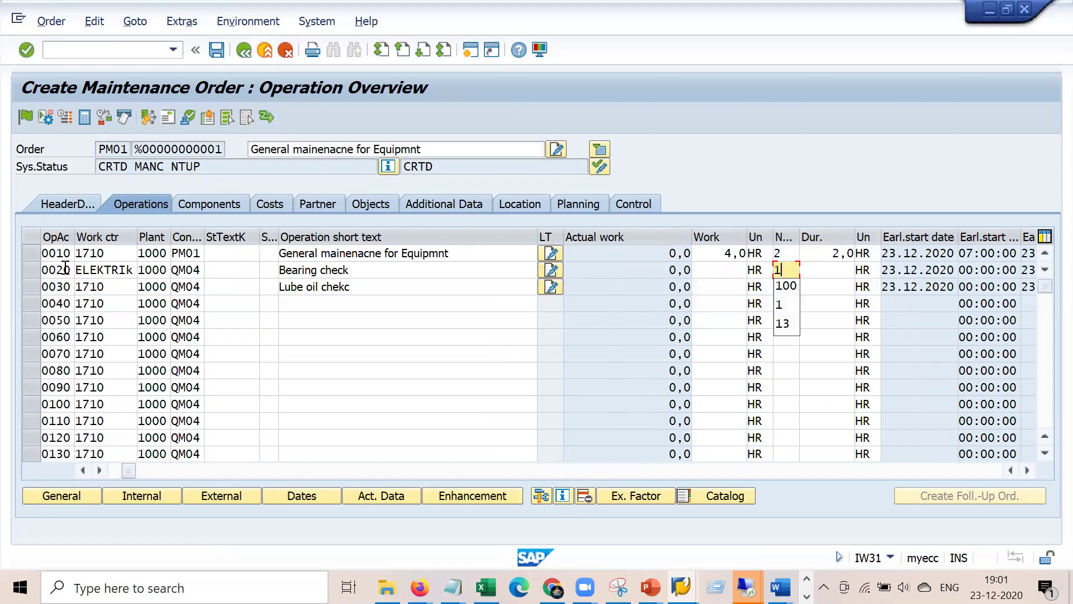
{"action": "key", "text": "Tab"}
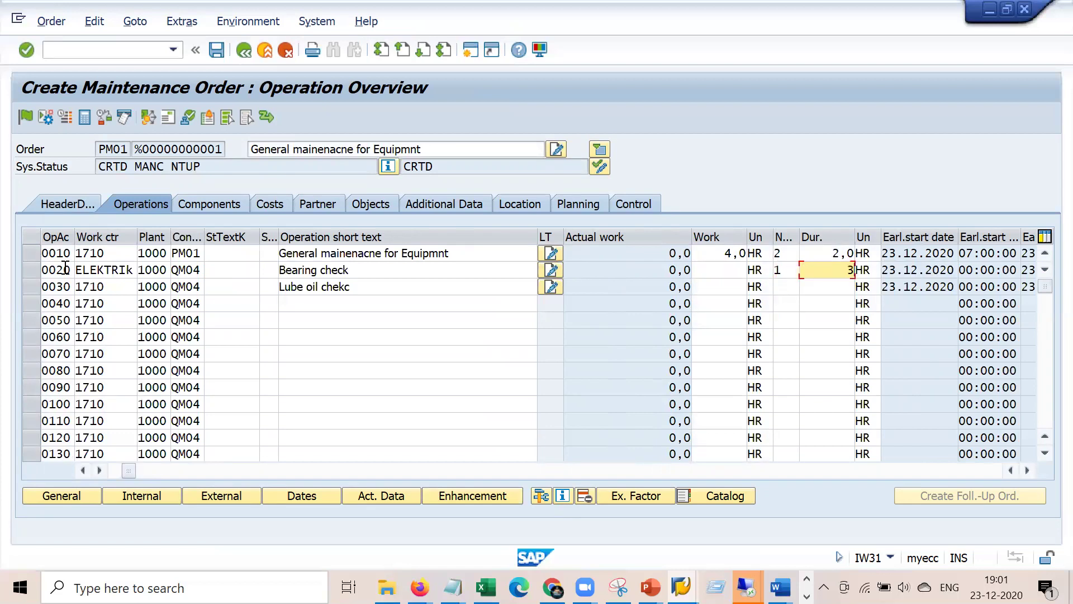
{"action": "key", "text": "Tab"}
{"action": "key", "text": "Tab"}
{"action": "key", "text": "Tab"}
{"action": "key", "text": "Tab"}
{"action": "key", "text": "Tab"}
{"action": "key", "text": "Tab"}
{"action": "key", "text": "Tab"}
- Set 0020's calculation key to Calculate work, verify 3,0 HR, and save the order
{"action": "left_click", "coordinate": [550, 303]}
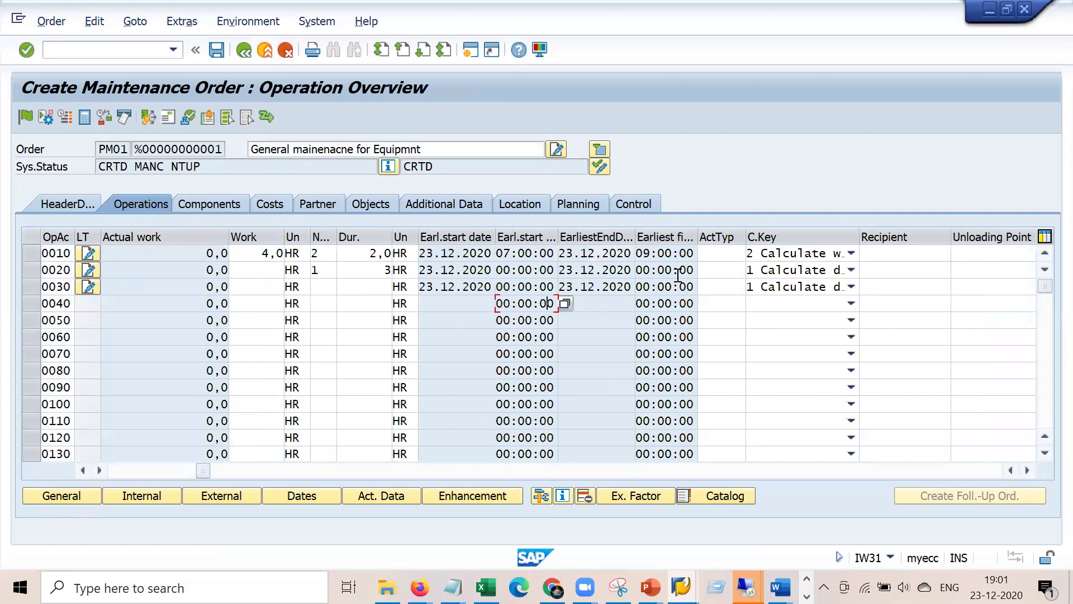
{"action": "left_click", "coordinate": [852, 267]}
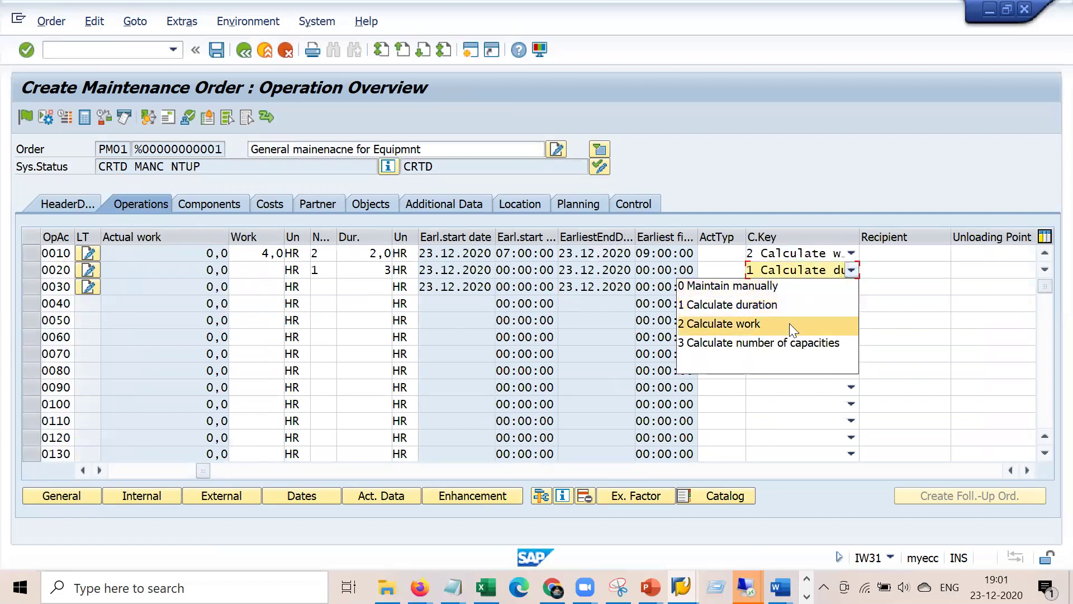
{"action": "left_click", "coordinate": [789, 323]}
{"action": "key", "text": "Return"}
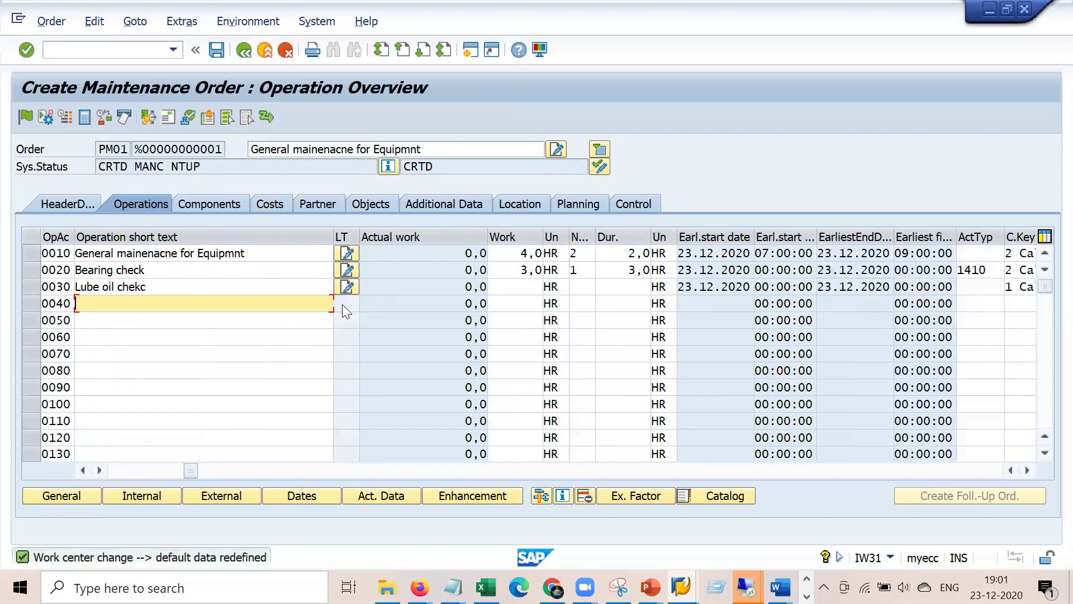
{"action": "double_click", "coordinate": [518, 272]}
{"action": "left_click_drag", "start_coordinate": [191, 470], "coordinate": [144, 467]}
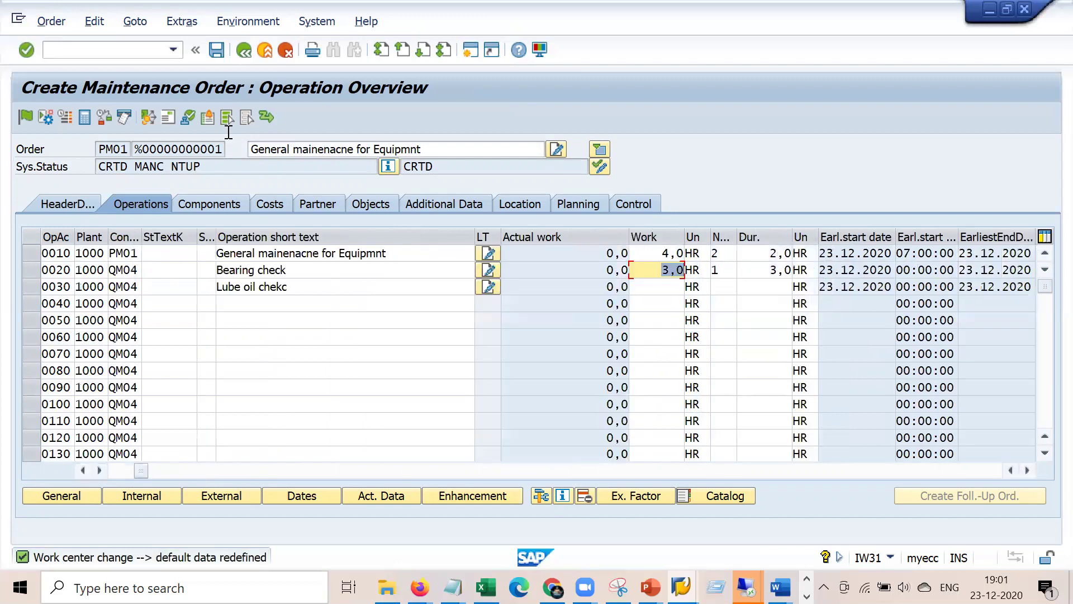
{"action": "left_click", "coordinate": [217, 50]}
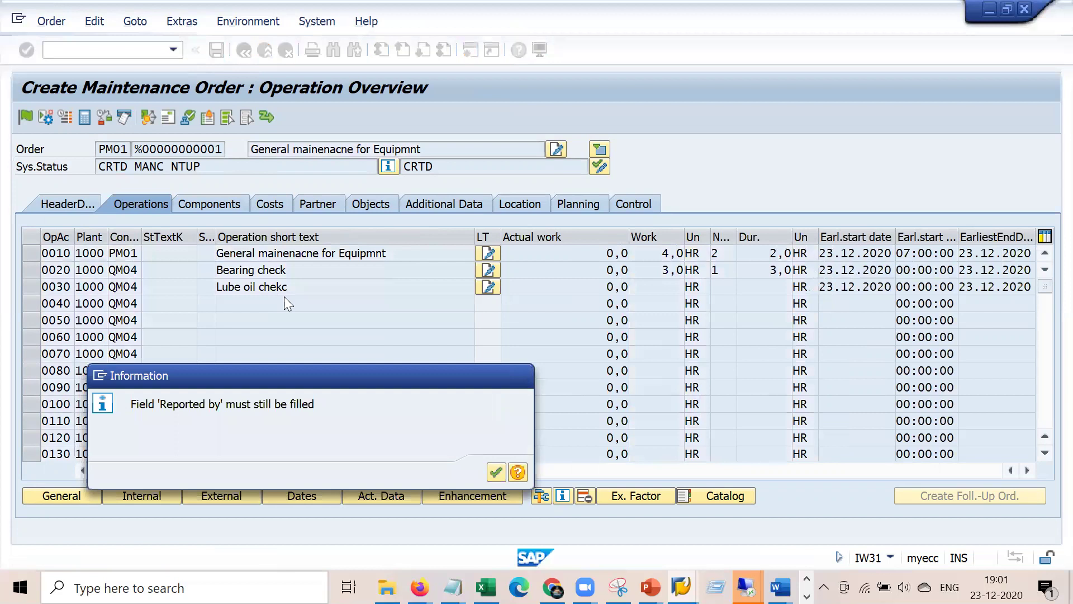
- Fill the notification's Reported by field from recent entries and save the order with its notification
{"action": "key", "text": "Return"}
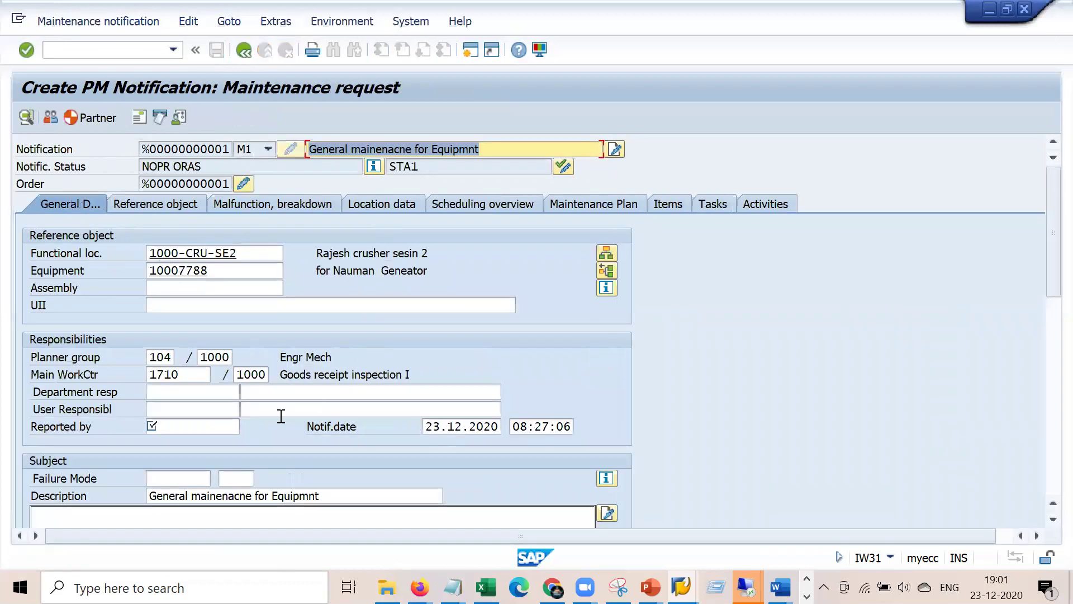
{"action": "left_click", "coordinate": [216, 430]}
{"action": "left_click", "coordinate": [215, 441]}
{"action": "key", "text": "Return"}
{"action": "left_click", "coordinate": [241, 51]}
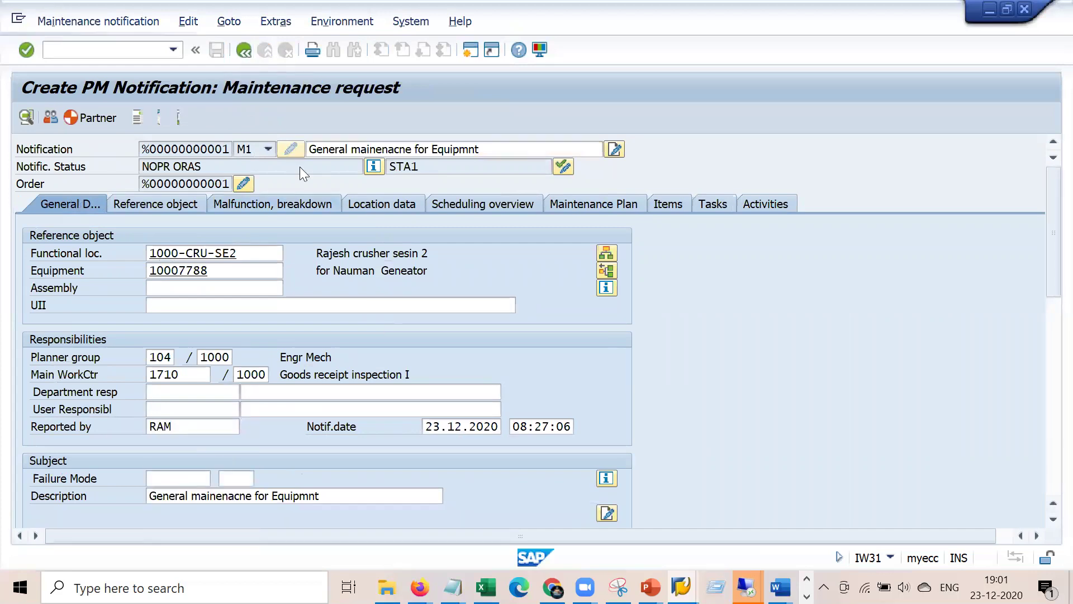
{"action": "left_click", "coordinate": [216, 51]}
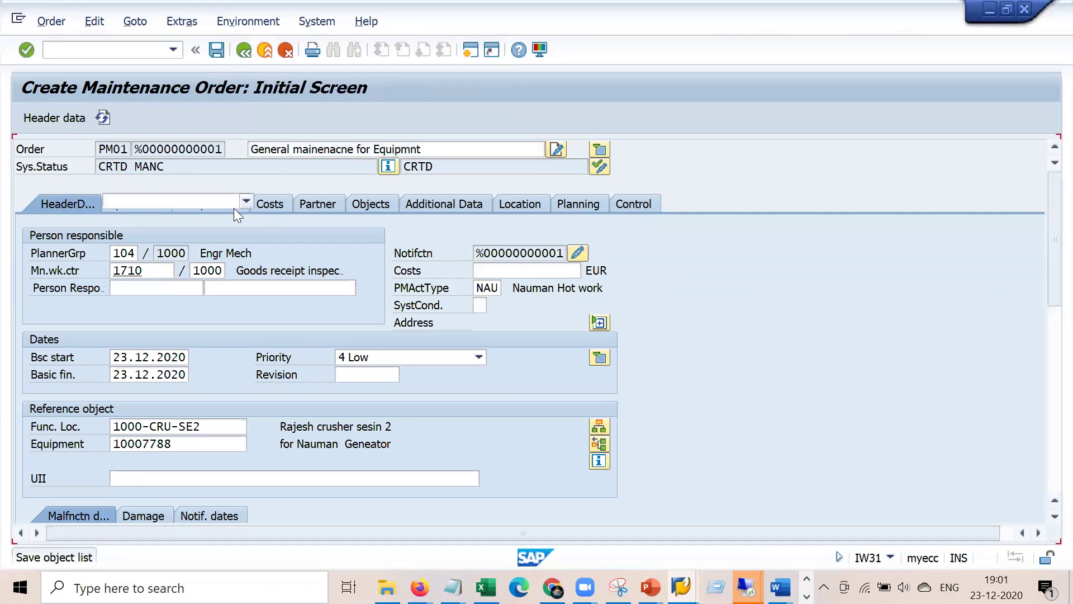
{"action": "left_click", "coordinate": [51, 21]}
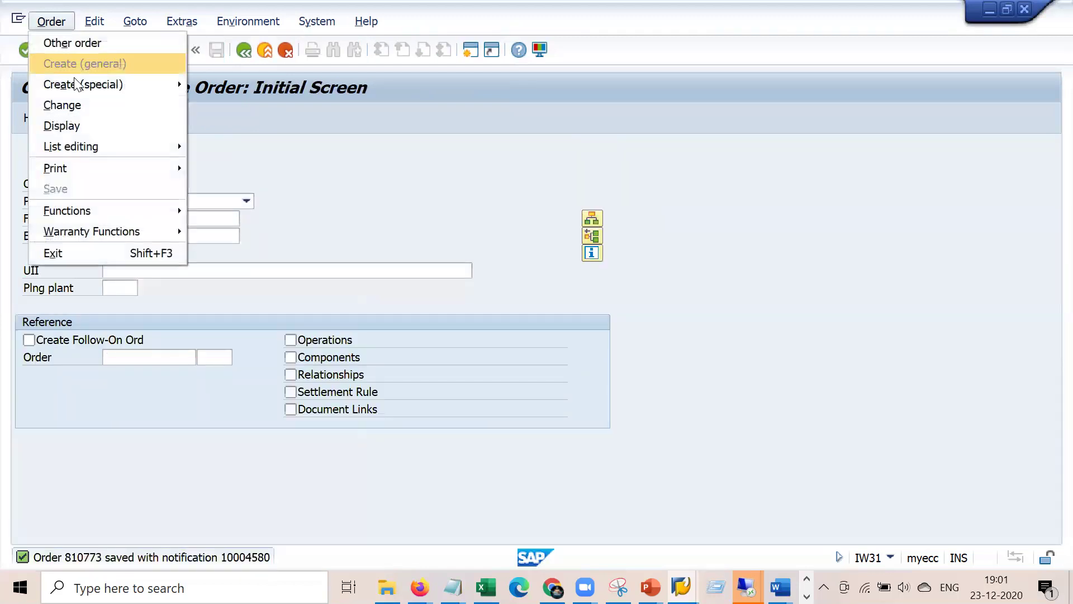
- Reopen the order for change, confirm 84,00 EUR planned internal labour cost, and create a second session
{"action": "left_click", "coordinate": [94, 105]}
{"action": "key", "text": "Return"}
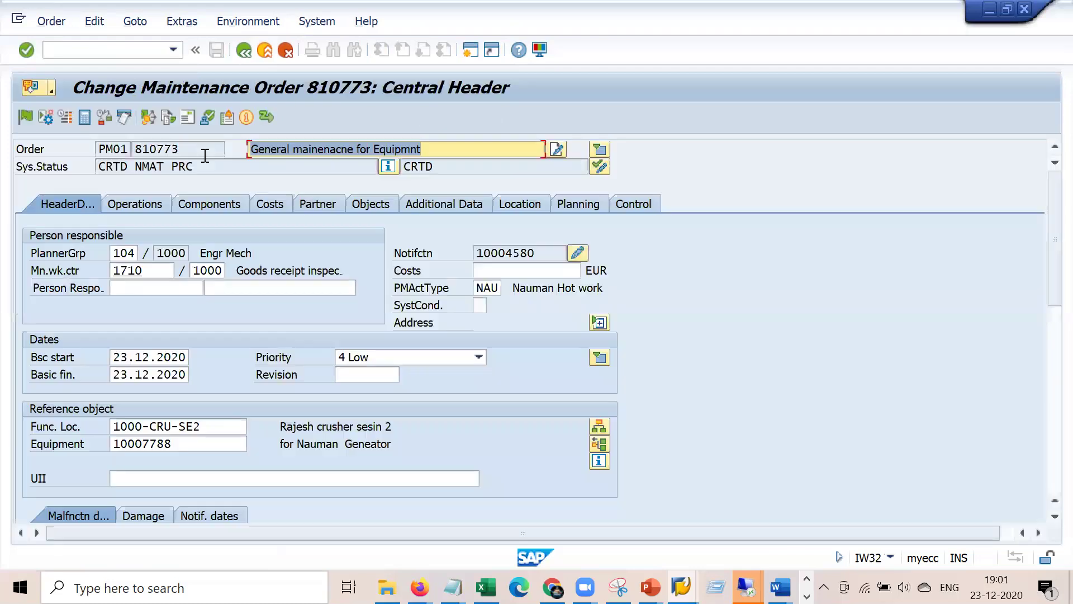
{"action": "left_click", "coordinate": [258, 206]}
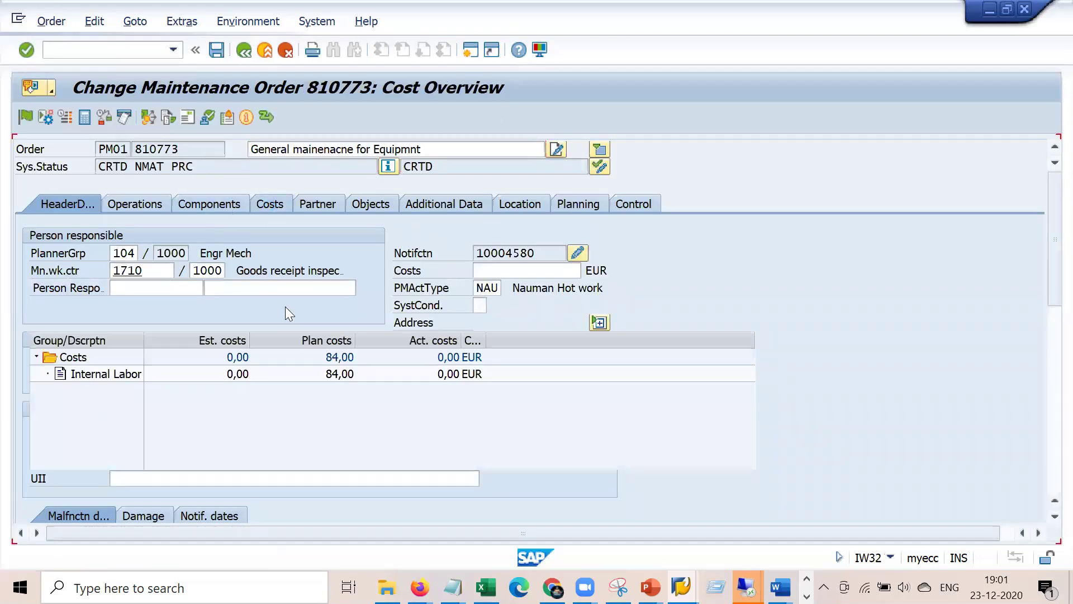
{"action": "left_click", "coordinate": [339, 374]}
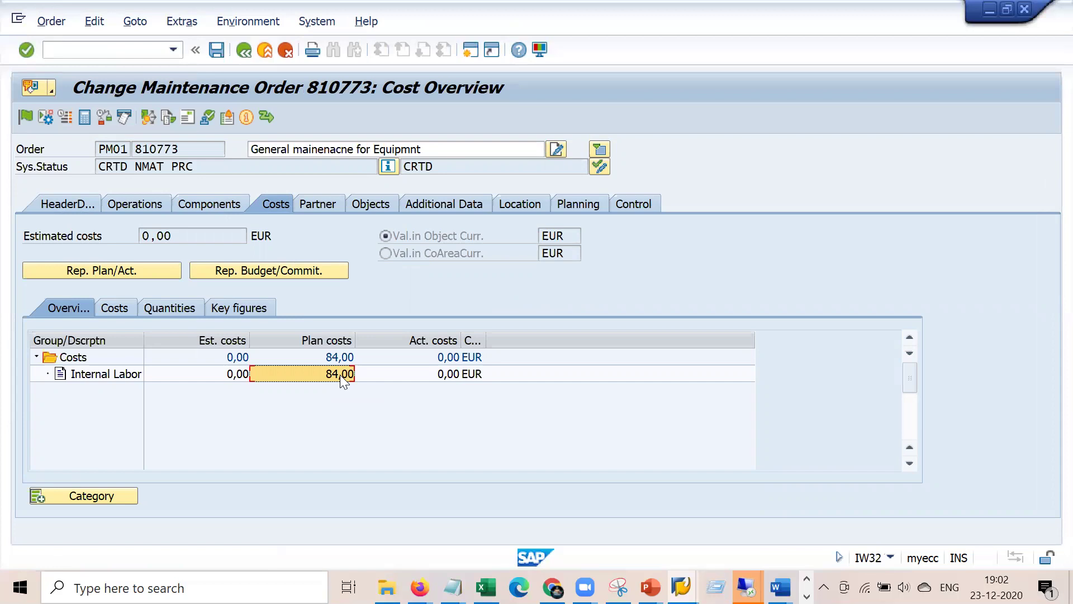
{"action": "left_click", "coordinate": [146, 204]}
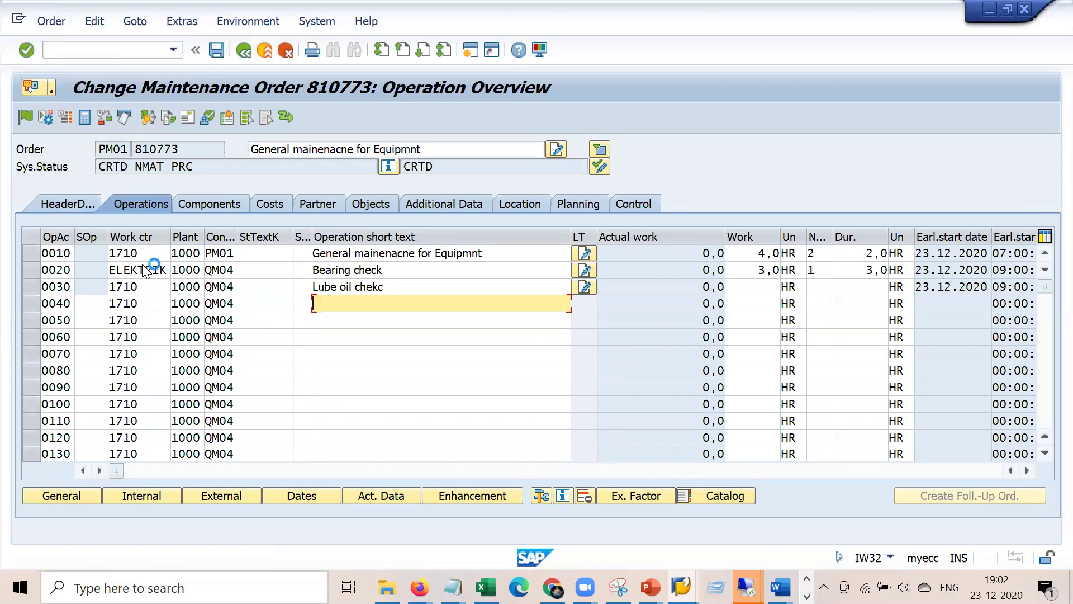
{"action": "left_click", "coordinate": [17, 22]}
{"action": "left_click", "coordinate": [89, 165]}
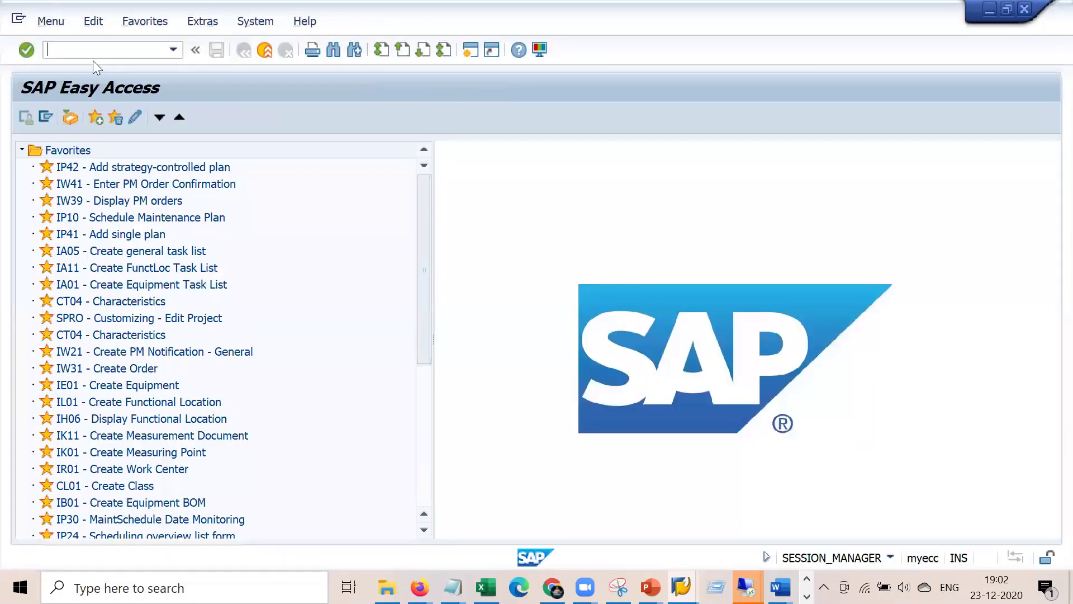
- Display work center ELEKTRIK in plant 1000 with IR03 and show its Costing data
{"action": "type", "text": "ir03"}
{"action": "key", "text": "Return"}
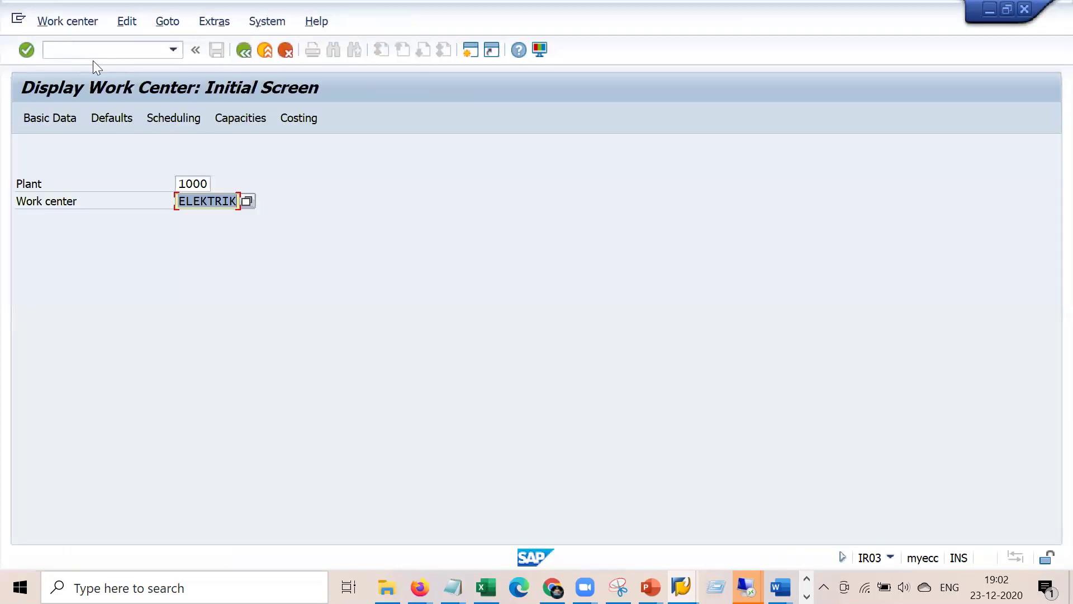
{"action": "key", "text": "Return"}
{"action": "left_click", "coordinate": [349, 204]}
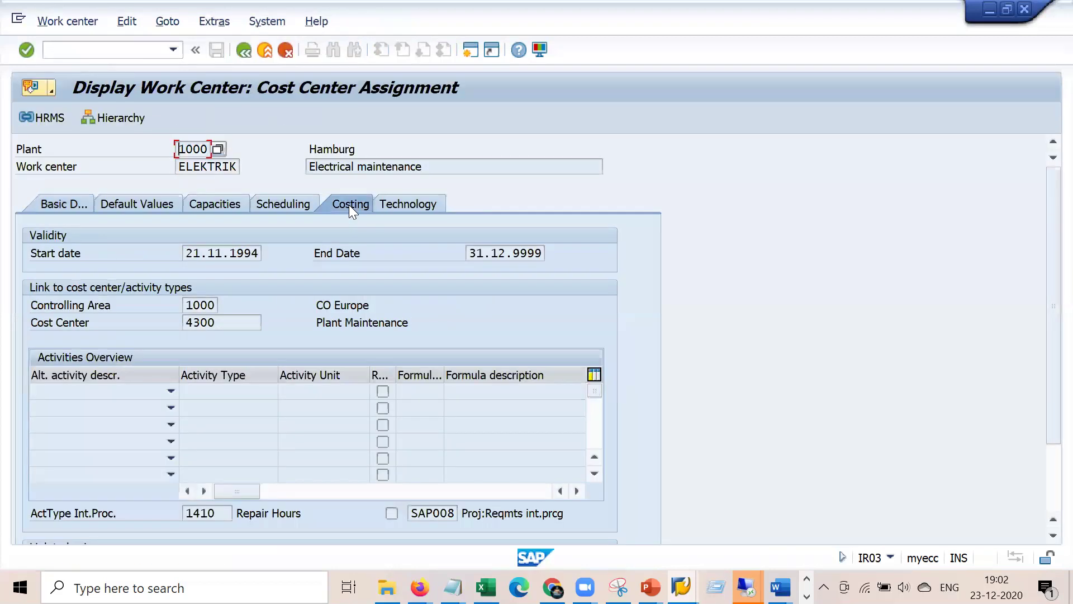
- Select activity type 1410, formula key SAP008 and the Repair Hours description on the costing screen
{"action": "left_click_drag", "start_coordinate": [228, 513], "coordinate": [182, 512]}
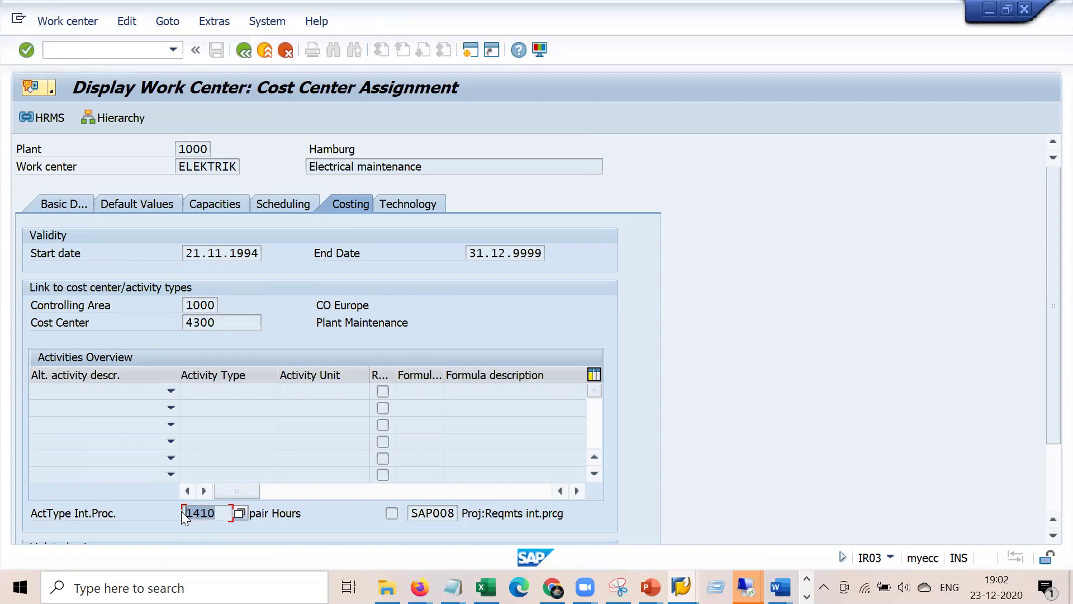
{"action": "left_click", "coordinate": [408, 513]}
{"action": "double_click", "coordinate": [425, 513]}
{"action": "left_click", "coordinate": [435, 513]}
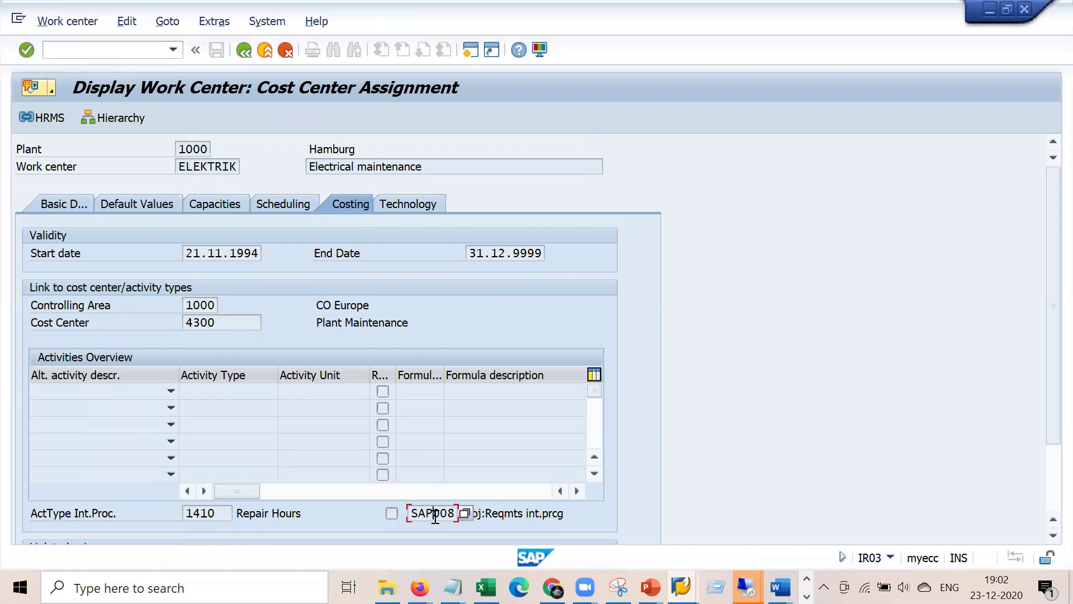
{"action": "left_click_drag", "start_coordinate": [216, 513], "coordinate": [175, 513]}
{"action": "left_click_drag", "start_coordinate": [301, 513], "coordinate": [205, 516]}
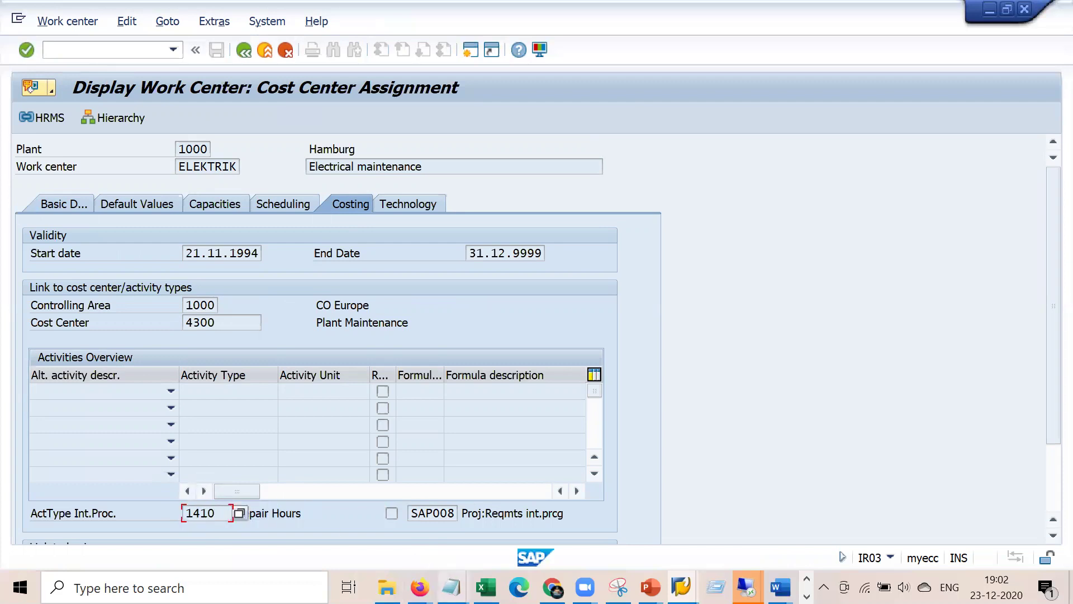
{"action": "right_click", "coordinate": [451, 587]}
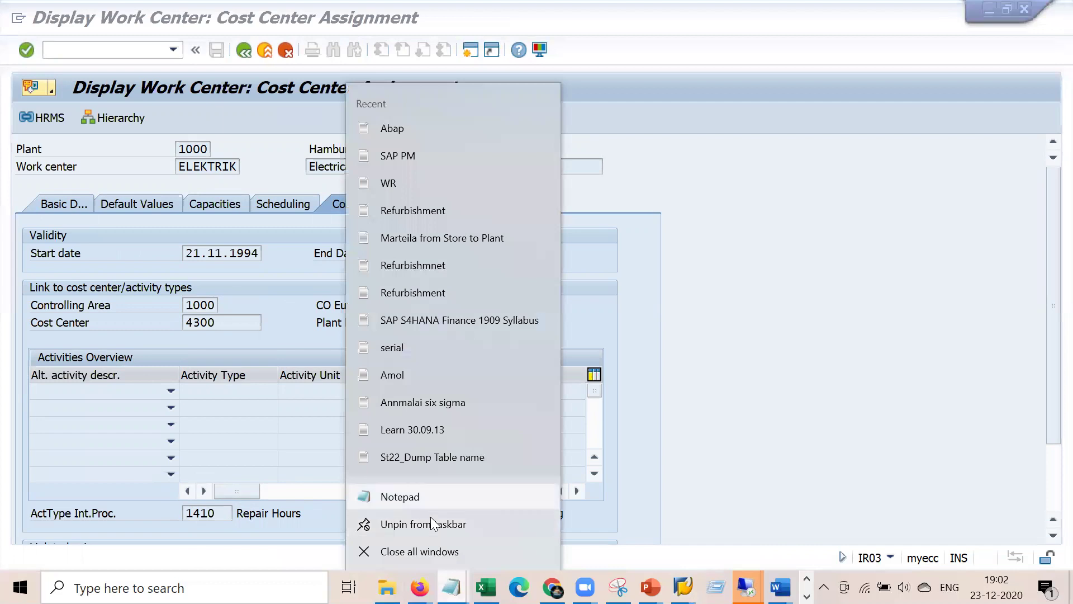
- Start a new Notepad note listing the trades Mason, Painter and technicain
{"action": "left_click", "coordinate": [436, 494]}
{"action": "key", "text": "Return"}
{"action": "key", "text": "Return"}
{"action": "type", "text": "C"}
{"action": "key", "text": "BackSpace"}
{"action": "type", "text": "MA"}
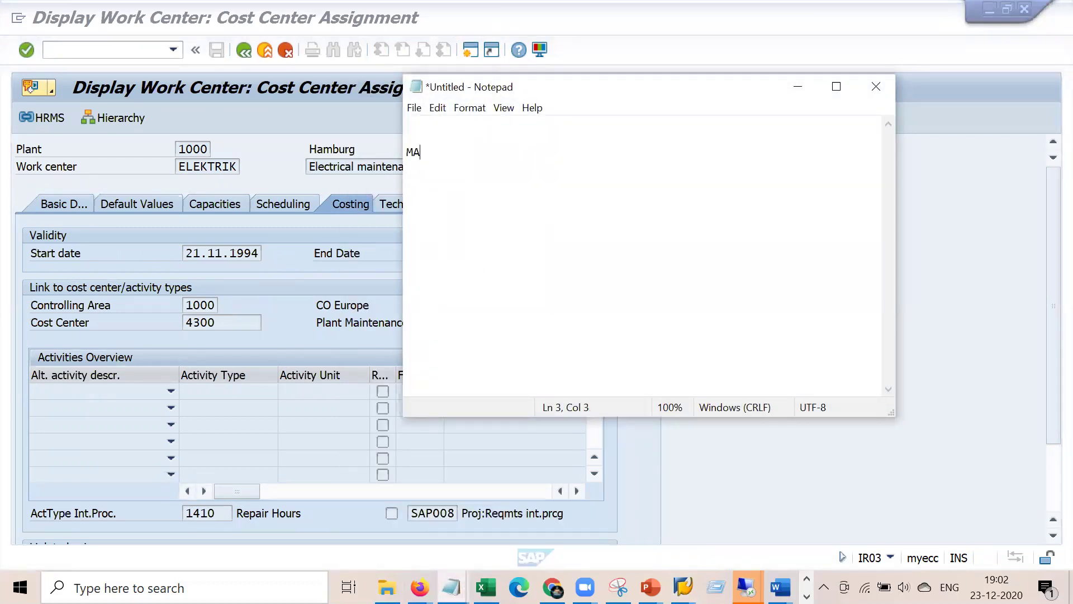
{"action": "type", "text": "son Painter"}
{"action": "type", "text": "tec"}
{"action": "type", "text": "hnici"}
{"action": "key", "text": "BackSpace"}
{"action": "key", "text": "BackSpace"}
{"action": "key", "text": "BackSpace"}
{"action": "key", "text": "BackSpace"}
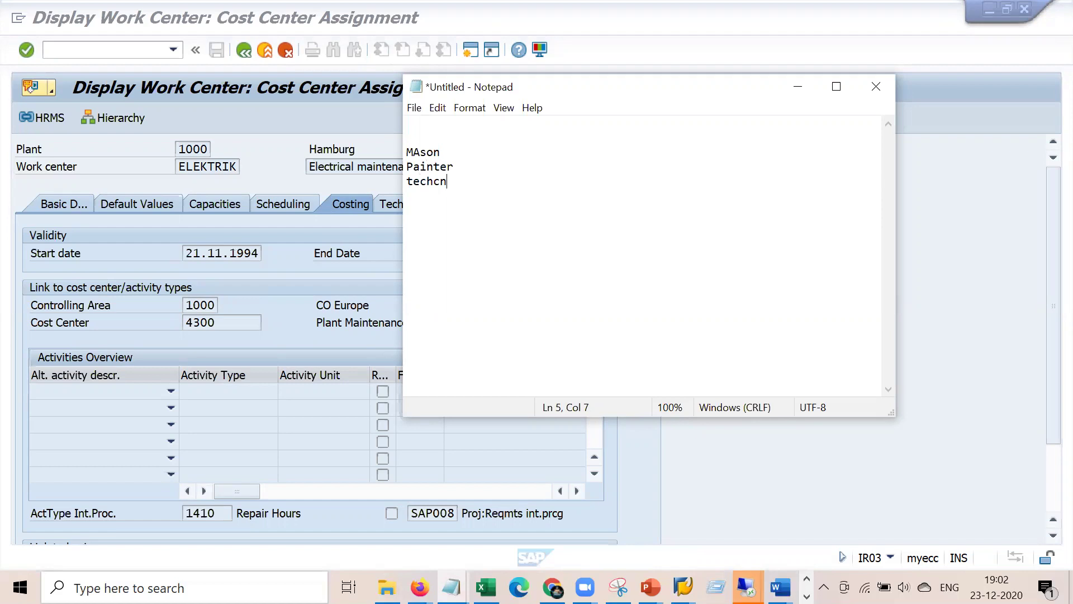
{"action": "type", "text": "nicain"}
{"action": "key", "text": "Return"}
- Append '- 100 USD', '- 200 USD' and '- 300 USD' to the Mason, Painter and technicain lines
{"action": "left_click", "coordinate": [495, 156]}
{"action": "type", "text": "- 100 USD"}
{"action": "key", "text": "Down"}
{"action": "type", "text": "- 200 USD"}
{"action": "key", "text": "Down"}
{"action": "type", "text": "- 300 USD"}
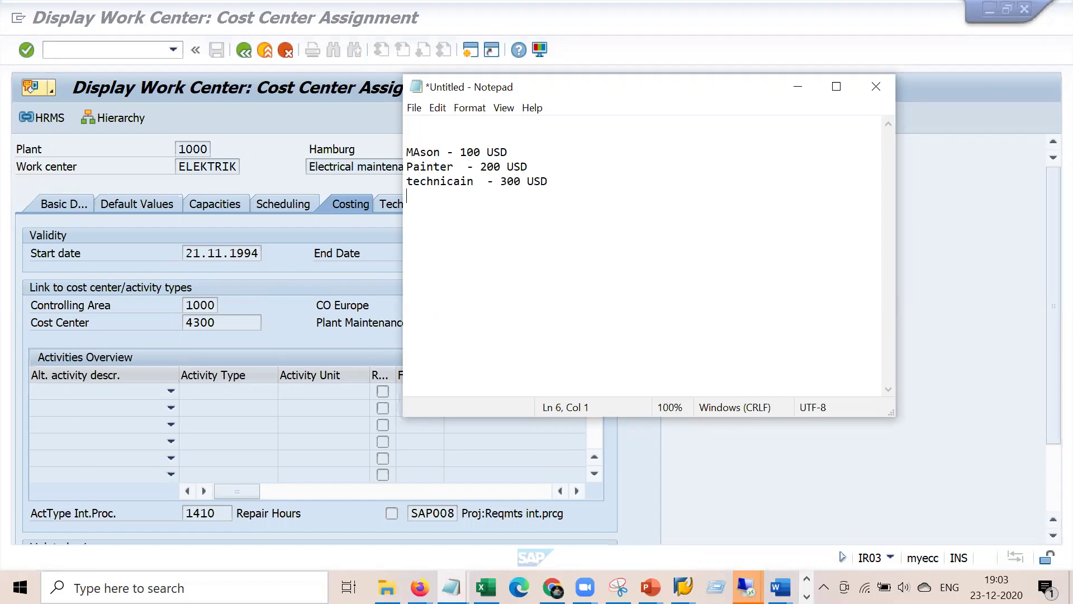
{"action": "left_click_drag", "start_coordinate": [474, 181], "coordinate": [410, 152]}
{"action": "left_click", "coordinate": [424, 153]}
- Bring ELEKTRIK's costing screen forward and review activity type 1410 and formula key SAP008
{"action": "left_click", "coordinate": [204, 512]}
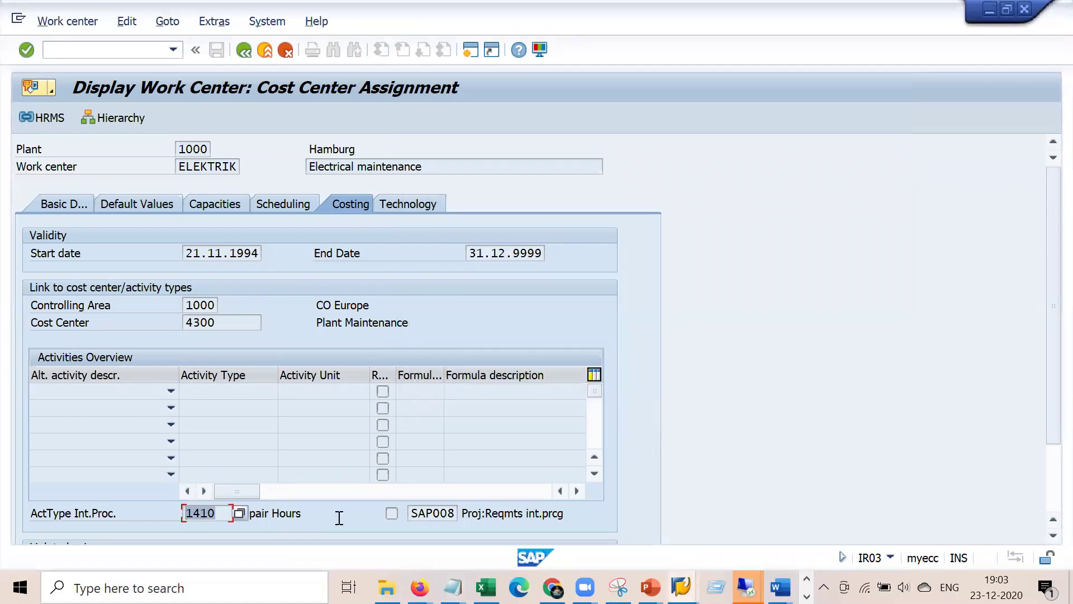
{"action": "left_click", "coordinate": [225, 514]}
{"action": "double_click", "coordinate": [426, 518]}
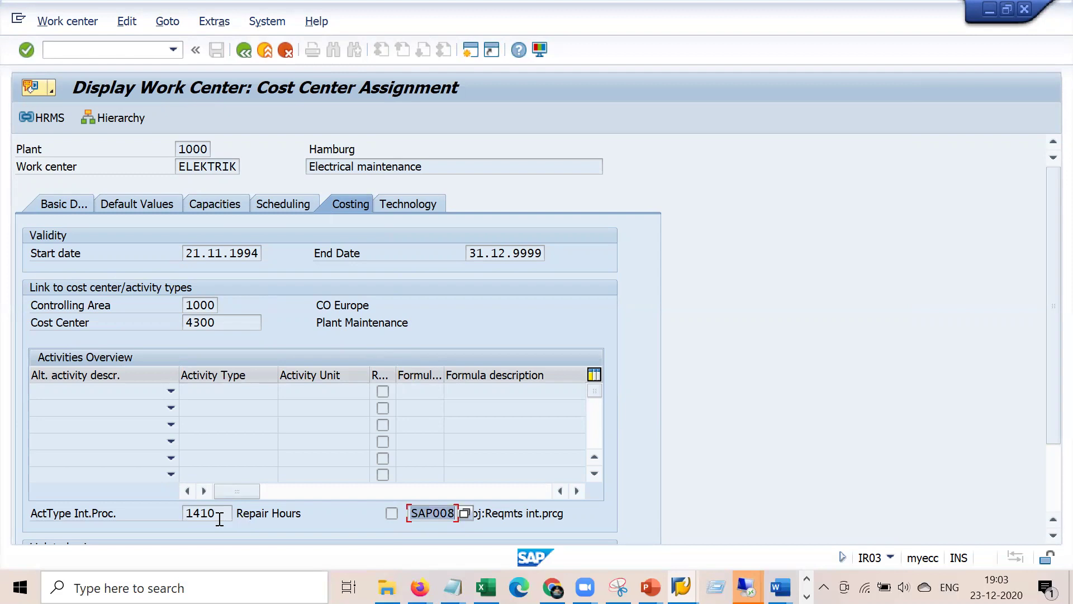
- Compare against the Mason 100 USD rate in Notepad, then attempt another session and dismiss the session-limit message
{"action": "key", "text": "alt+Tab"}
{"action": "left_click_drag", "start_coordinate": [459, 152], "coordinate": [508, 152]}
{"action": "key", "text": "alt+Tab"}
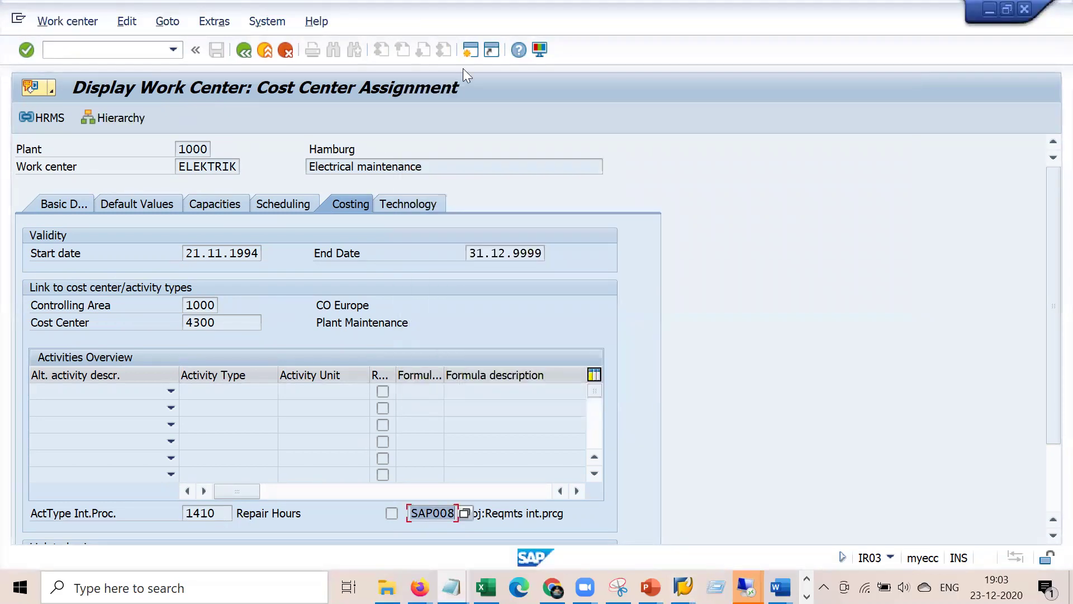
{"action": "left_click", "coordinate": [470, 49]}
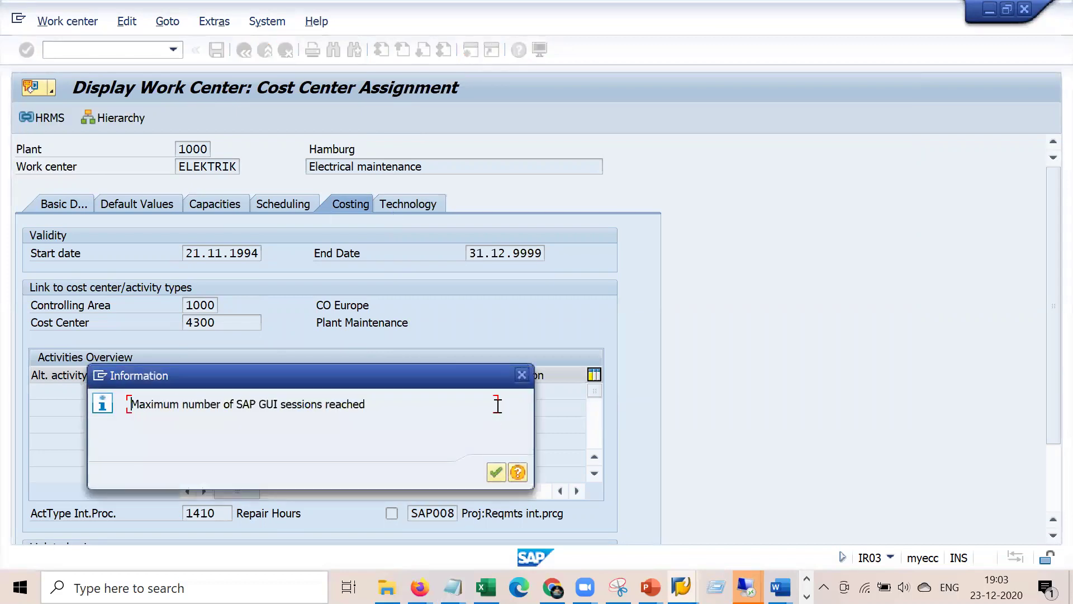
{"action": "left_click", "coordinate": [524, 372]}
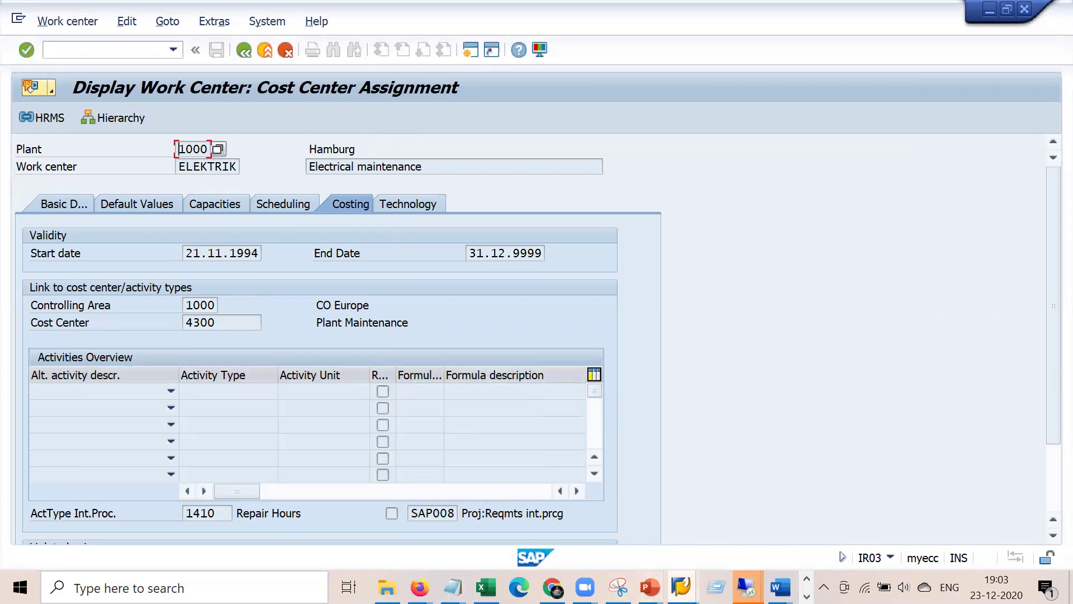
{"action": "left_click", "coordinate": [680, 587]}
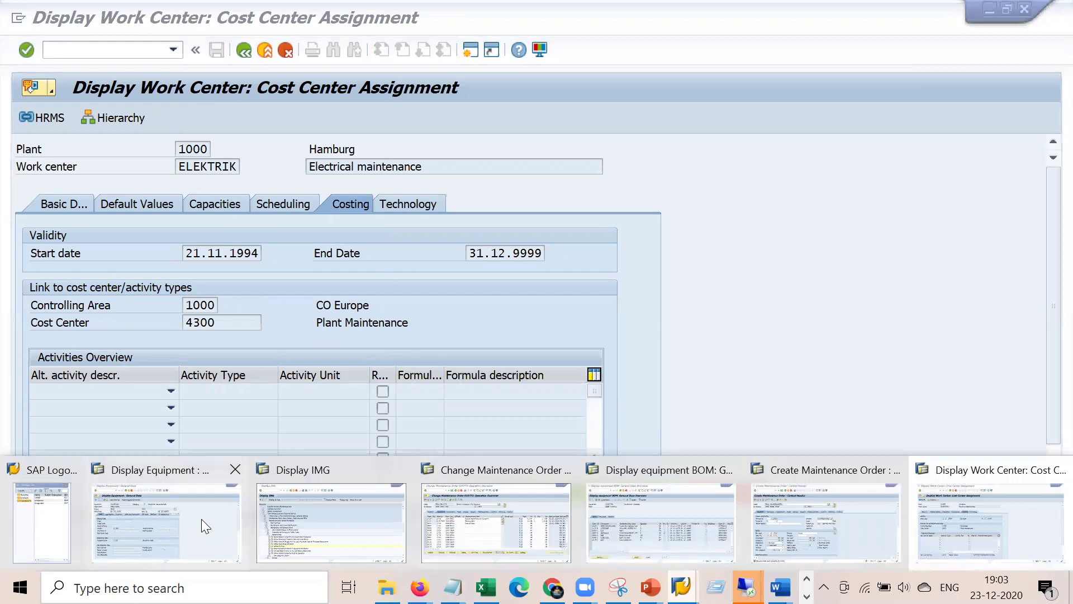
- Start KP26 with controlling area 1000, version 0, periods 01 to 12 of 2020
{"action": "left_click", "coordinate": [202, 518]}
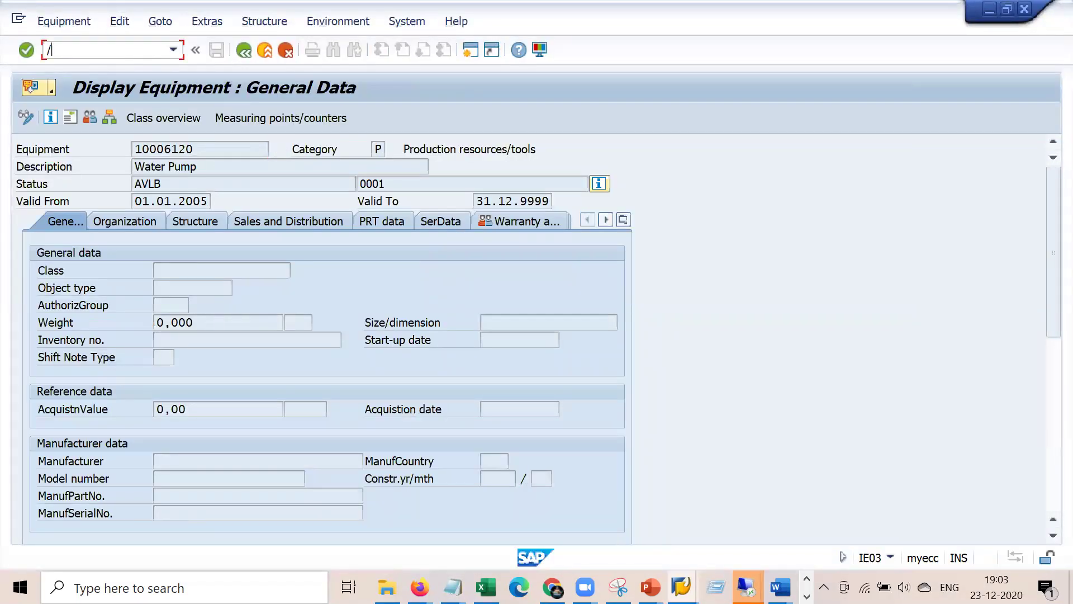
{"action": "type", "text": "/nkp26"}
{"action": "key", "text": "Return"}
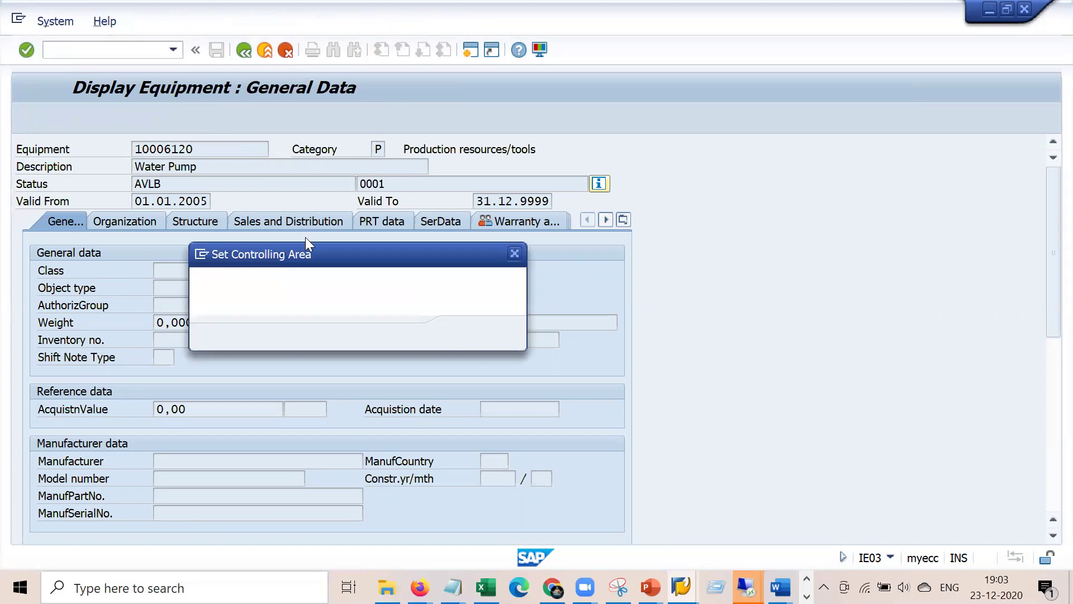
{"action": "key", "text": "Down"}
{"action": "key", "text": "Down"}
{"action": "key", "text": "Down"}
{"action": "key", "text": "Down"}
{"action": "key", "text": "Down"}
{"action": "key", "text": "Down"}
{"action": "key", "text": "Down"}
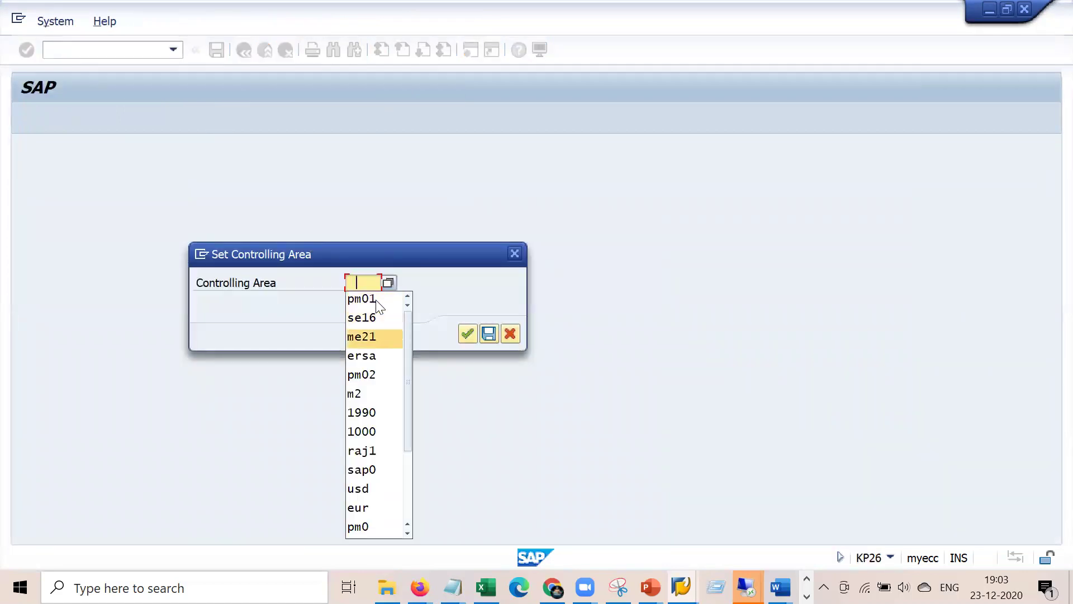
{"action": "key", "text": "Return"}
{"action": "key", "text": "Return"}
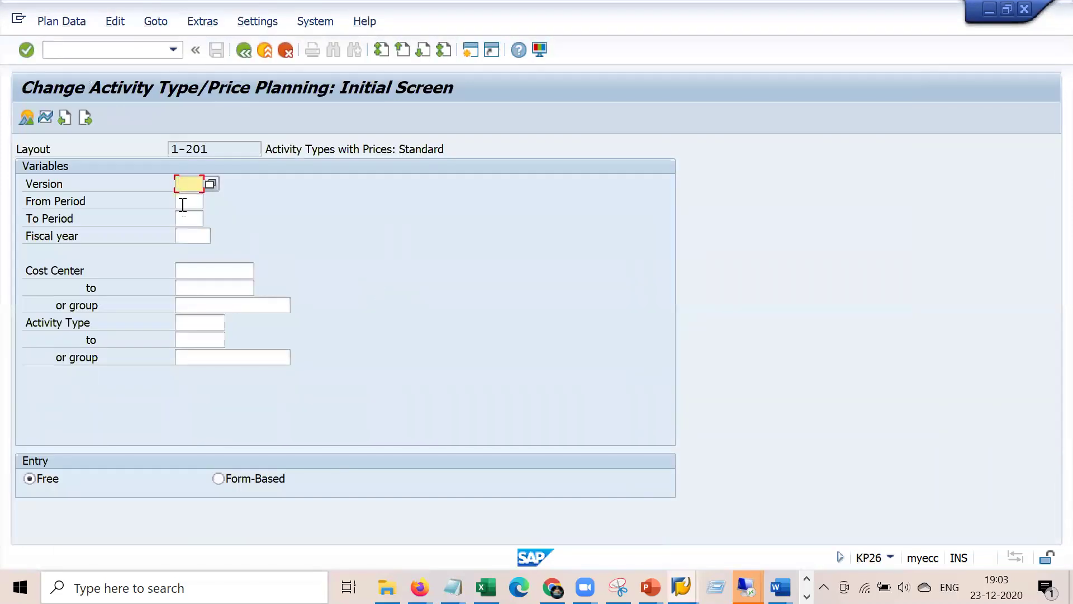
{"action": "type", "text": "0"}
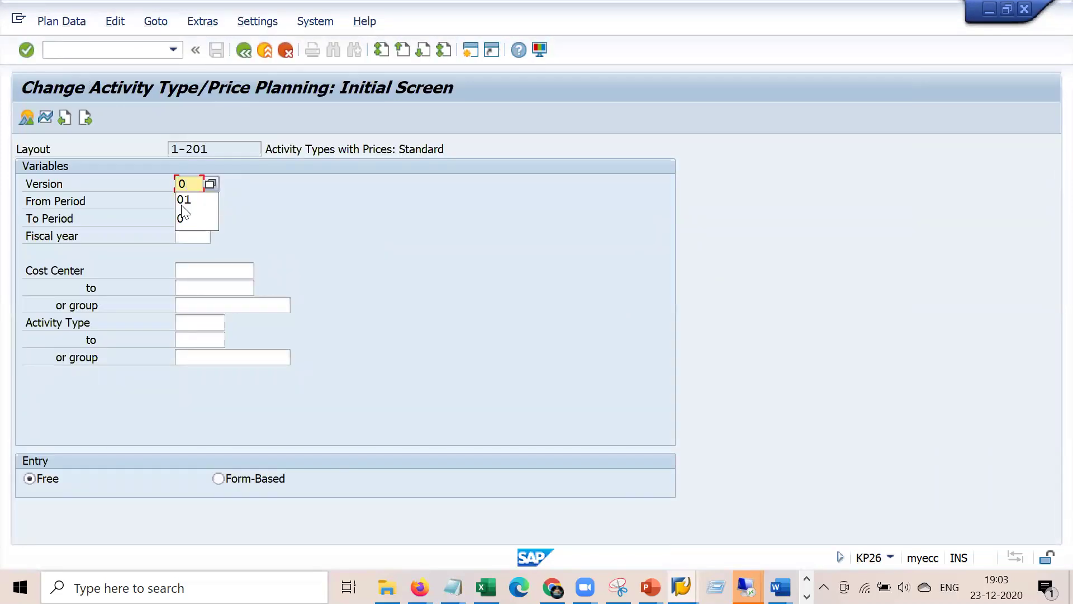
{"action": "left_click", "coordinate": [182, 202]}
{"action": "type", "text": "01"}
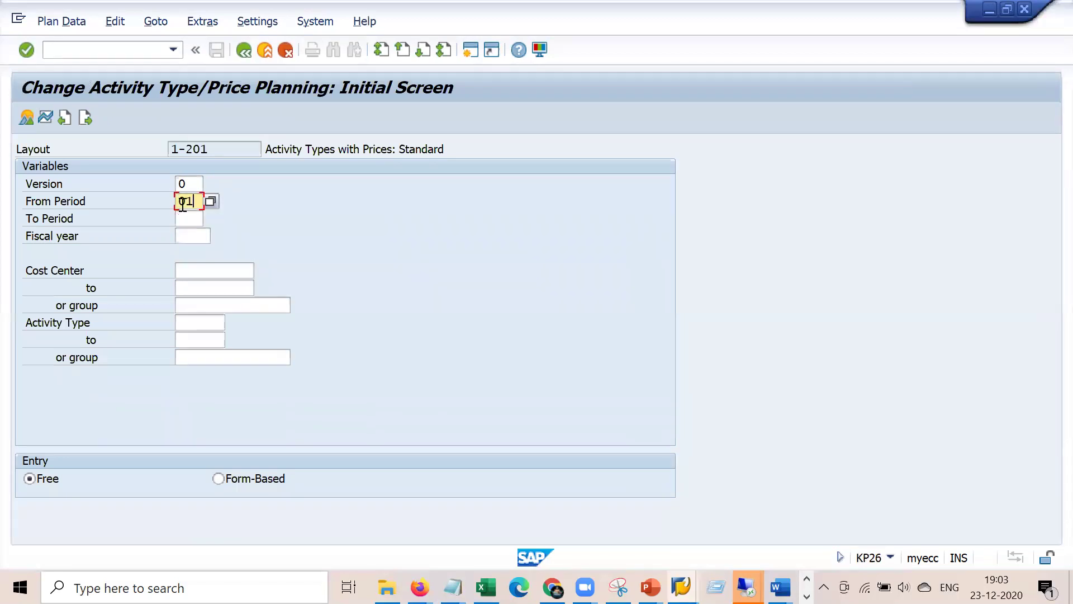
{"action": "key", "text": "Tab"}
{"action": "type", "text": "12"}
{"action": "key", "text": "Tab"}
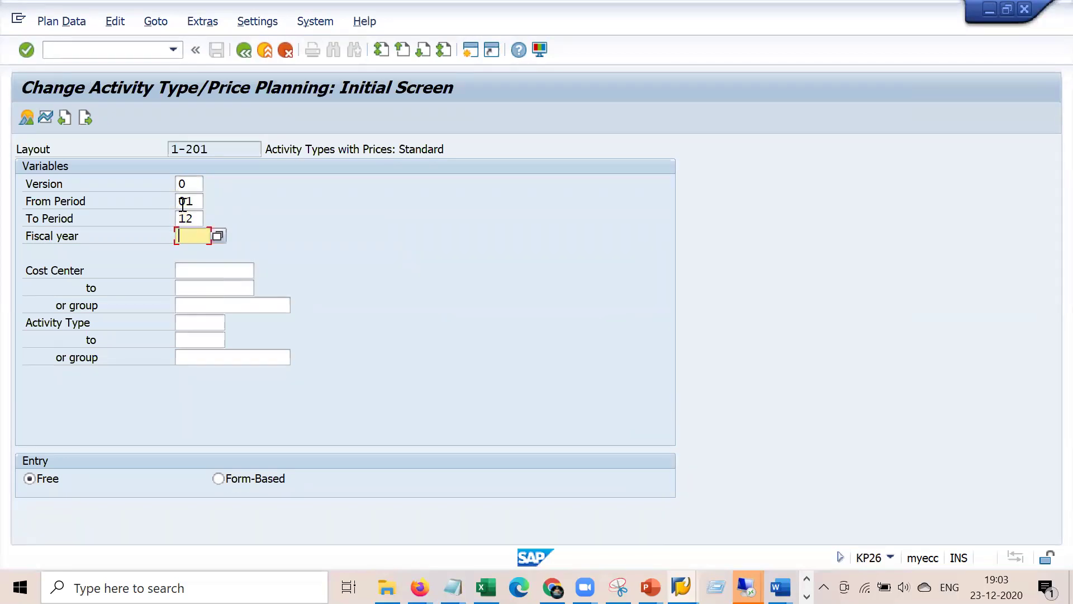
{"action": "type", "text": "2020"}
{"action": "key", "text": "Return"}
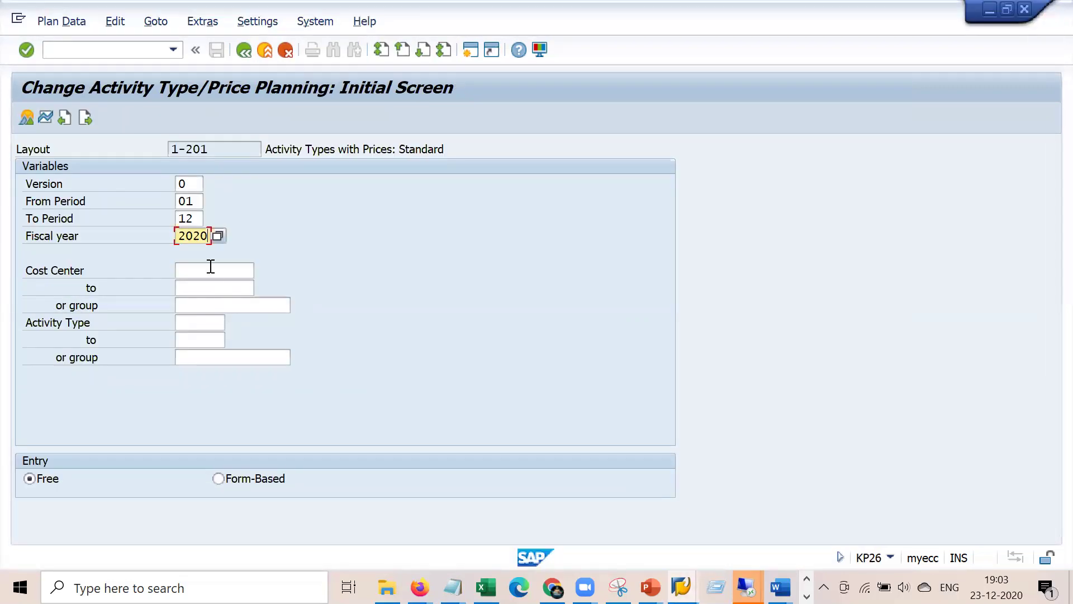
- Enter cost center 4300 and activity type 1410, and open the overview showing fixed price 25,00
{"action": "left_click", "coordinate": [210, 270]}
{"action": "type", "text": "4300"}
{"action": "key", "text": "Tab"}
{"action": "key", "text": "Tab"}
{"action": "key", "text": "Tab"}
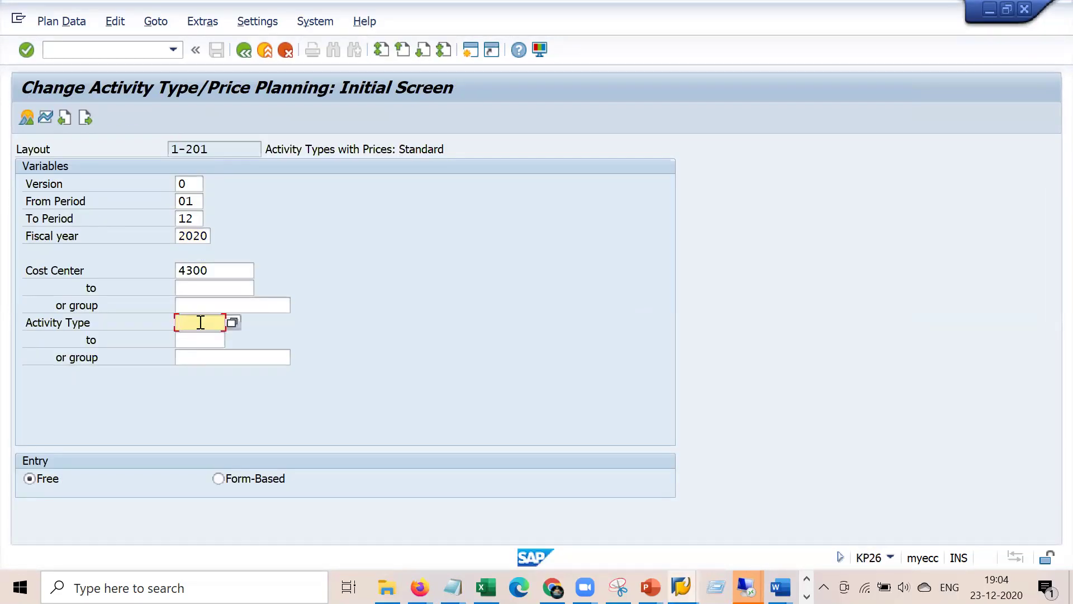
{"action": "type", "text": "1"}
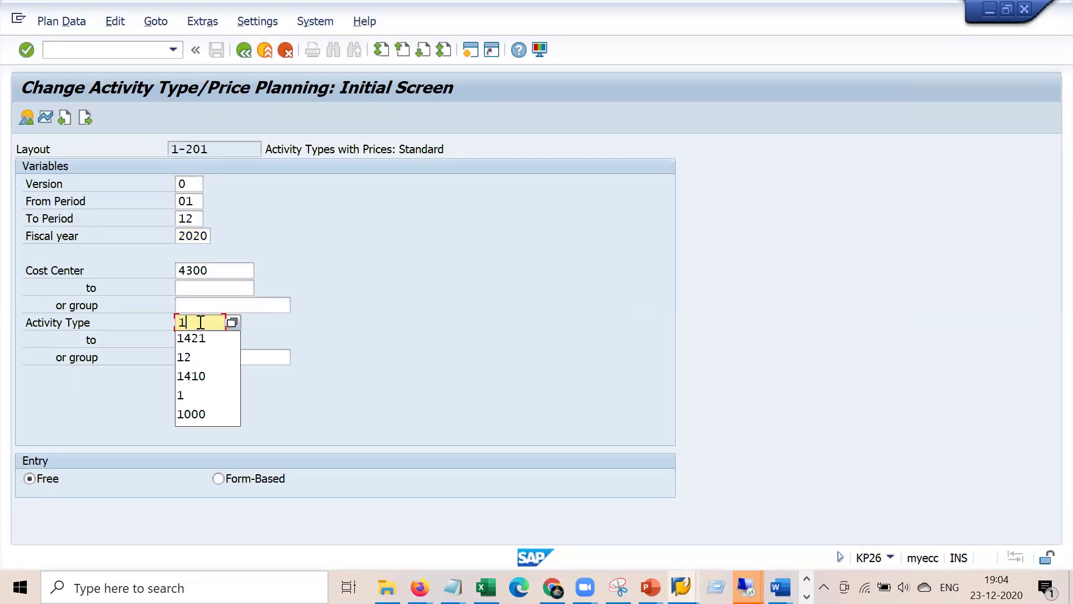
{"action": "type", "text": "410"}
{"action": "key", "text": "Return"}
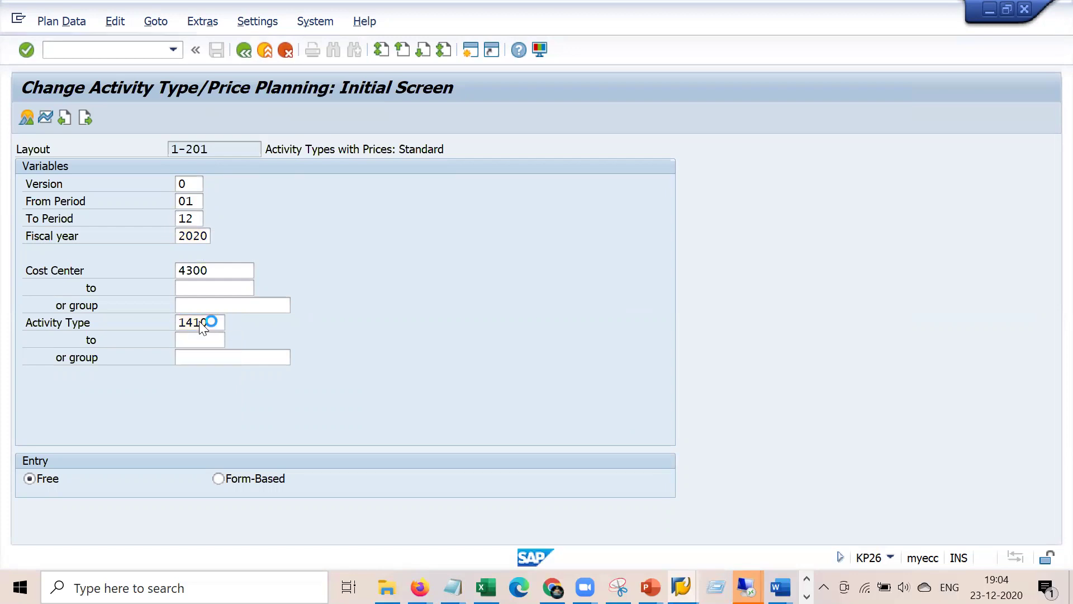
{"action": "key", "text": "Return"}
{"action": "left_click", "coordinate": [28, 117]}
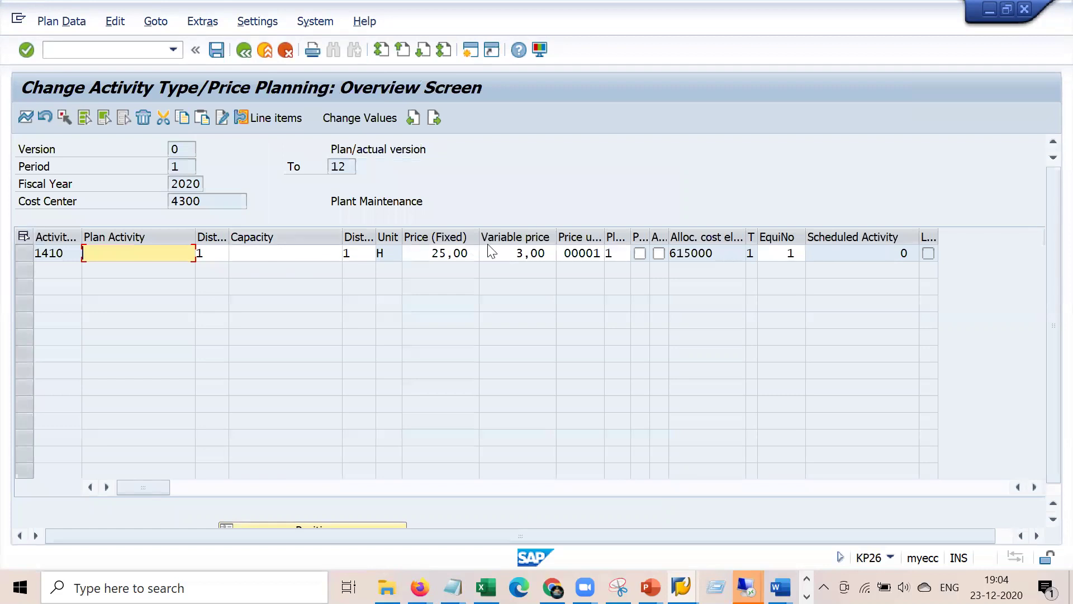
{"action": "left_click_drag", "start_coordinate": [429, 250], "coordinate": [481, 251]}
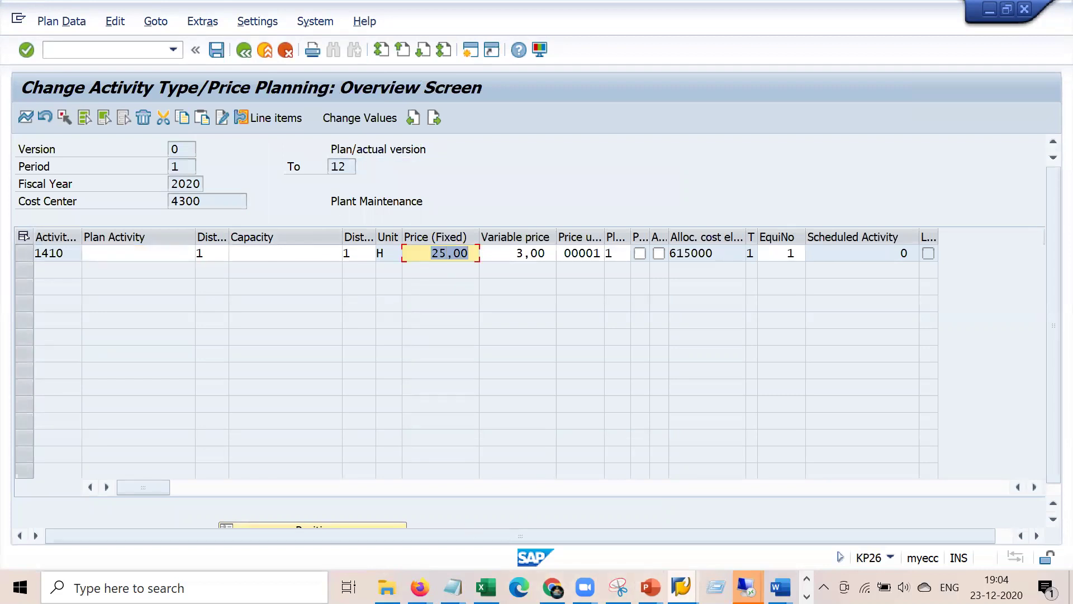
{"action": "left_click", "coordinate": [680, 586]}
- In order 810773, check the 84,00 planned internal labor cost, then return to Operations
{"action": "left_click", "coordinate": [562, 530]}
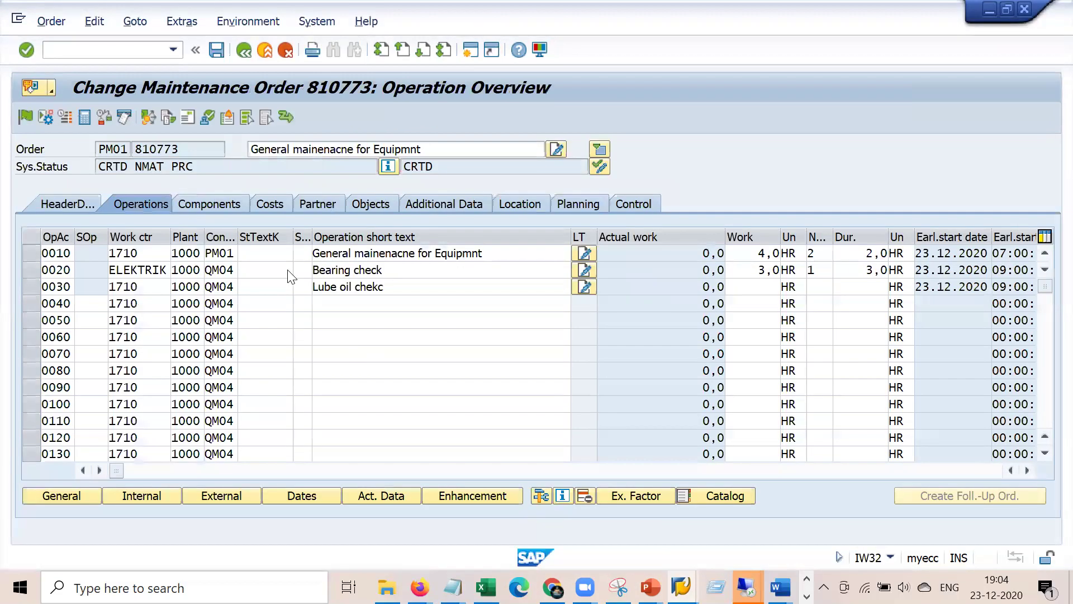
{"action": "left_click", "coordinate": [263, 202]}
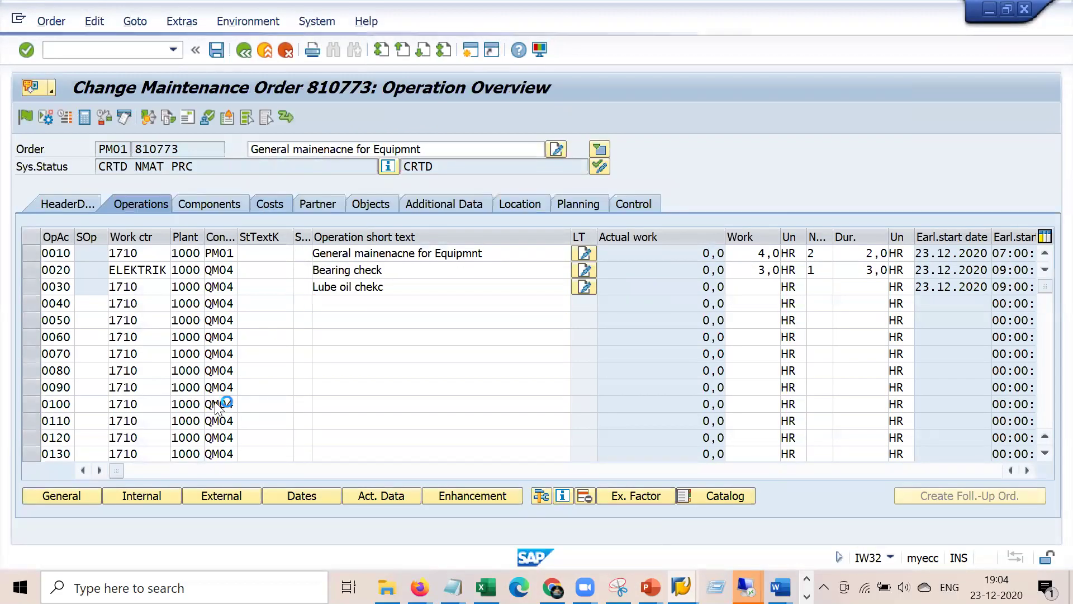
{"action": "left_click", "coordinate": [341, 374]}
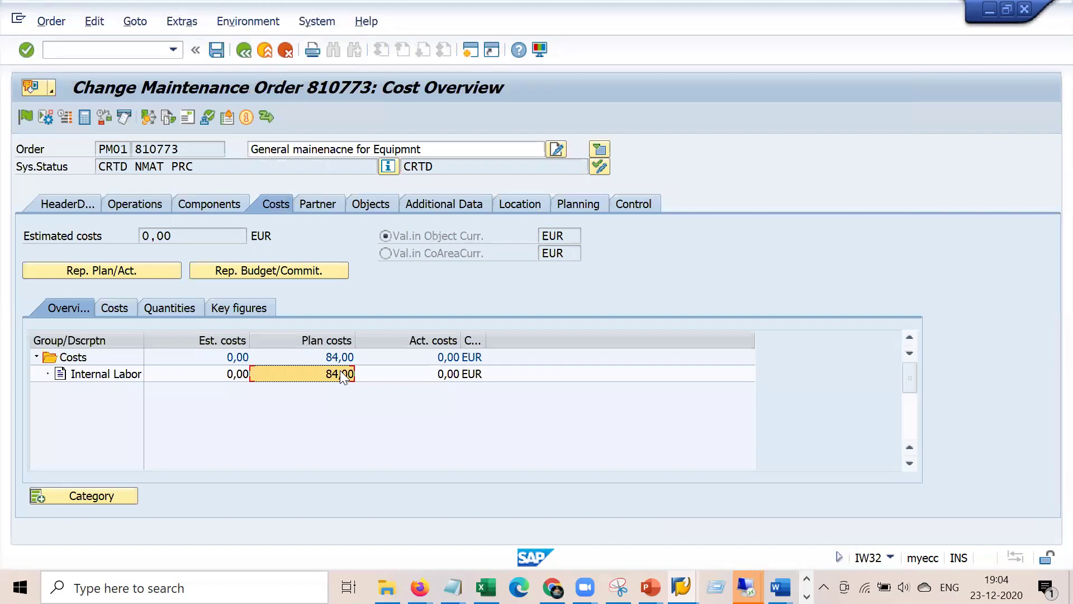
{"action": "left_click", "coordinate": [147, 204]}
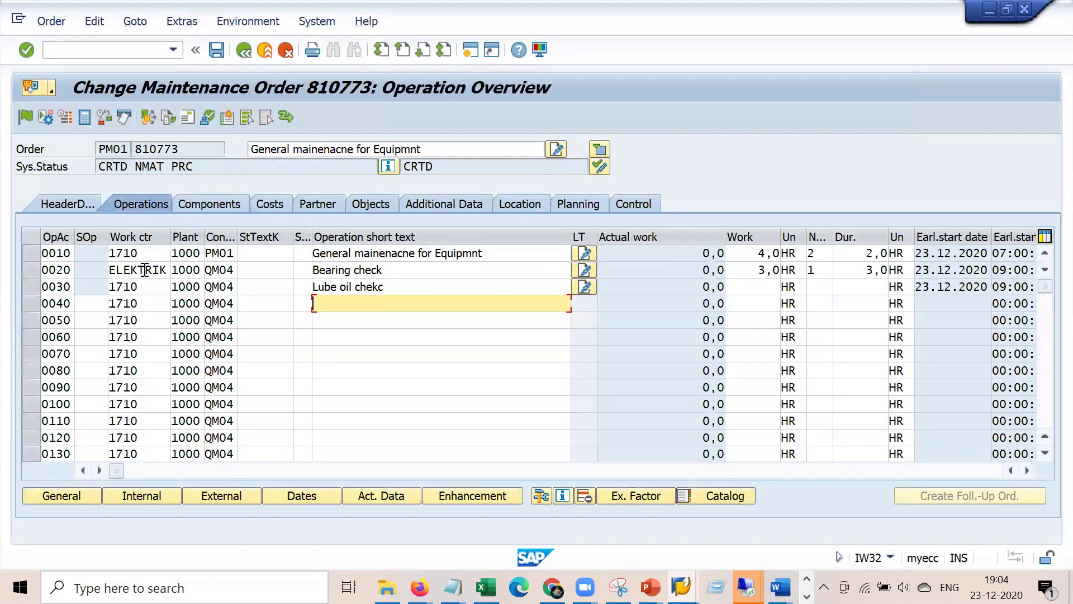
- Open work center ELEKTRIK's Costing data and review activity type 1410 and SAP008
{"action": "double_click", "coordinate": [143, 269]}
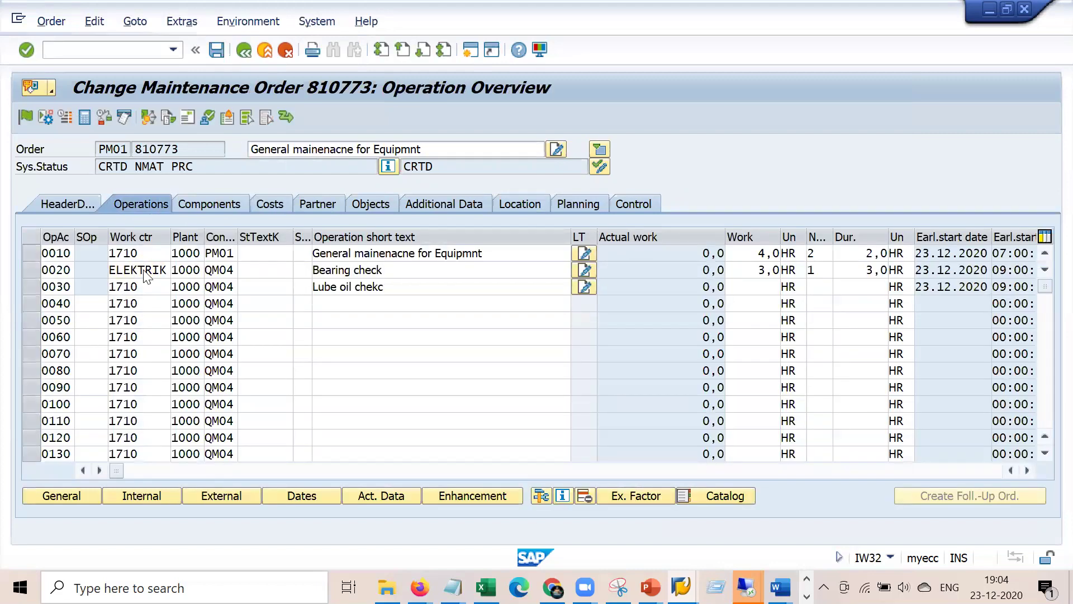
{"action": "left_click", "coordinate": [343, 203]}
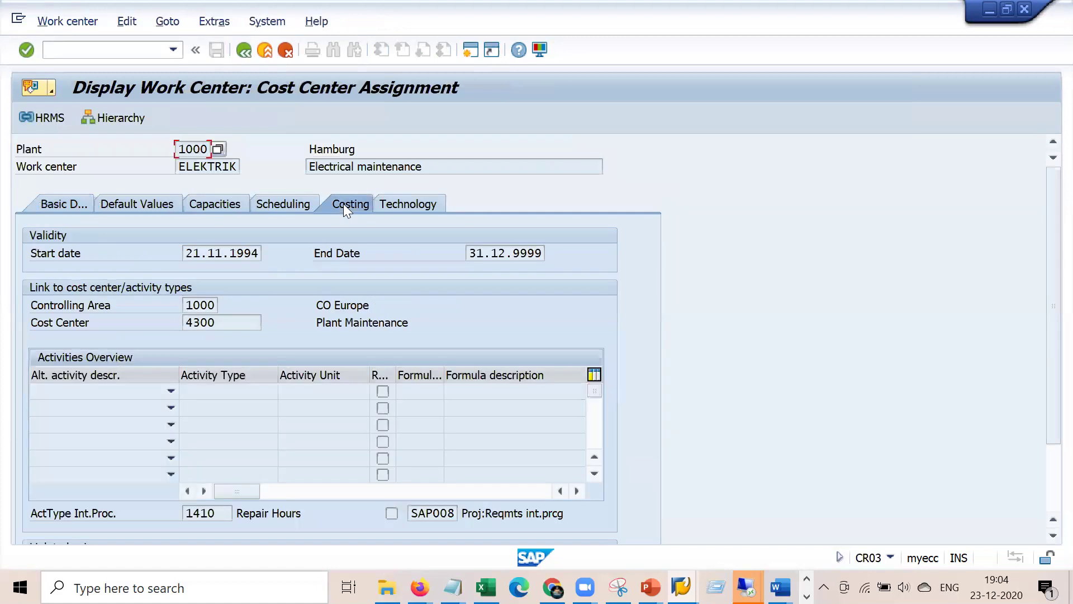
{"action": "double_click", "coordinate": [224, 513]}
{"action": "double_click", "coordinate": [414, 513]}
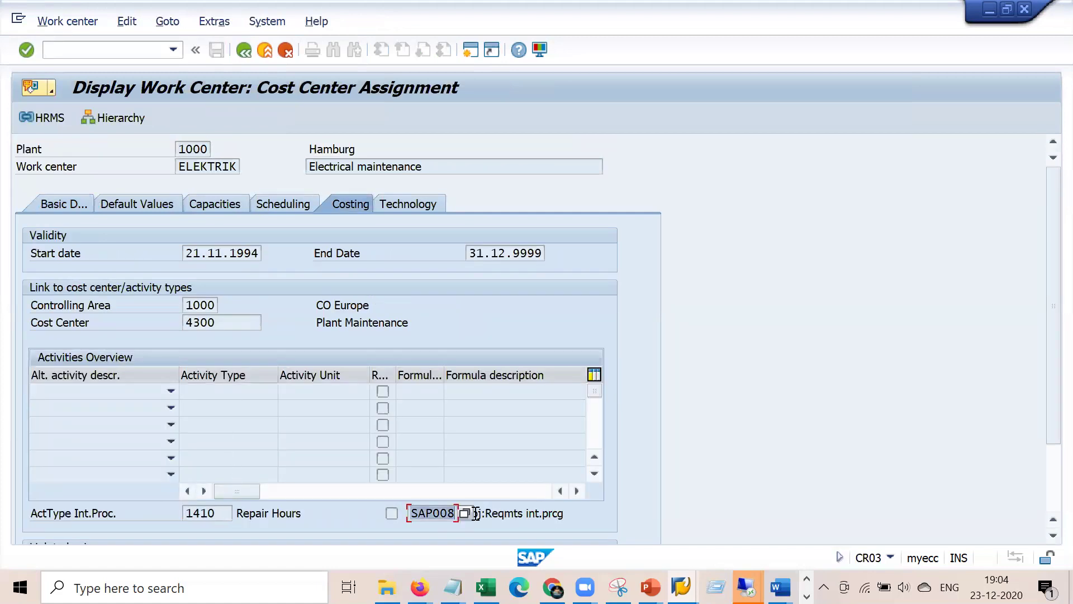
- Return the KP26 price planning window to its selection screen, then bring the IMG window forward
{"action": "key", "text": "alt+Tab"}
{"action": "key", "text": "alt+Tab"}
{"action": "key", "text": "alt+Tab"}
{"action": "key", "text": "alt+Tab"}
{"action": "key", "text": "alt+Tab"}
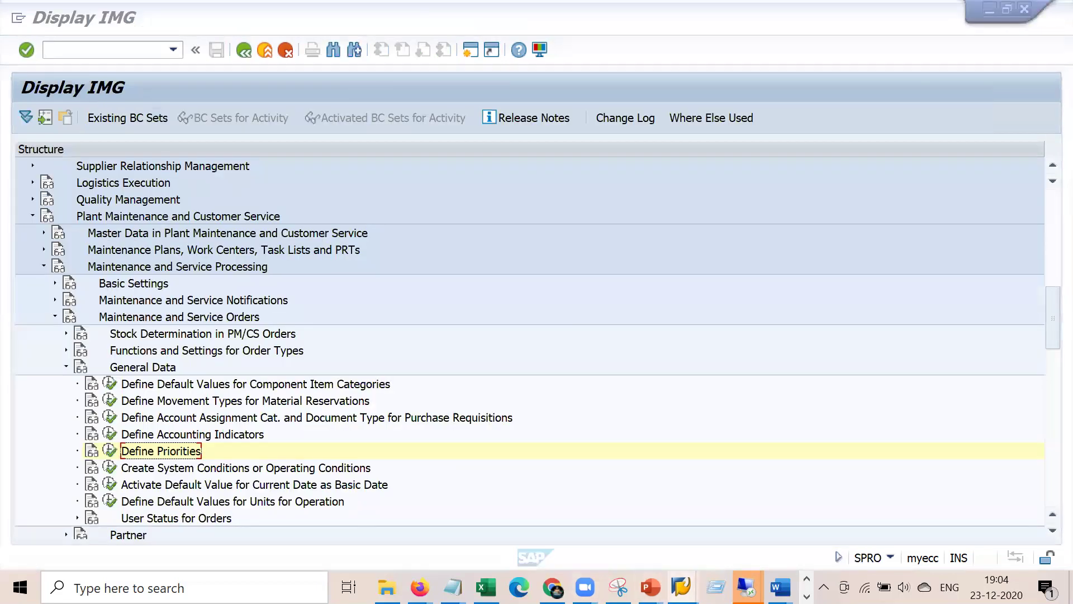
{"action": "left_click", "coordinate": [746, 587]}
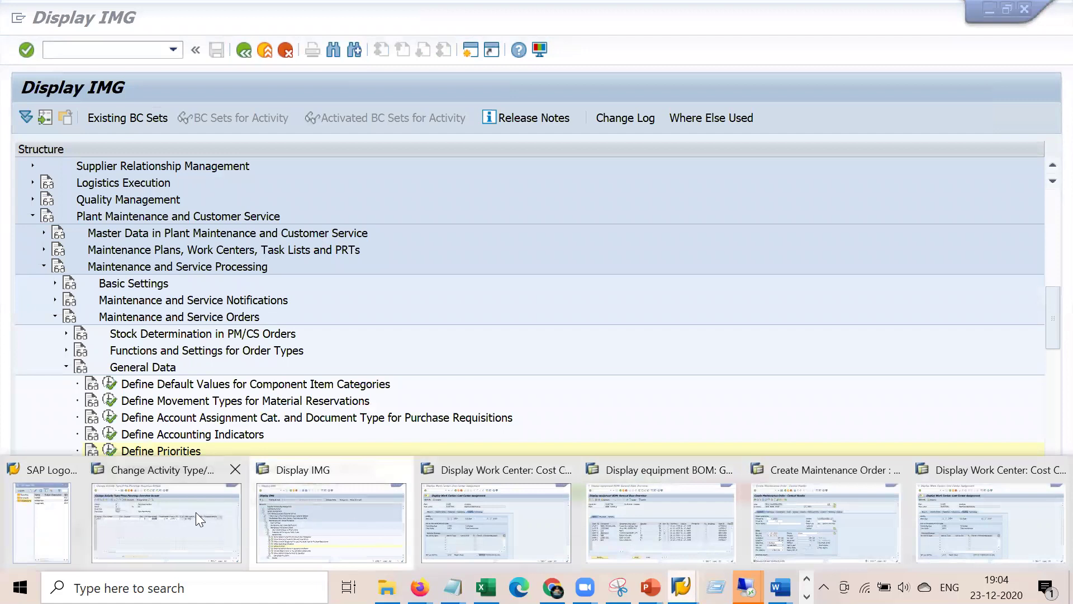
{"action": "left_click", "coordinate": [194, 512]}
{"action": "left_click", "coordinate": [244, 51]}
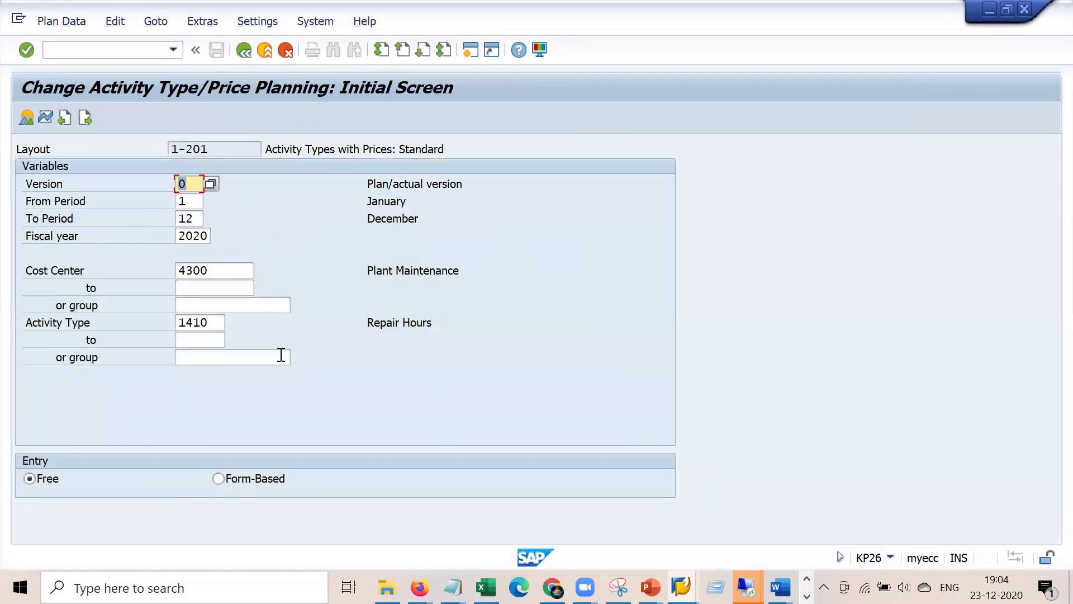
{"action": "key", "text": "alt+Tab"}
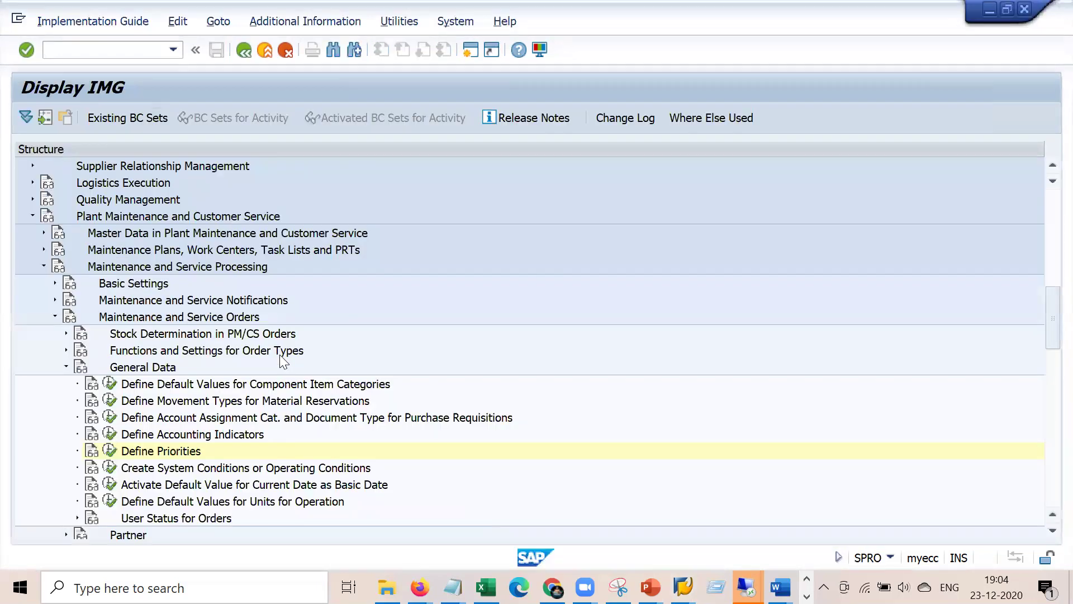
{"action": "key", "text": "alt+Tab"}
{"action": "key", "text": "alt+Tab"}
{"action": "key", "text": "alt+Tab"}
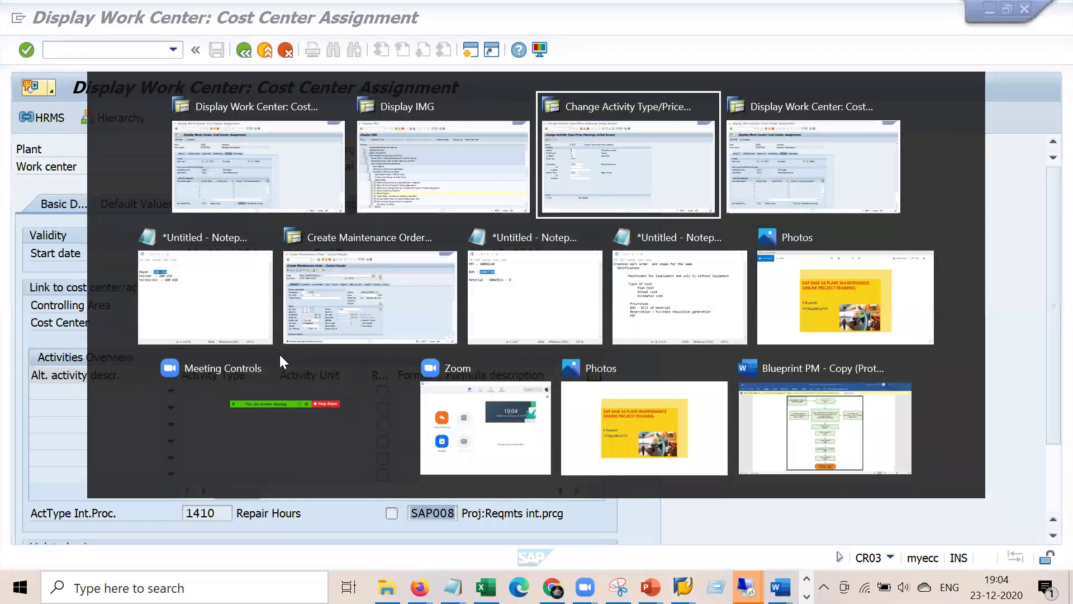
- Bring the work center cost assignment window of order 810773 forward from the taskbar
{"action": "left_click", "coordinate": [681, 587]}
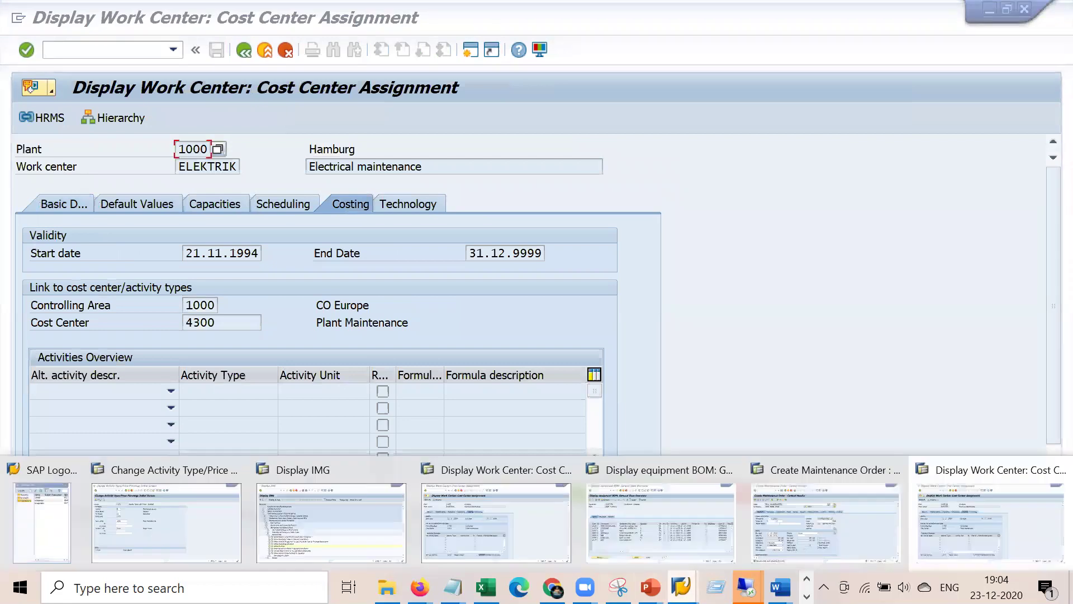
{"action": "left_click", "coordinate": [794, 529]}
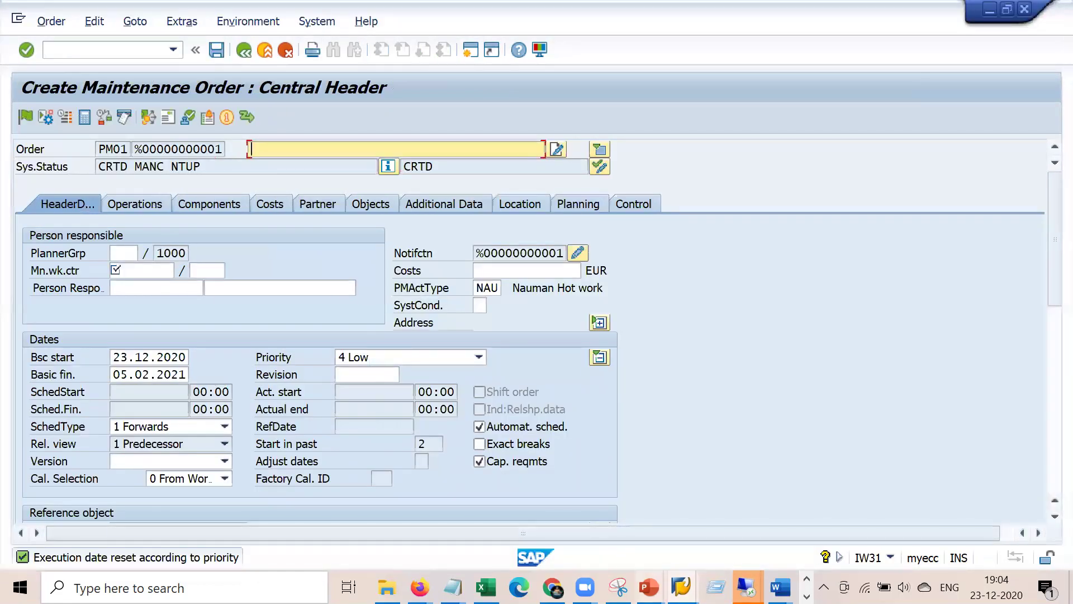
{"action": "left_click", "coordinate": [681, 587]}
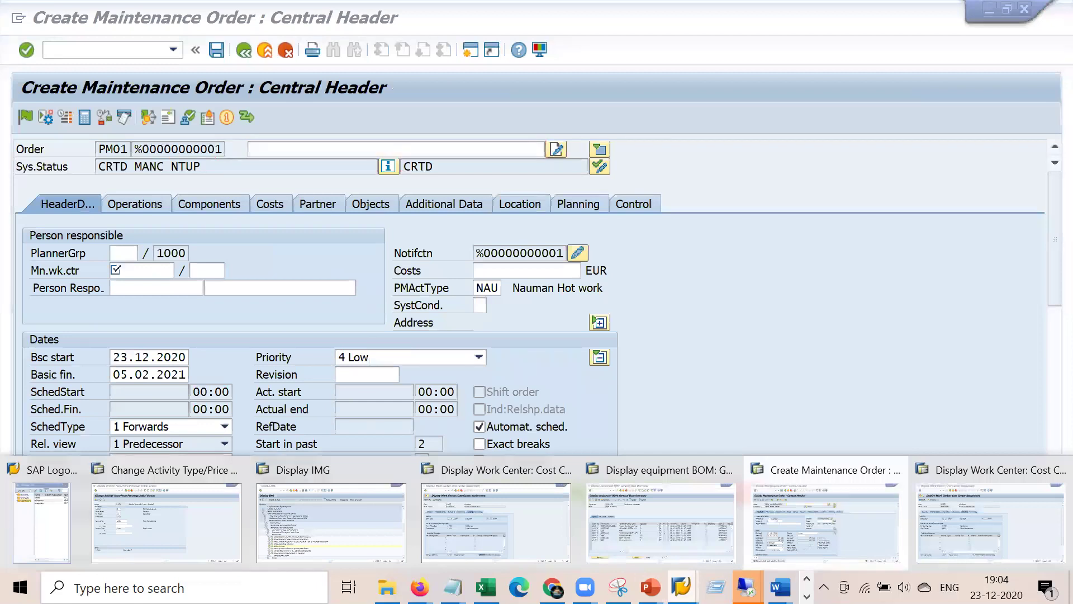
{"action": "left_click", "coordinate": [484, 528]}
- Return to order 810773's operations, check 0020's work hours and costs, and save the order
{"action": "left_click", "coordinate": [238, 52]}
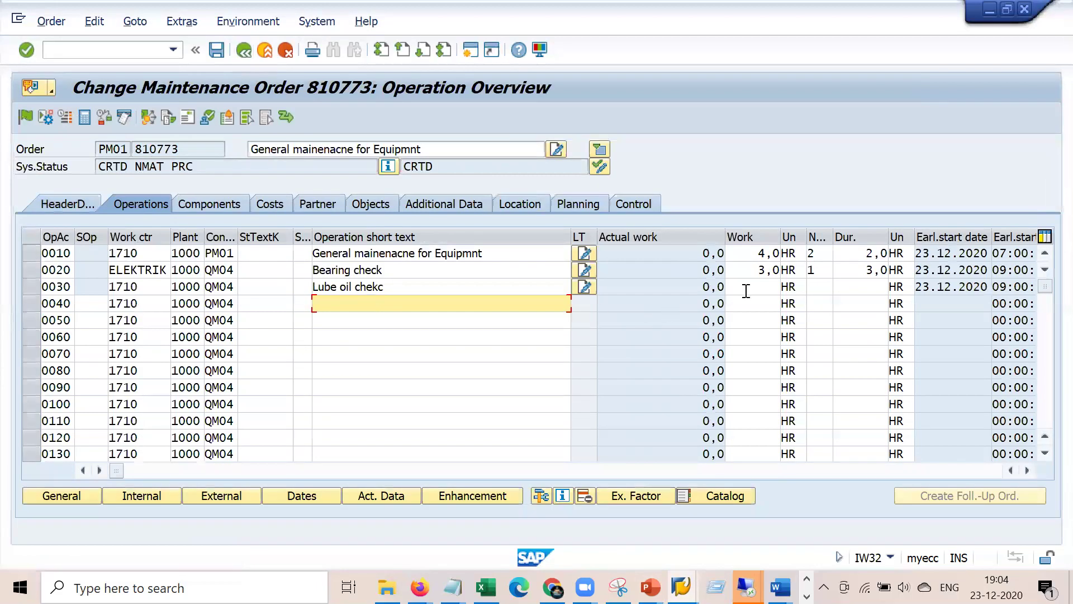
{"action": "left_click", "coordinate": [767, 274]}
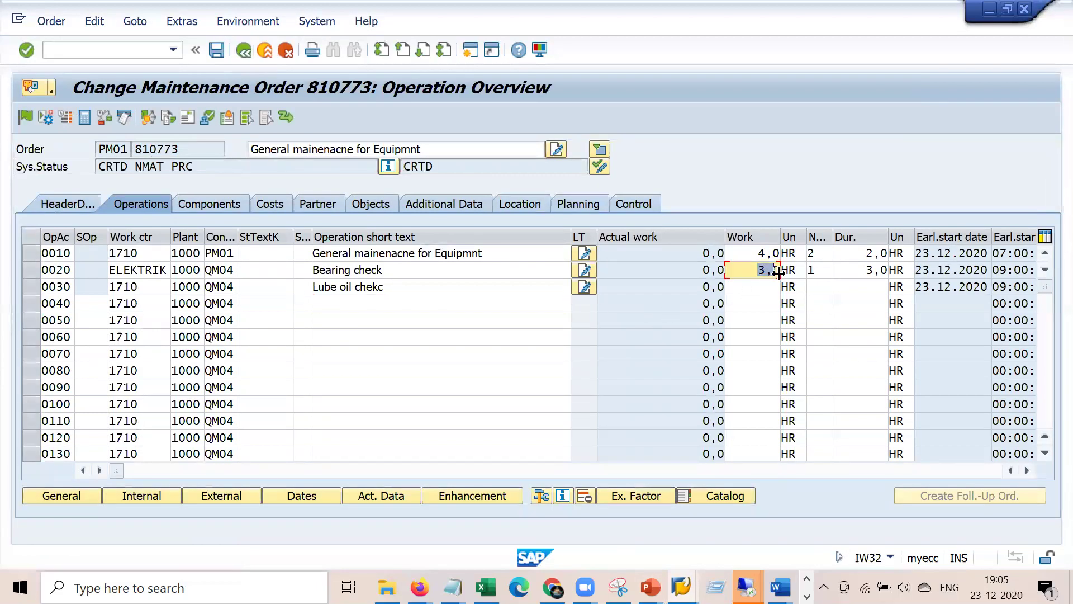
{"action": "left_click", "coordinate": [262, 208]}
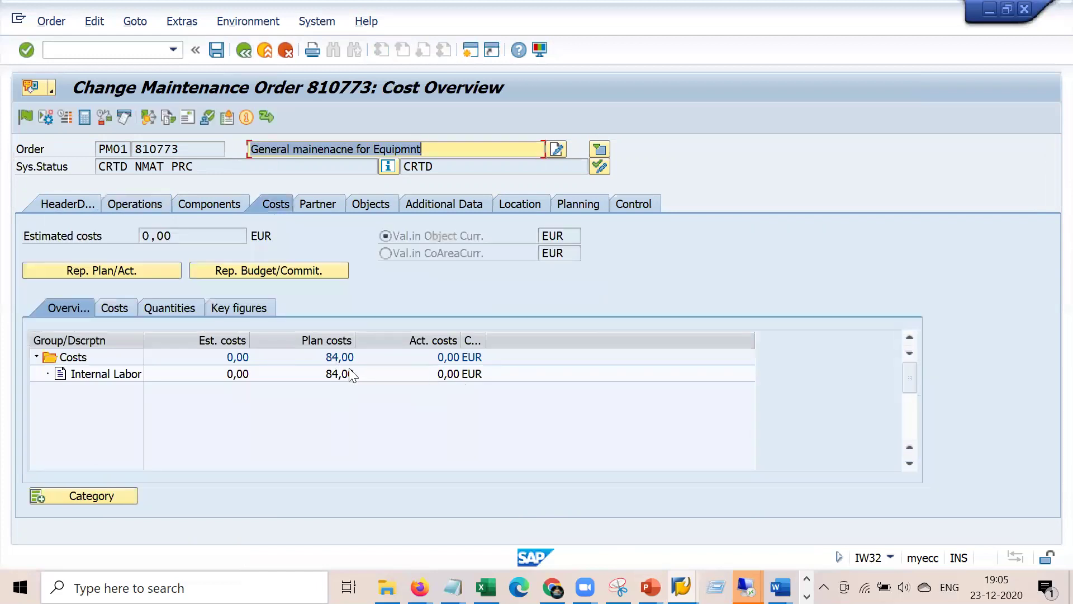
{"action": "left_click", "coordinate": [216, 49]}
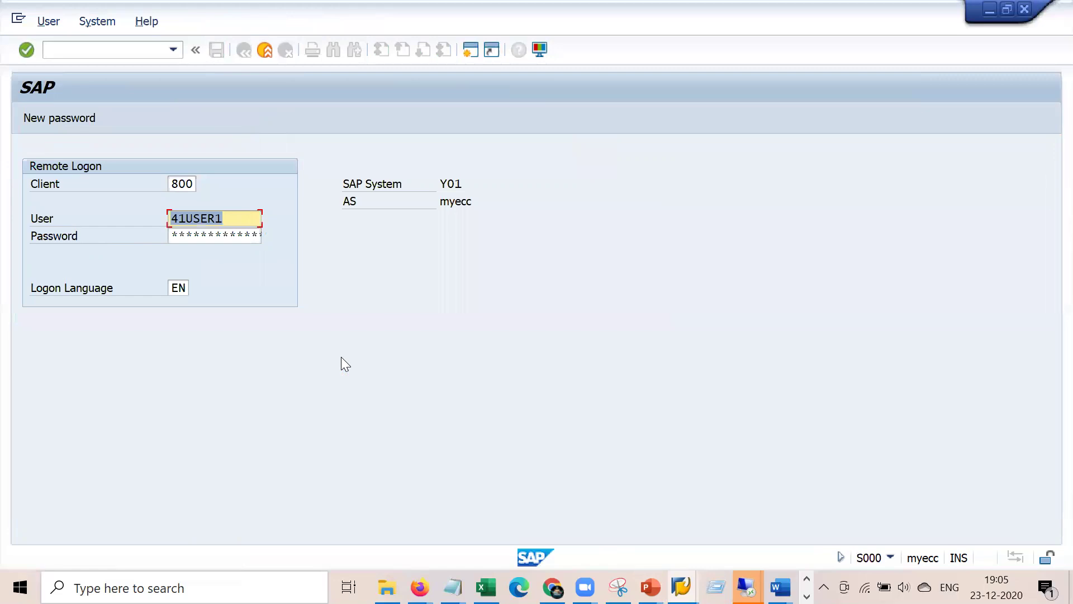
- Retry the remote logon with the remembered user ID from history and the account password
{"action": "key", "text": "Tab"}
{"action": "key", "text": "Return"}
{"action": "type", "text": "welcom"}
{"action": "key", "text": "BackSpace"}
{"action": "key", "text": "BackSpace"}
{"action": "key", "text": "BackSpace"}
{"action": "key", "text": "BackSpace"}
{"action": "key", "text": "BackSpace"}
{"action": "key", "text": "BackSpace"}
{"action": "key", "text": "Down"}
{"action": "key", "text": "Return"}
{"action": "key", "text": "Tab"}
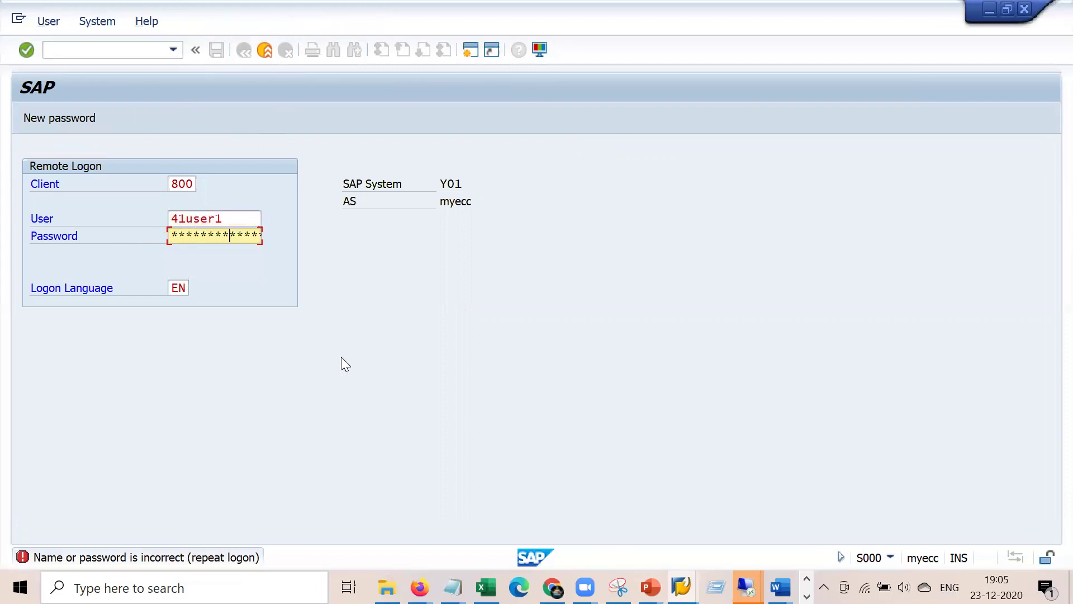
{"action": "key", "text": "Return"}
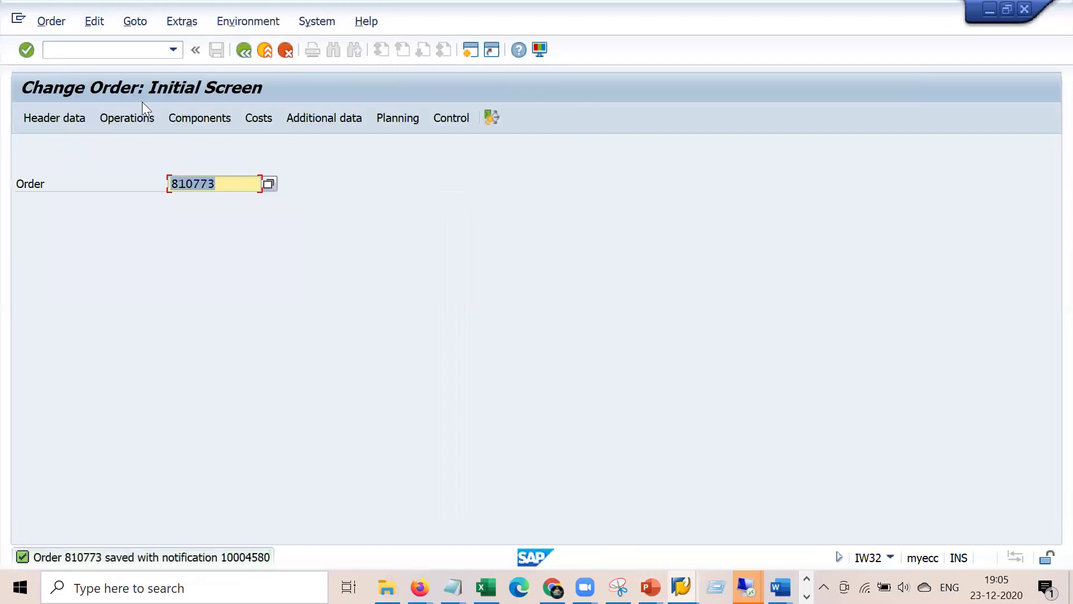
- Dismiss the update-terminated message and load the IW41 confirmation for operation 0020 of order 810773
{"action": "left_click", "coordinate": [130, 51]}
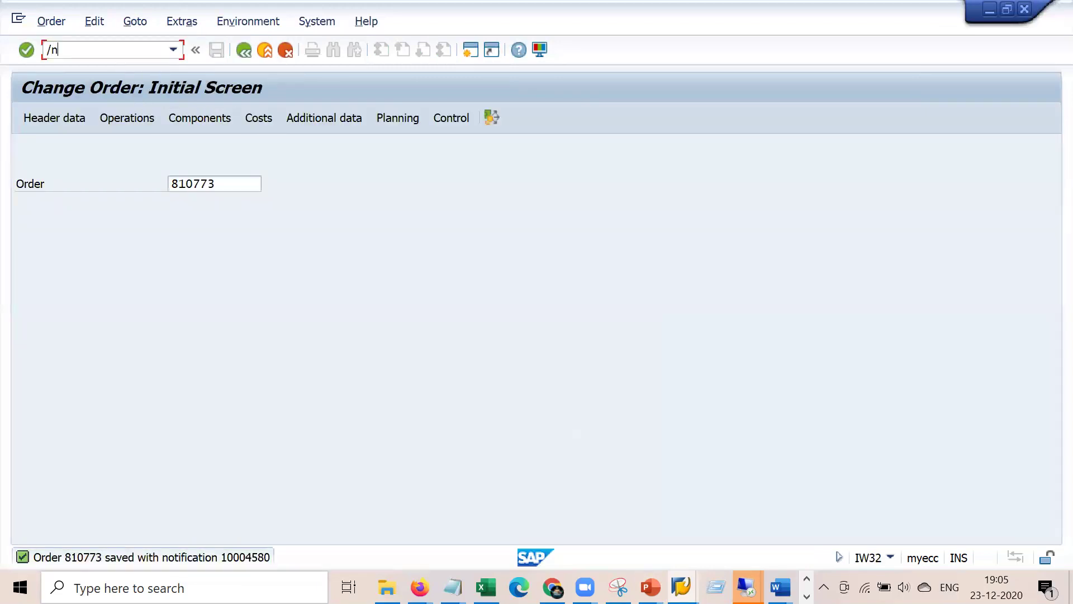
{"action": "key", "text": "Return"}
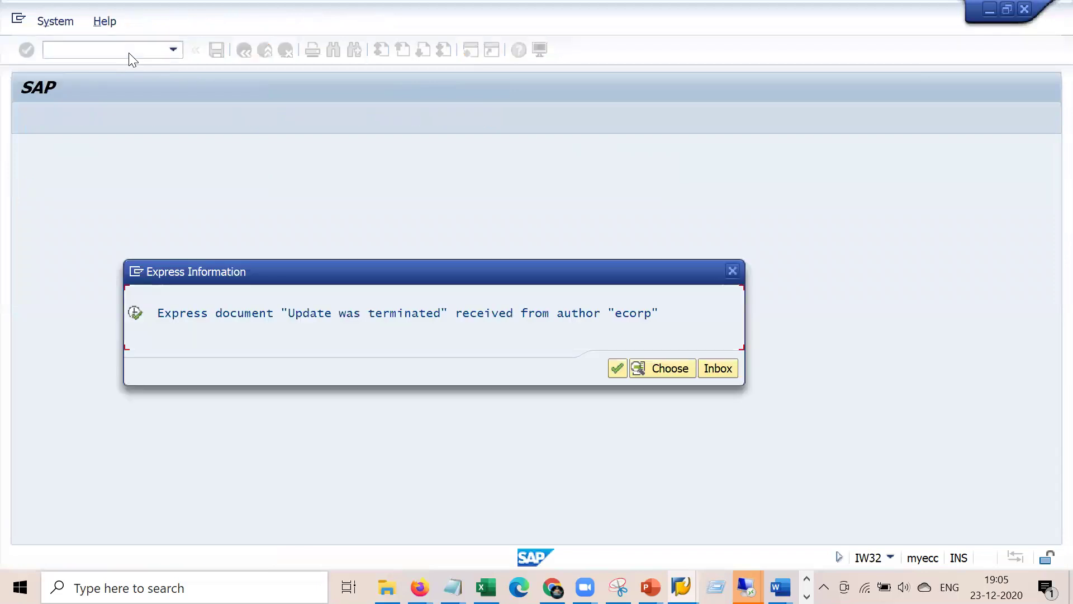
{"action": "key", "text": "Escape"}
{"action": "key", "text": "Tab"}
{"action": "key", "text": "Tab"}
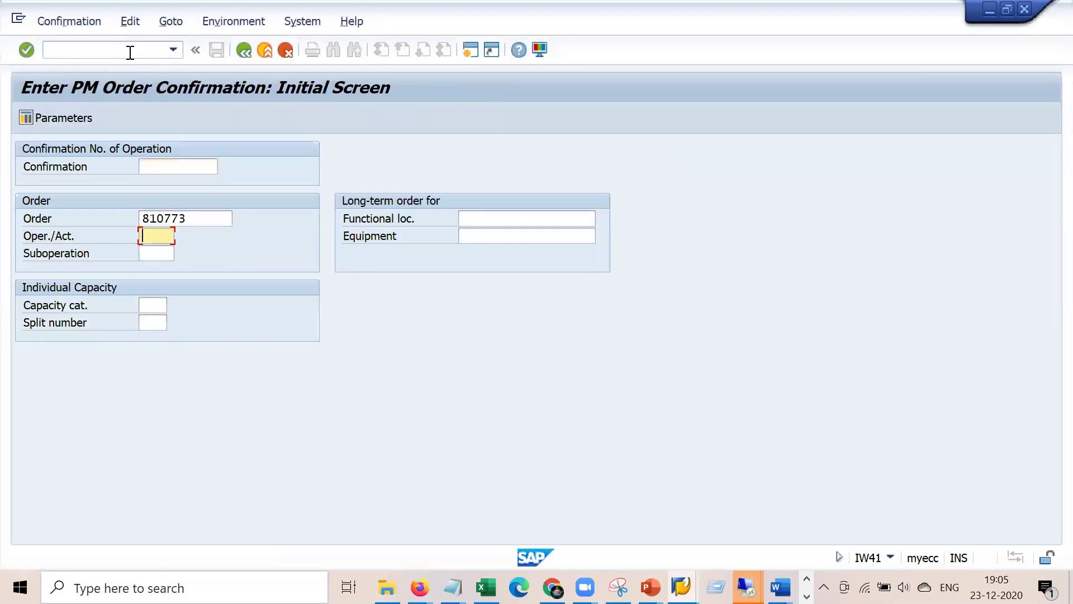
{"action": "type", "text": "0002"}
{"action": "key", "text": "BackSpace"}
{"action": "type", "text": "20"}
{"action": "key", "text": "Return"}
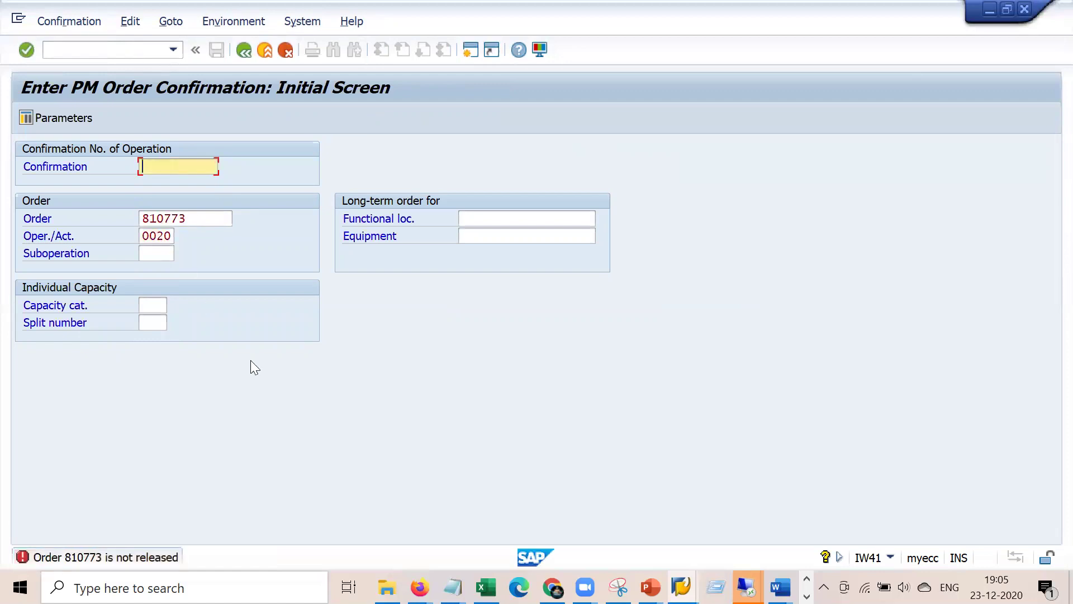
{"action": "left_click", "coordinate": [135, 54]}
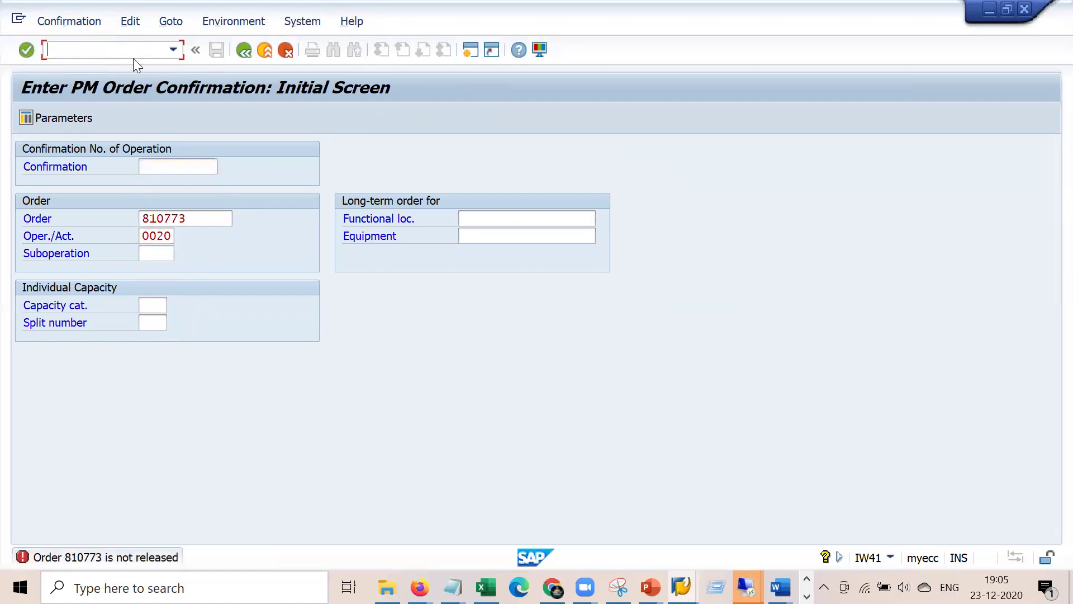
- Release order 810773 in IW32 so it shows status REL, and save it
{"action": "type", "text": "/niw32"}
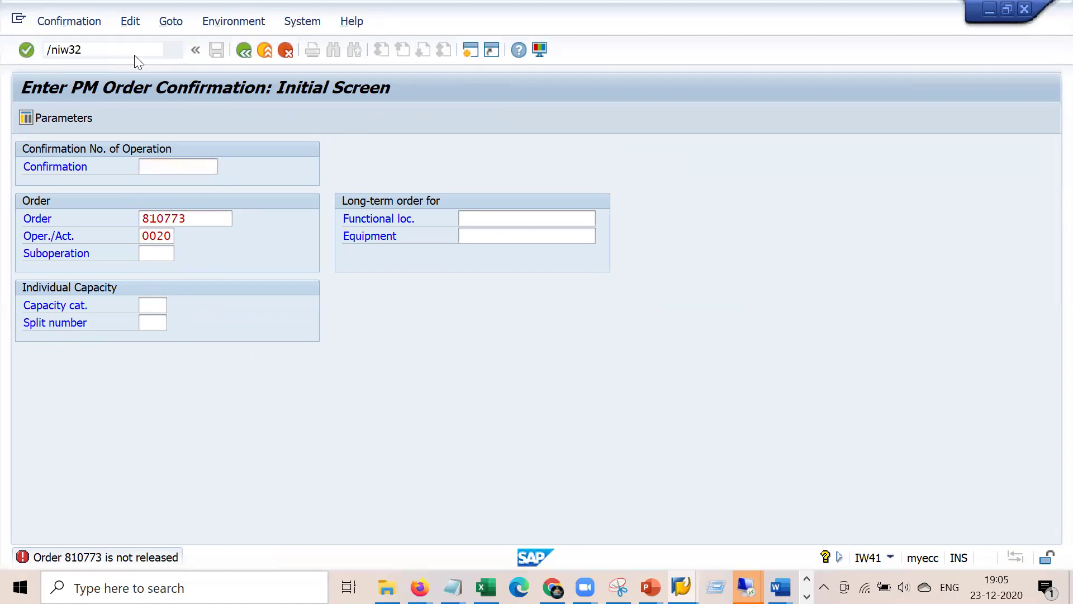
{"action": "key", "text": "Return"}
{"action": "key", "text": "Return"}
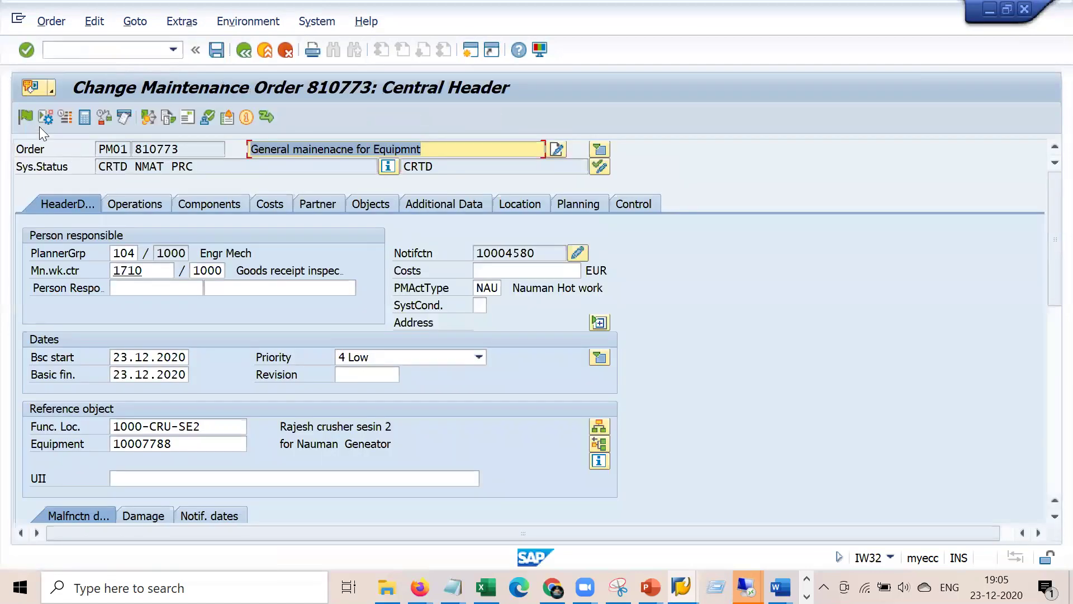
{"action": "left_click", "coordinate": [25, 116]}
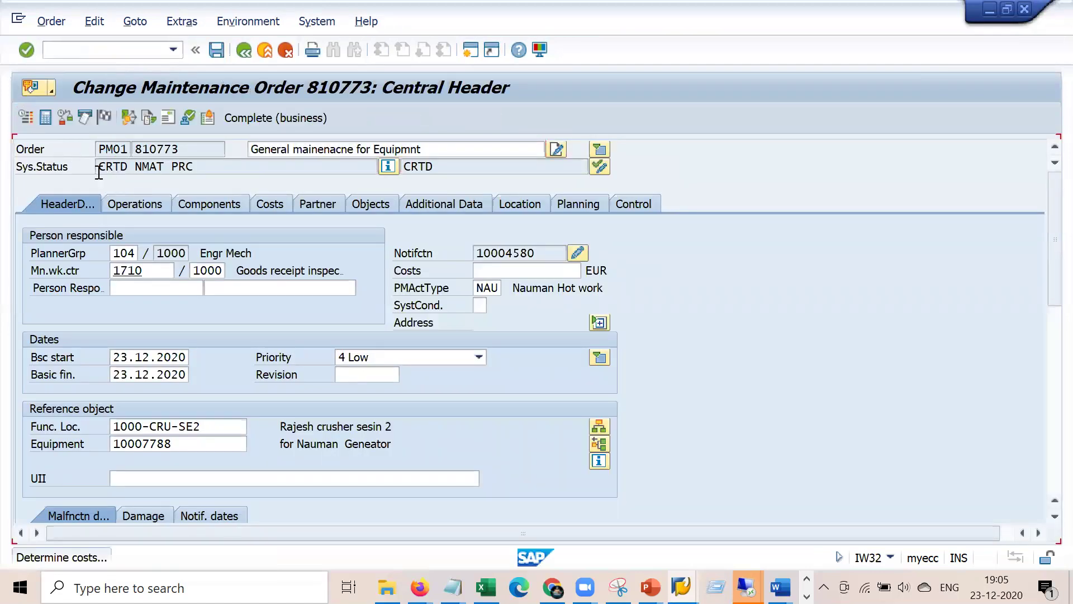
{"action": "left_click", "coordinate": [216, 50]}
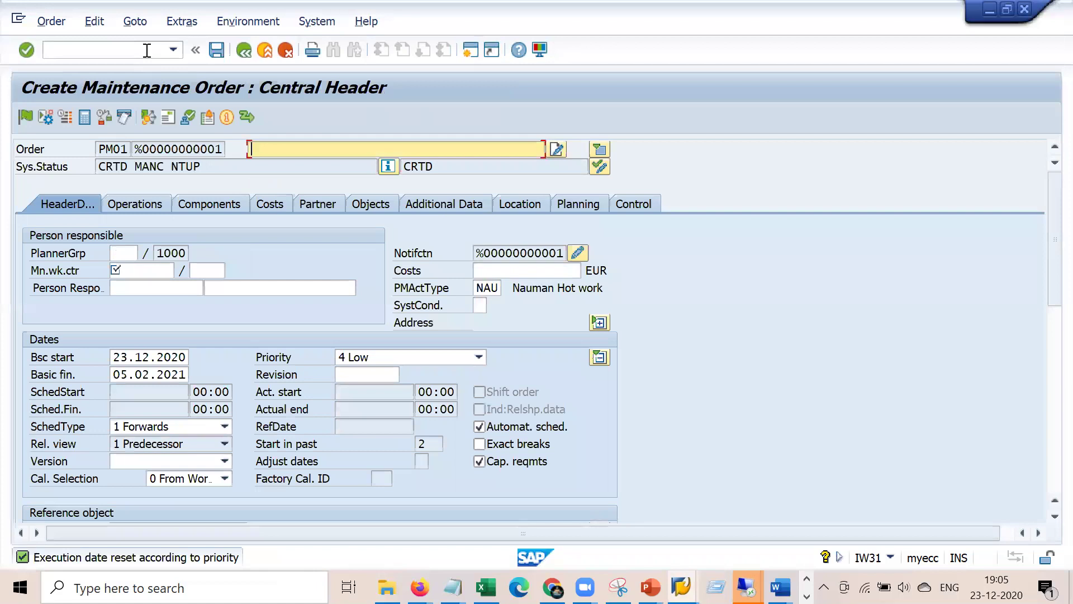
{"action": "left_click", "coordinate": [146, 50]}
- Load the IW41 confirmation data for operation 0020 of order 810773
{"action": "type", "text": "/n"}
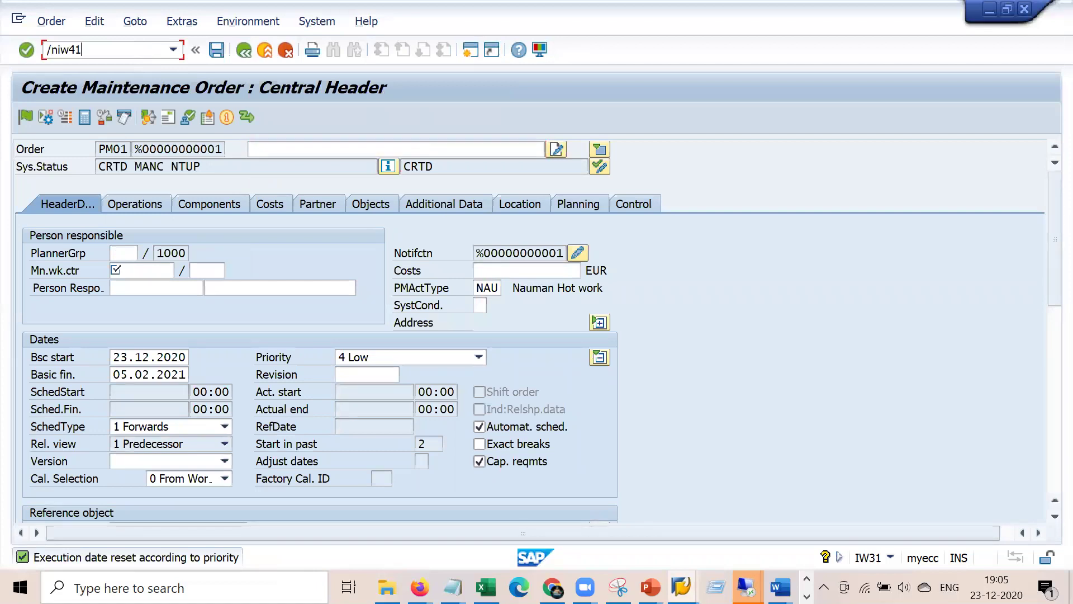
{"action": "type", "text": "iw41"}
{"action": "key", "text": "Return"}
{"action": "key", "text": "Tab"}
{"action": "key", "text": "Tab"}
{"action": "key", "text": "Down"}
{"action": "key", "text": "Return"}
{"action": "key", "text": "Return"}
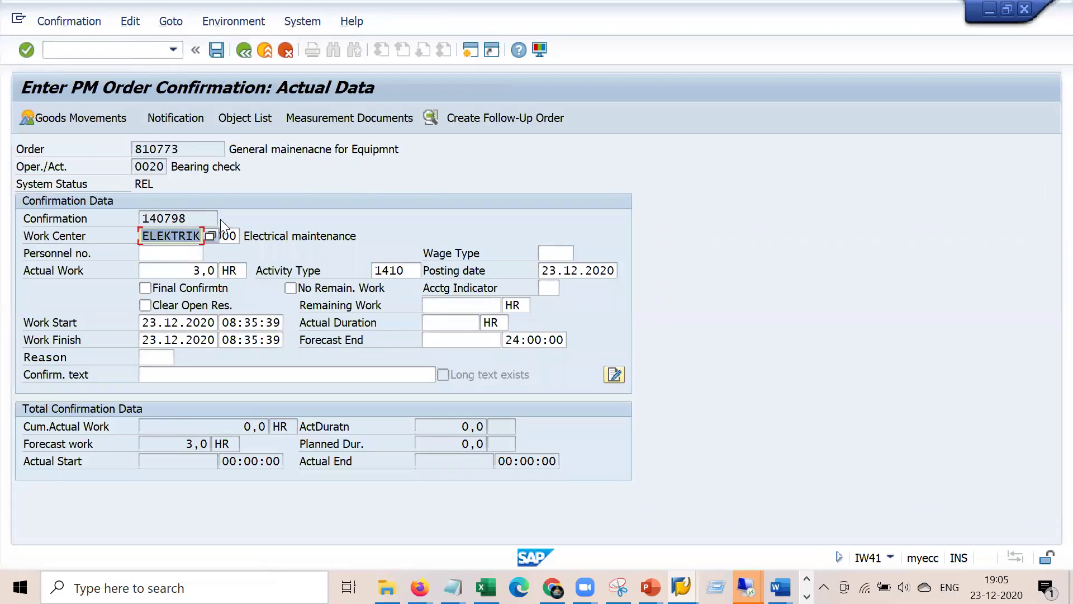
- Confirm 3,0 hours as final with no remaining work, save, and re-enter the password
{"action": "left_click", "coordinate": [216, 267]}
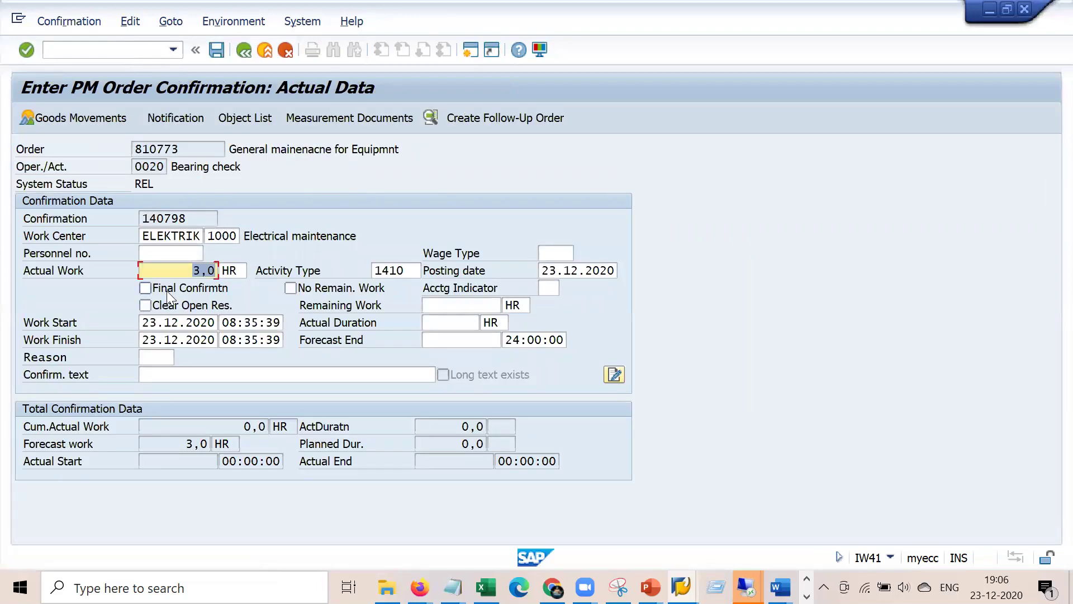
{"action": "left_click", "coordinate": [145, 288]}
{"action": "left_click", "coordinate": [291, 288]}
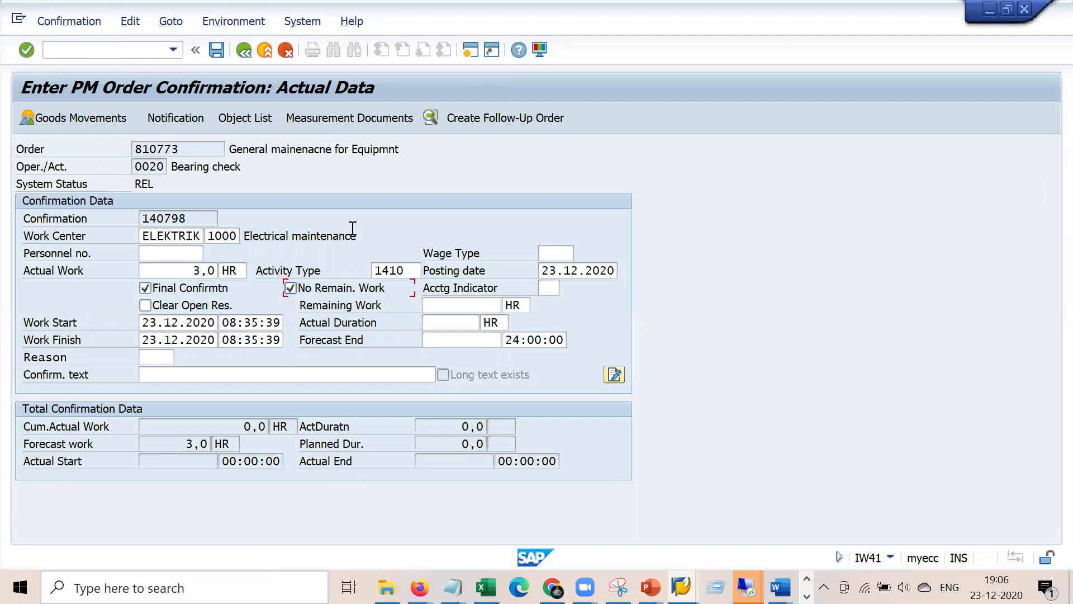
{"action": "key", "text": "Return"}
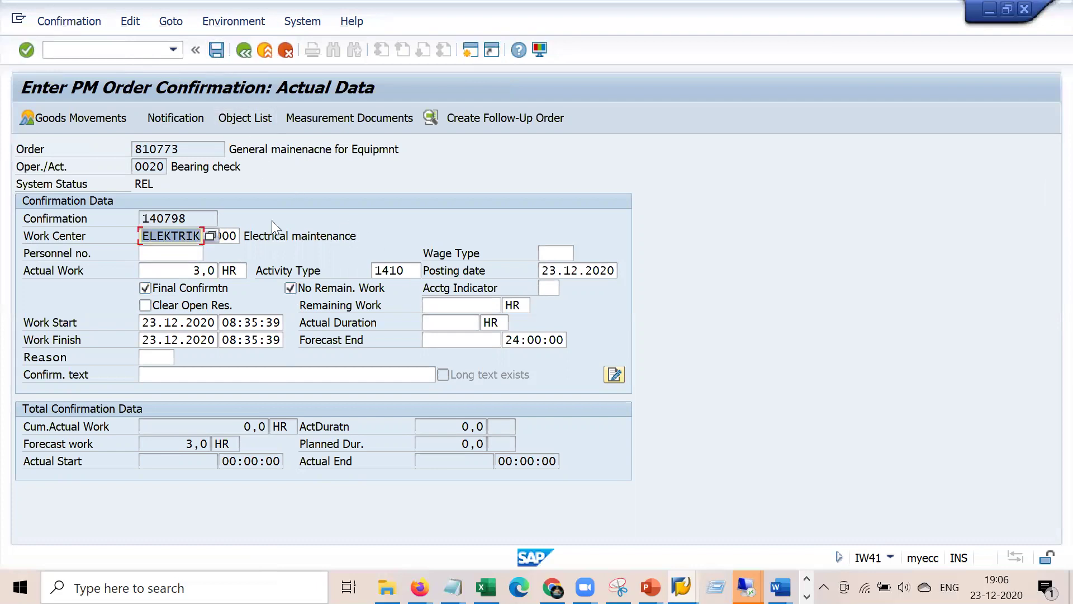
{"action": "left_click", "coordinate": [216, 50]}
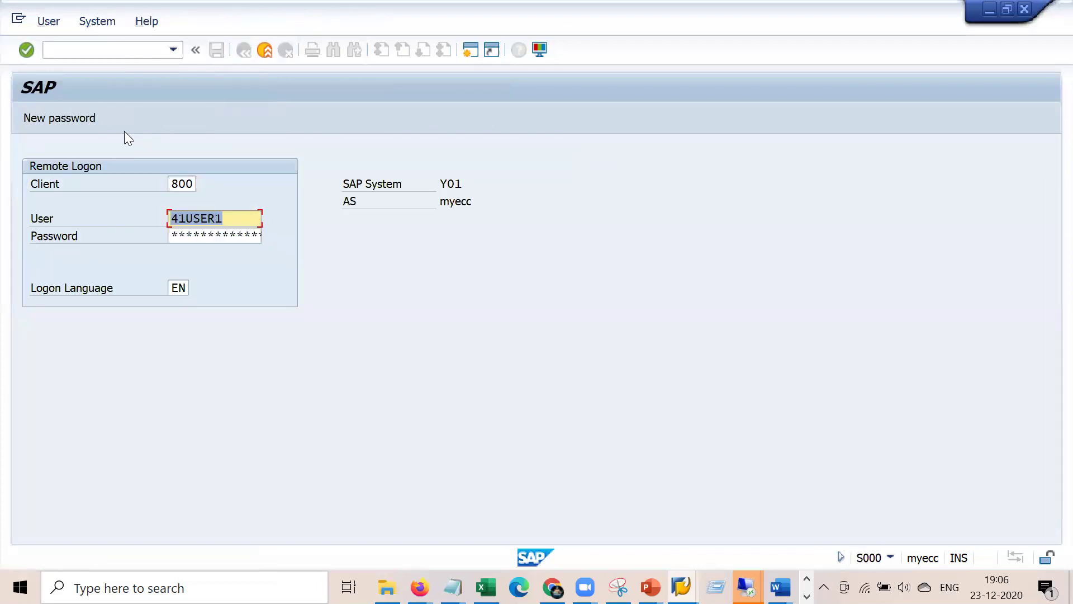
{"action": "left_click", "coordinate": [230, 237]}
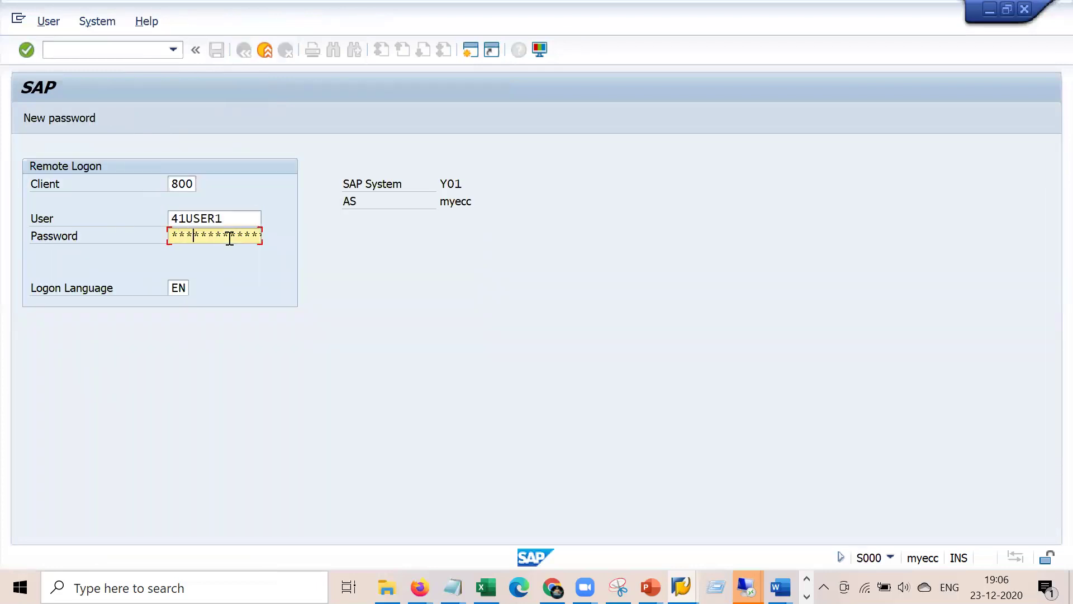
{"action": "key", "text": "Return"}
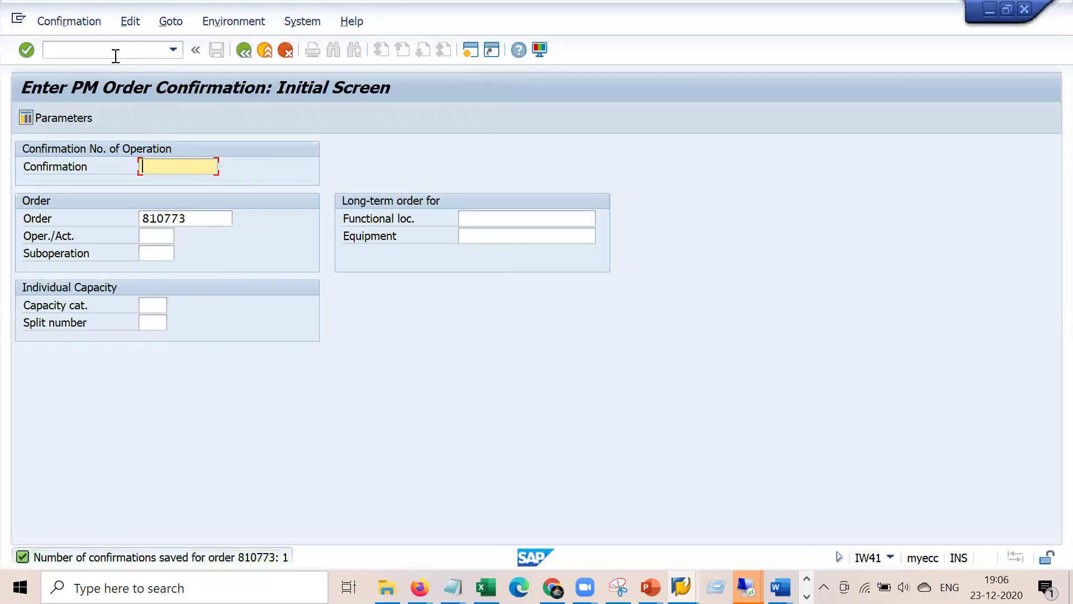
{"action": "left_click", "coordinate": [118, 51]}
- Open order 810773's cost overview and verify 84,00 EUR actual internal labour costs
{"action": "type", "text": "/niw32"}
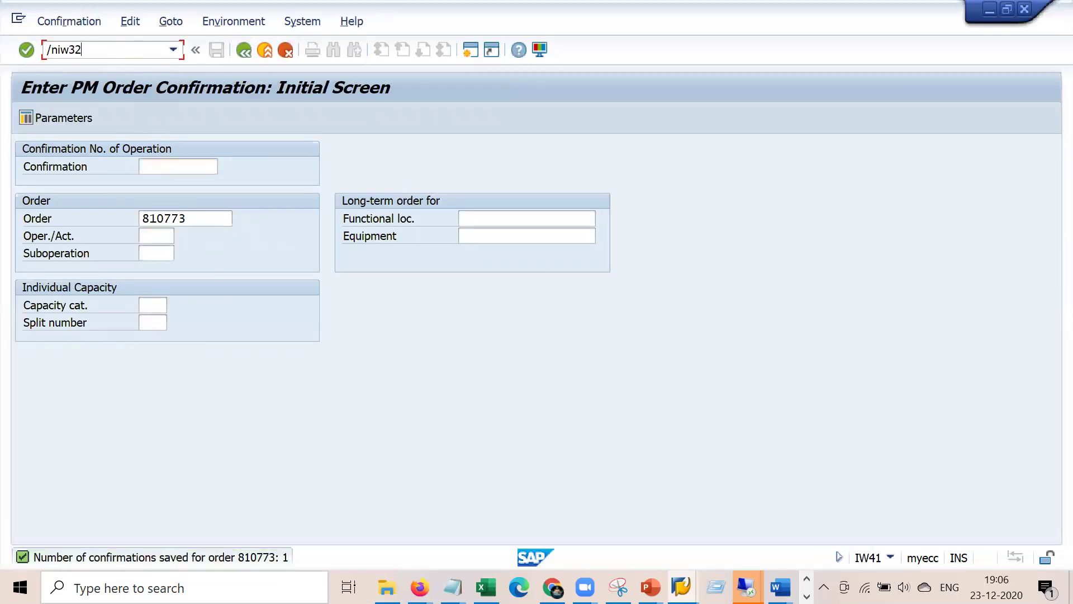
{"action": "key", "text": "Return"}
{"action": "key", "text": "Return"}
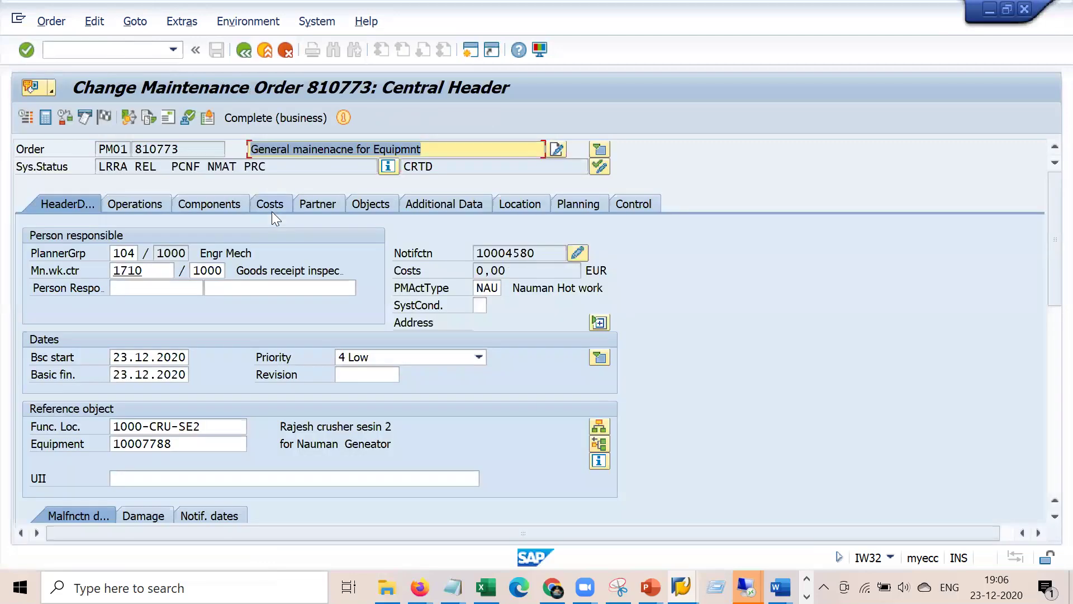
{"action": "left_click", "coordinate": [260, 196]}
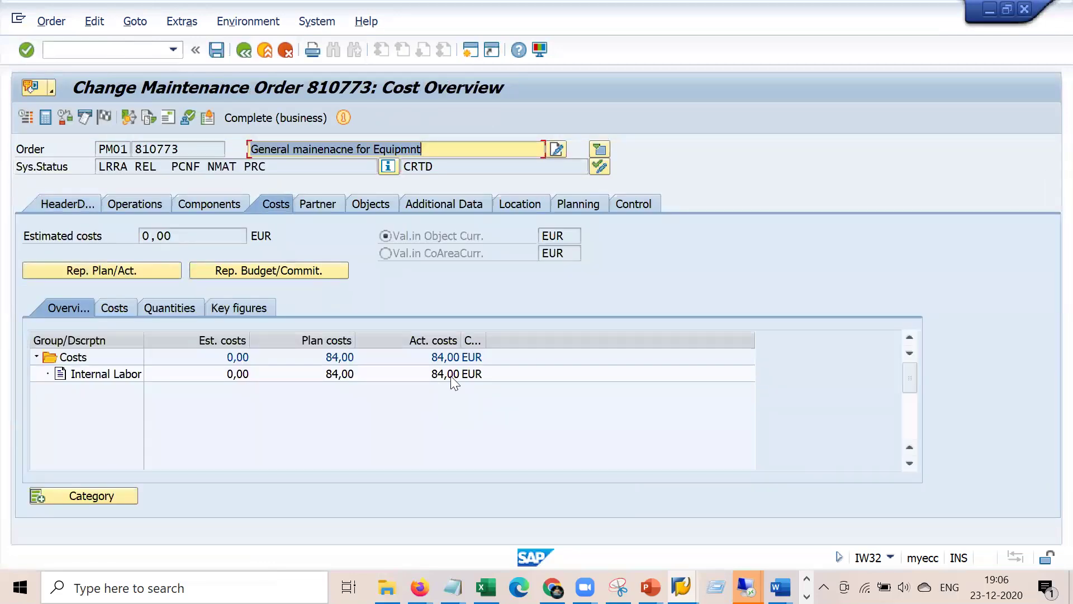
{"action": "left_click", "coordinate": [452, 376]}
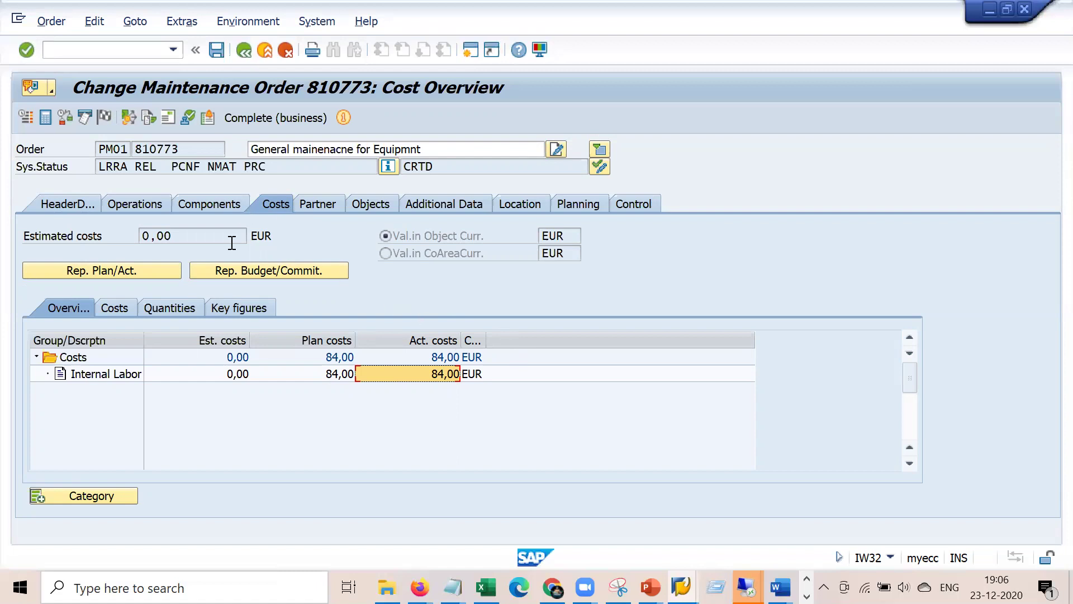
{"action": "key", "text": "Return"}
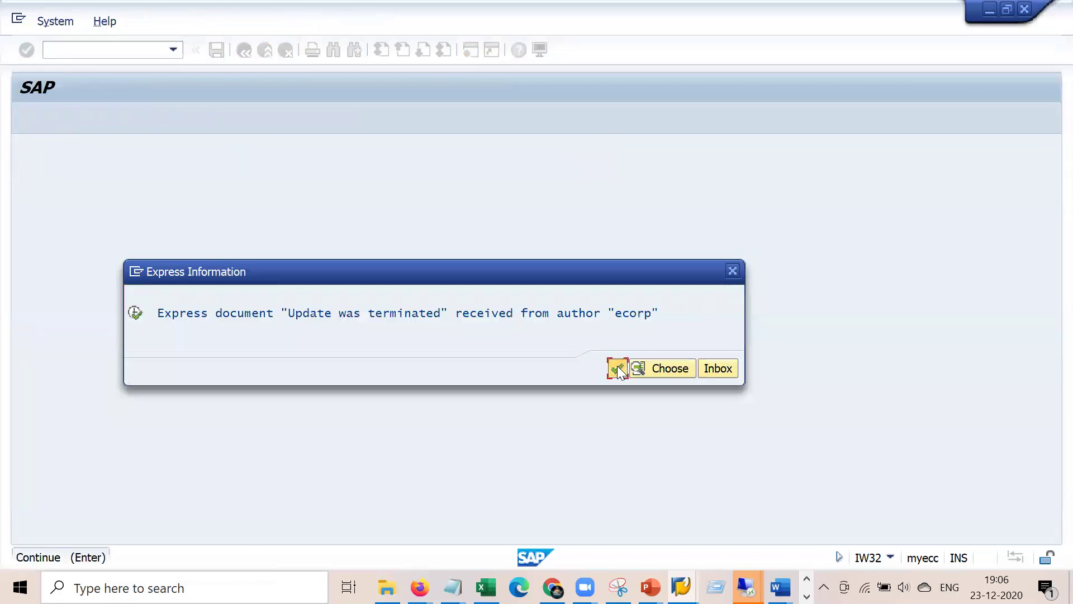
- Review work center ELEKTRIK's costing data (activity type 1410, formula SAP008), then return to the operations
{"action": "left_click", "coordinate": [617, 366]}
{"action": "double_click", "coordinate": [152, 271]}
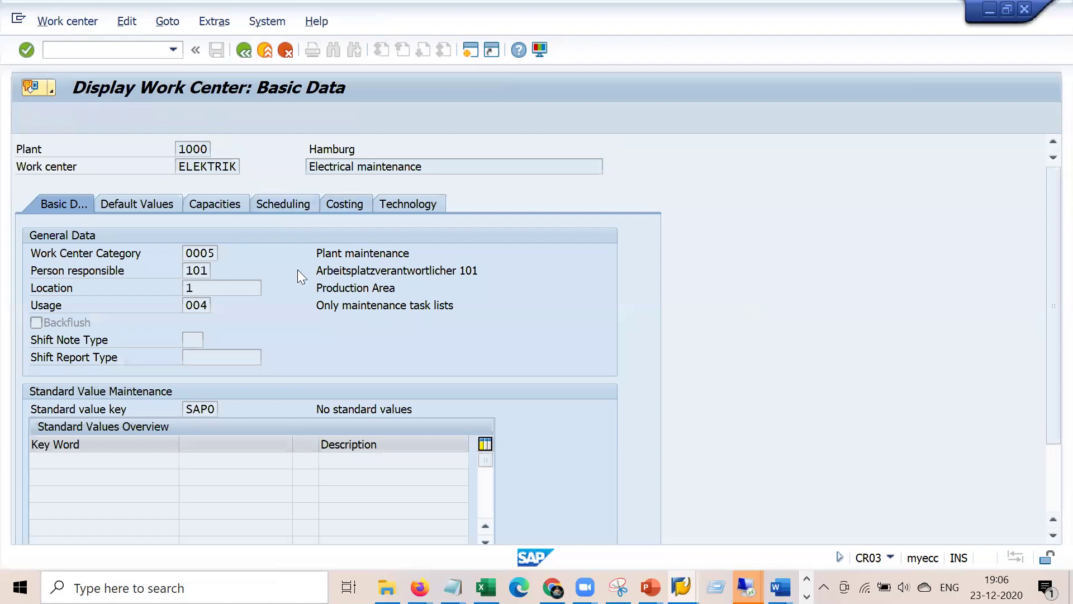
{"action": "left_click", "coordinate": [188, 512]}
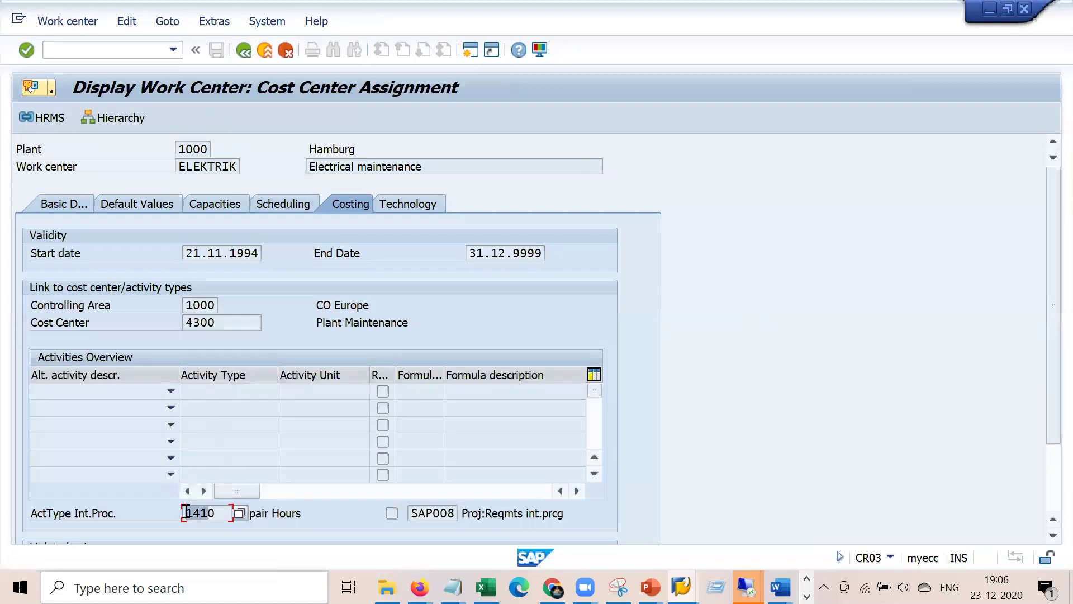
{"action": "left_click", "coordinate": [414, 513]}
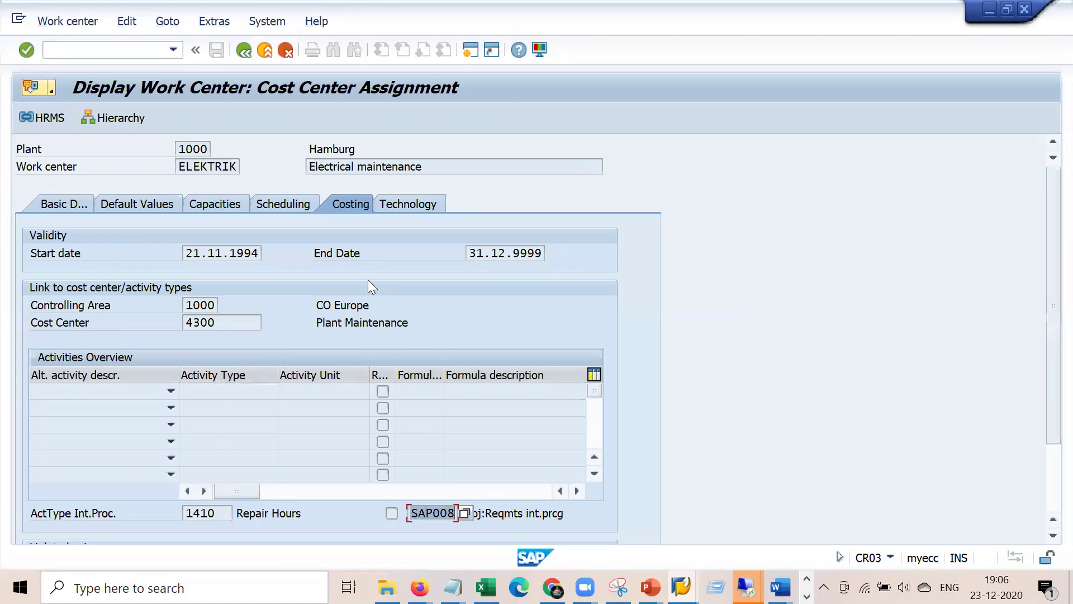
{"action": "left_click", "coordinate": [682, 587]}
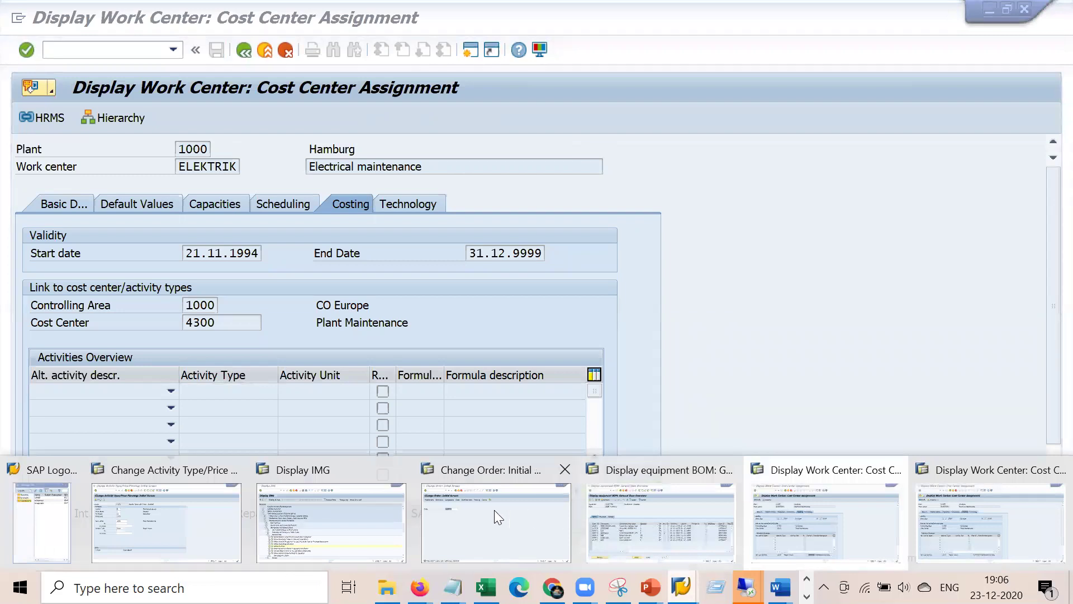
{"action": "left_click", "coordinate": [818, 523]}
{"action": "left_click", "coordinate": [247, 51]}
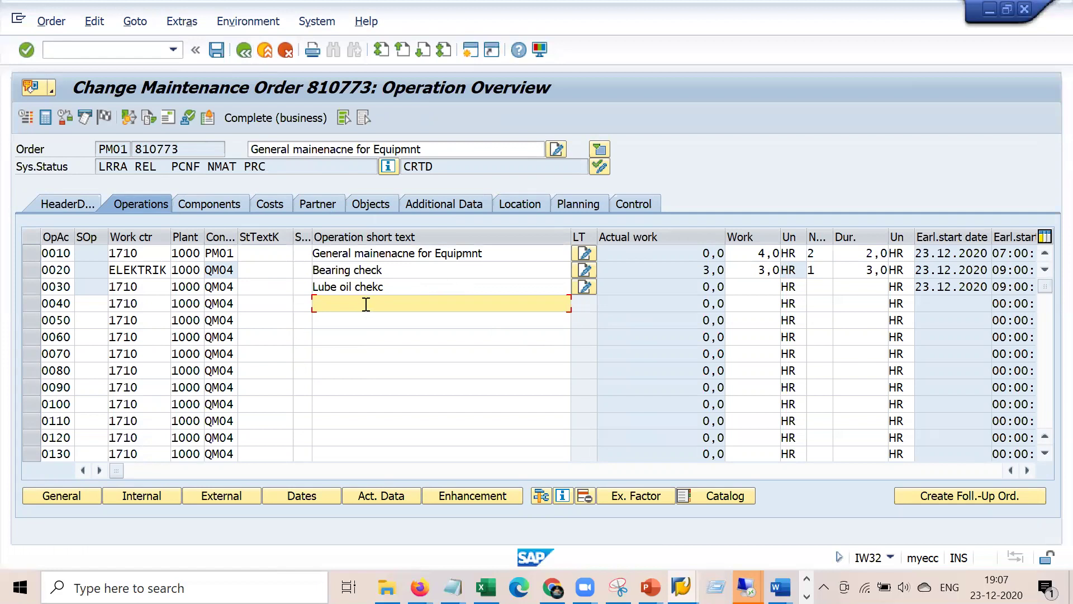
- Switch to order 810773's header data and open the settlement rule prompt
{"action": "left_click", "coordinate": [78, 203]}
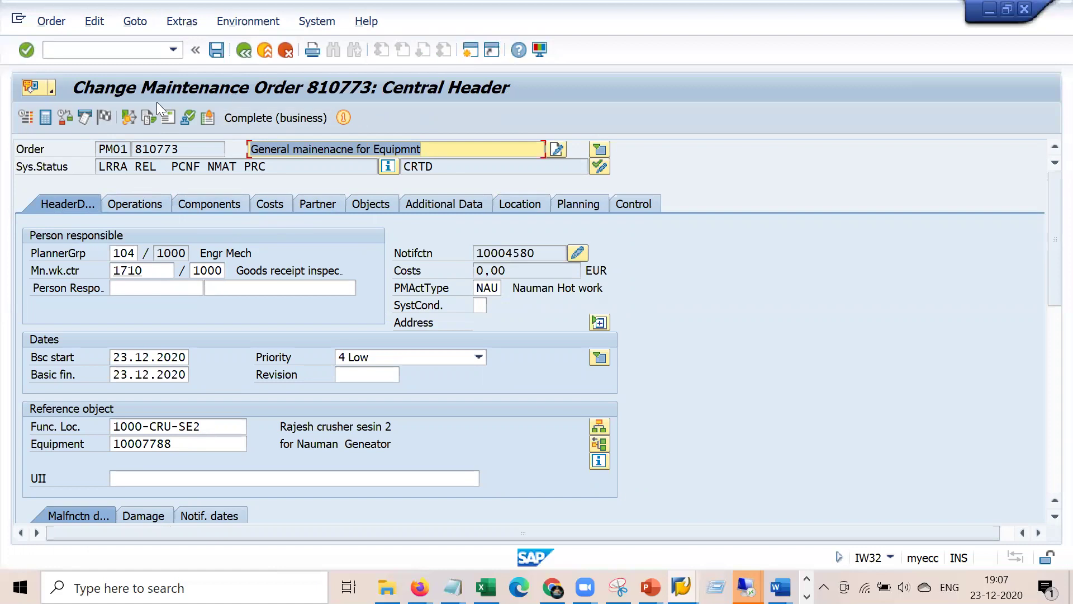
{"action": "left_click", "coordinate": [128, 117]}
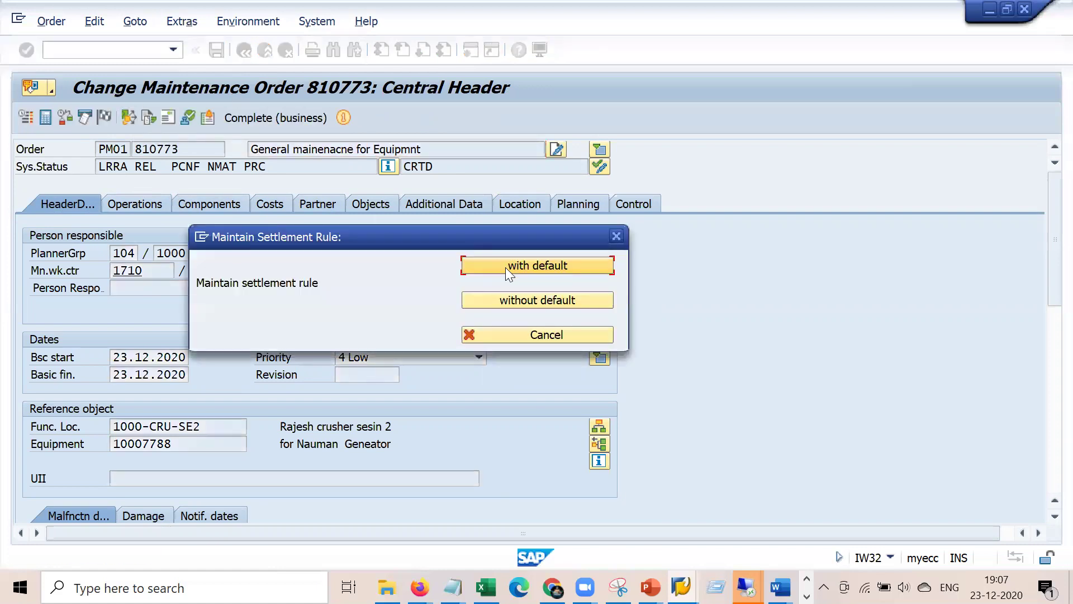
- Add a default distribution rule settling 100% to CTR 2200, Human Resources
{"action": "left_click", "coordinate": [505, 268]}
{"action": "left_click", "coordinate": [96, 233]}
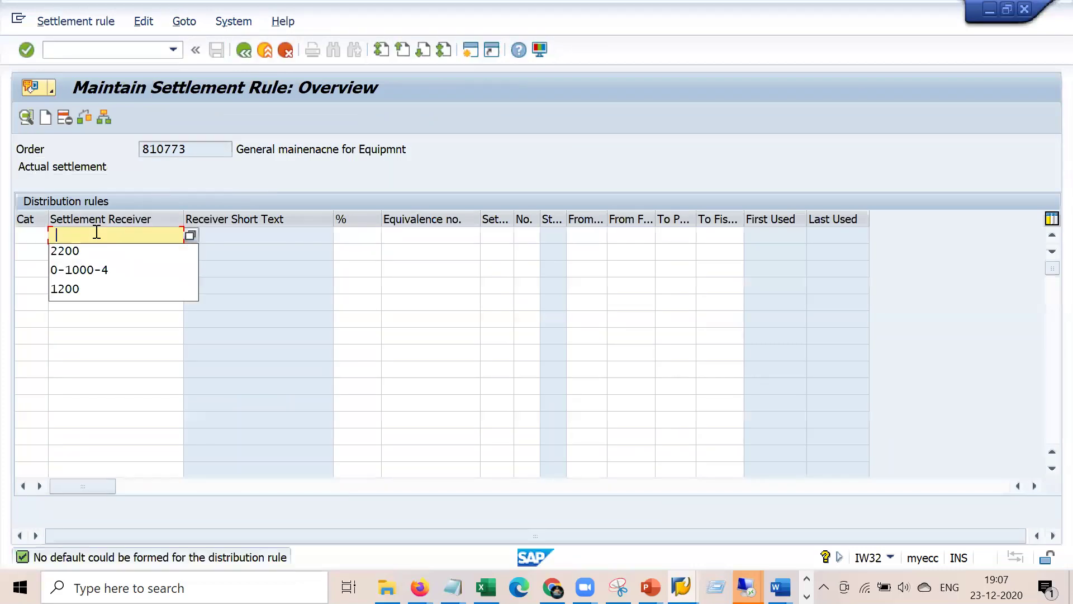
{"action": "left_click", "coordinate": [31, 239]}
{"action": "key", "text": "Tab"}
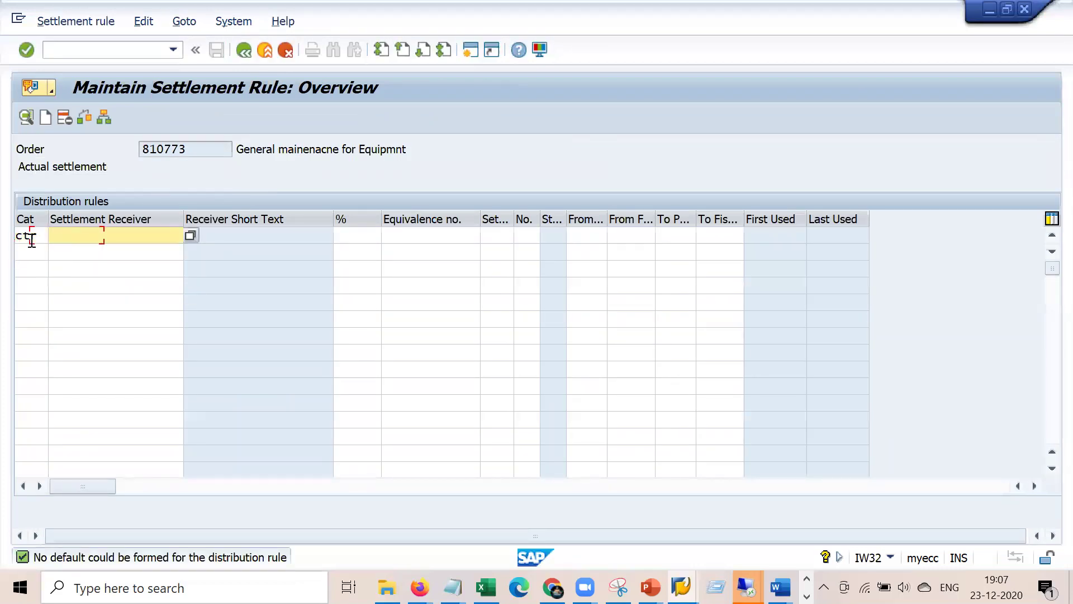
{"action": "key", "text": "Down"}
{"action": "key", "text": "Return"}
{"action": "left_click", "coordinate": [31, 241]}
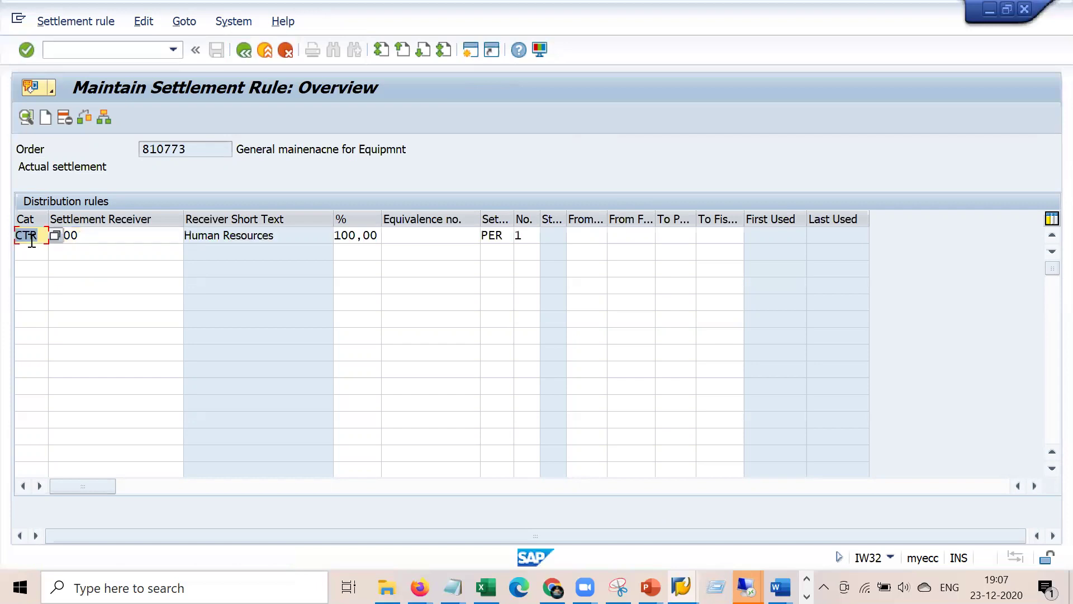
{"action": "left_click", "coordinate": [510, 236]}
{"action": "left_click", "coordinate": [512, 236]}
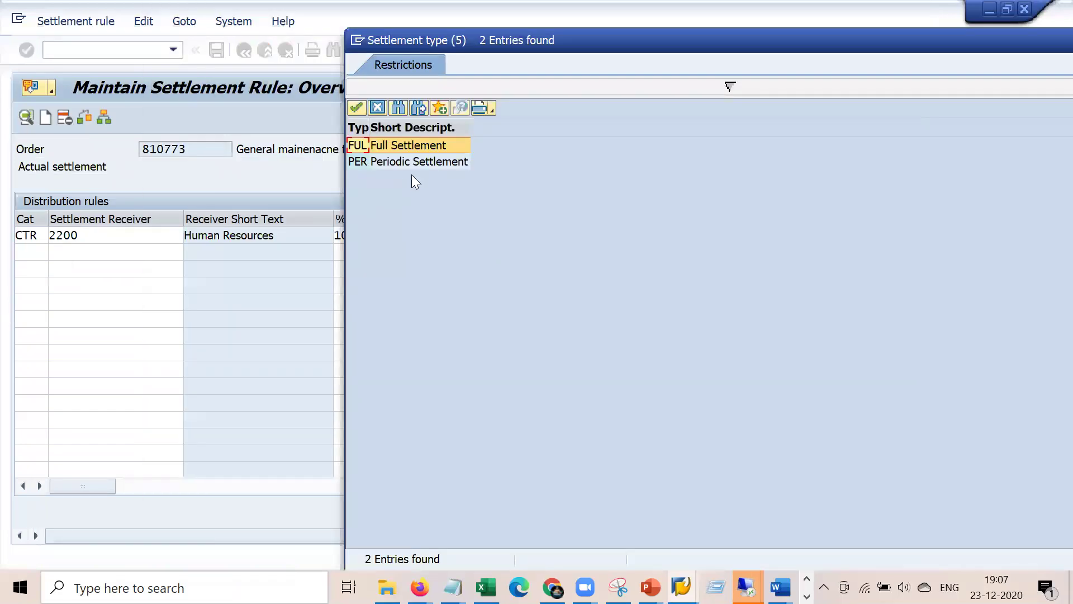
- Choose PER, Periodic Settlement, as the 2200 rule's settlement type
{"action": "left_click", "coordinate": [436, 163]}
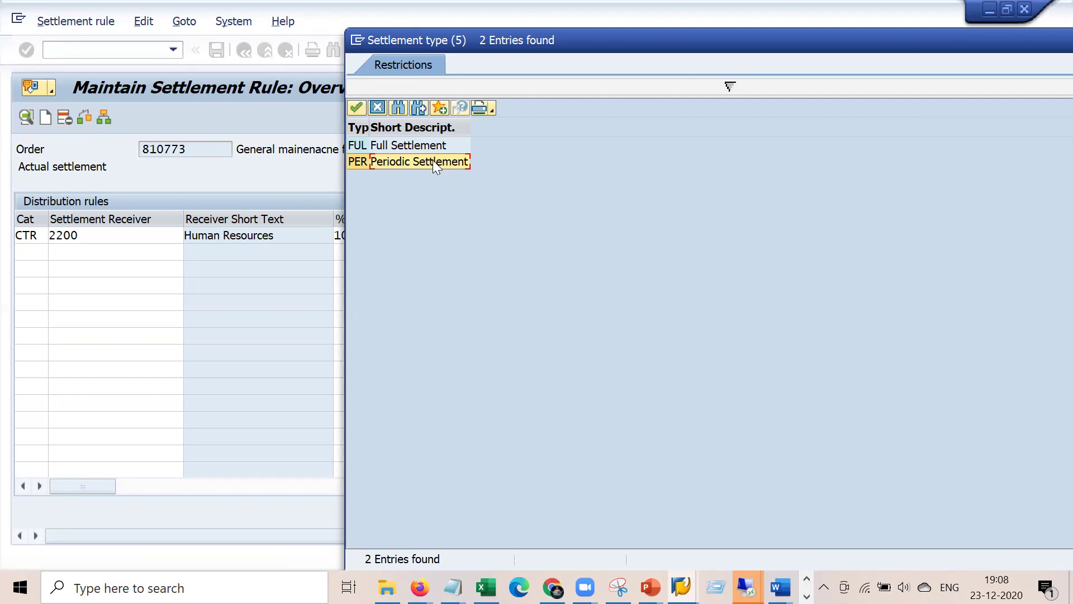
{"action": "double_click", "coordinate": [433, 160]}
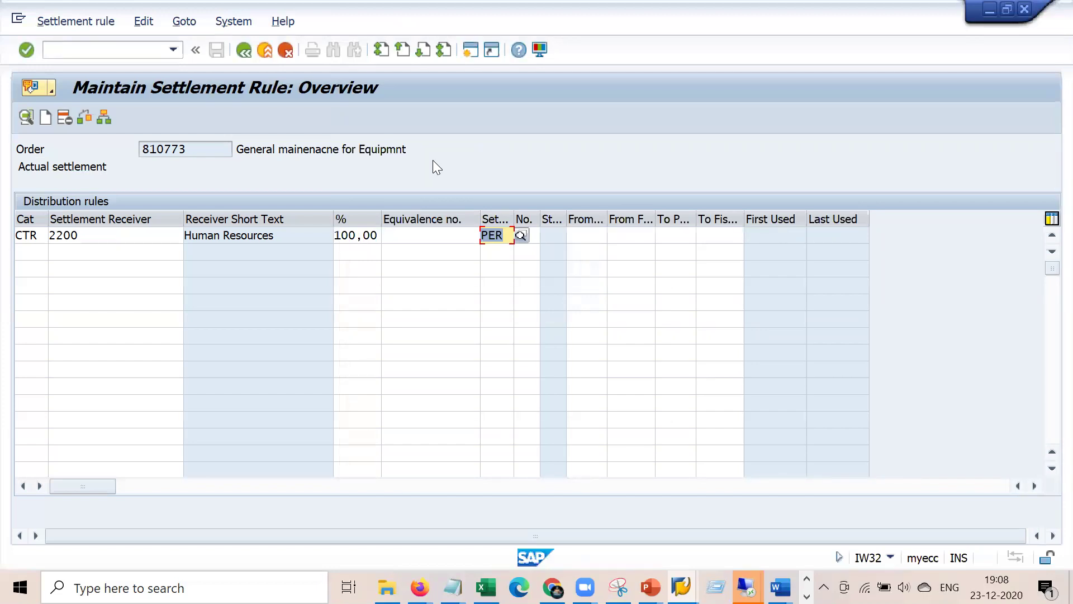
{"action": "left_click", "coordinate": [503, 236]}
{"action": "left_click", "coordinate": [522, 236]}
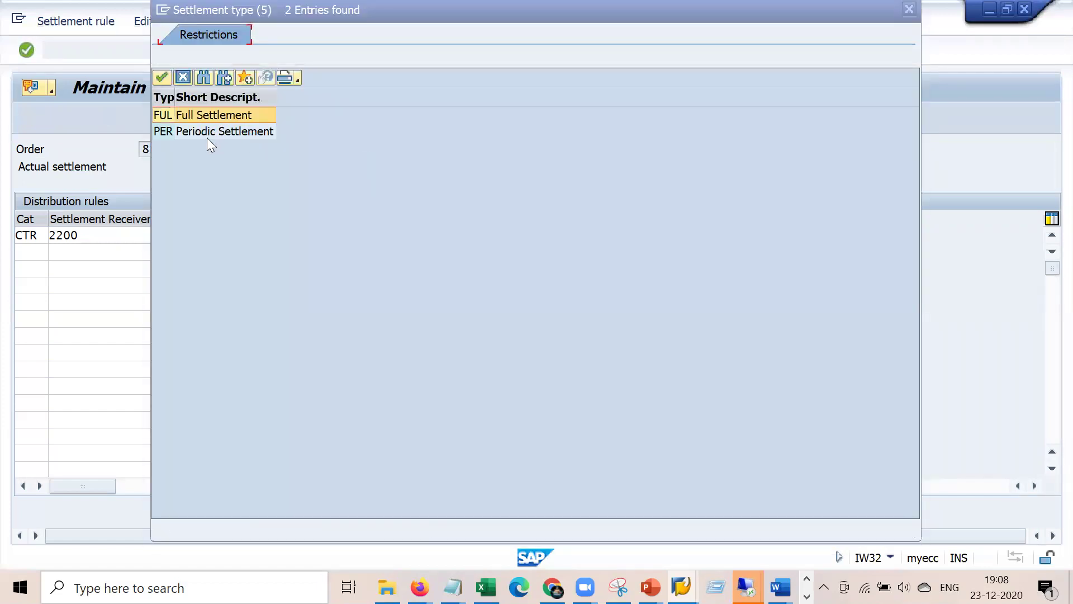
{"action": "key", "text": "Return"}
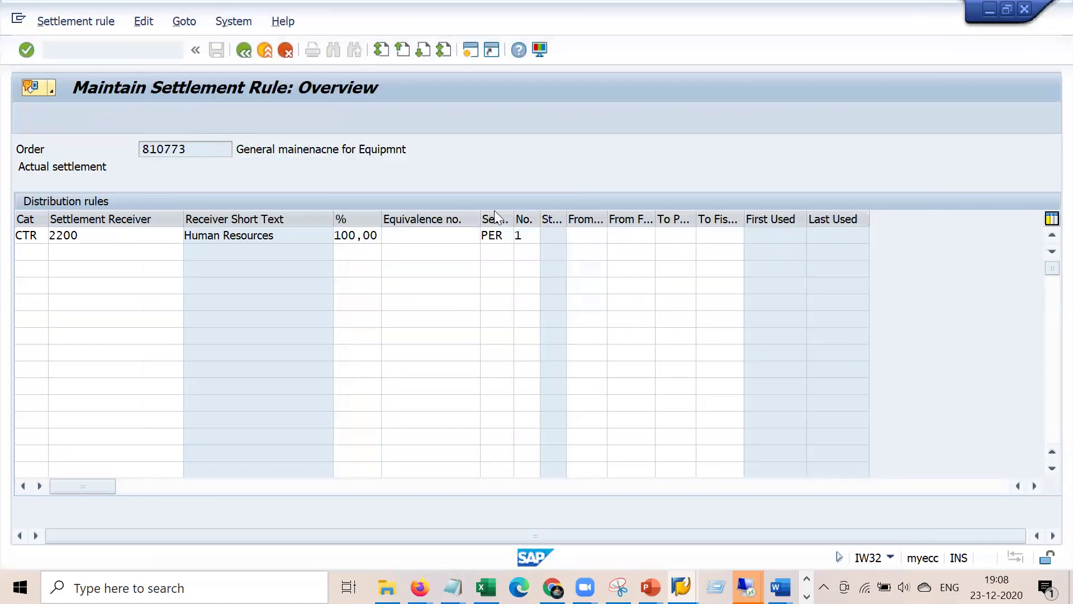
- Overwrite the settlement type with FUL and open the CTR 2200 rule's details
{"action": "double_click", "coordinate": [492, 235]}
{"action": "type", "text": "FUL"}
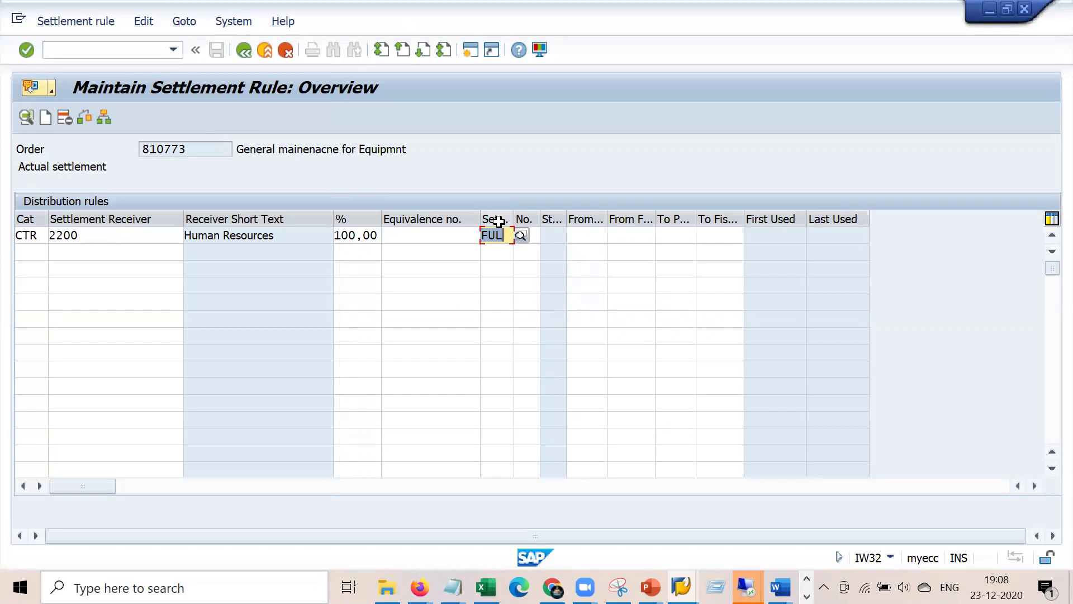
{"action": "key", "text": "Return"}
{"action": "key", "text": "F4"}
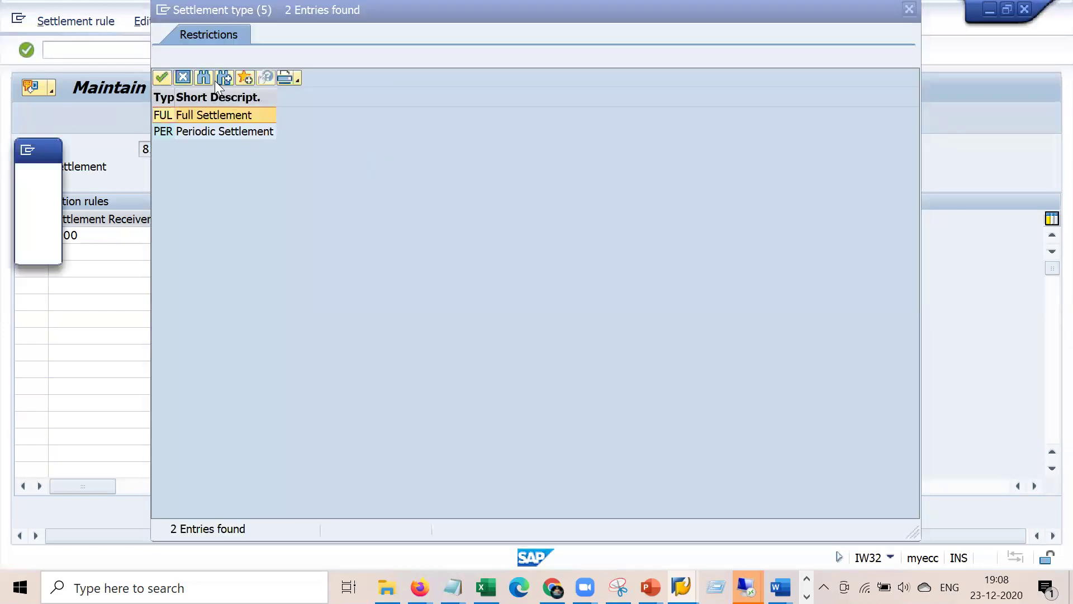
{"action": "left_click", "coordinate": [909, 9]}
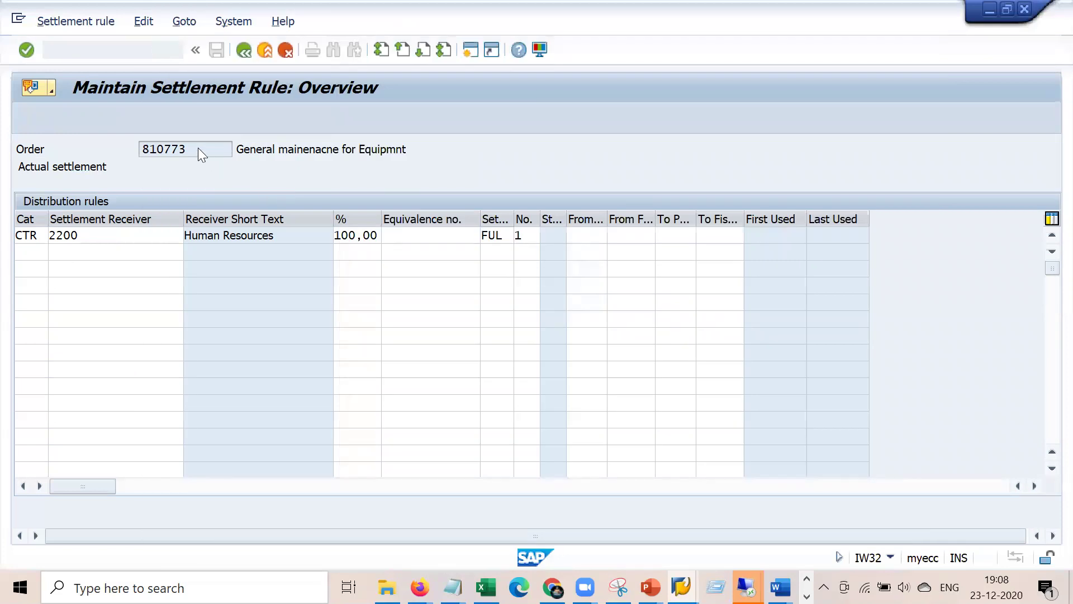
{"action": "double_click", "coordinate": [36, 234]}
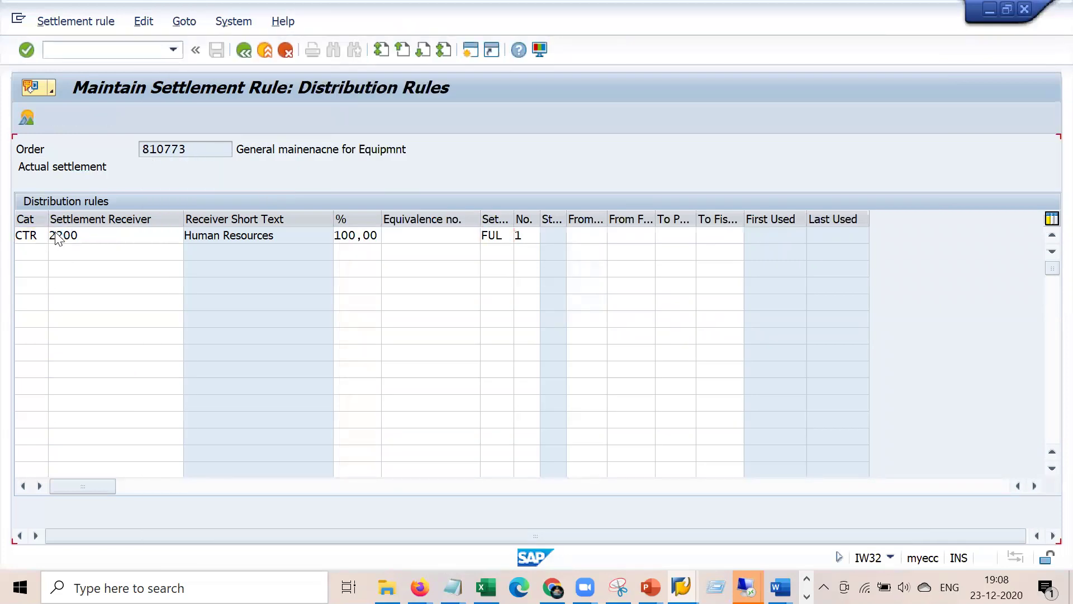
- Review the 2200 rule details and receiver categories (Order, WBS element, Asset), then return to the Central Header
{"action": "double_click", "coordinate": [57, 238]}
{"action": "left_click", "coordinate": [244, 50]}
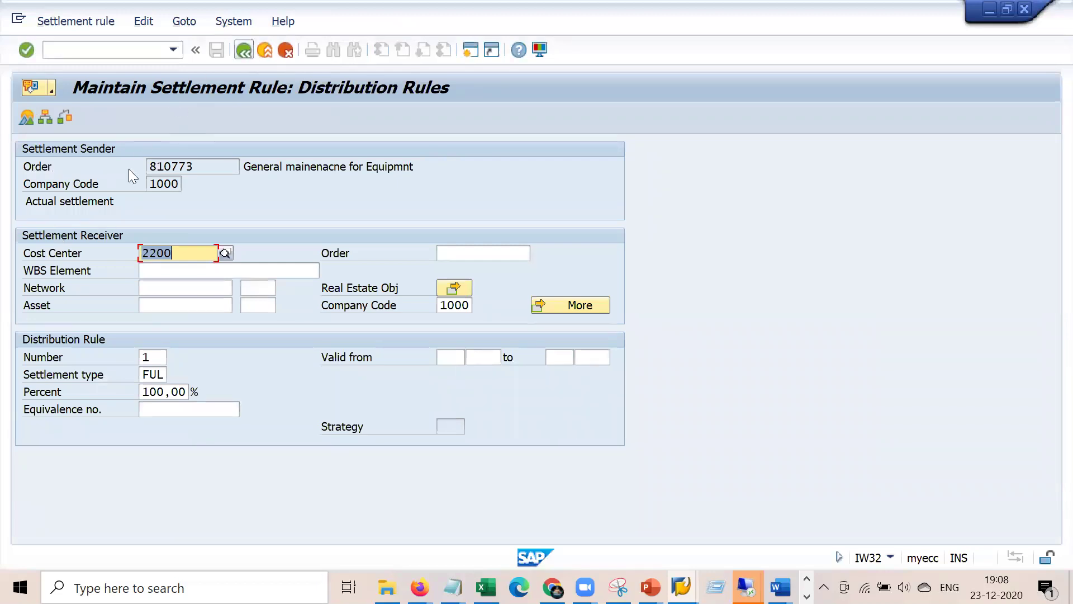
{"action": "left_click", "coordinate": [55, 236]}
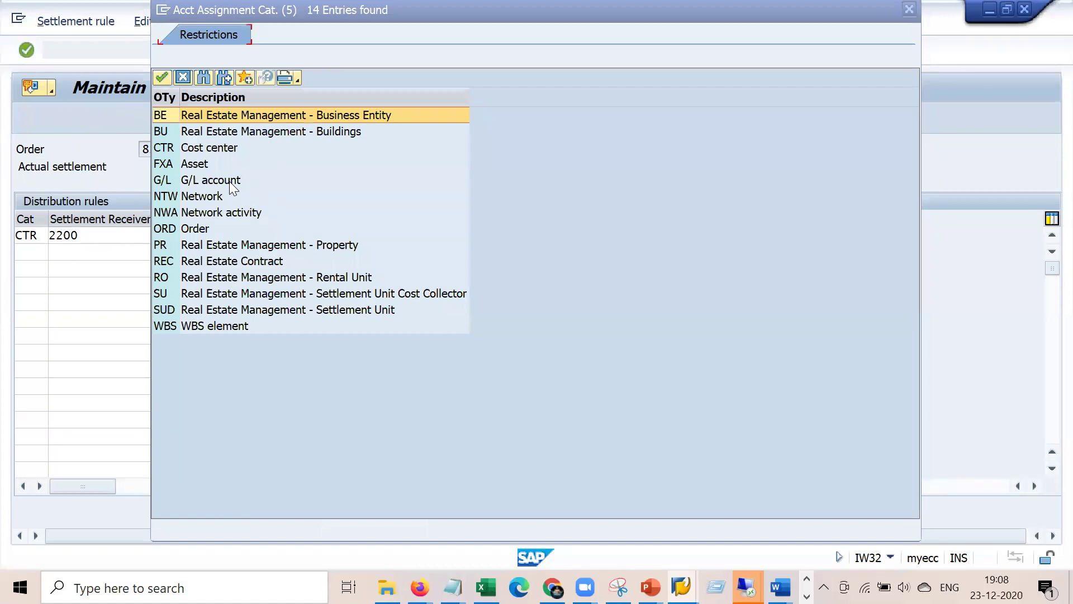
{"action": "left_click", "coordinate": [198, 228]}
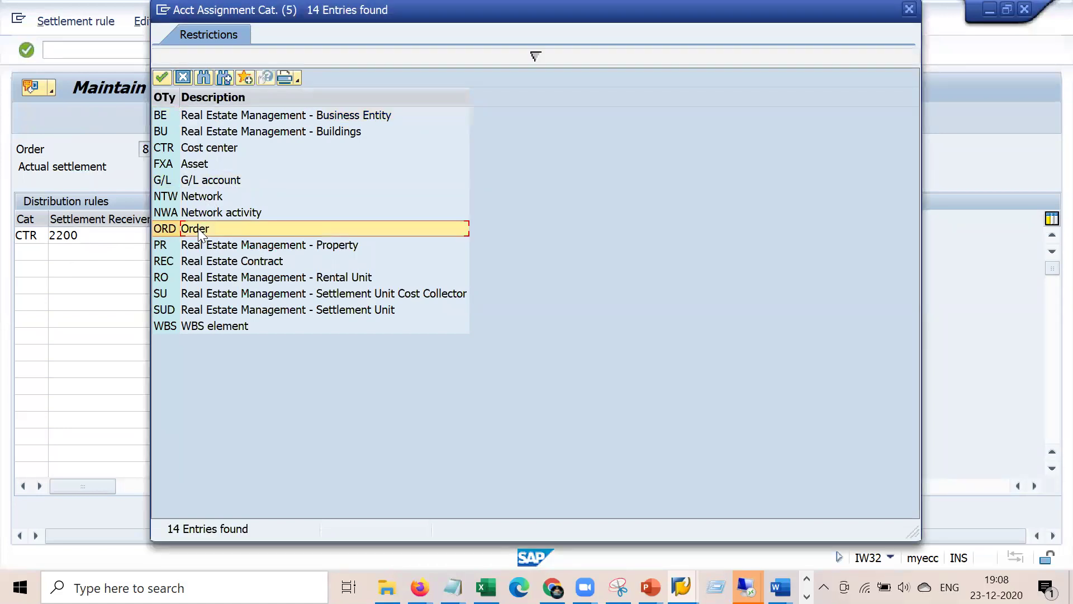
{"action": "left_click", "coordinate": [236, 323]}
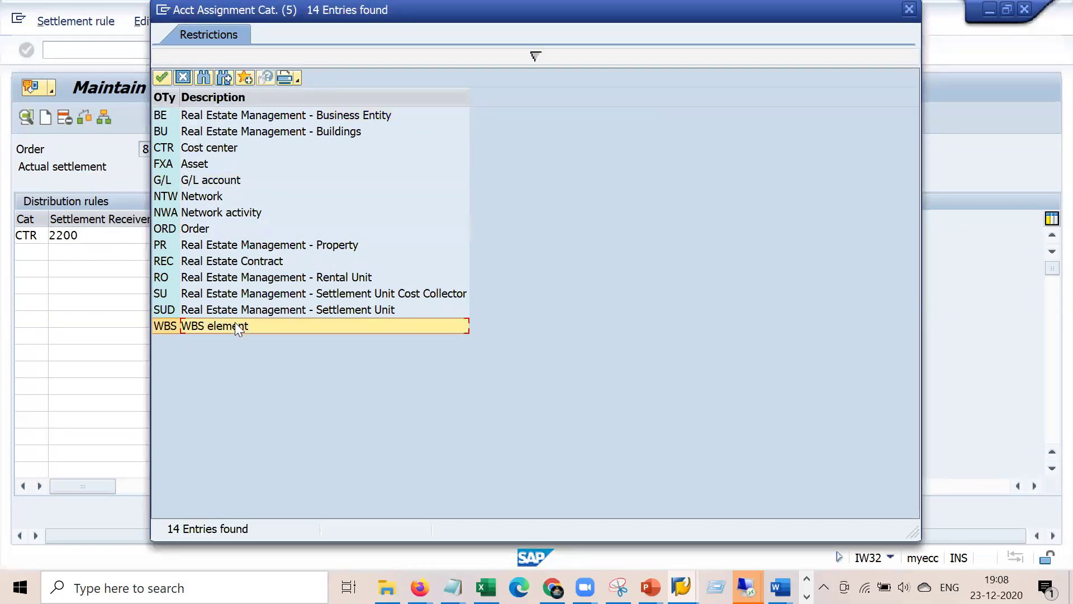
{"action": "left_click", "coordinate": [202, 161]}
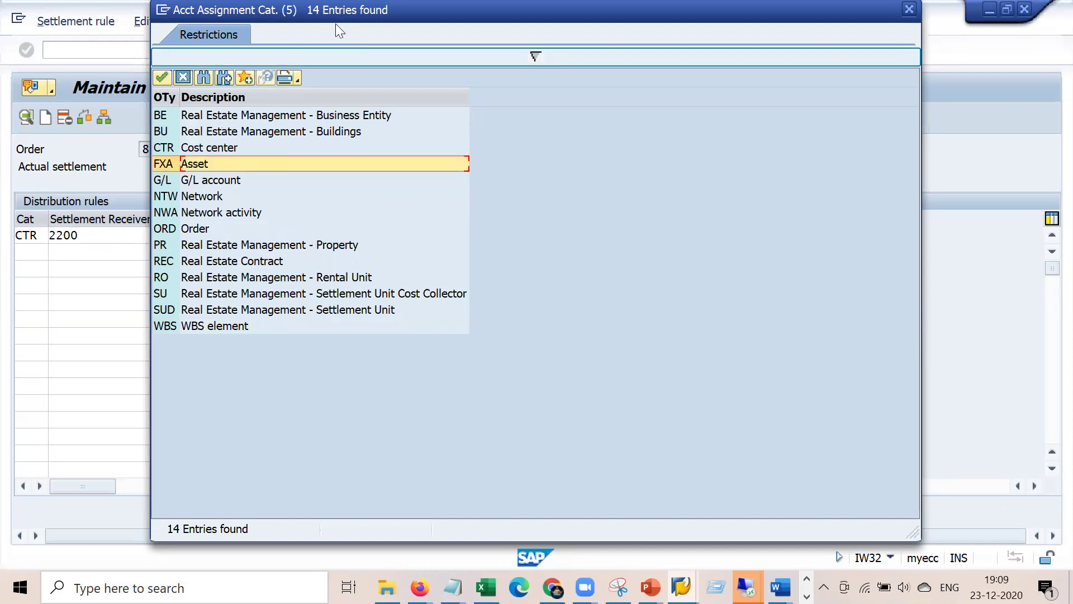
{"action": "left_click_drag", "start_coordinate": [364, 11], "coordinate": [549, 103]}
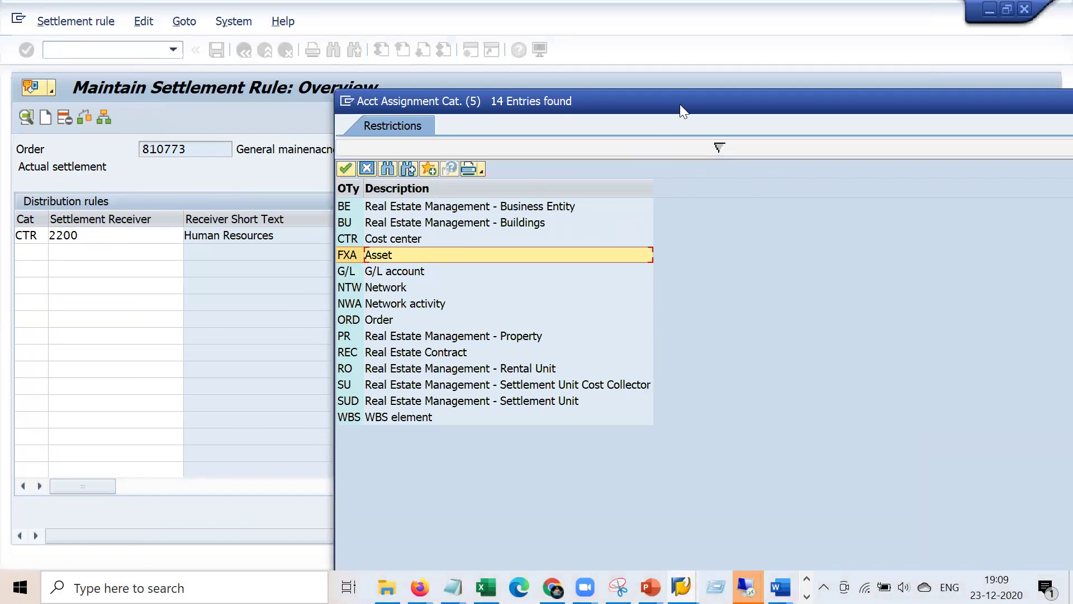
{"action": "left_click_drag", "start_coordinate": [680, 104], "coordinate": [555, 78]}
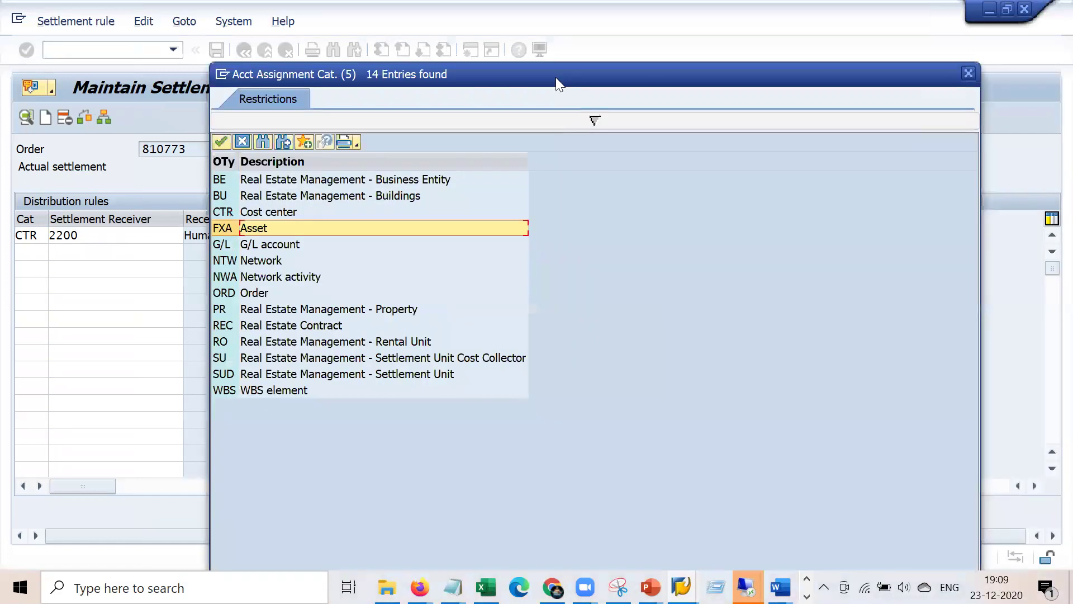
{"action": "left_click", "coordinate": [968, 73]}
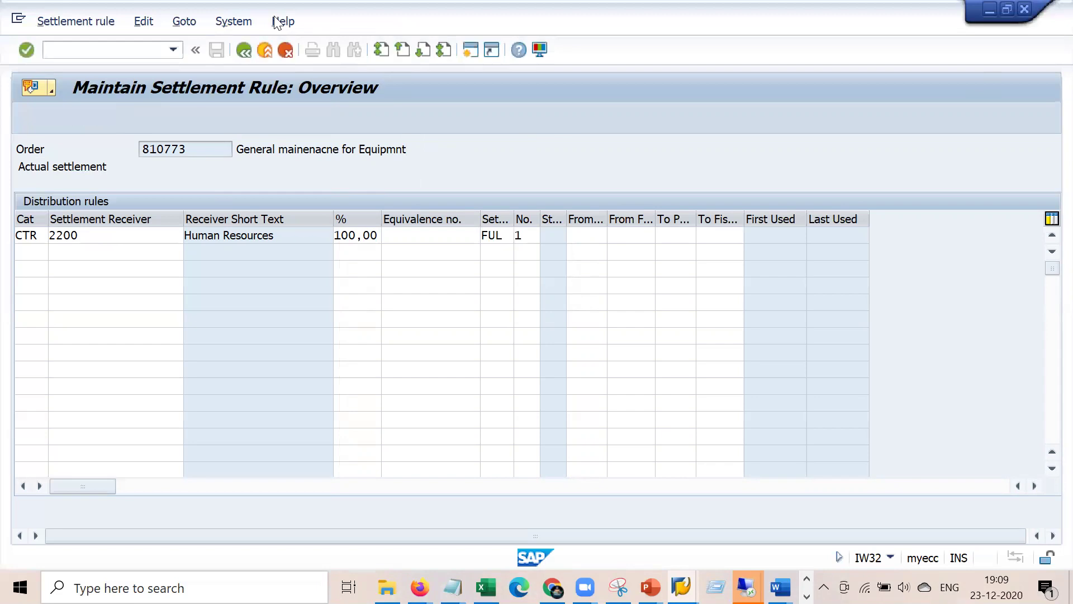
{"action": "left_click", "coordinate": [249, 46]}
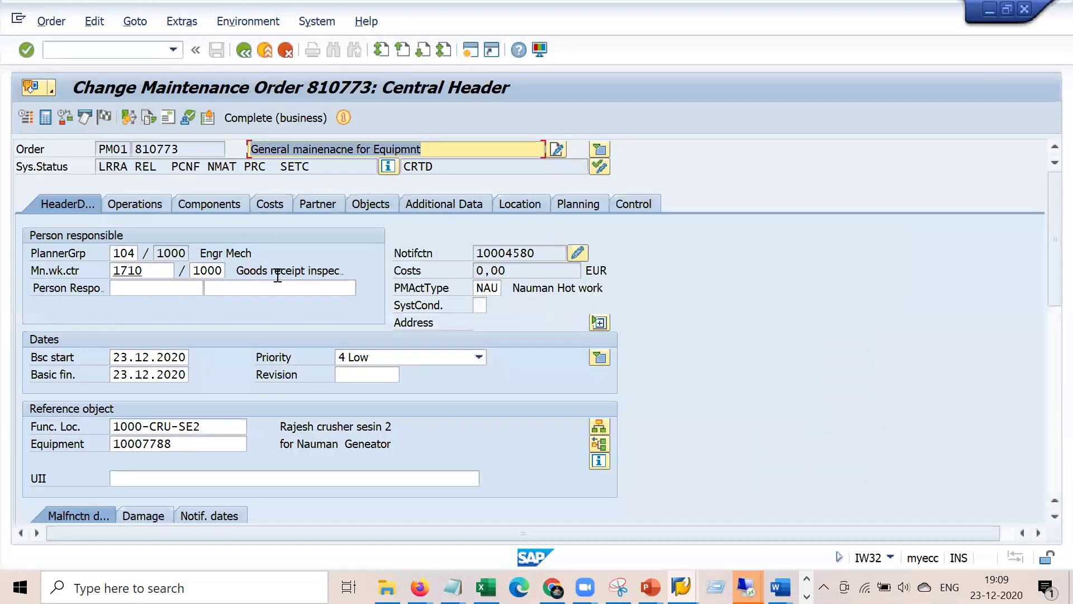
- Note the order's PCNF system status and open the operations list of order 810773
{"action": "left_click_drag", "start_coordinate": [200, 166], "coordinate": [163, 166]}
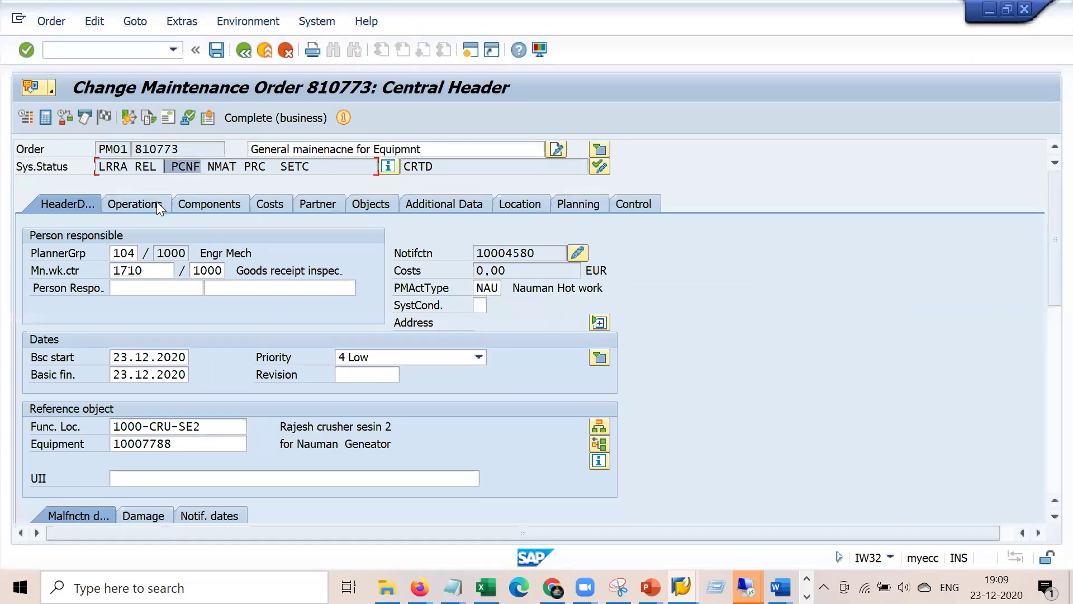
{"action": "left_click", "coordinate": [154, 205]}
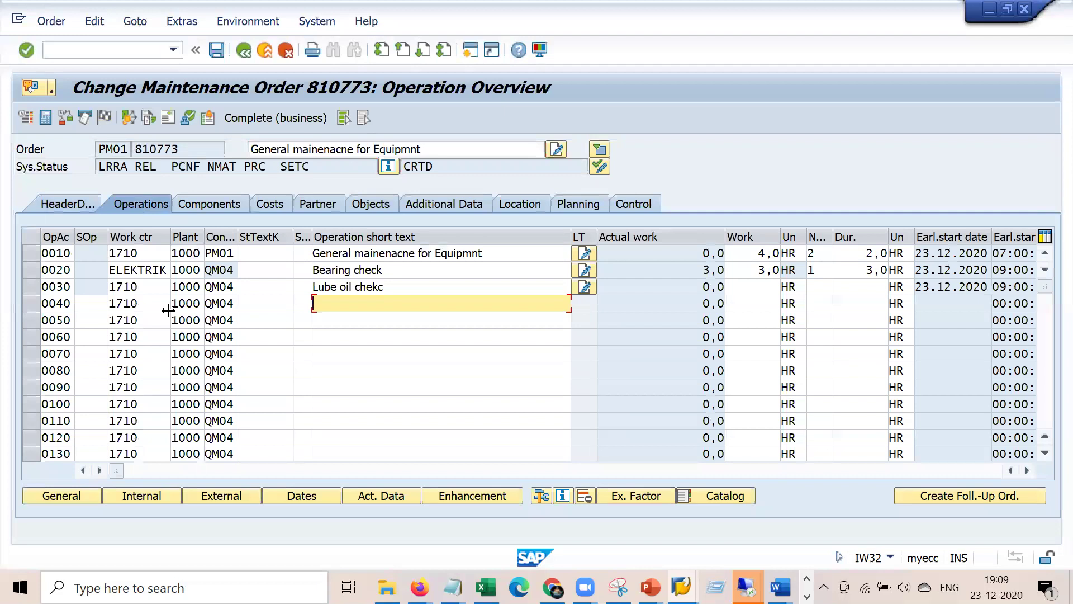
- Inspect the control keys of operations 0020 (QM04) and 0010
{"action": "left_click", "coordinate": [221, 270]}
{"action": "left_click_drag", "start_coordinate": [221, 269], "coordinate": [233, 269]}
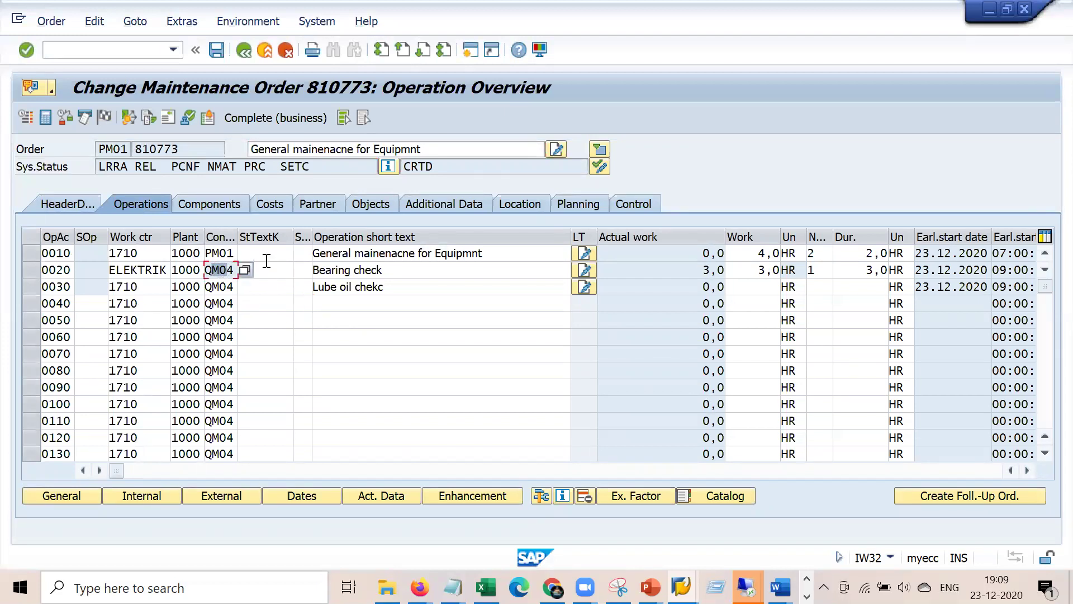
{"action": "left_click", "coordinate": [220, 253]}
- Start an IW41 confirmation for order 810773, operation 0010
{"action": "left_click", "coordinate": [223, 284]}
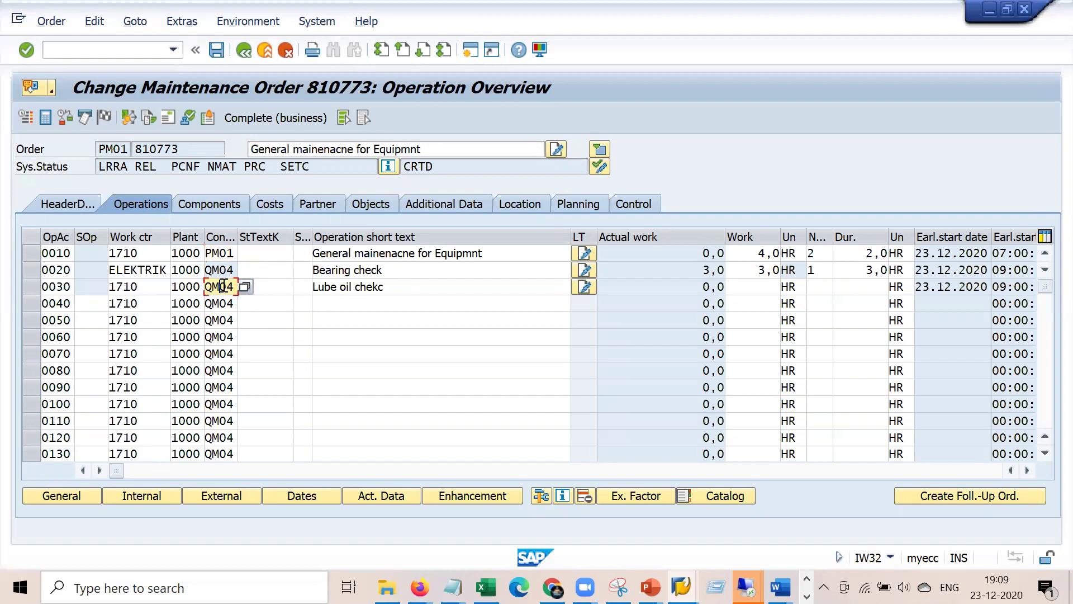
{"action": "left_click", "coordinate": [141, 53]}
{"action": "type", "text": "/niw41"}
{"action": "key", "text": "Return"}
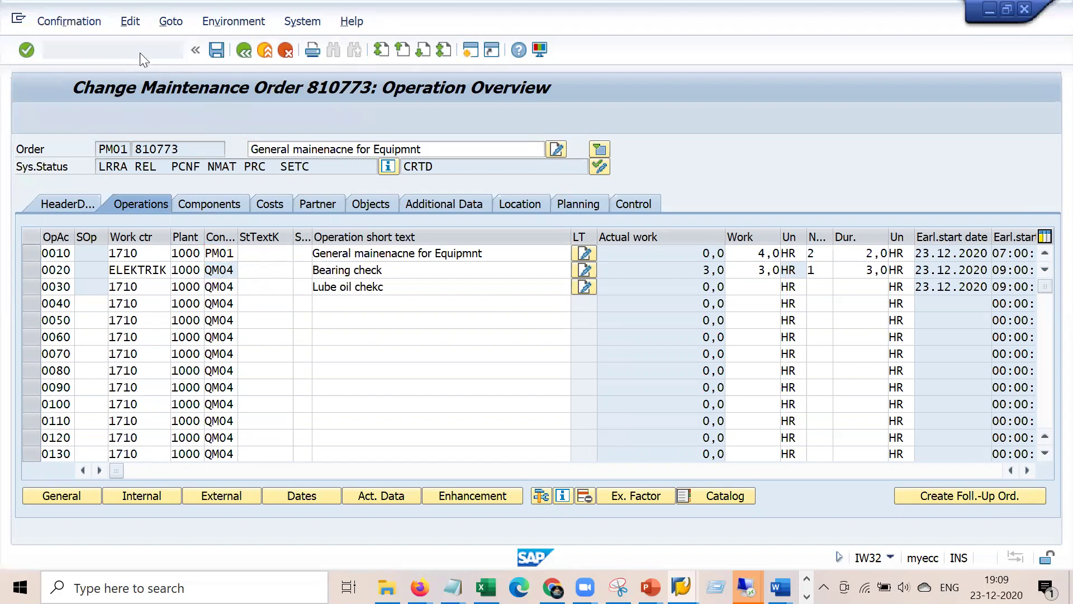
{"action": "key", "text": "Tab"}
{"action": "key", "text": "Tab"}
{"action": "key", "text": "Down"}
{"action": "key", "text": "Down"}
{"action": "key", "text": "Down"}
{"action": "key", "text": "Up"}
{"action": "type", "text": "0010"}
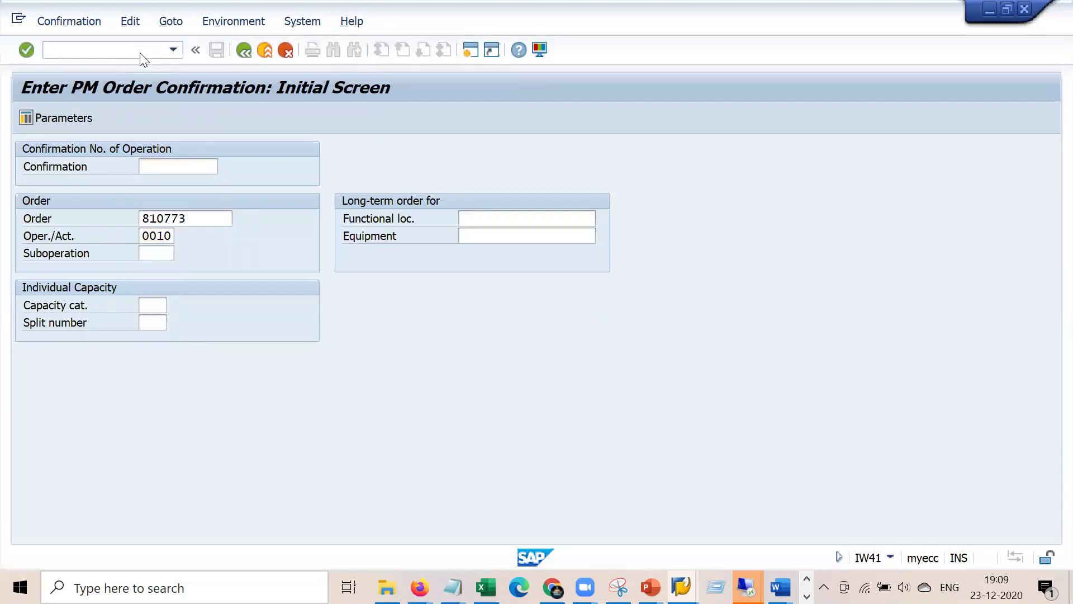
{"action": "key", "text": "Return"}
- Confirm 4,0 HR actual work as final with no remaining work, save, and log back on
{"action": "double_click", "coordinate": [199, 271]}
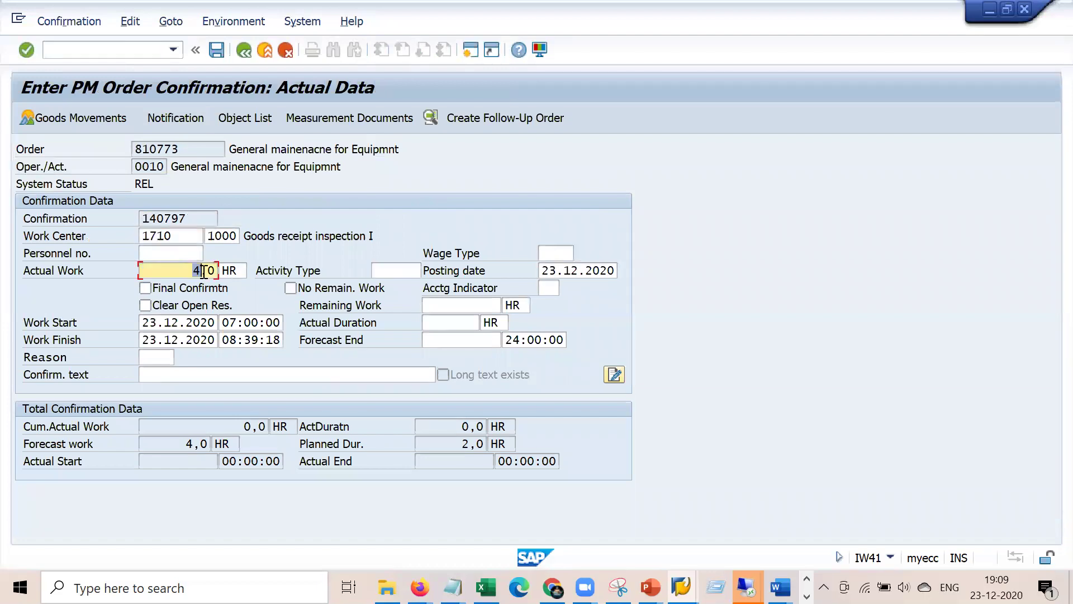
{"action": "left_click", "coordinate": [145, 288]}
{"action": "left_click", "coordinate": [290, 289]}
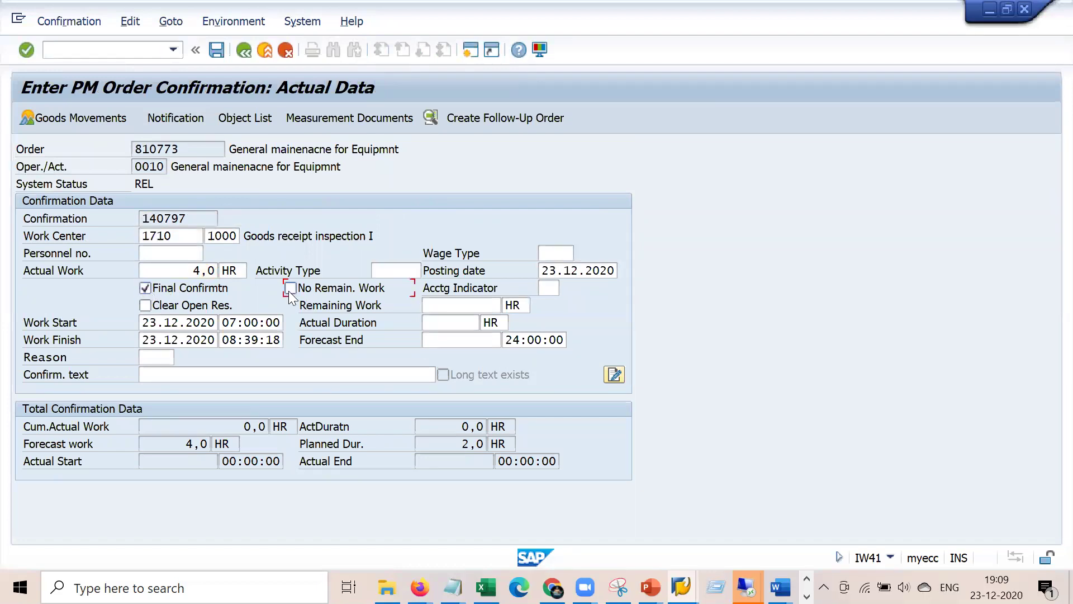
{"action": "key", "text": "Return"}
{"action": "left_click", "coordinate": [217, 50]}
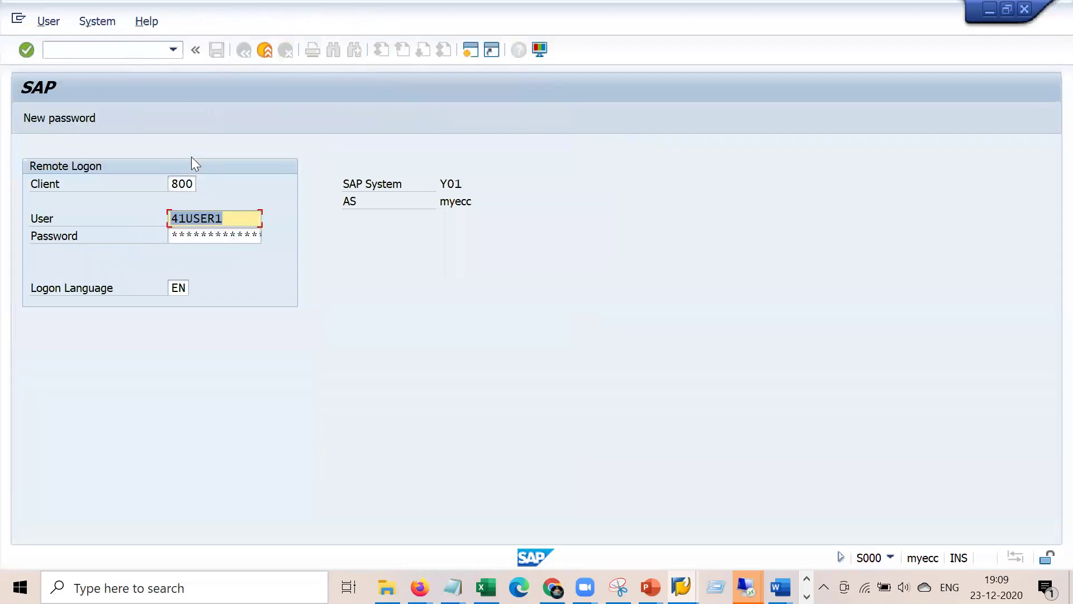
{"action": "left_click", "coordinate": [209, 240]}
{"action": "type", "text": "***"}
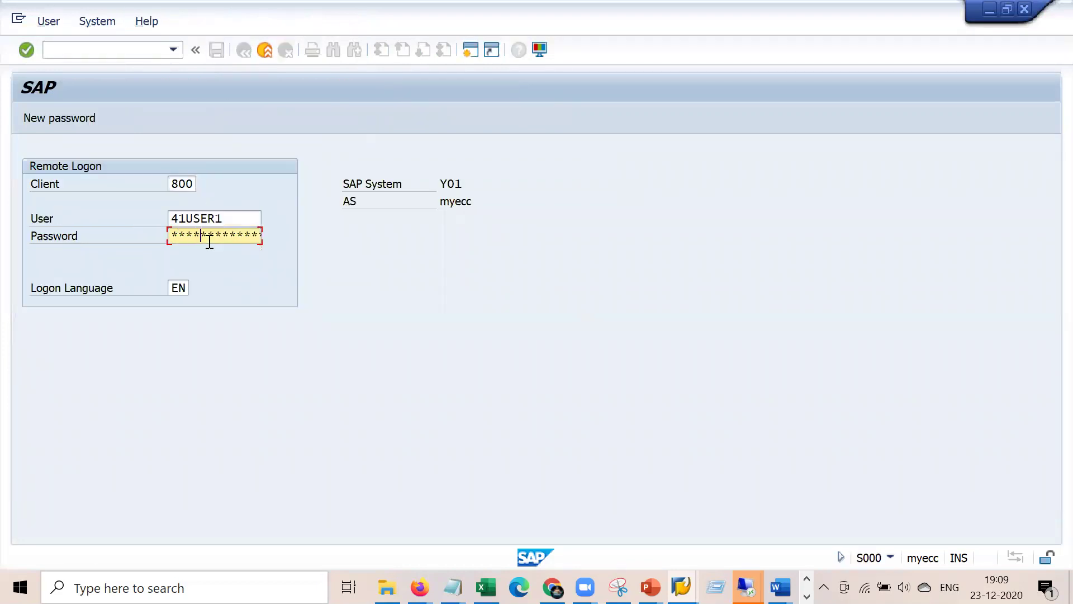
{"action": "key", "text": "Return"}
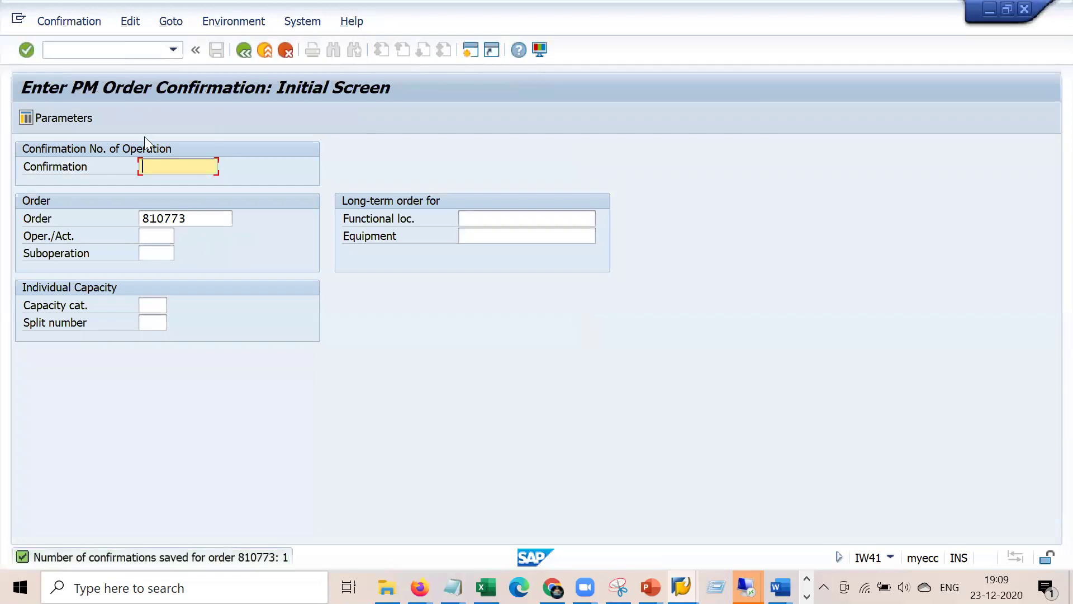
{"action": "left_click", "coordinate": [127, 50]}
- Try /niw42 then /niw32, dismissing the 'order currently being processed' prompts
{"action": "type", "text": "/niw42"}
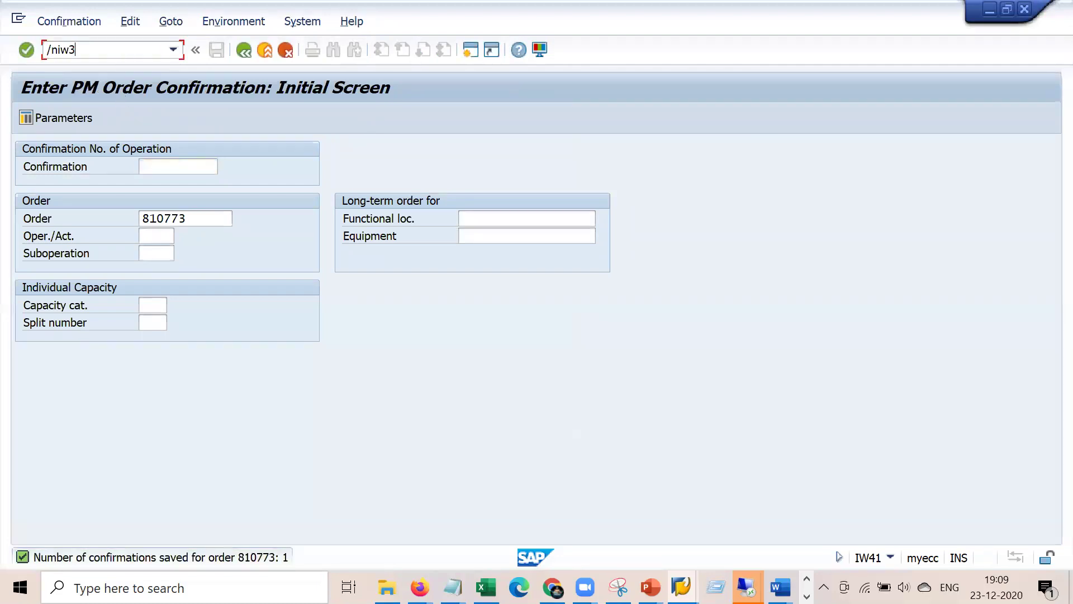
{"action": "key", "text": "Return"}
{"action": "key", "text": "Return"}
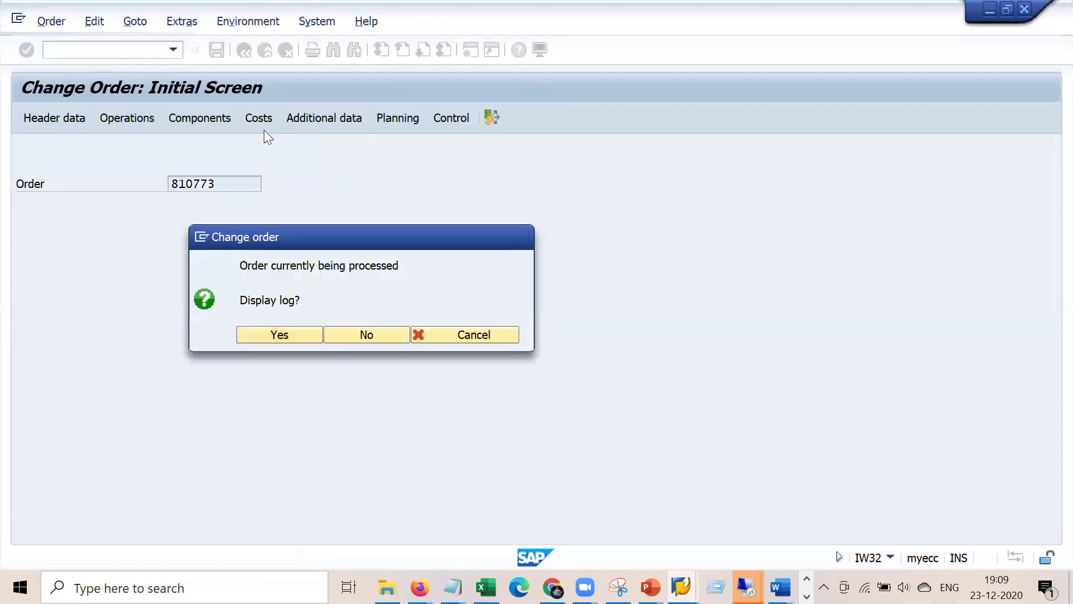
{"action": "left_click", "coordinate": [136, 49]}
{"action": "type", "text": "/niw32"}
{"action": "key", "text": "Return"}
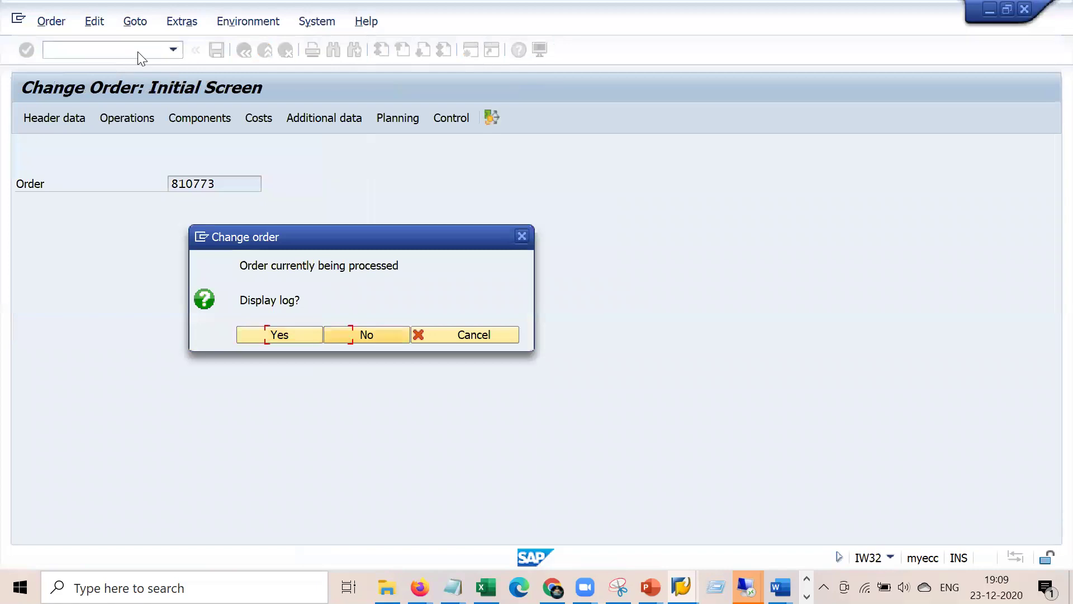
{"action": "key", "text": "Escape"}
{"action": "key", "text": "Return"}
- Rerun IW32, decline the lock log, dismiss the update-terminated notice, and open order 810773
{"action": "key", "text": "Return"}
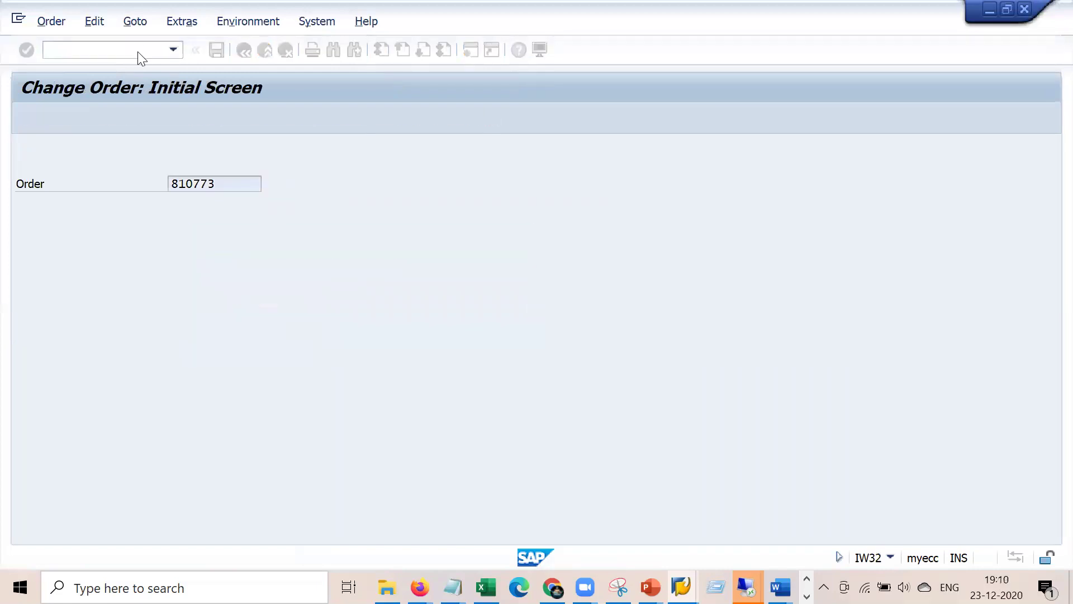
{"action": "left_click", "coordinate": [137, 51]}
{"action": "type", "text": "/niw32"}
{"action": "key", "text": "Return"}
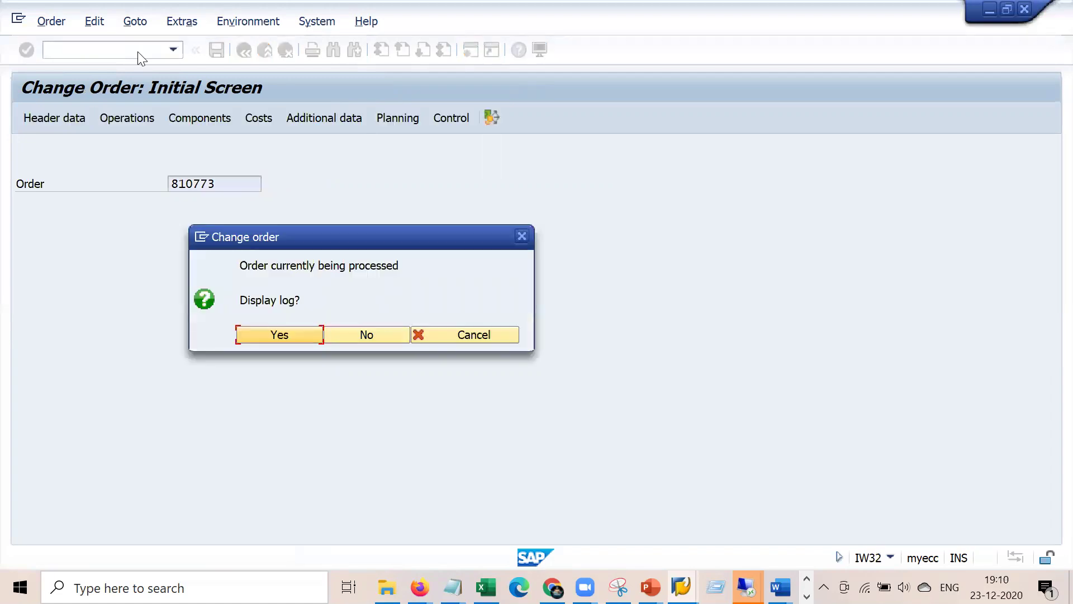
{"action": "key", "text": "Return"}
{"action": "left_click", "coordinate": [143, 54]}
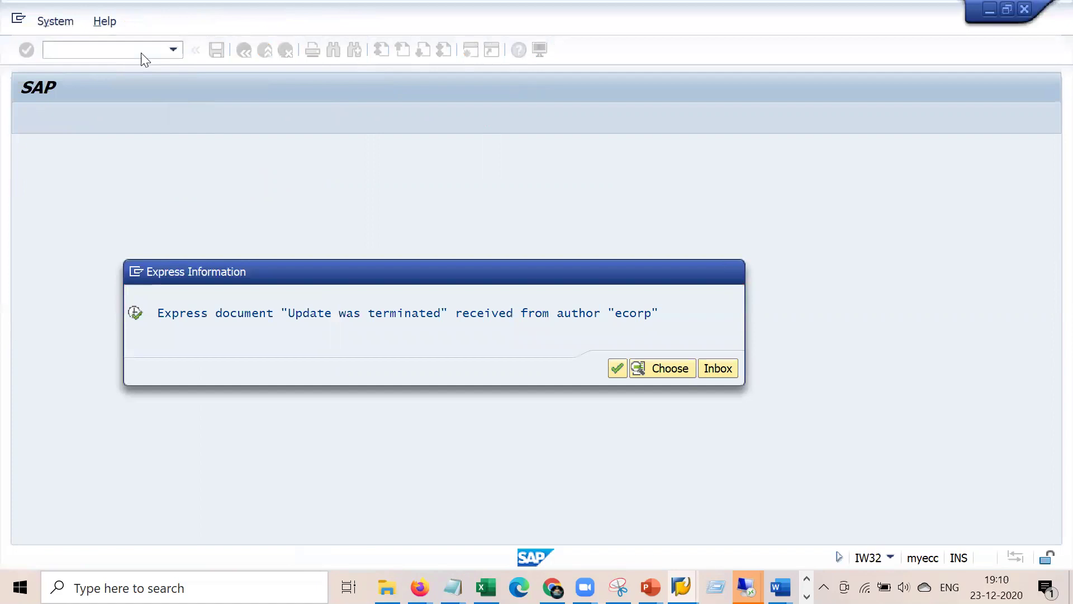
{"action": "key", "text": "Return"}
{"action": "type", "text": "iw32"}
{"action": "key", "text": "Return"}
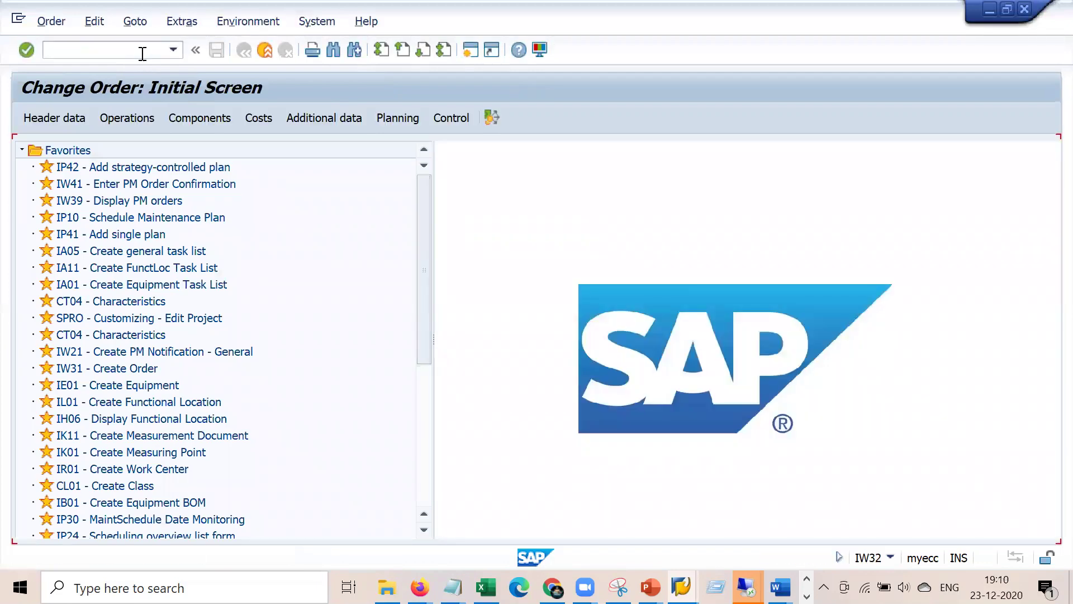
{"action": "key", "text": "Return"}
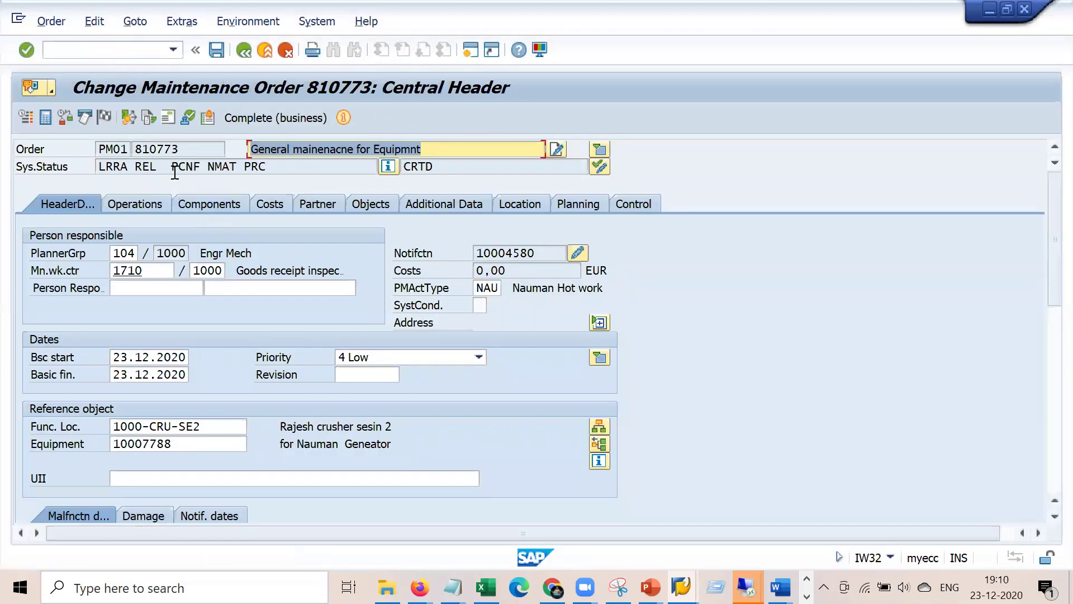
- Review the order's PCNF status and the control keys of operations 0010 and 0020
{"action": "left_click", "coordinate": [190, 166]}
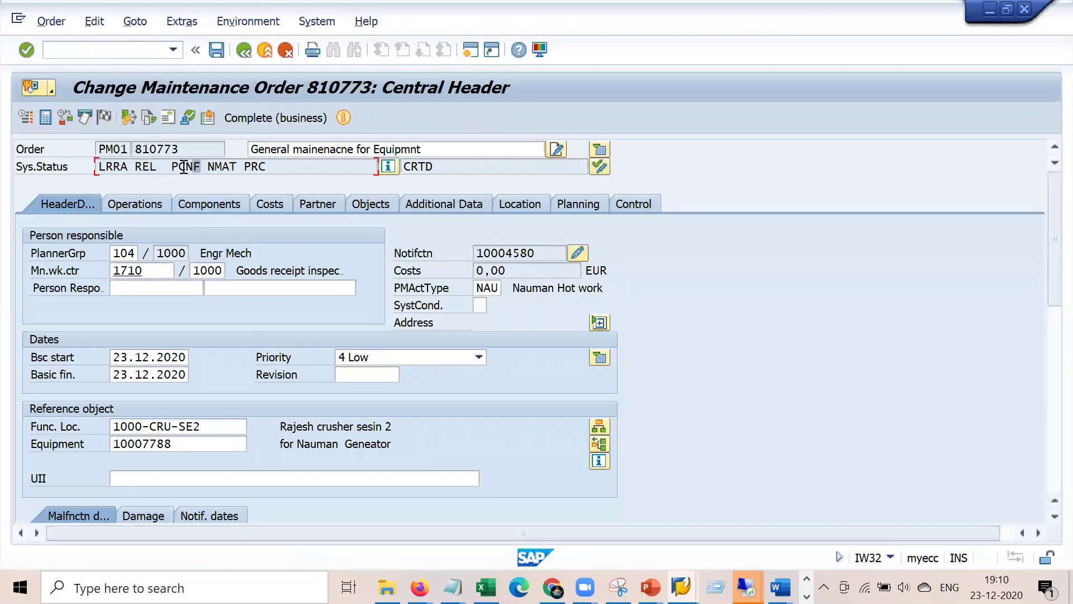
{"action": "left_click", "coordinate": [149, 203]}
{"action": "left_click", "coordinate": [221, 254]}
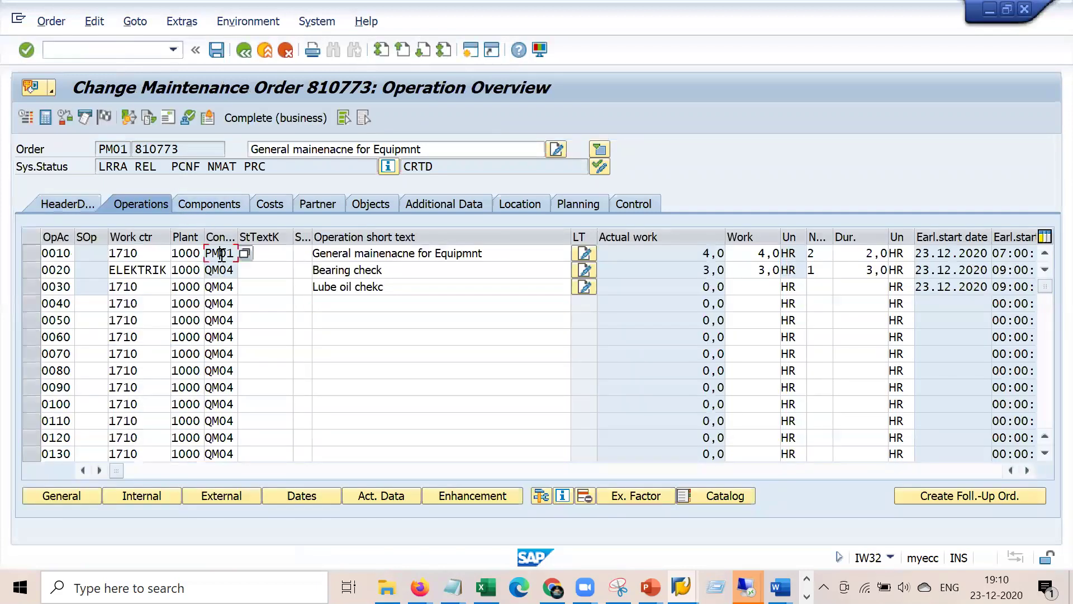
{"action": "left_click", "coordinate": [225, 271]}
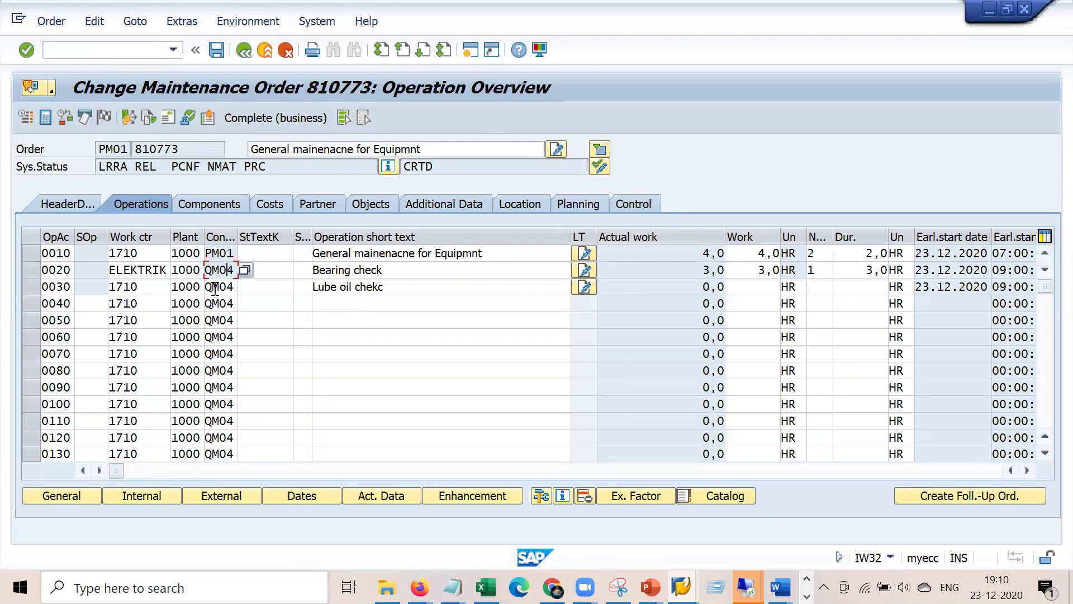
{"action": "left_click_drag", "start_coordinate": [193, 166], "coordinate": [171, 166]}
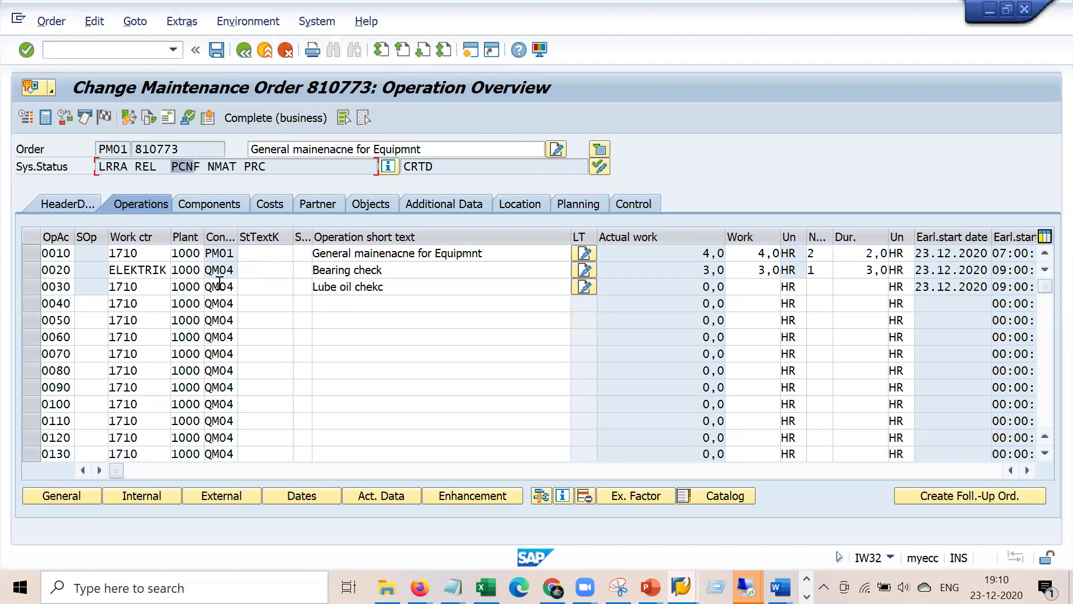
- Change operation 0030 (Lube oil chekc) control key from QM04 to PM01 and save the order
{"action": "left_click", "coordinate": [219, 283]}
{"action": "left_click_drag", "start_coordinate": [389, 284], "coordinate": [289, 281]}
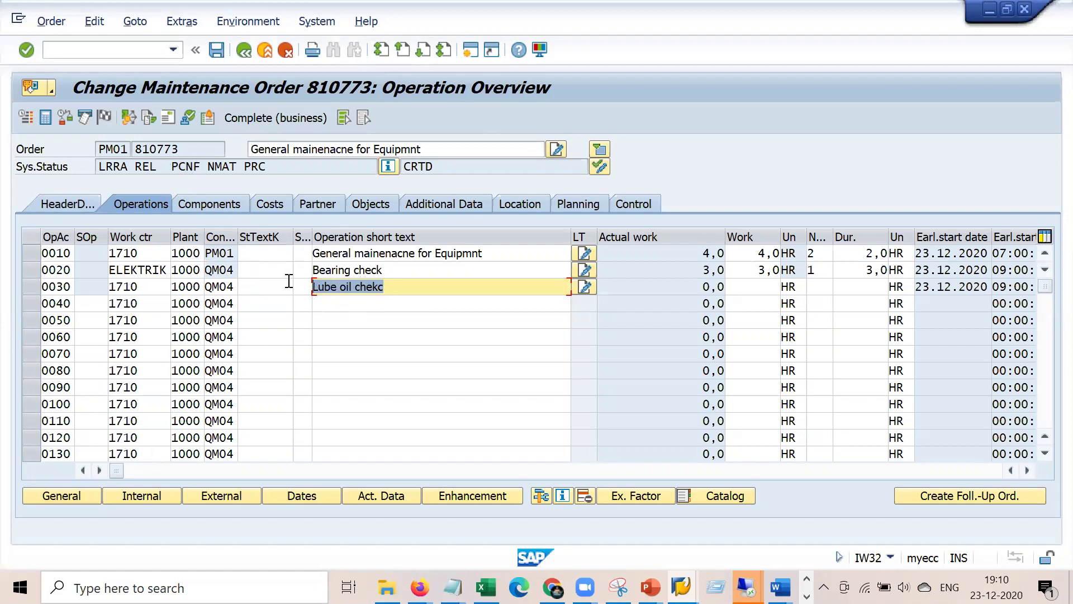
{"action": "left_click_drag", "start_coordinate": [414, 284], "coordinate": [269, 289]}
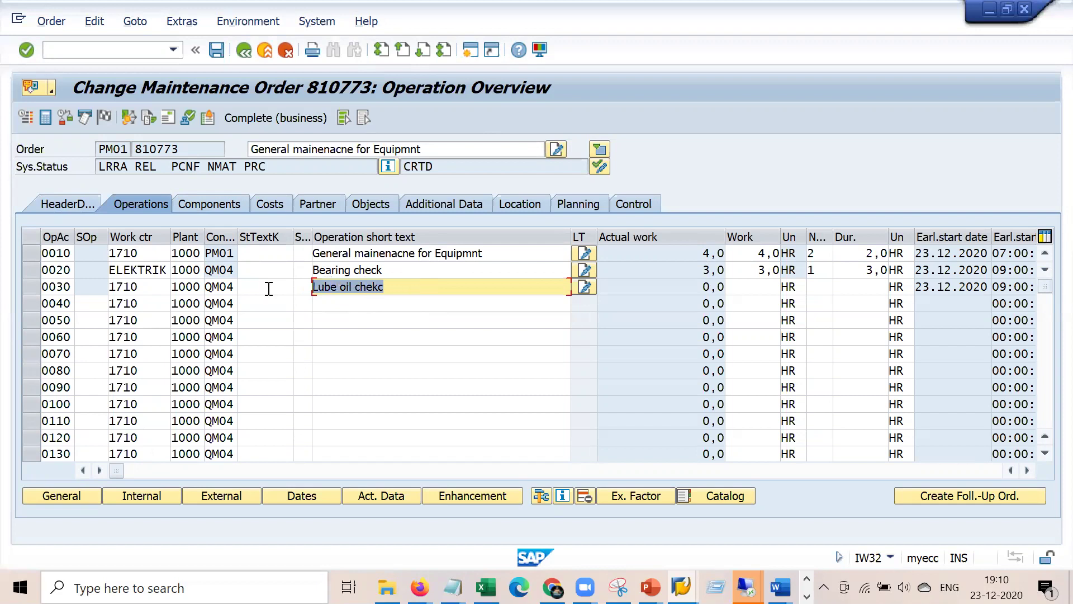
{"action": "double_click", "coordinate": [213, 285]}
{"action": "type", "text": "o"}
{"action": "type", "text": "m01"}
{"action": "key", "text": "Return"}
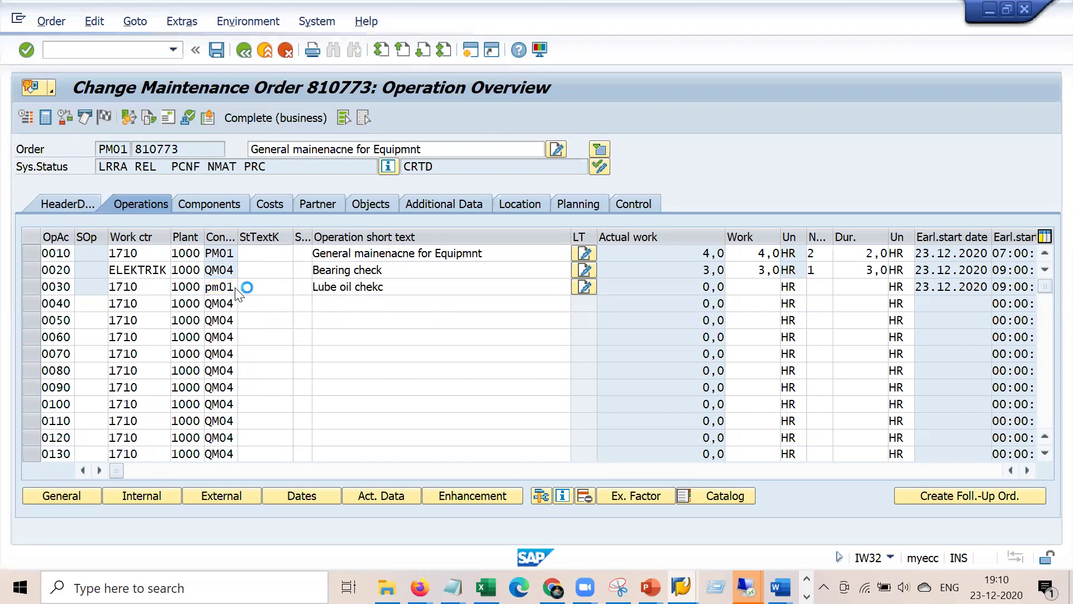
{"action": "left_click", "coordinate": [218, 50]}
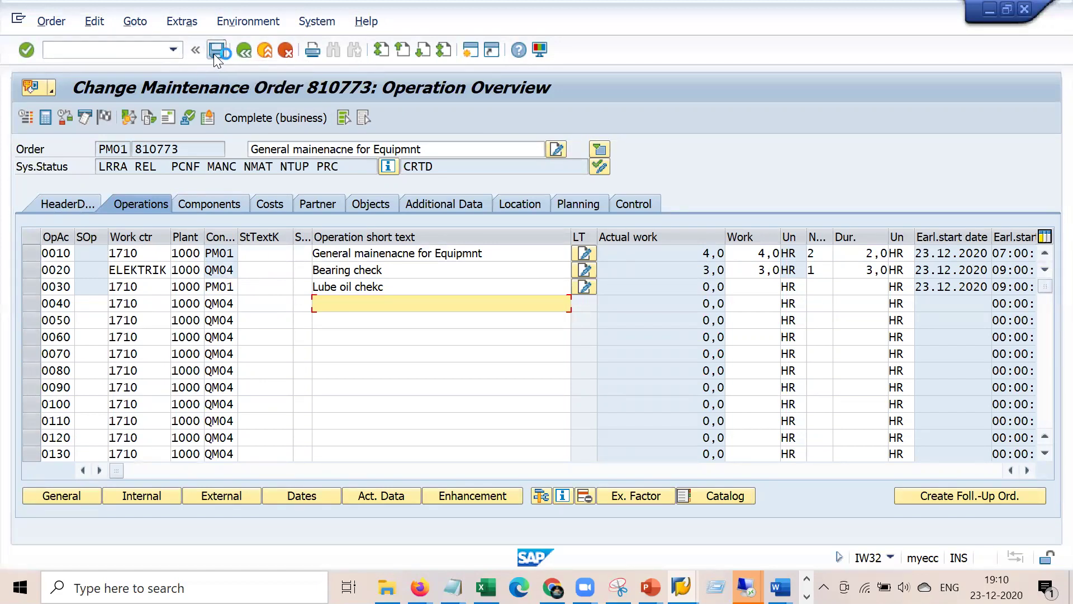
- Try Create Session, dismiss the session-limit error, and return to the maintenance order window
{"action": "left_click", "coordinate": [19, 19]}
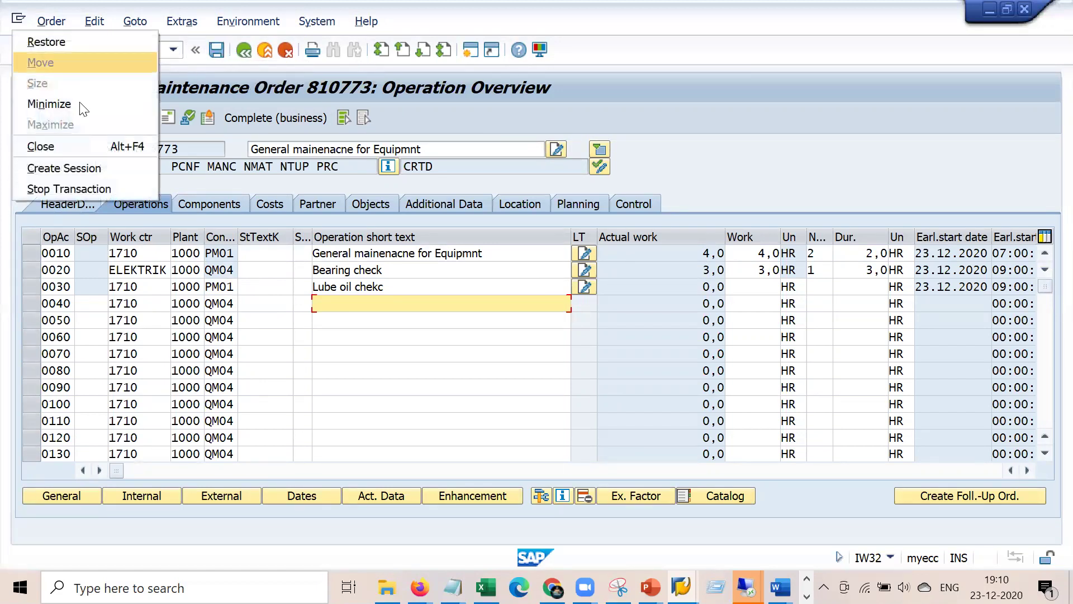
{"action": "left_click", "coordinate": [103, 162]}
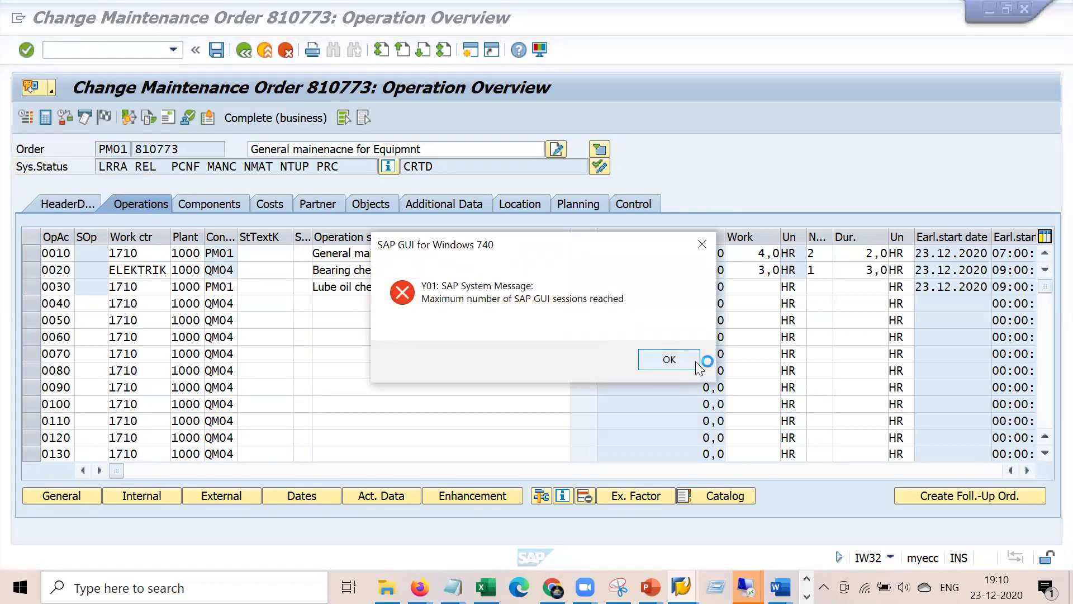
{"action": "left_click", "coordinate": [690, 358]}
{"action": "left_click", "coordinate": [746, 587]}
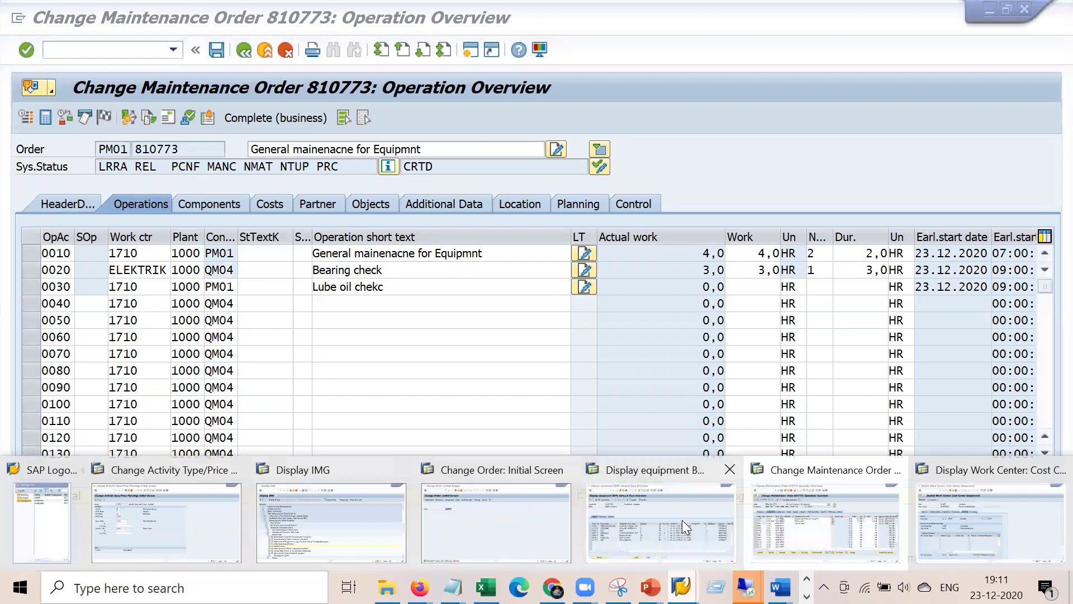
{"action": "left_click", "coordinate": [824, 523]}
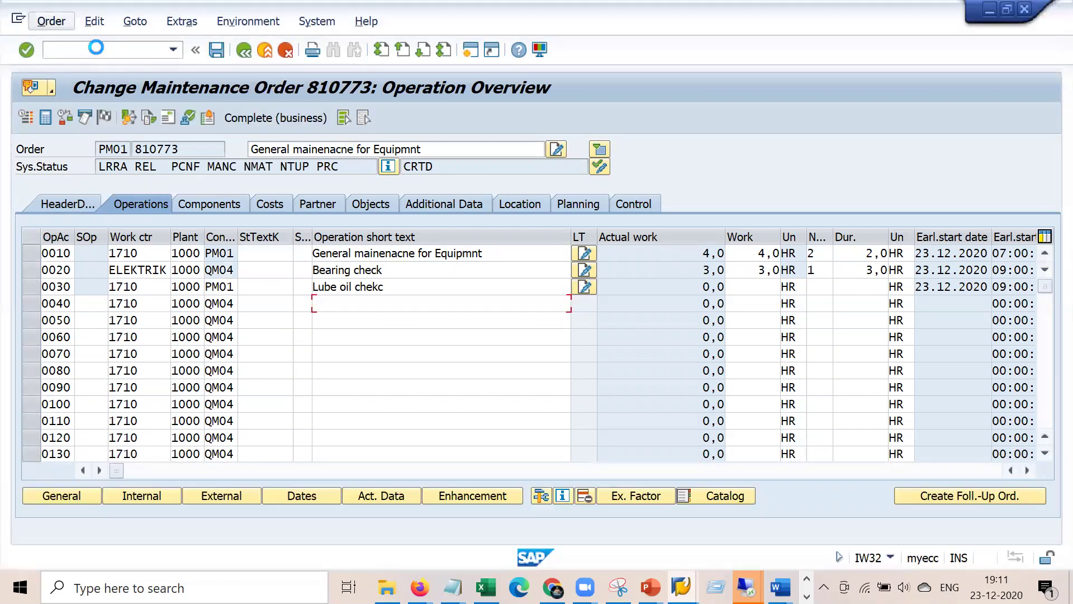
- Retry creating a session, dismiss the limit error again, and select the logon password field
{"action": "left_click", "coordinate": [19, 23]}
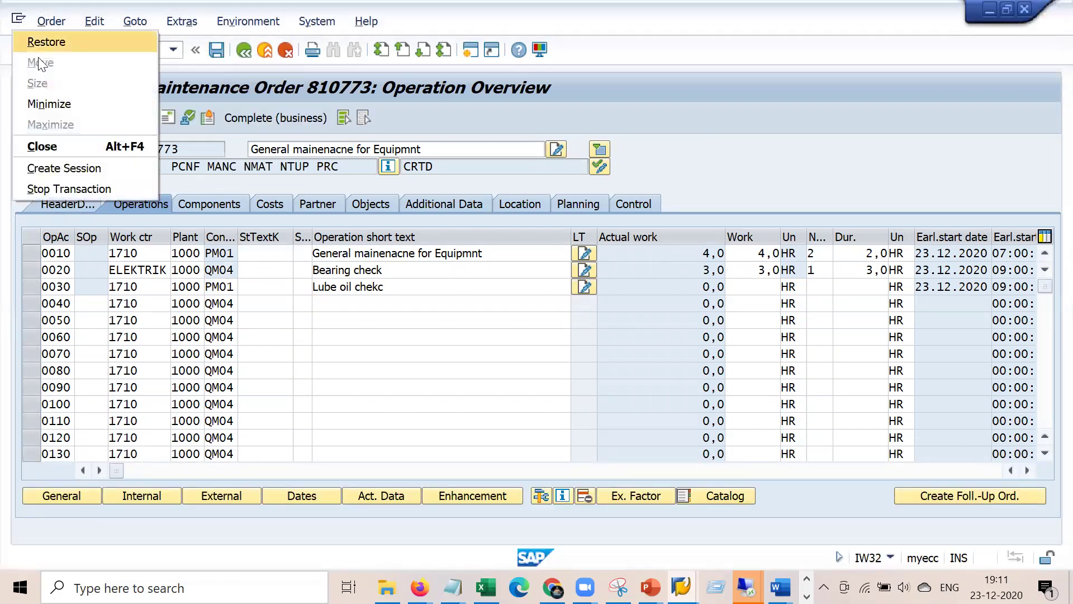
{"action": "left_click", "coordinate": [88, 184]}
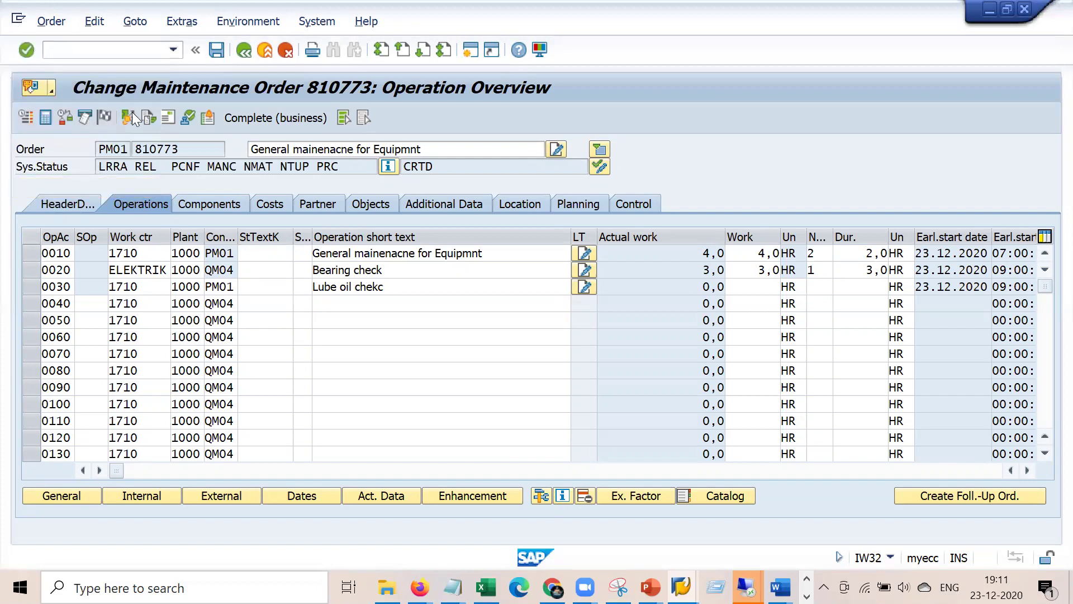
{"action": "left_click", "coordinate": [18, 21]}
{"action": "left_click", "coordinate": [72, 165]}
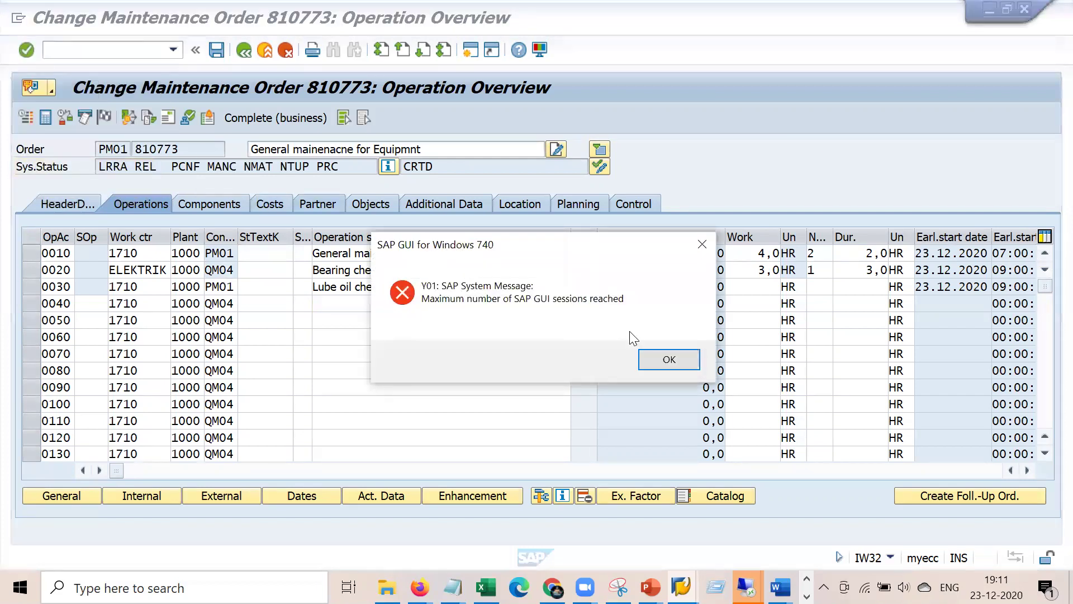
{"action": "left_click", "coordinate": [654, 361]}
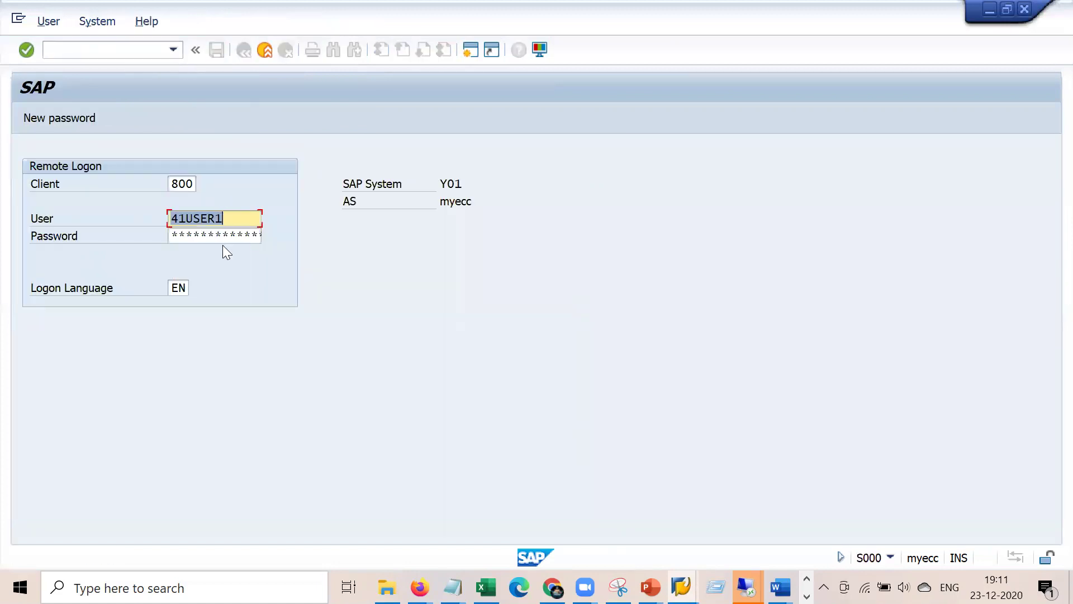
{"action": "left_click", "coordinate": [223, 241]}
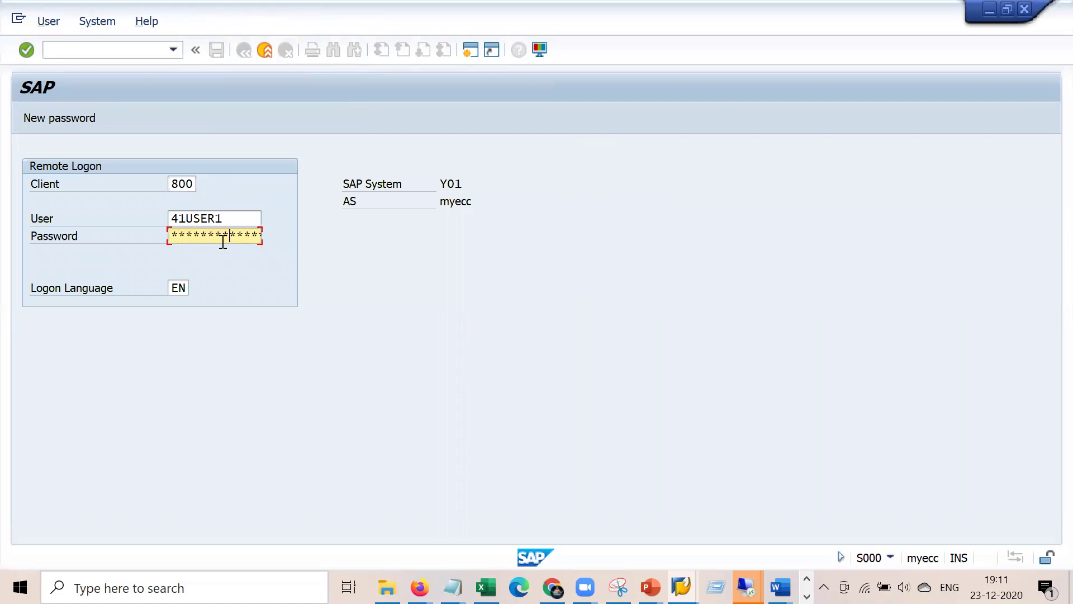
- Log back on and open the IW41 confirmation for order 810773, operation 0030
{"action": "key", "text": "Return"}
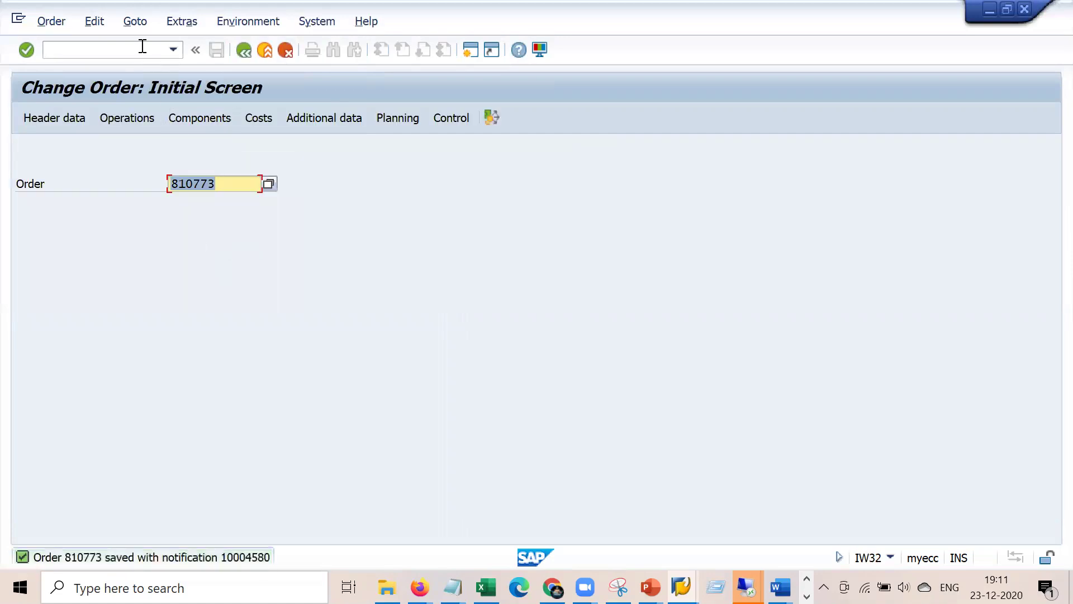
{"action": "left_click", "coordinate": [143, 46]}
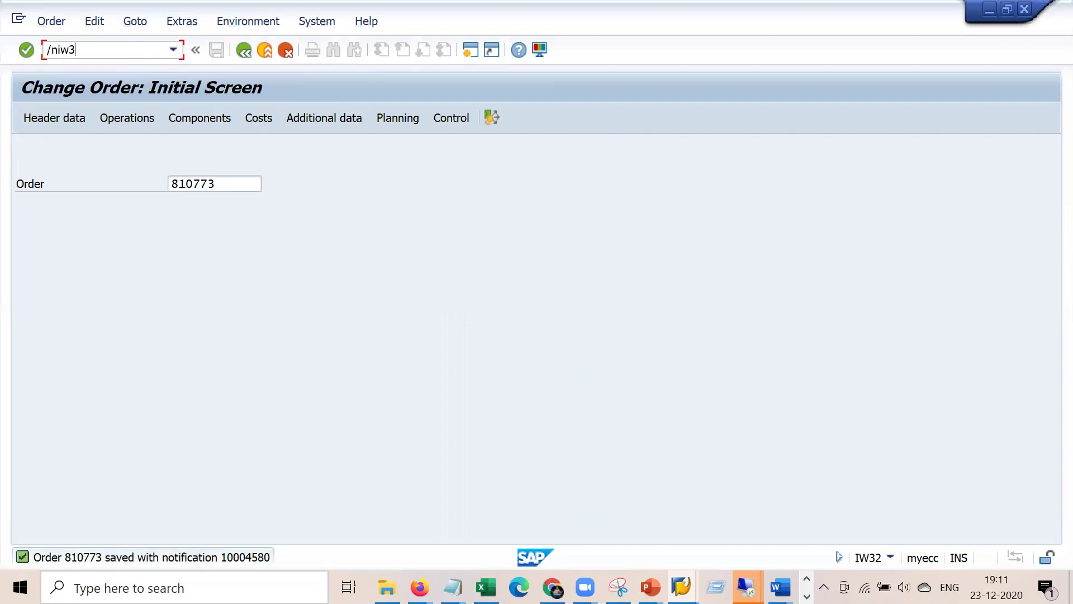
{"action": "type", "text": "/niw41"}
{"action": "key", "text": "Return"}
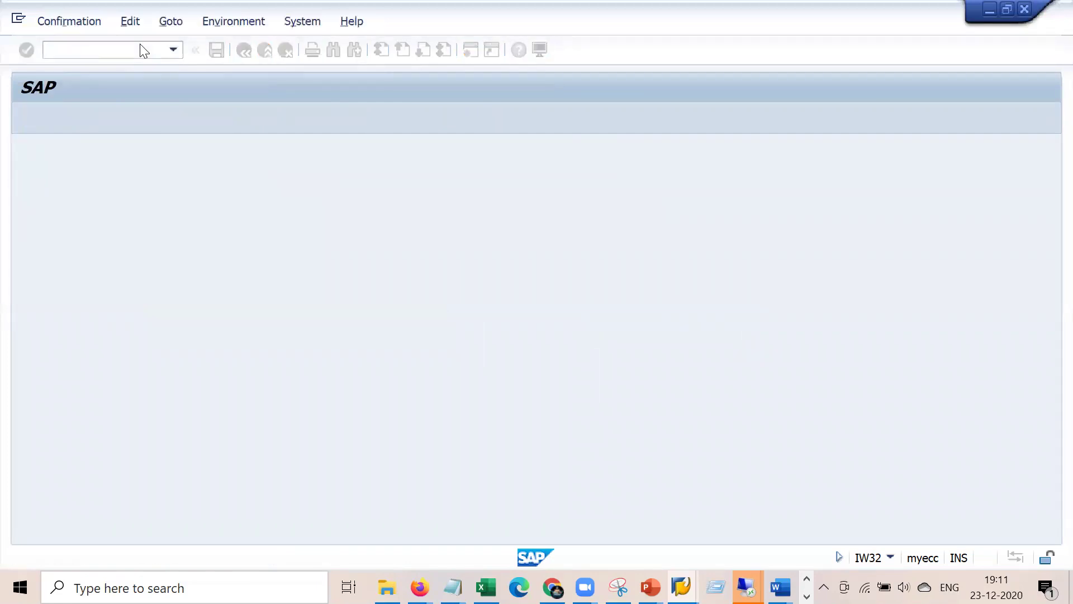
{"action": "key", "text": "Tab"}
{"action": "key", "text": "Tab"}
{"action": "key", "text": "Down"}
{"action": "key", "text": "Down"}
{"action": "key", "text": "Down"}
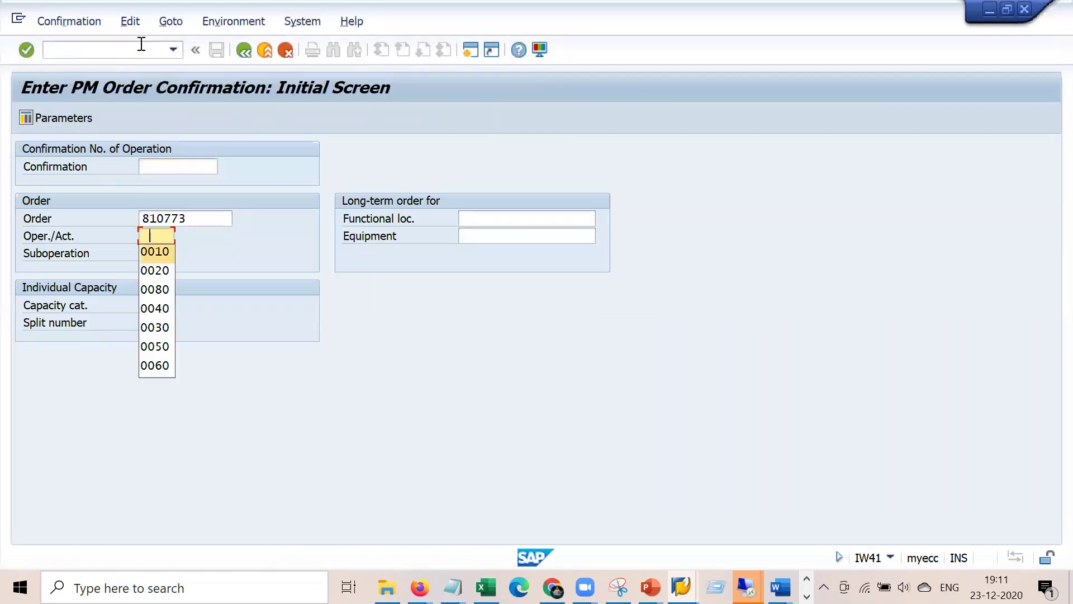
{"action": "key", "text": "Down"}
{"action": "key", "text": "Down"}
{"action": "key", "text": "Return"}
{"action": "key", "text": "Return"}
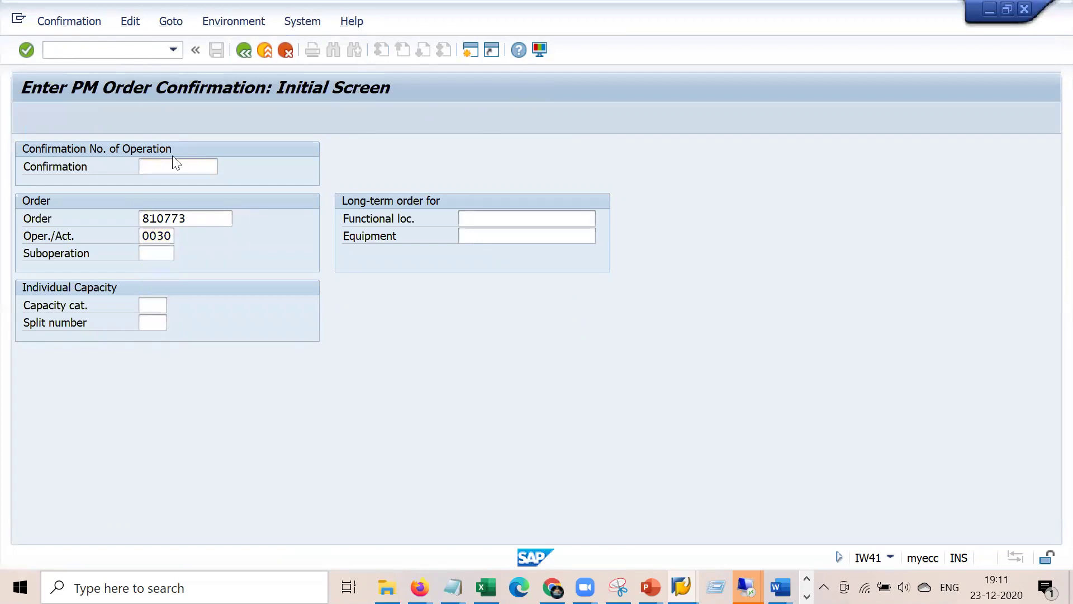
- Tick Final Confirmation and No Remaining Work, save, and log on again to complete it
{"action": "left_click", "coordinate": [191, 272]}
{"action": "left_click", "coordinate": [147, 289]}
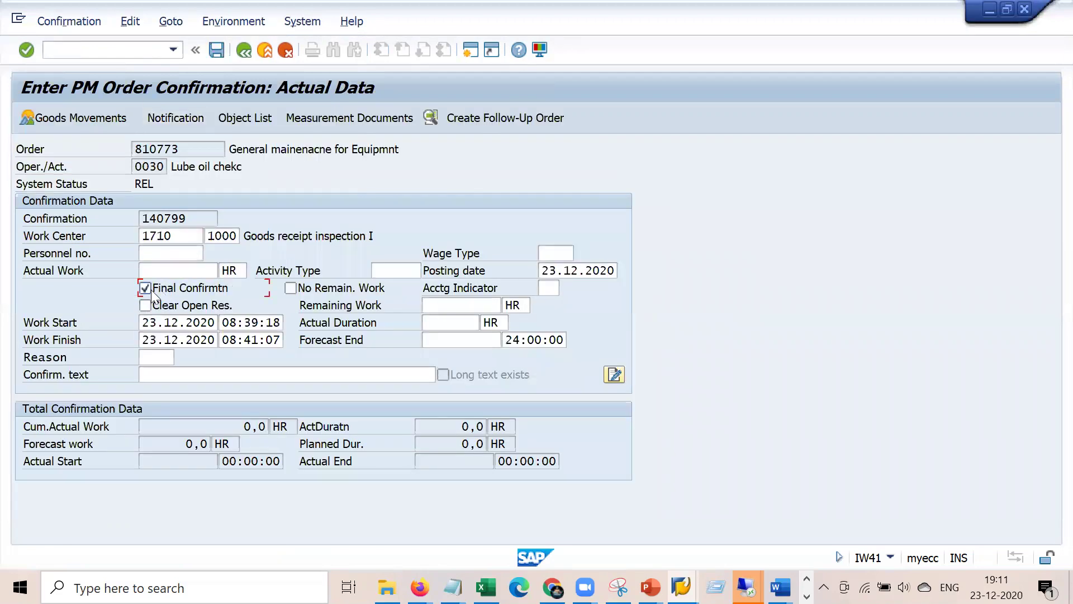
{"action": "left_click", "coordinate": [290, 289]}
{"action": "left_click", "coordinate": [216, 50]}
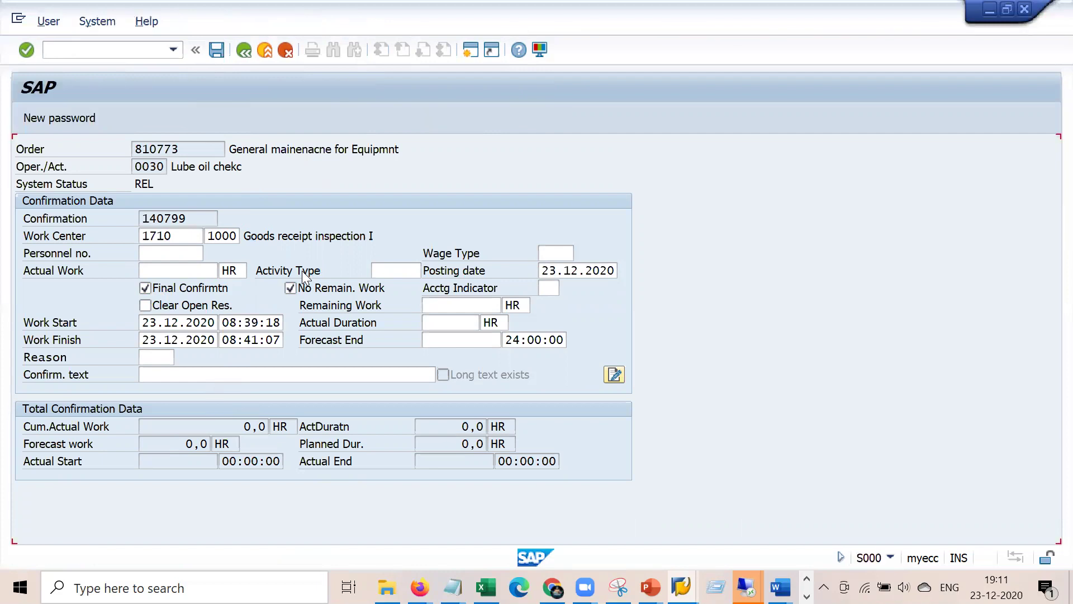
{"action": "left_click", "coordinate": [216, 232]}
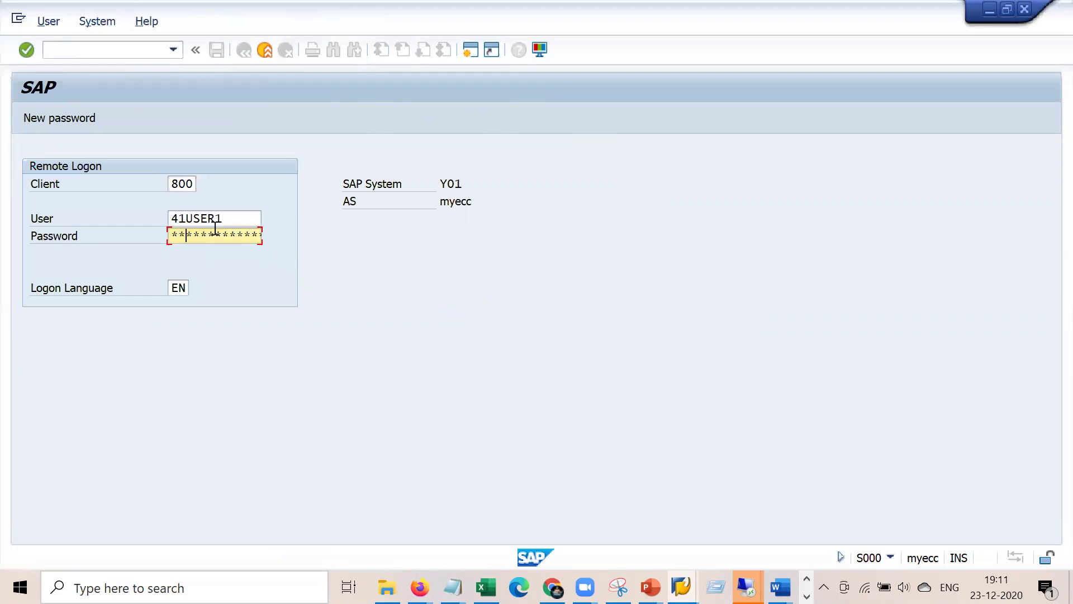
{"action": "key", "text": "Return"}
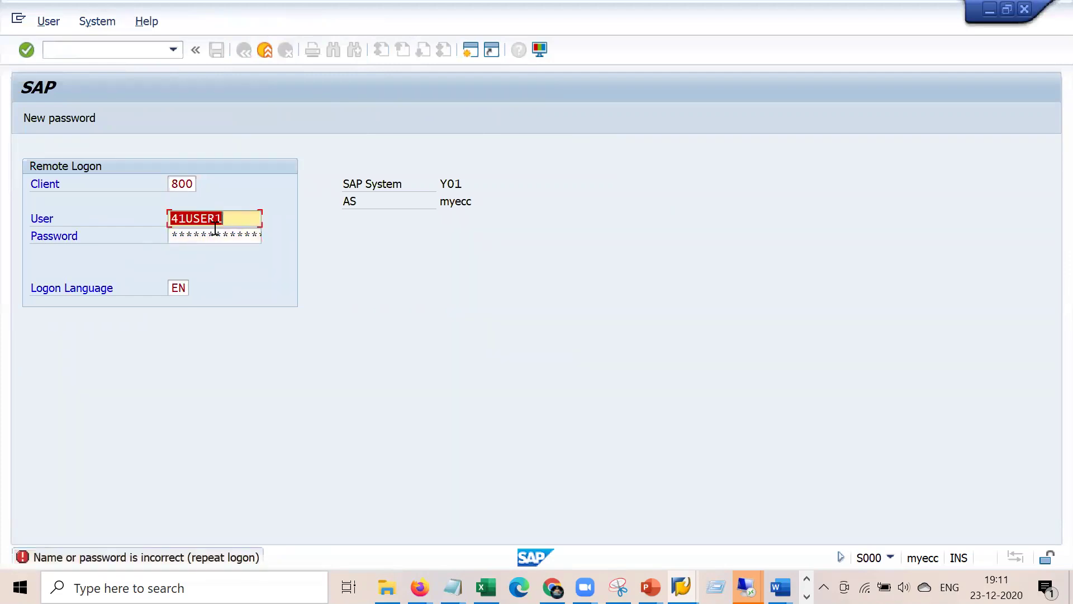
{"action": "left_click", "coordinate": [216, 232]}
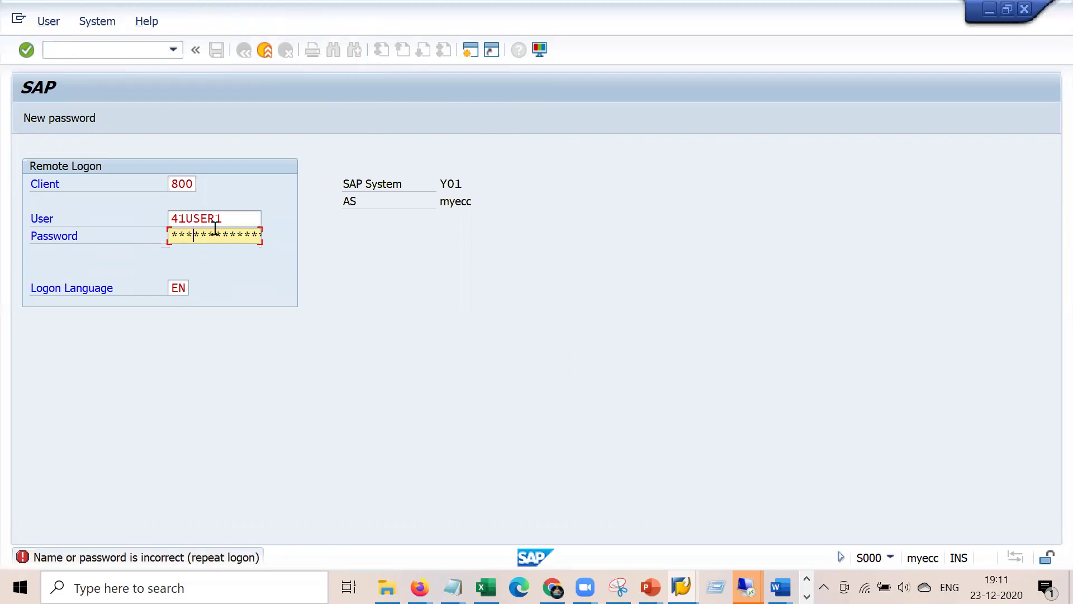
{"action": "key", "text": "Return"}
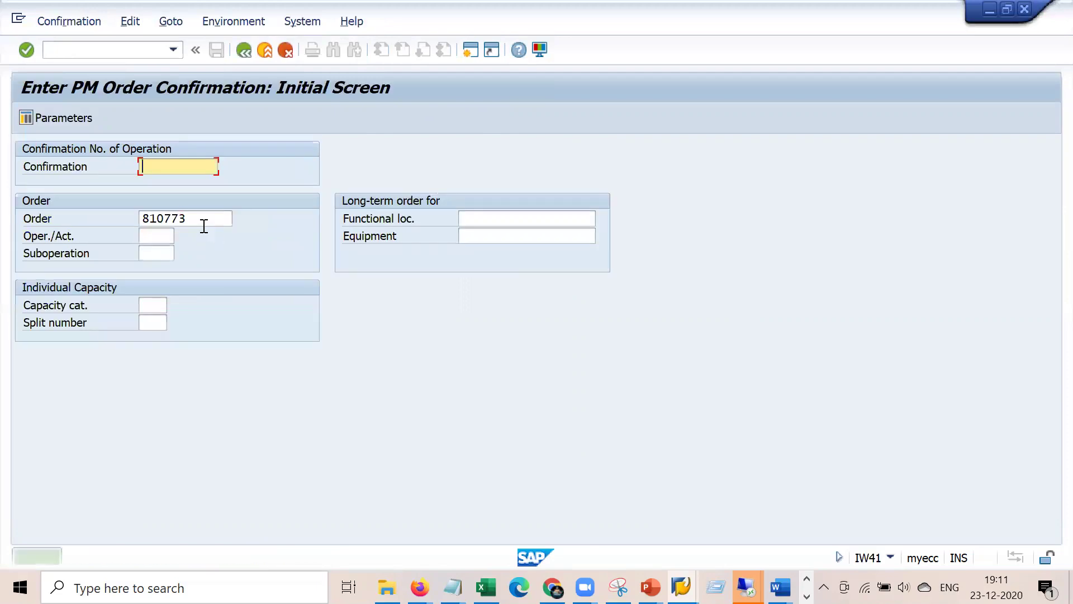
- Launch /niw32 to change order 810773
{"action": "left_click", "coordinate": [126, 45]}
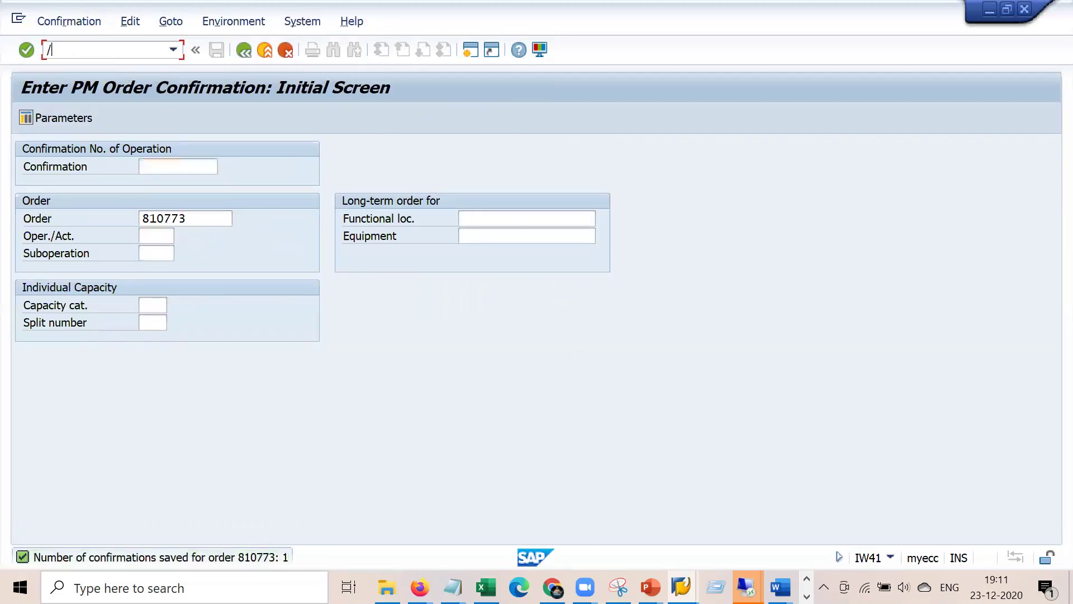
{"action": "type", "text": "/niw32"}
{"action": "key", "text": "Return"}
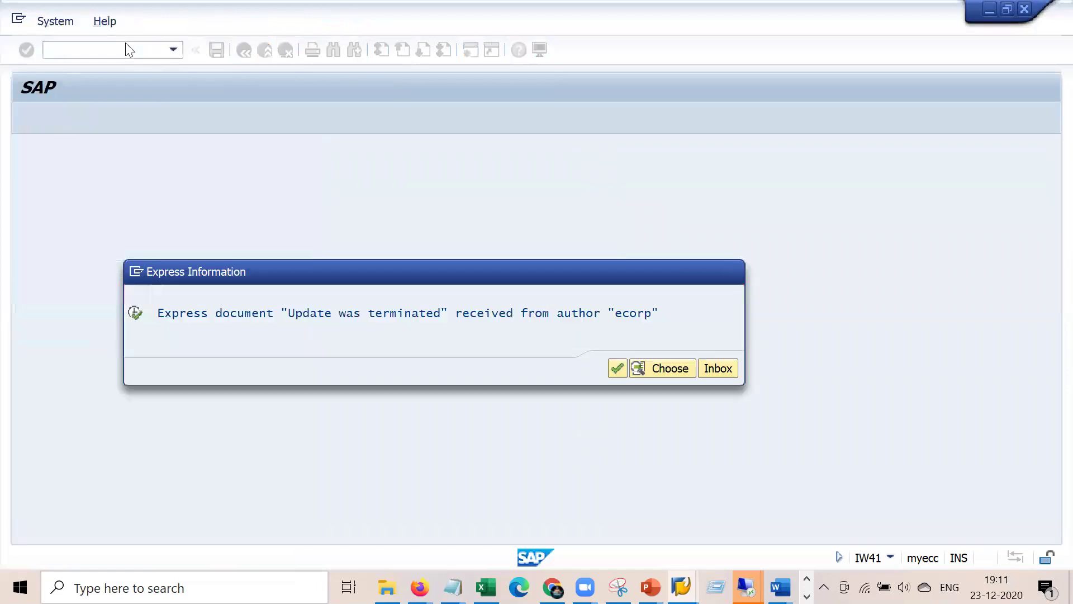
- Dismiss the express notice and open order 810773, now showing CNF status
{"action": "key", "text": "Escape"}
{"action": "key", "text": "Return"}
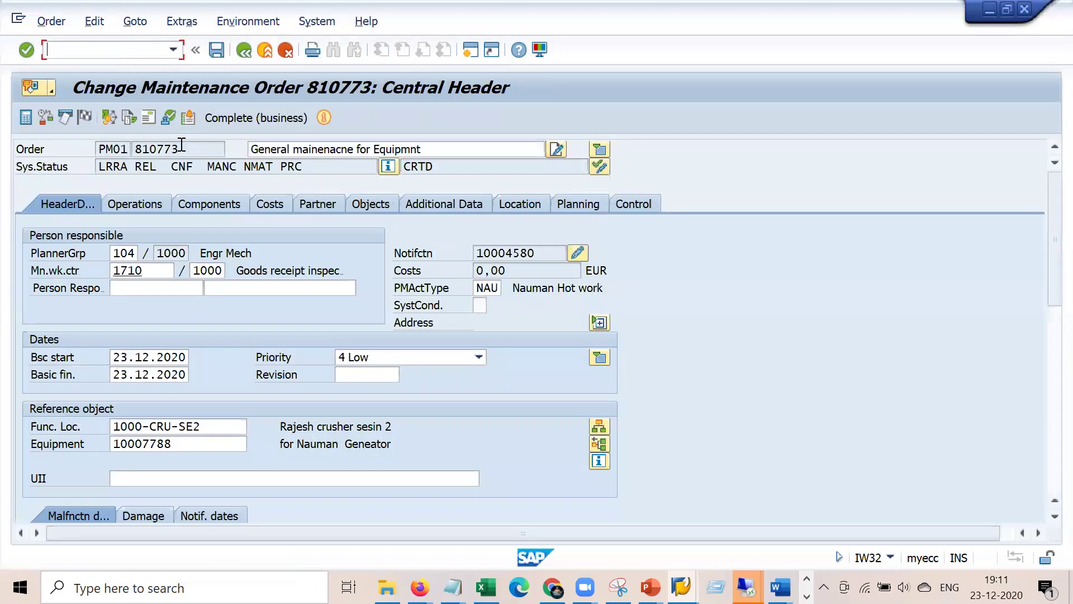
{"action": "left_click_drag", "start_coordinate": [193, 167], "coordinate": [170, 167]}
- Add a settlement rule line with category CTR and receiver cost center 2200
{"action": "left_click", "coordinate": [120, 23]}
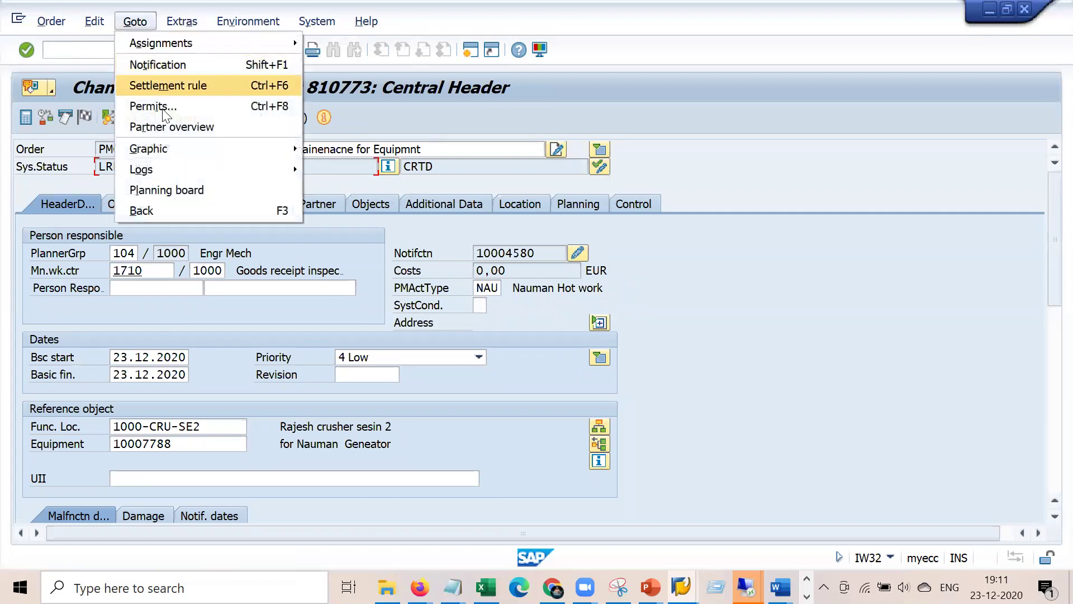
{"action": "left_click", "coordinate": [206, 86]}
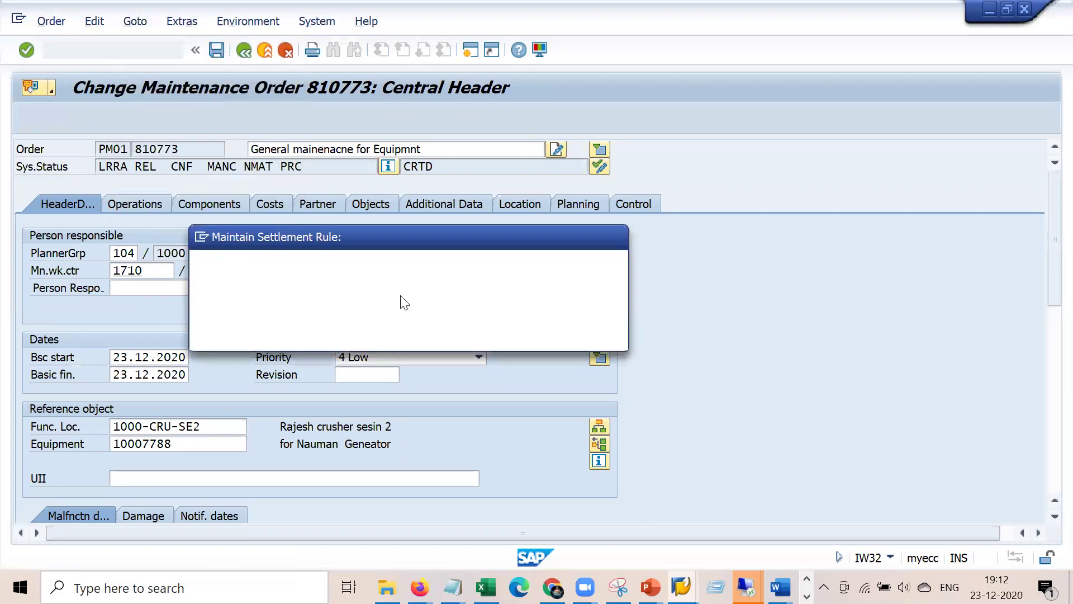
{"action": "left_click", "coordinate": [482, 263]}
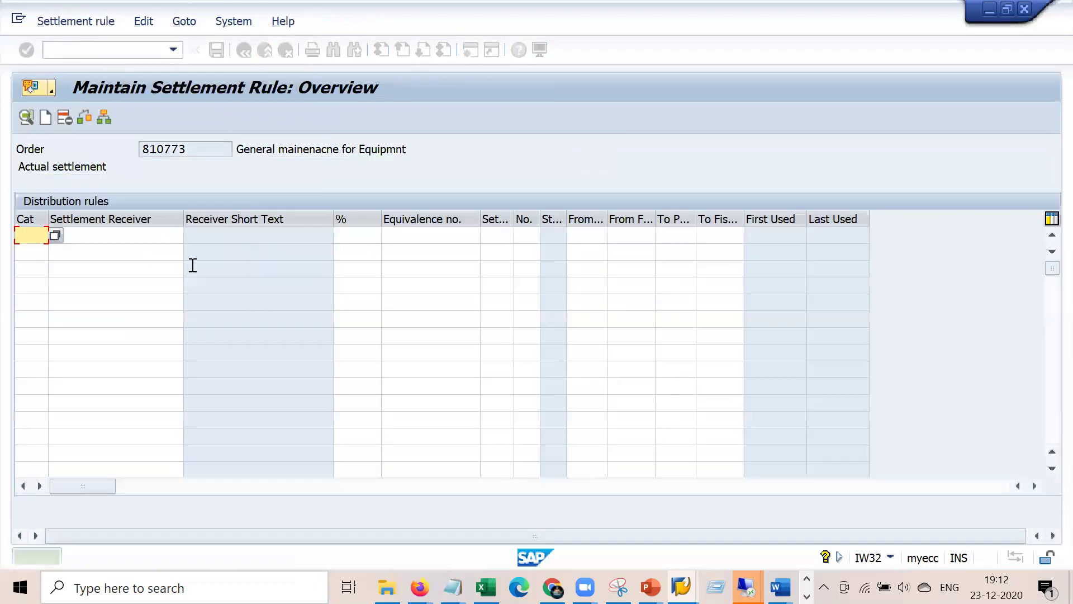
{"action": "type", "text": "ctr"}
{"action": "key", "text": "Tab"}
{"action": "type", "text": "2200"}
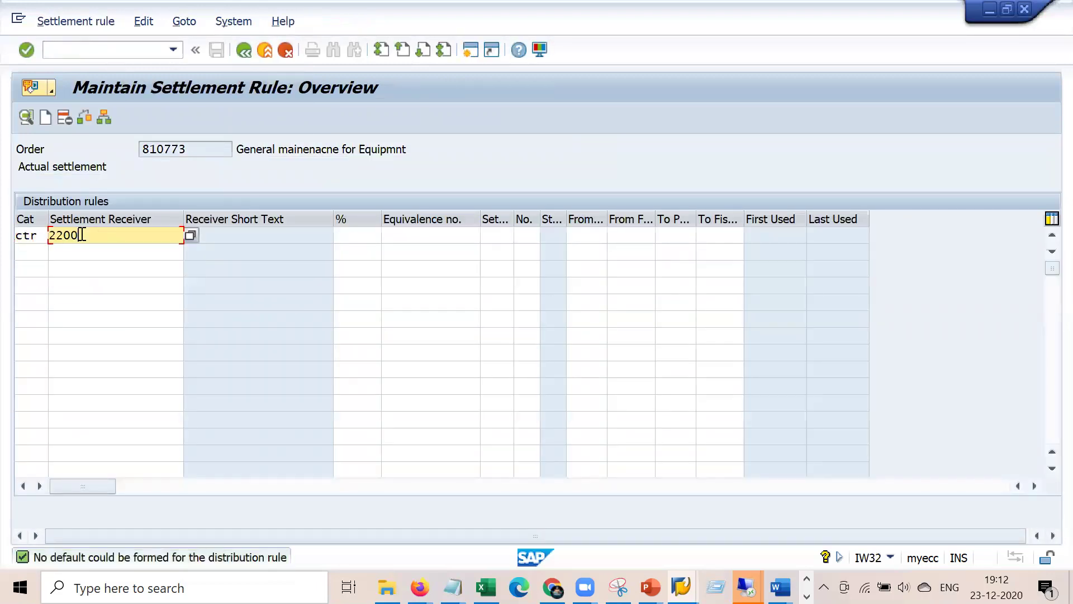
{"action": "key", "text": "Return"}
{"action": "key", "text": "shift+Tab"}
{"action": "key", "text": "BackSpace"}
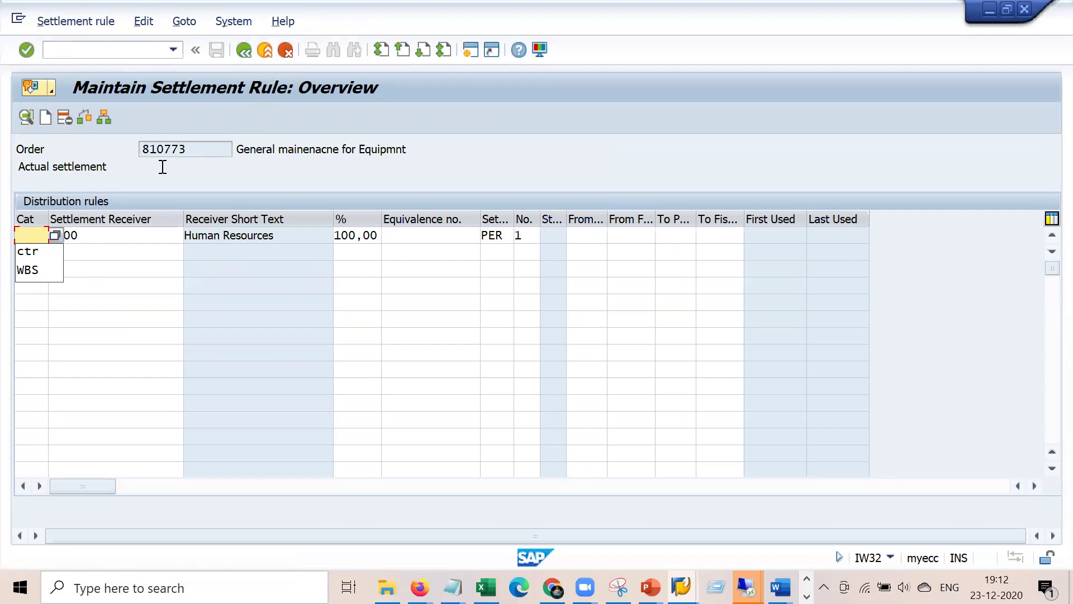
{"action": "type", "text": "ctr"}
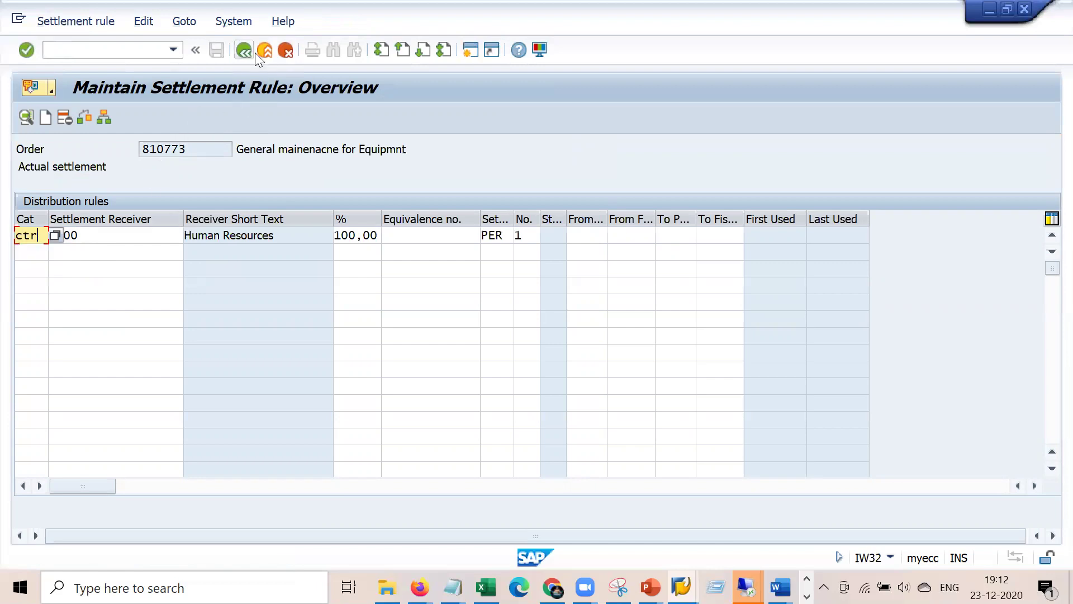
- Return to the order and save it with the new settlement rule
{"action": "left_click", "coordinate": [242, 52]}
{"action": "left_click", "coordinate": [216, 50]}
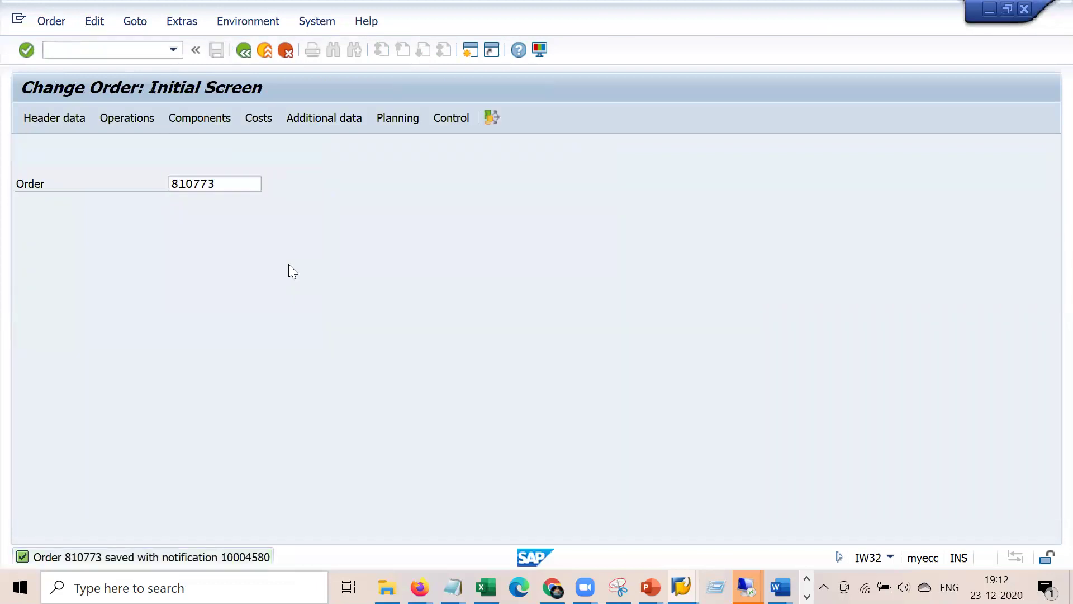
{"action": "key", "text": "Return"}
- Reopen order 810773 and show its plan/actual report: 615000 Repair Hours, 84,00 EUR actual
{"action": "left_click", "coordinate": [367, 333]}
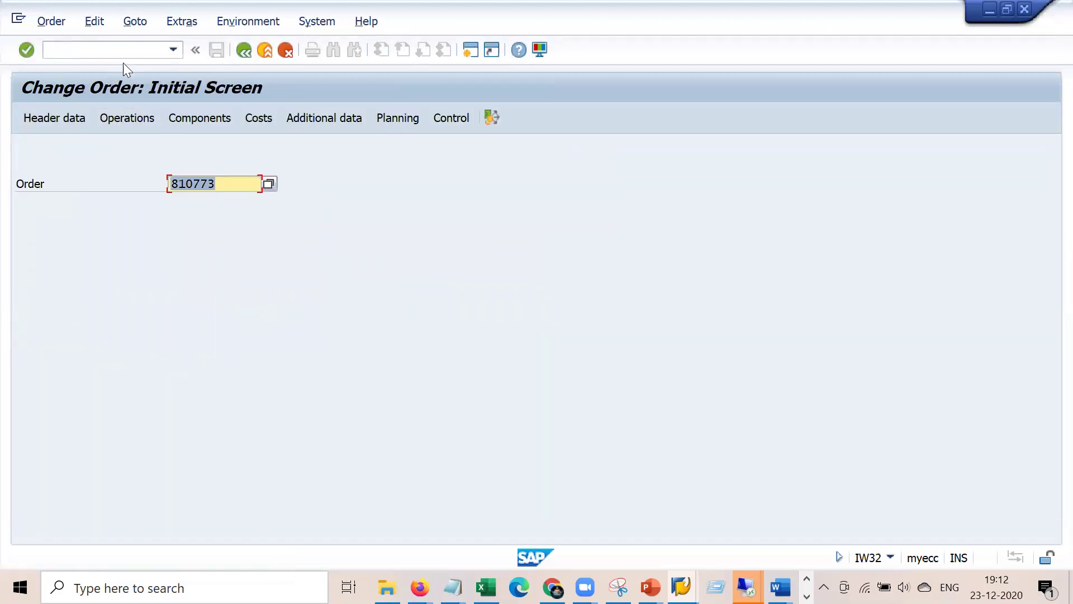
{"action": "key", "text": "Return"}
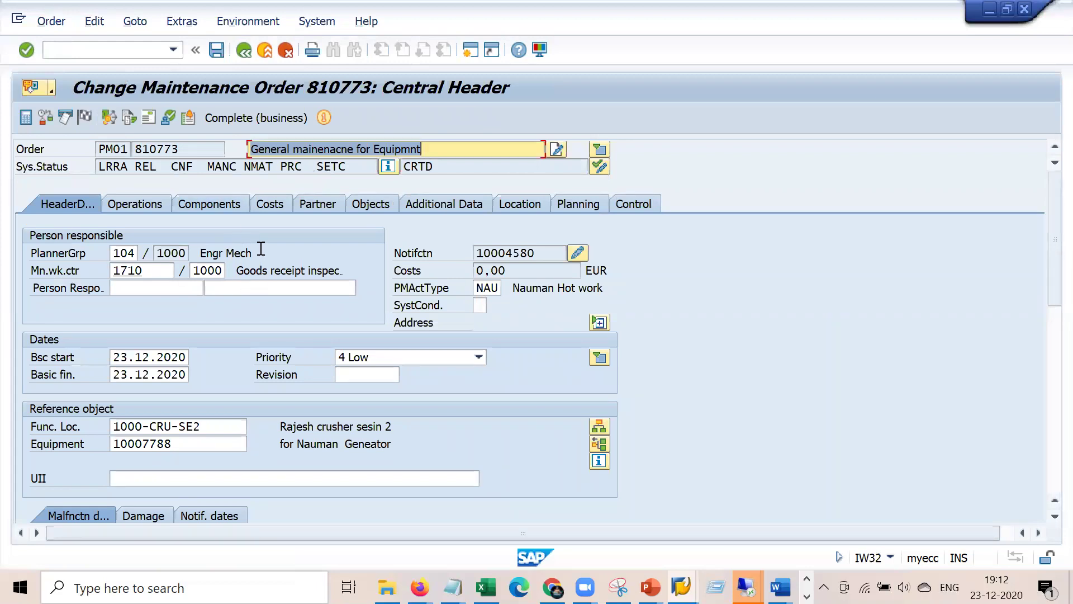
{"action": "left_click", "coordinate": [276, 205]}
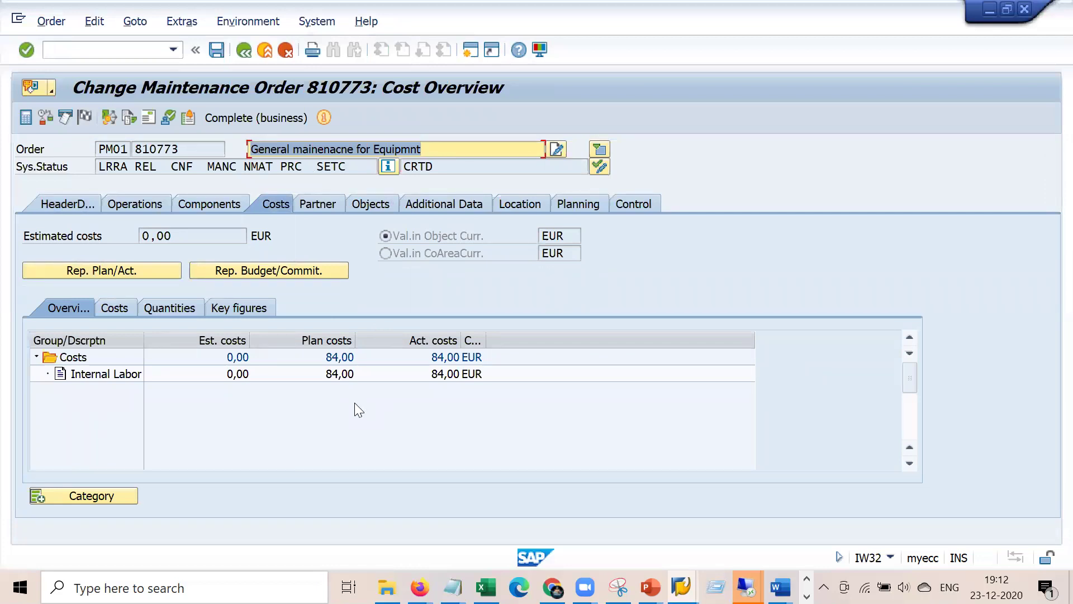
{"action": "left_click", "coordinate": [354, 402]}
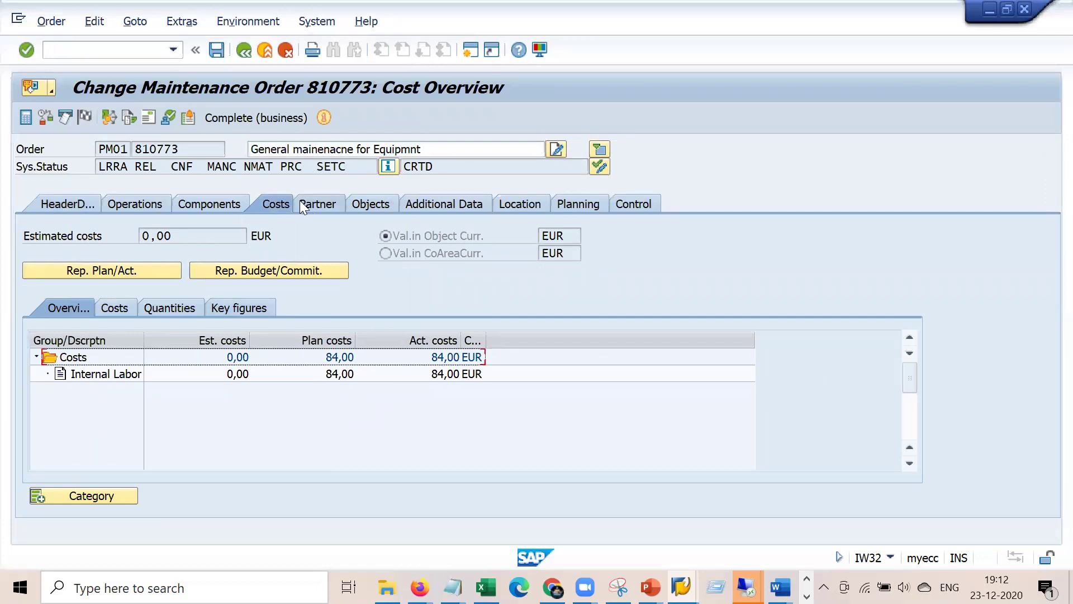
{"action": "left_click", "coordinate": [126, 269]}
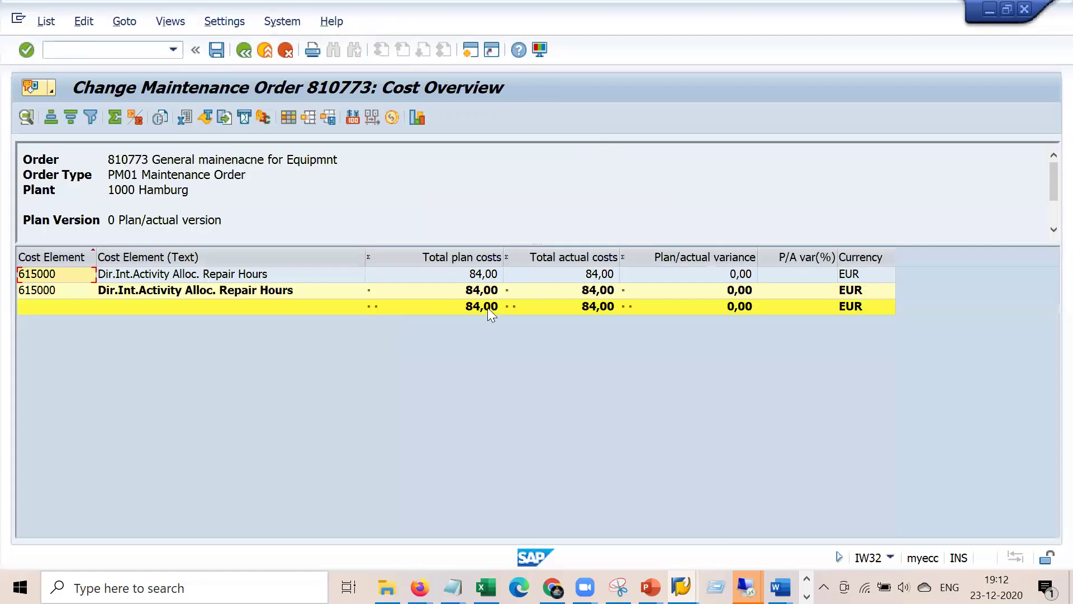
{"action": "left_click", "coordinate": [600, 305]}
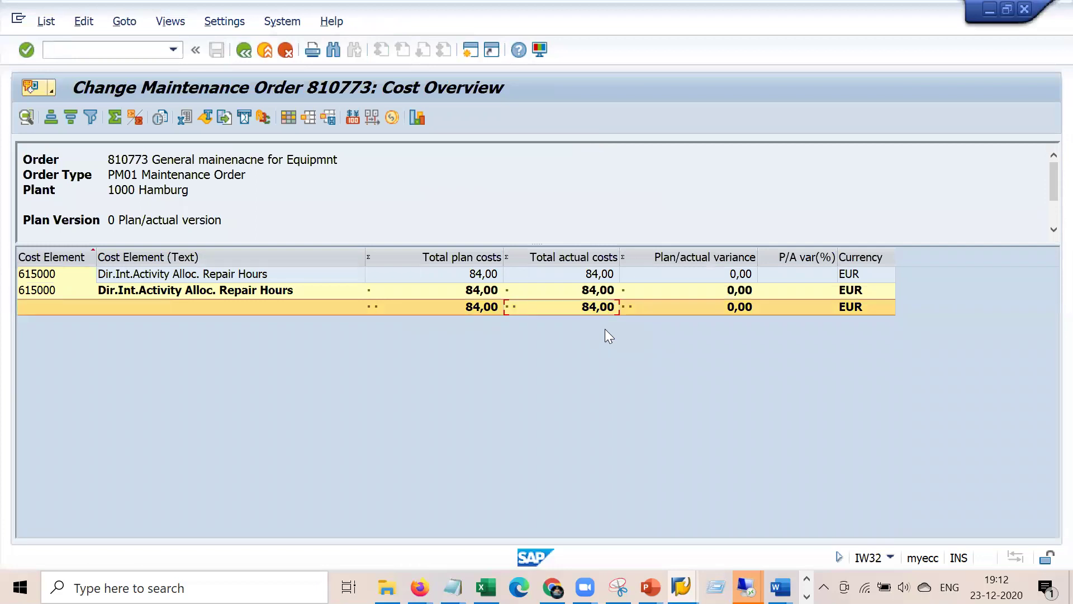
- Snip the order's cost report and highlight the 84,00 actual total in Snipping Tool
{"action": "left_click", "coordinate": [618, 587]}
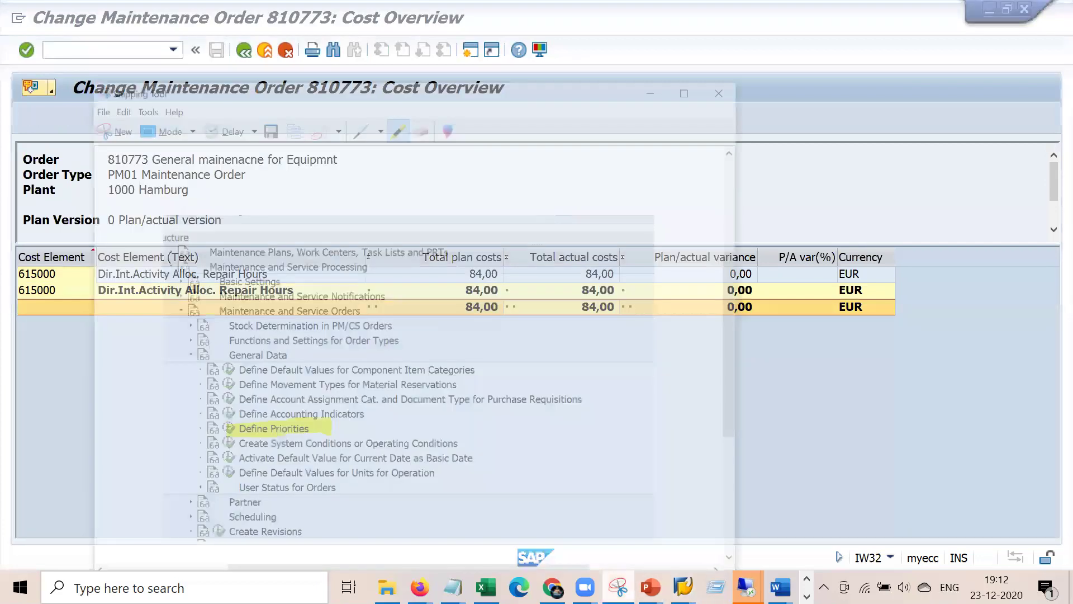
{"action": "left_click", "coordinate": [35, 56]}
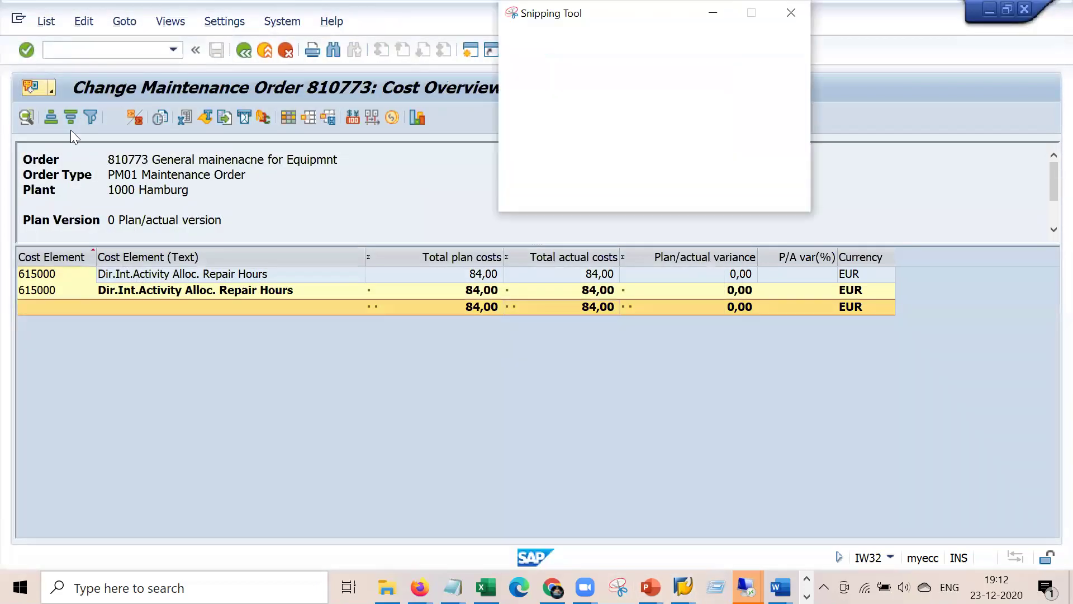
{"action": "left_click_drag", "start_coordinate": [11, 97], "coordinate": [896, 338]}
{"action": "mouse_move", "coordinate": [658, 372]}
{"action": "left_mouse_down"}
{"action": "mouse_move", "coordinate": [715, 358]}
{"action": "mouse_move", "coordinate": [658, 362]}
{"action": "mouse_move", "coordinate": [657, 372]}
{"action": "left_mouse_up"}
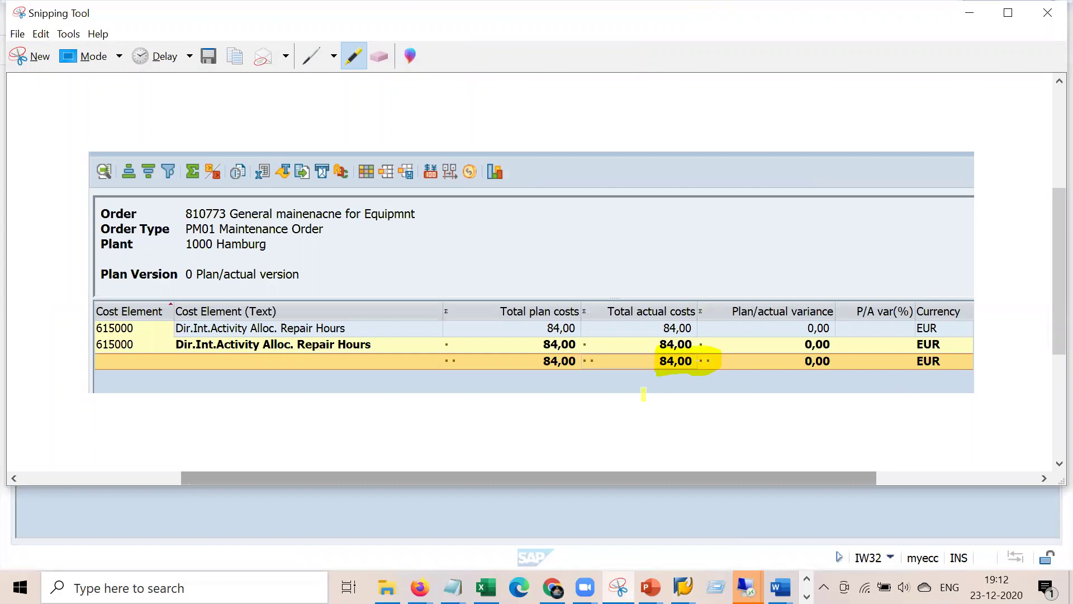
{"action": "key", "text": "alt+Tab"}
{"action": "left_click", "coordinate": [136, 50]}
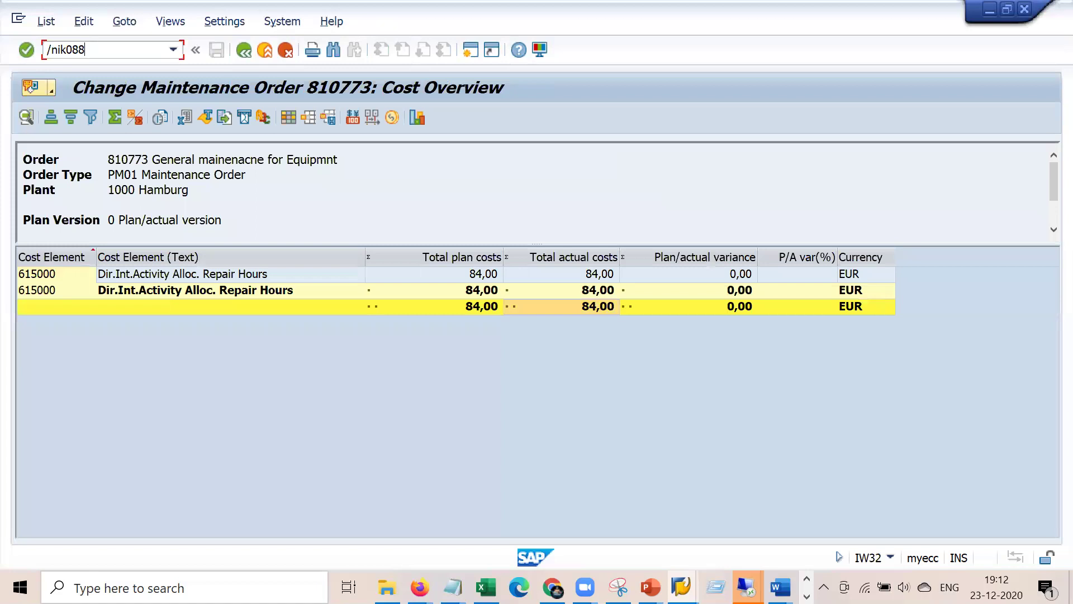
- Run a KO88 test settlement of order 810773 for period 12
{"action": "key", "text": "Return"}
{"action": "type", "text": "k"}
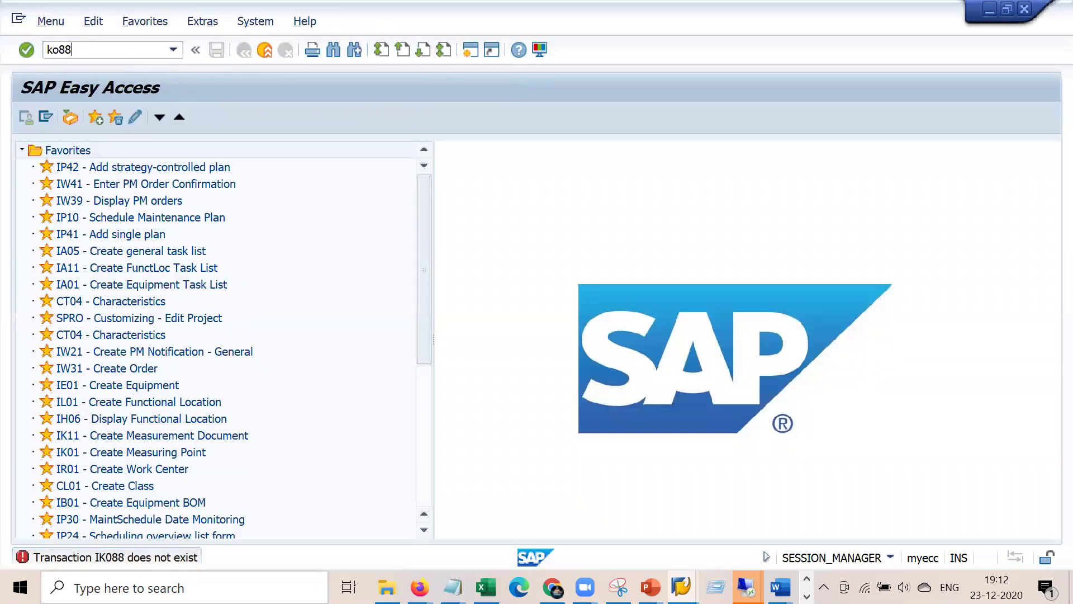
{"action": "type", "text": "o88"}
{"action": "key", "text": "Return"}
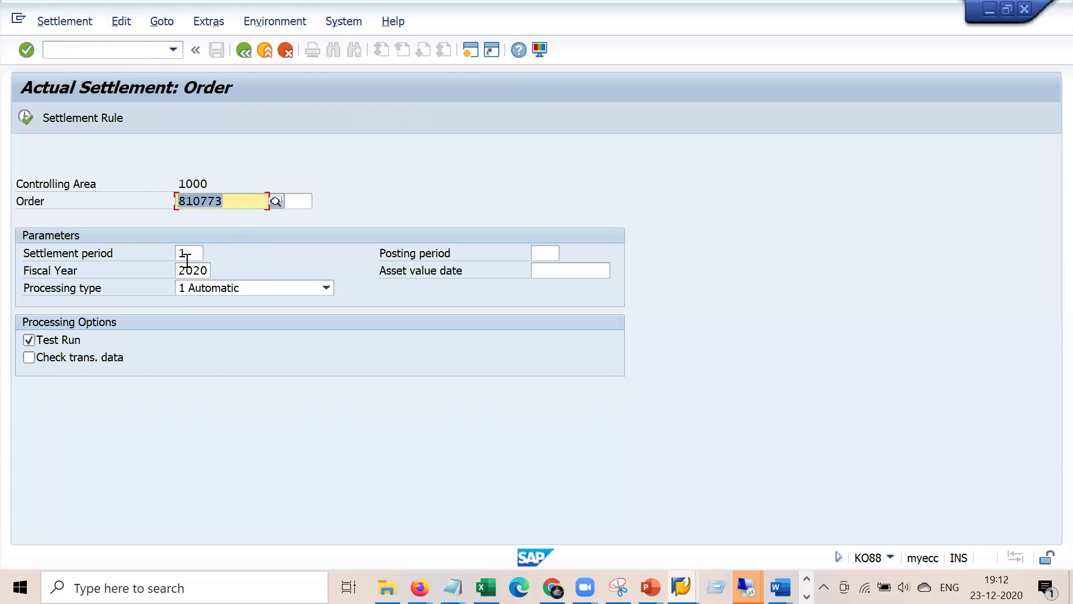
{"action": "left_click", "coordinate": [194, 250]}
{"action": "type", "text": "2"}
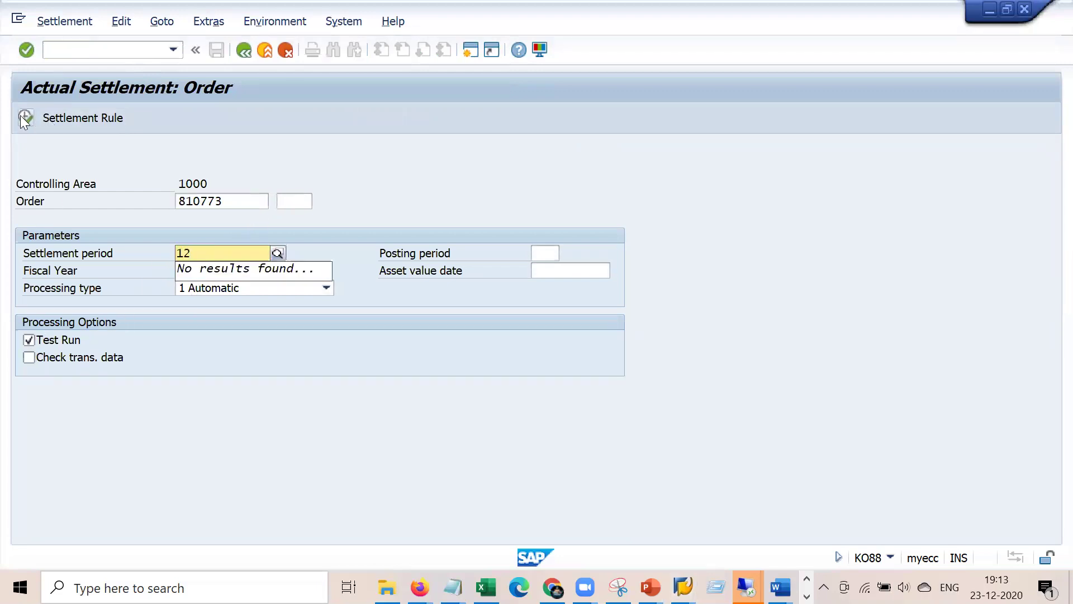
{"action": "key", "text": "F8"}
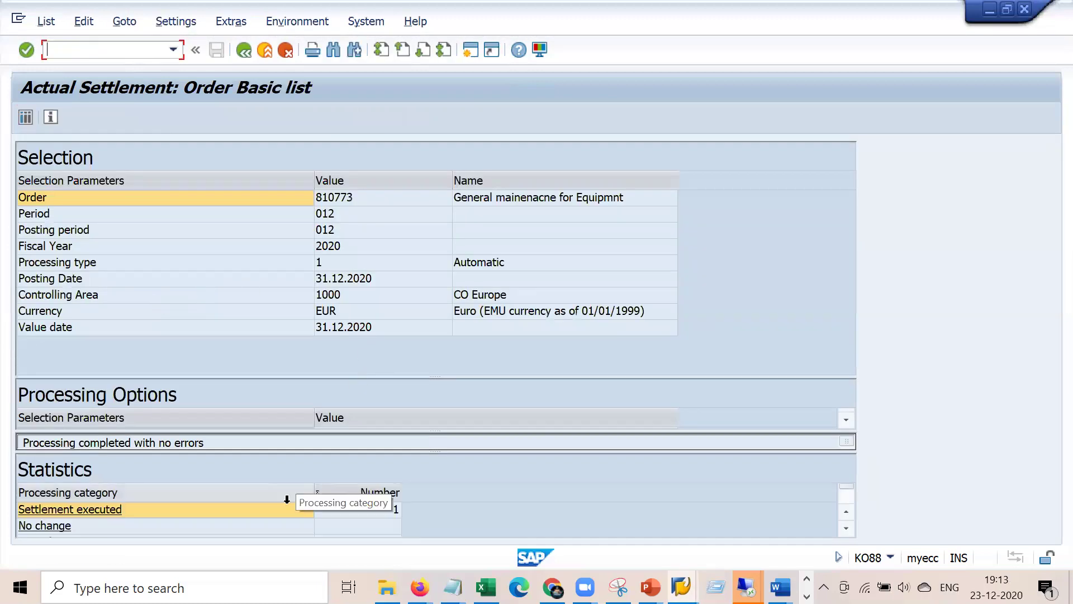
- Check the detail list showing 84,00 settled to cost center 2200, then go back
{"action": "left_click", "coordinate": [25, 117]}
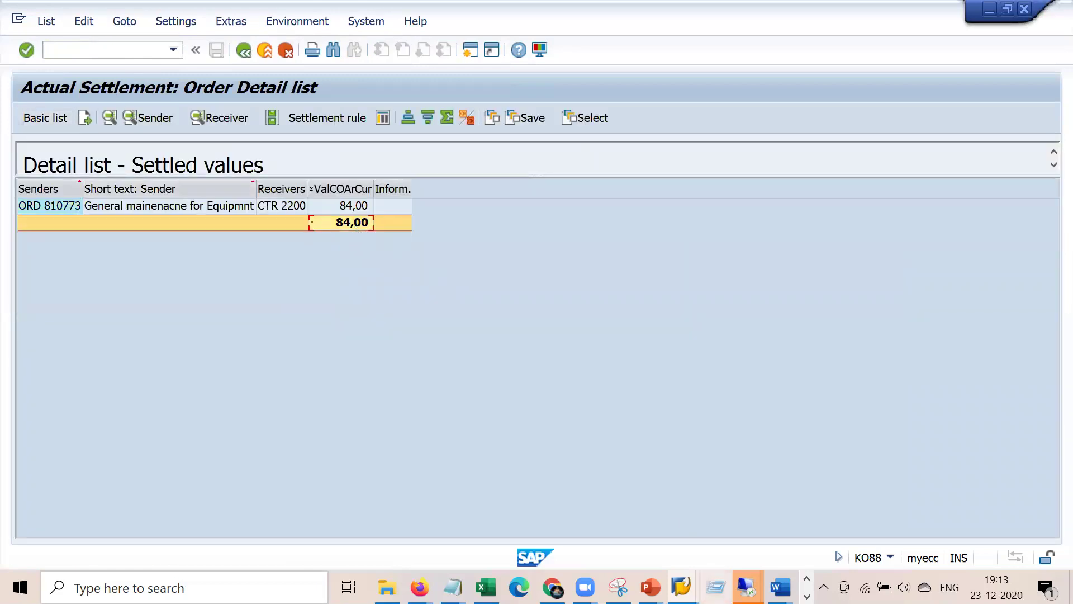
{"action": "left_click", "coordinate": [618, 587]}
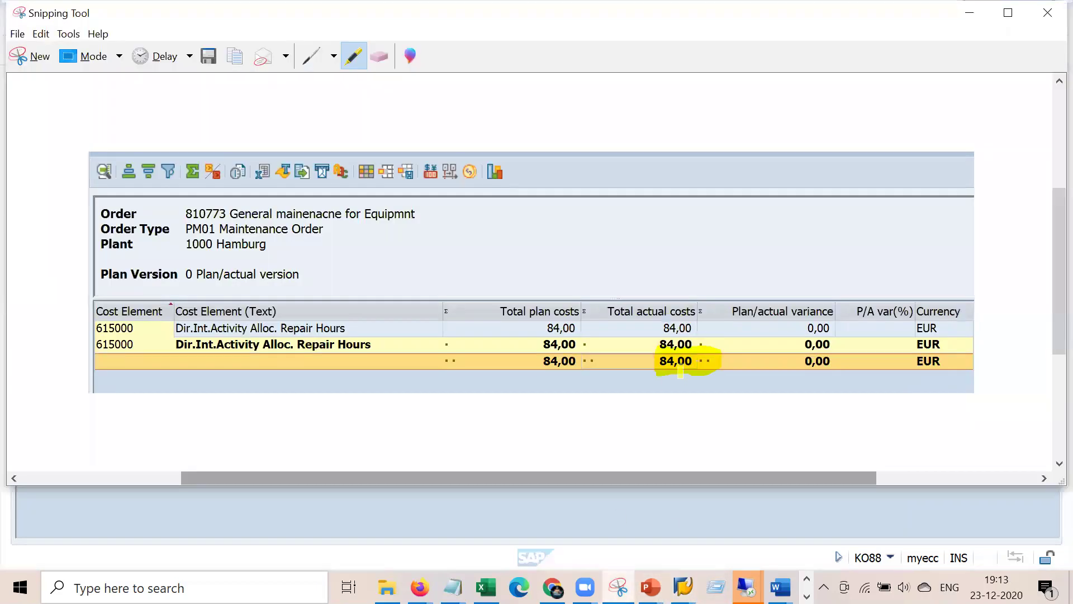
{"action": "left_click", "coordinate": [683, 587]}
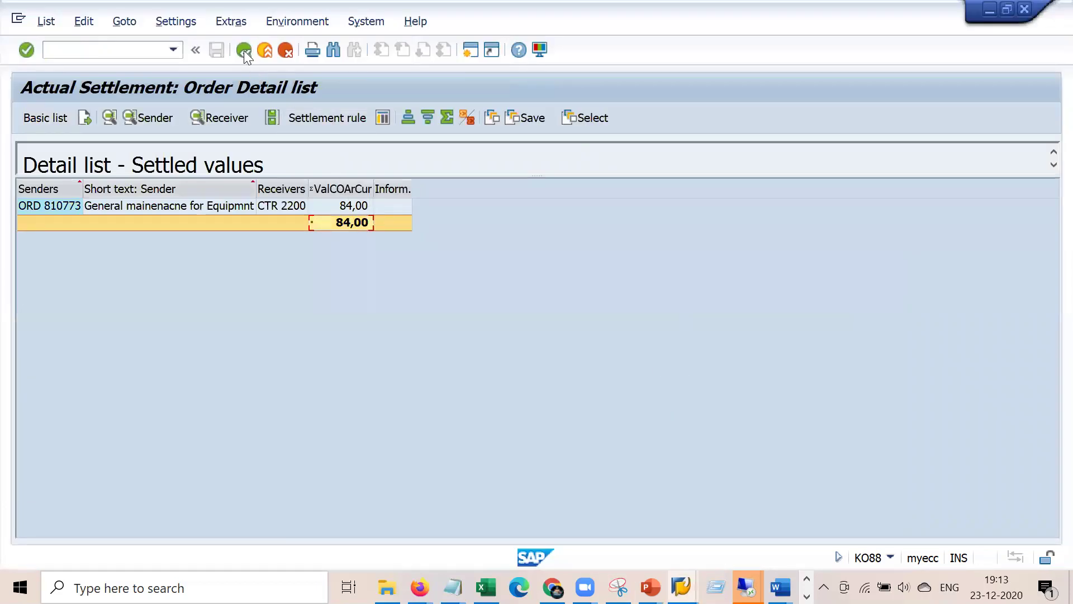
{"action": "left_click", "coordinate": [244, 51]}
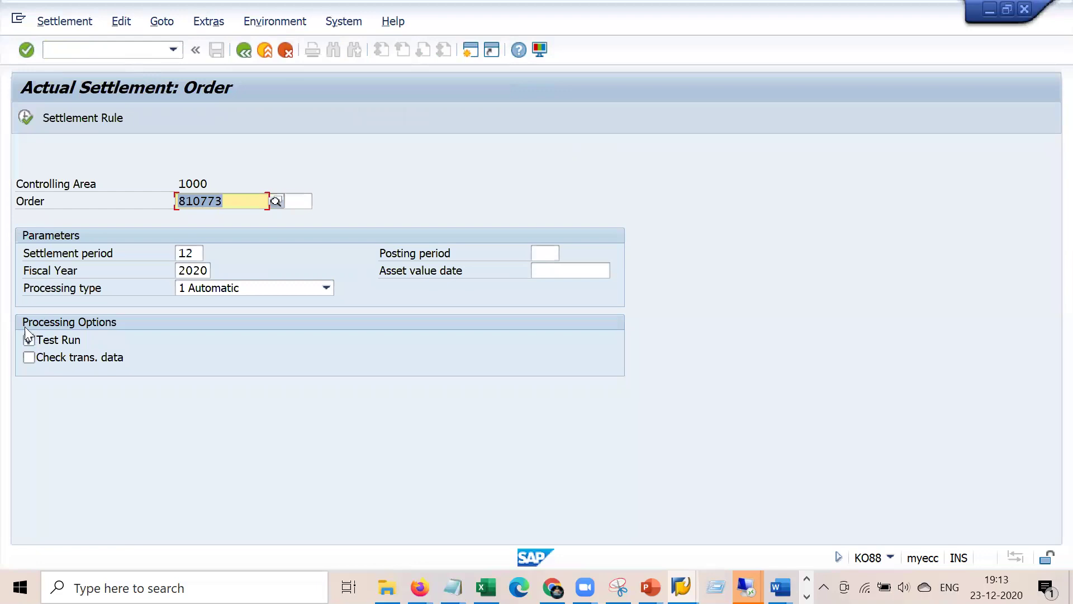
- Settle order 810773 for real with Test Run off, then rerun to confirm it is already settled
{"action": "left_click", "coordinate": [28, 339]}
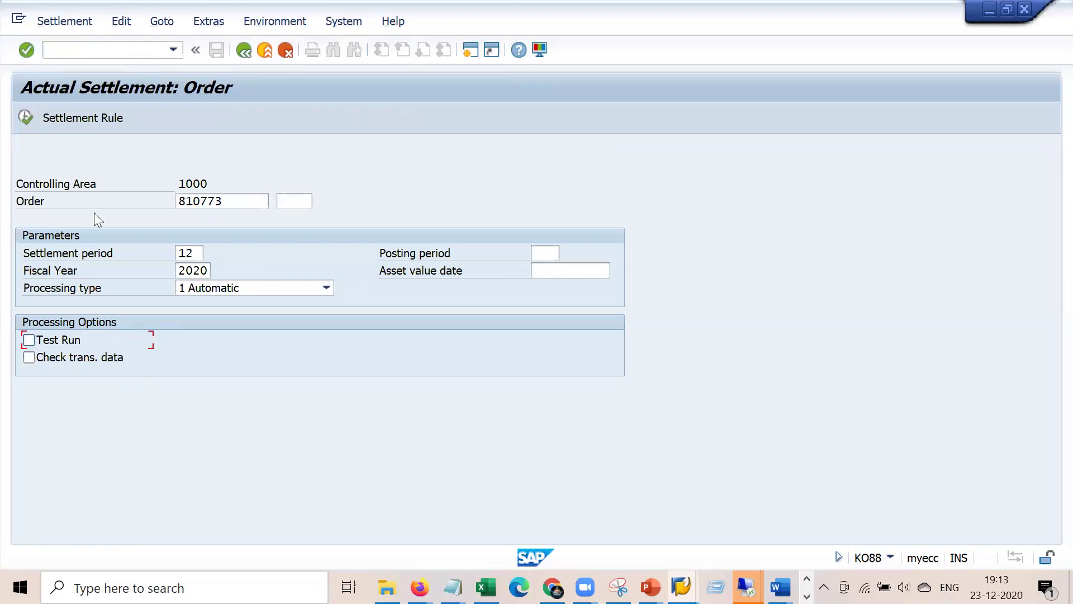
{"action": "left_click", "coordinate": [25, 116]}
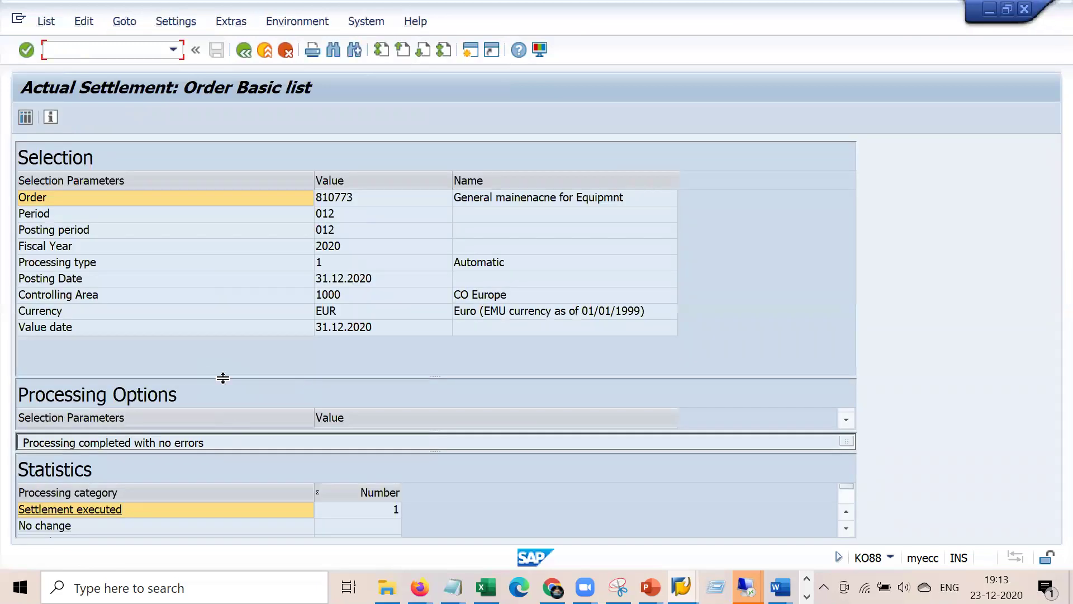
{"action": "left_click", "coordinate": [245, 49]}
{"action": "left_click", "coordinate": [155, 48]}
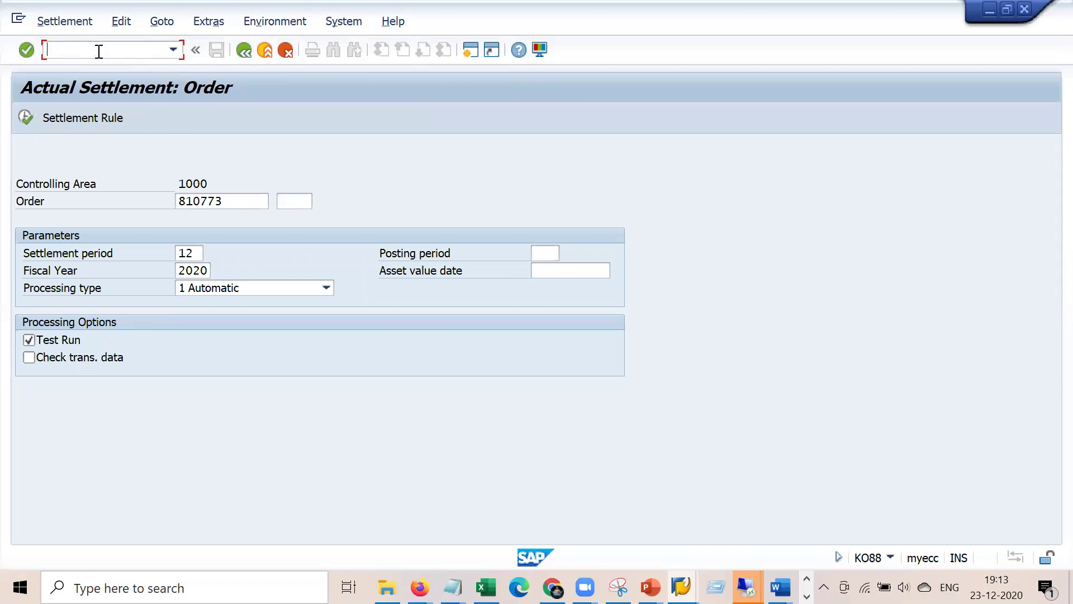
{"action": "left_click", "coordinate": [29, 339]}
{"action": "left_click", "coordinate": [26, 118]}
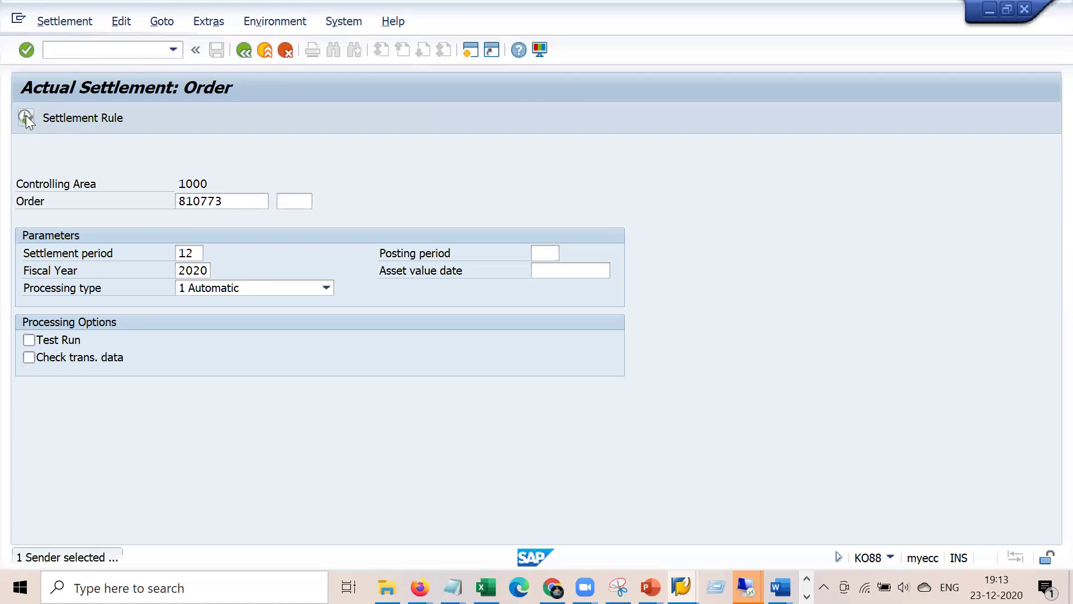
- Open order 810773 for changing with /niw32
{"action": "left_click", "coordinate": [139, 51]}
{"action": "type", "text": "/niw32"}
{"action": "key", "text": "Return"}
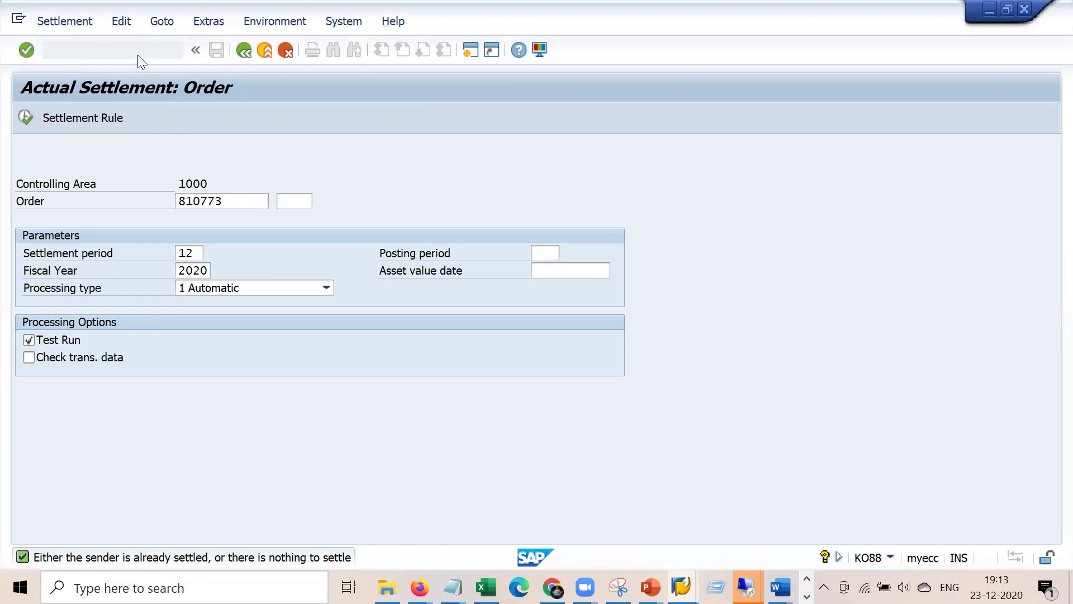
- Open the Costs tab's plan/actual report, showing total actual costs of 0,00
{"action": "left_click", "coordinate": [140, 56]}
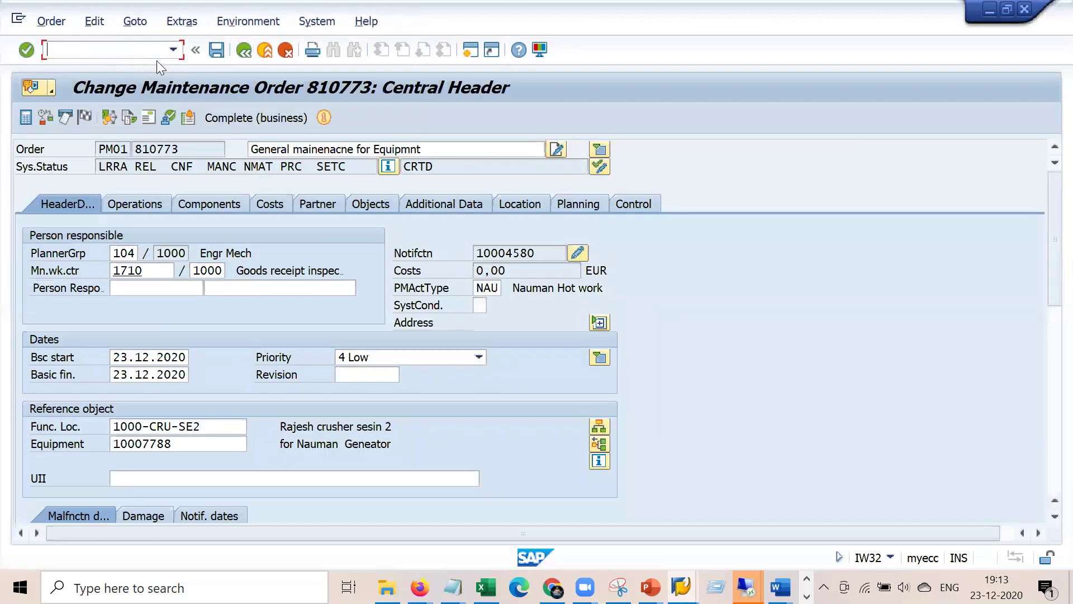
{"action": "left_click", "coordinate": [279, 205]}
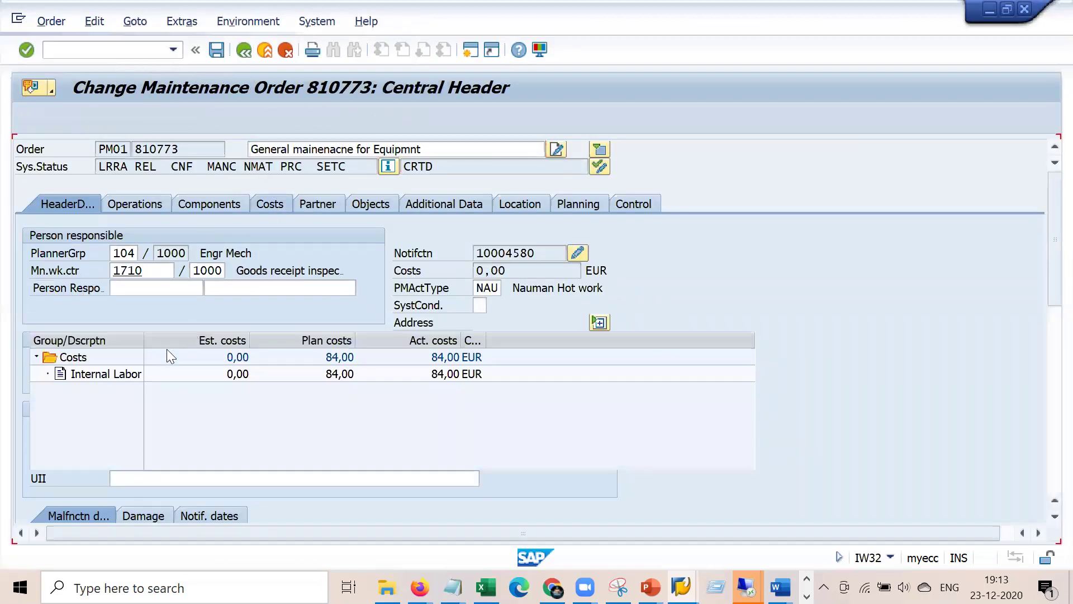
{"action": "left_click", "coordinate": [131, 272]}
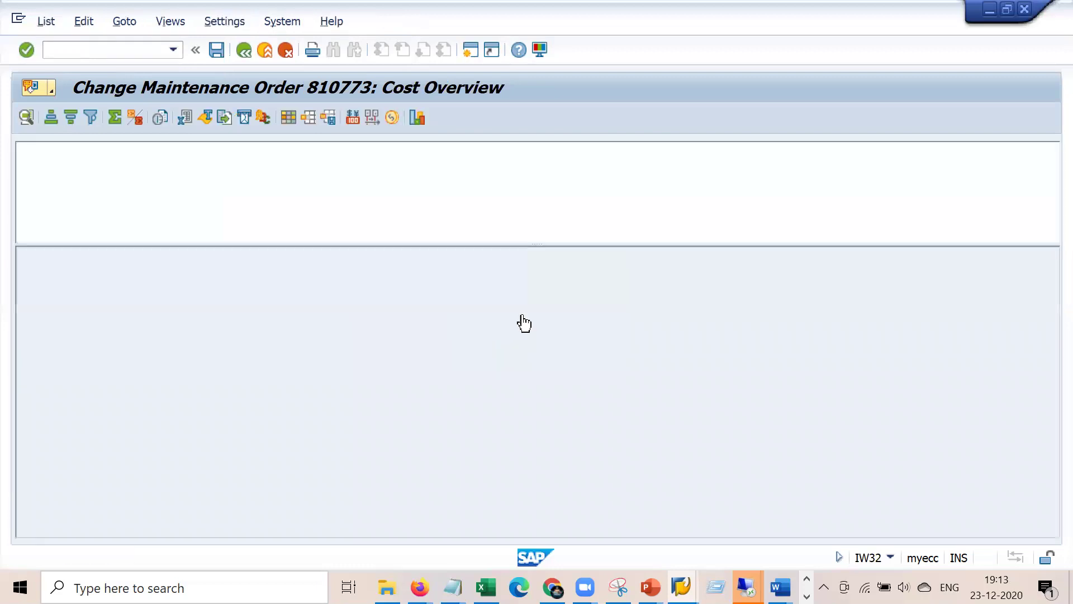
{"action": "left_click", "coordinate": [613, 341]}
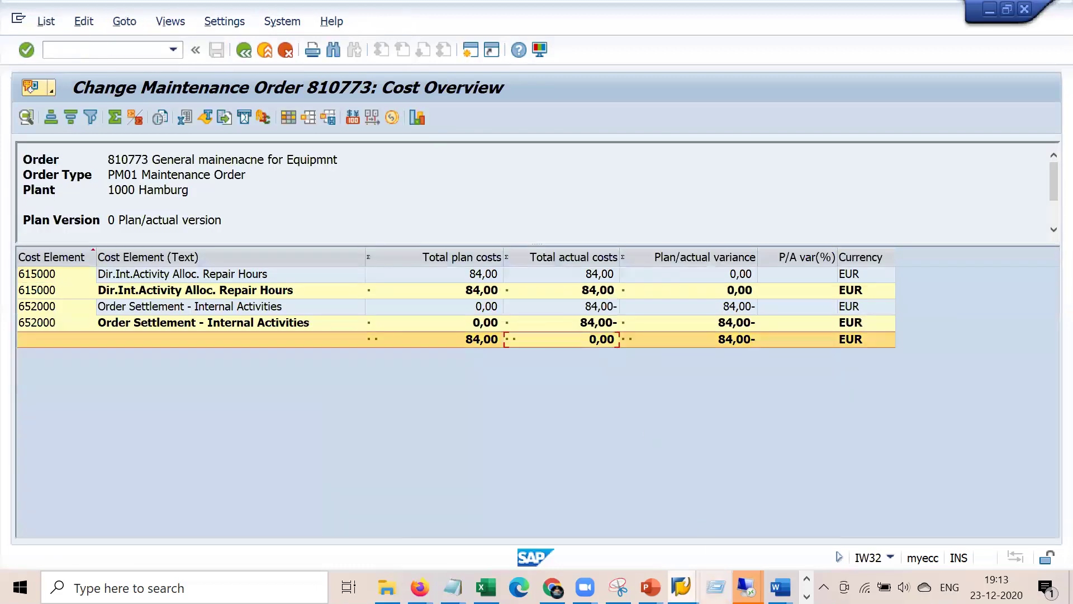
- Compare the cost overview against the earlier Snipping Tool snip, then minimize the snip
{"action": "left_click", "coordinate": [618, 587]}
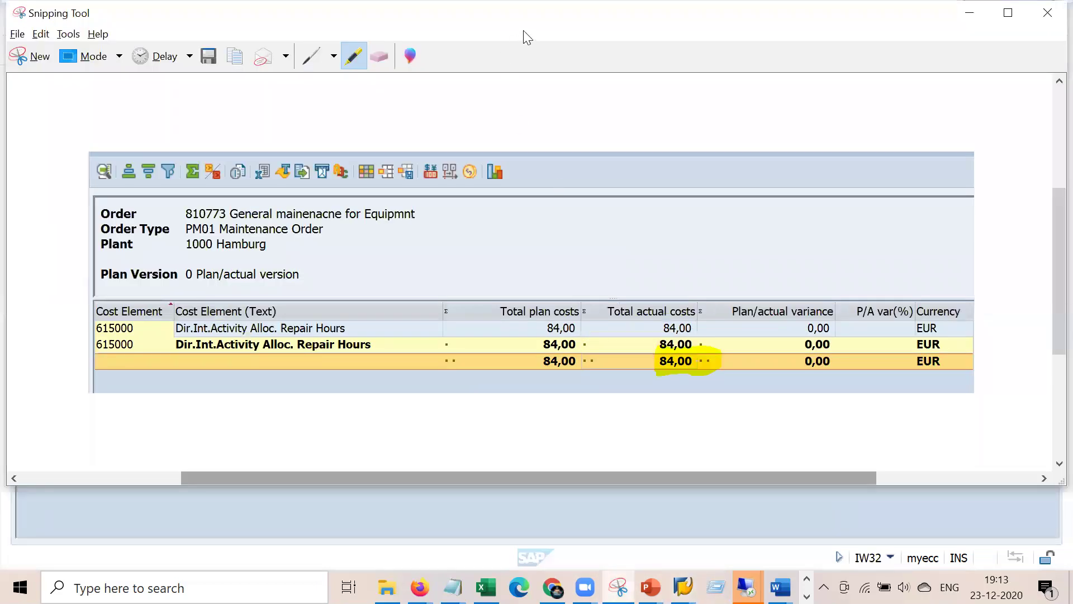
{"action": "left_click_drag", "start_coordinate": [531, 25], "coordinate": [425, 56]}
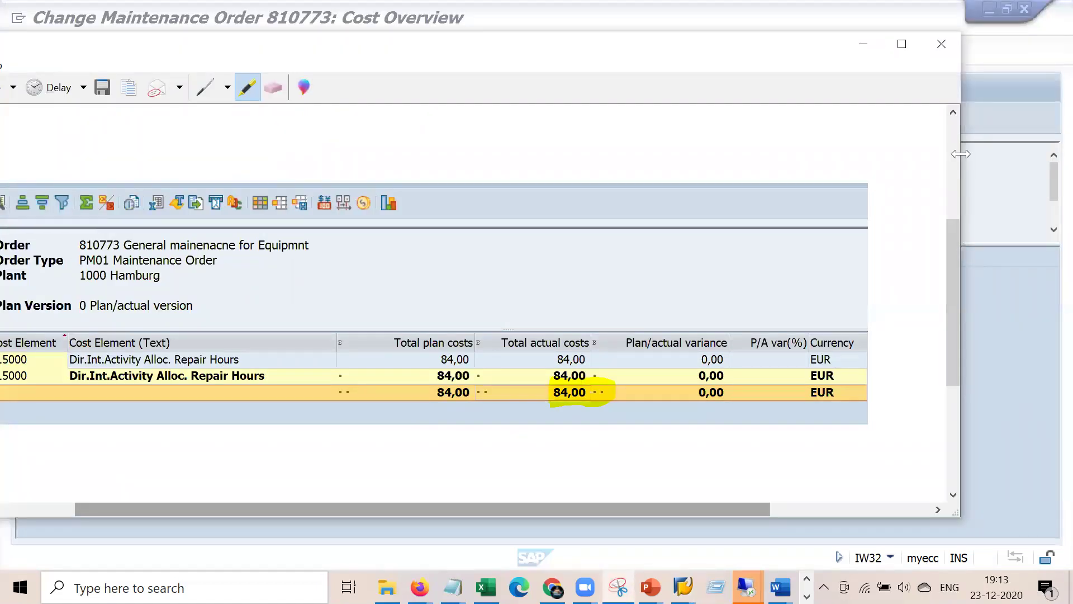
{"action": "left_click_drag", "start_coordinate": [961, 154], "coordinate": [634, 154]}
{"action": "left_click_drag", "start_coordinate": [310, 510], "coordinate": [437, 514]}
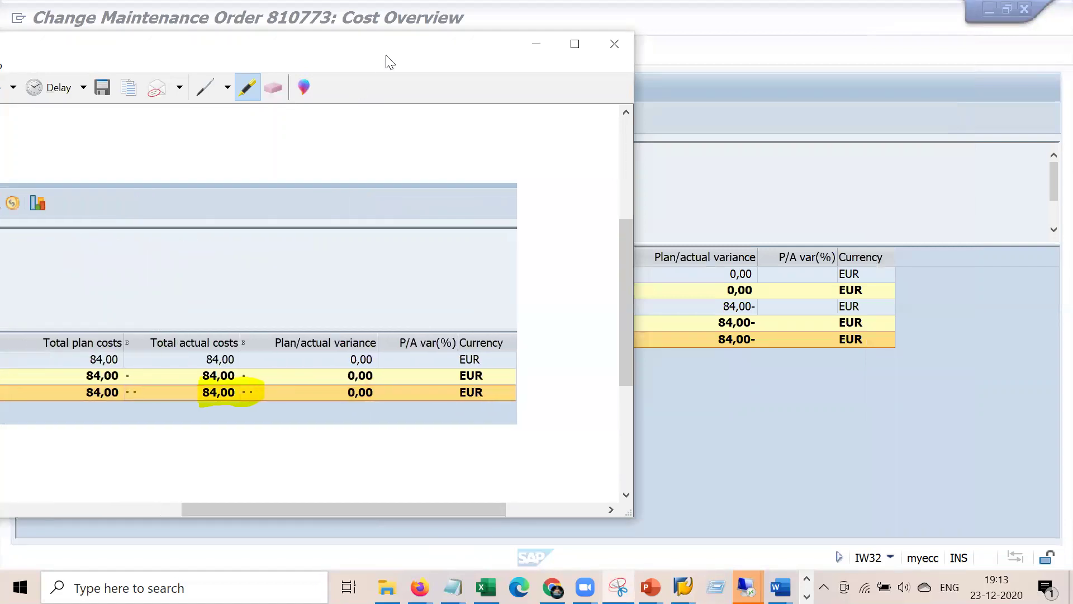
{"action": "left_click_drag", "start_coordinate": [384, 62], "coordinate": [273, 107]}
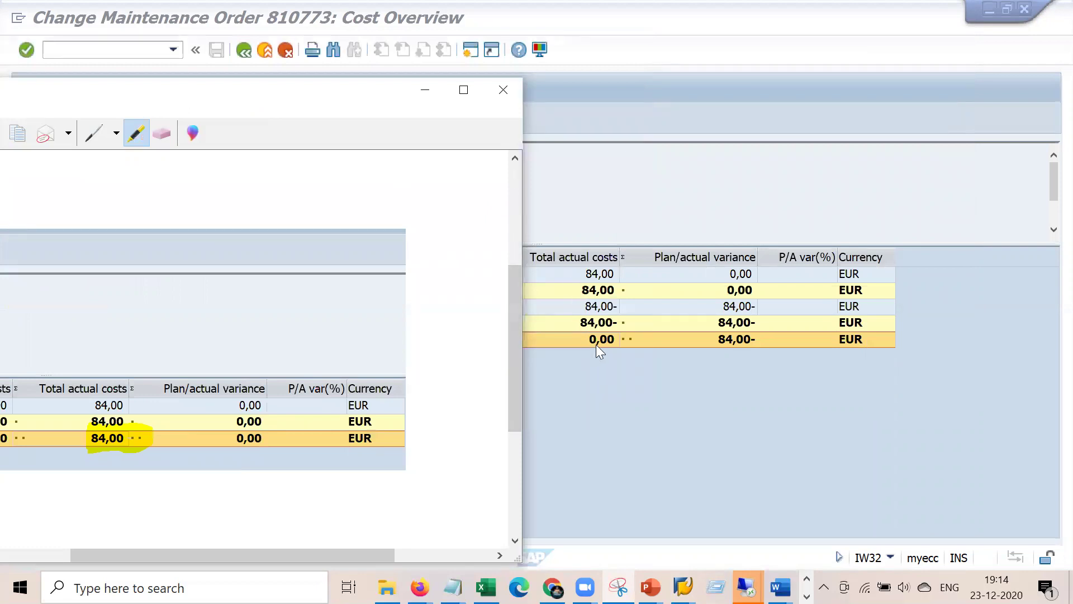
{"action": "left_click", "coordinate": [425, 91]}
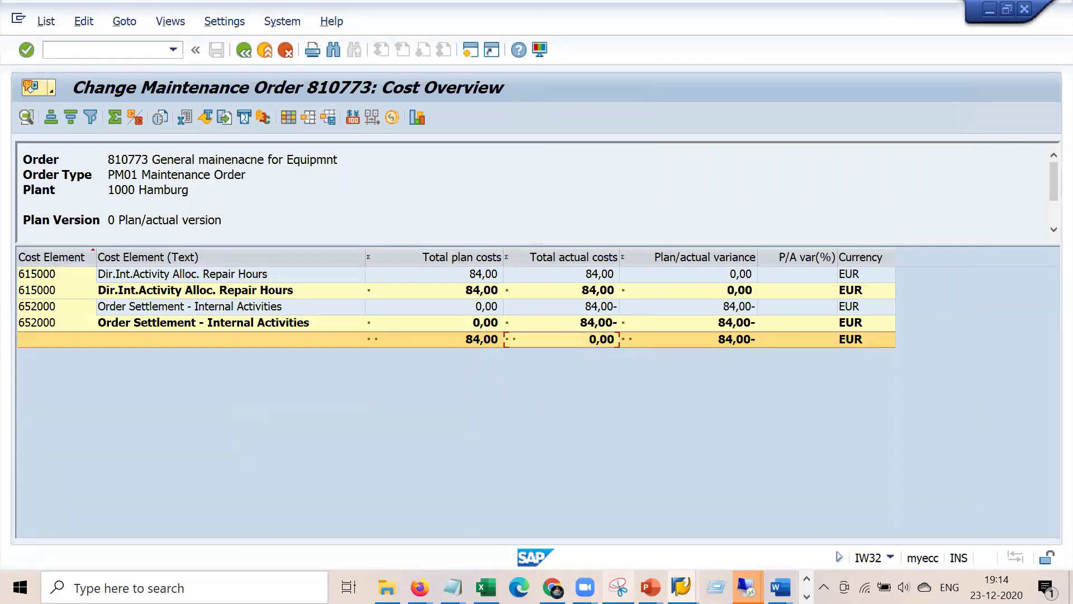
- Switch to the PM blueprint flowchart document in Word
{"action": "left_click", "coordinate": [715, 587]}
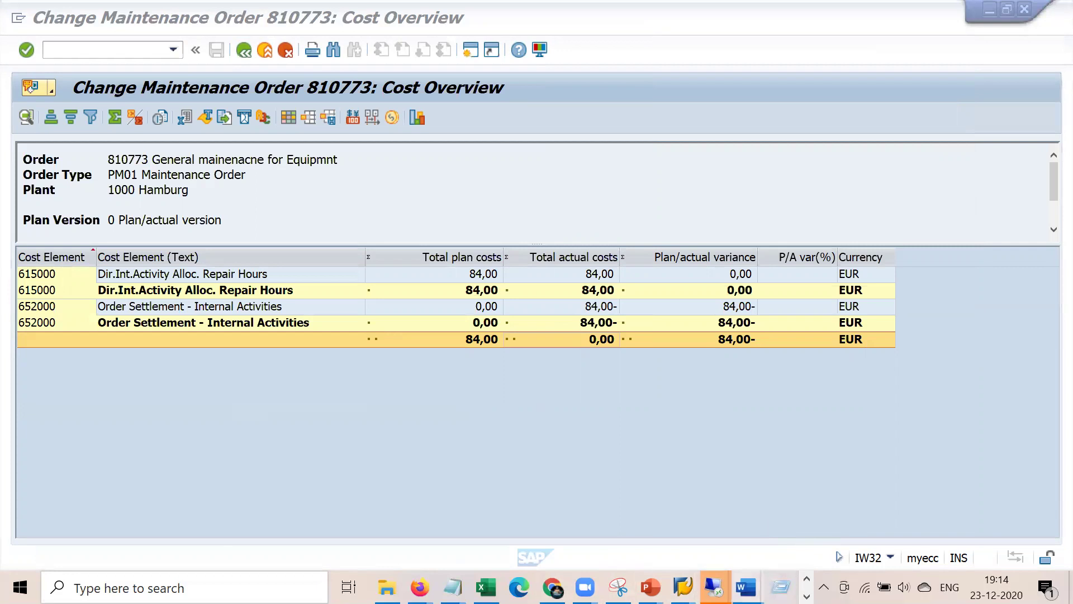
{"action": "key", "text": "super+r"}
{"action": "mouse_move", "coordinate": [746, 586]}
{"action": "left_click", "coordinate": [662, 509]}
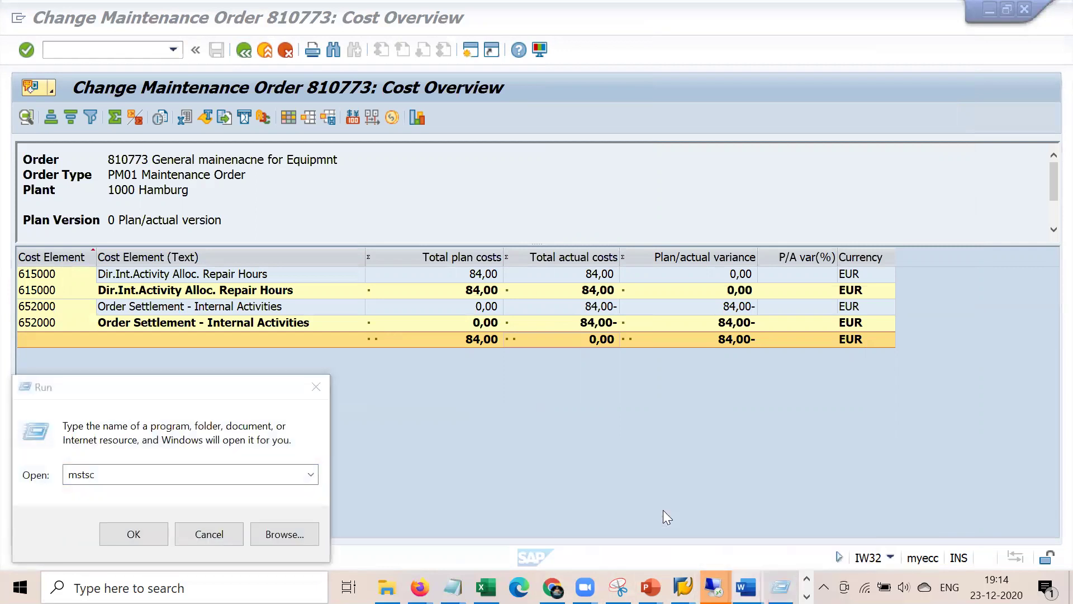
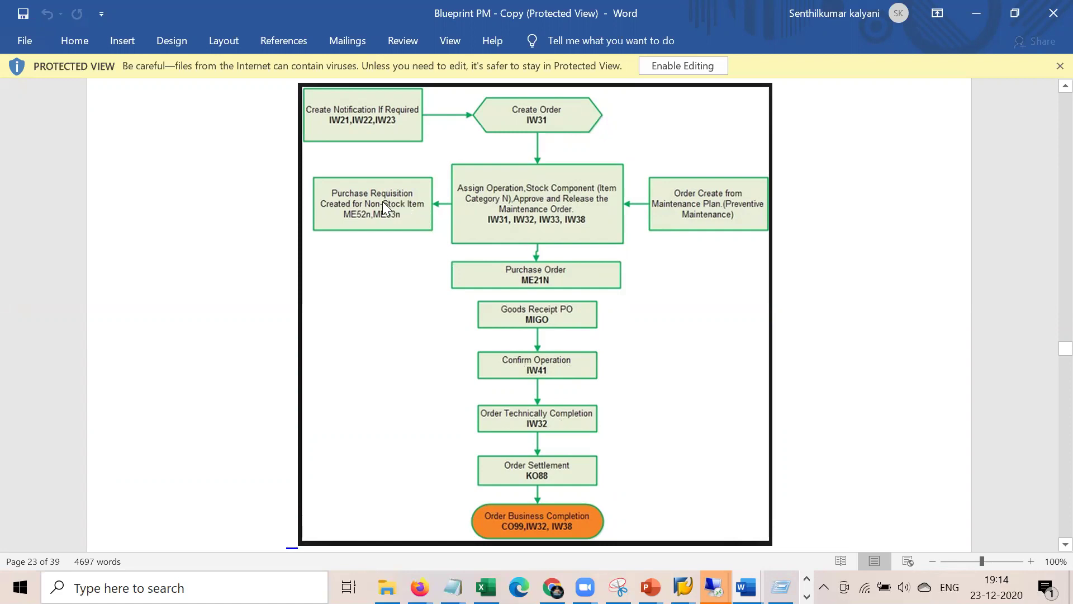
- Highlight the cost type lines and the Priorities line in the untitled notes
{"action": "mouse_move", "coordinate": [452, 587]}
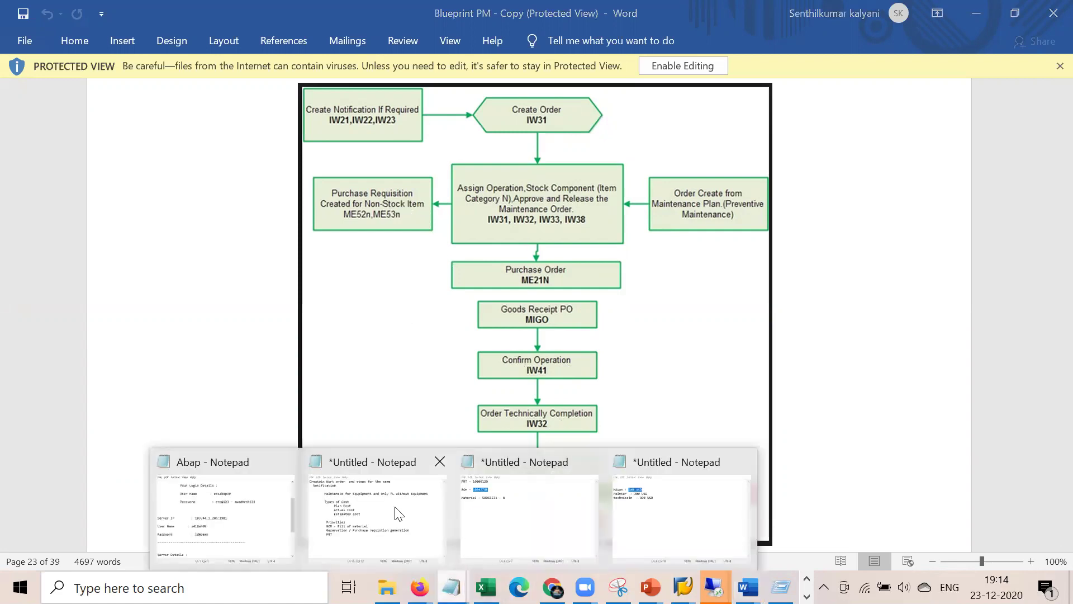
{"action": "left_click", "coordinate": [398, 513]}
{"action": "left_click_drag", "start_coordinate": [498, 223], "coordinate": [398, 192]}
{"action": "left_click", "coordinate": [425, 338]}
{"action": "left_click_drag", "start_coordinate": [445, 254], "coordinate": [712, 290]}
{"action": "left_click", "coordinate": [428, 333]}
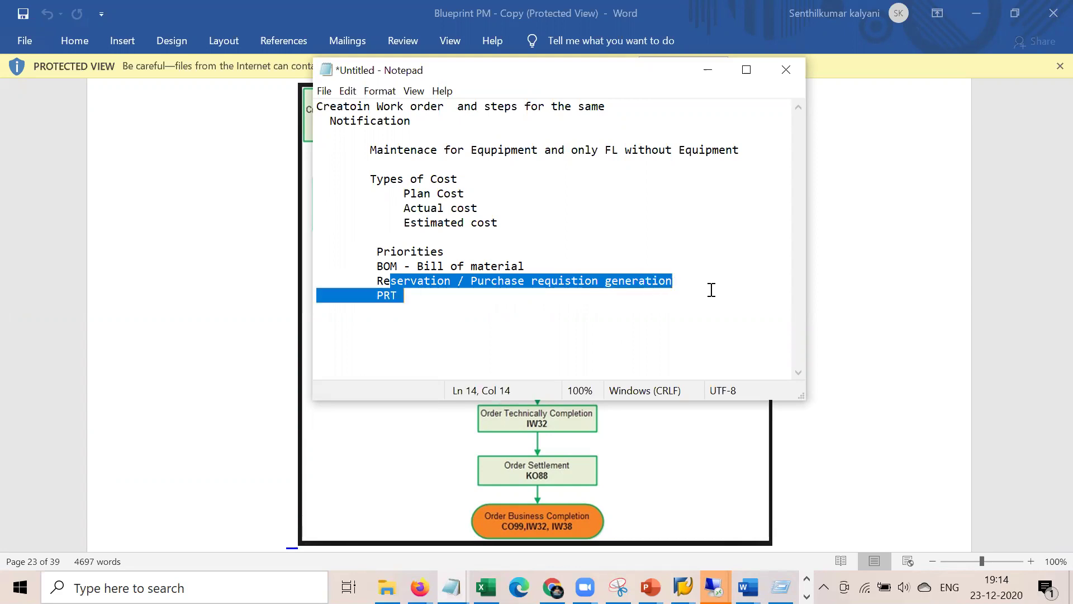
- Return to maintenance order 810773 and show its operations table
{"action": "left_click", "coordinate": [850, 355]}
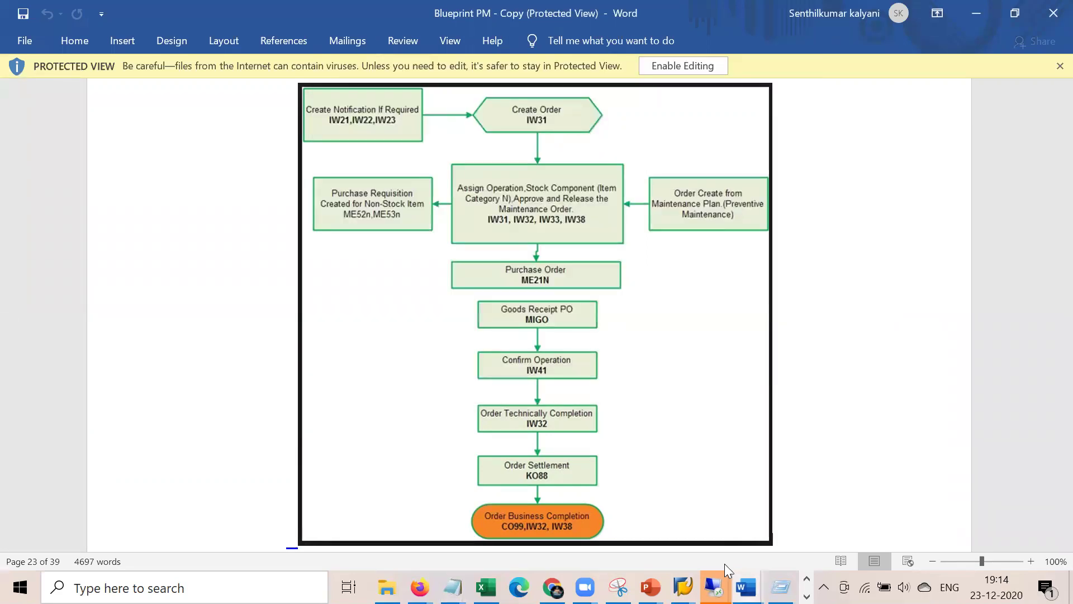
{"action": "left_click", "coordinate": [713, 585]}
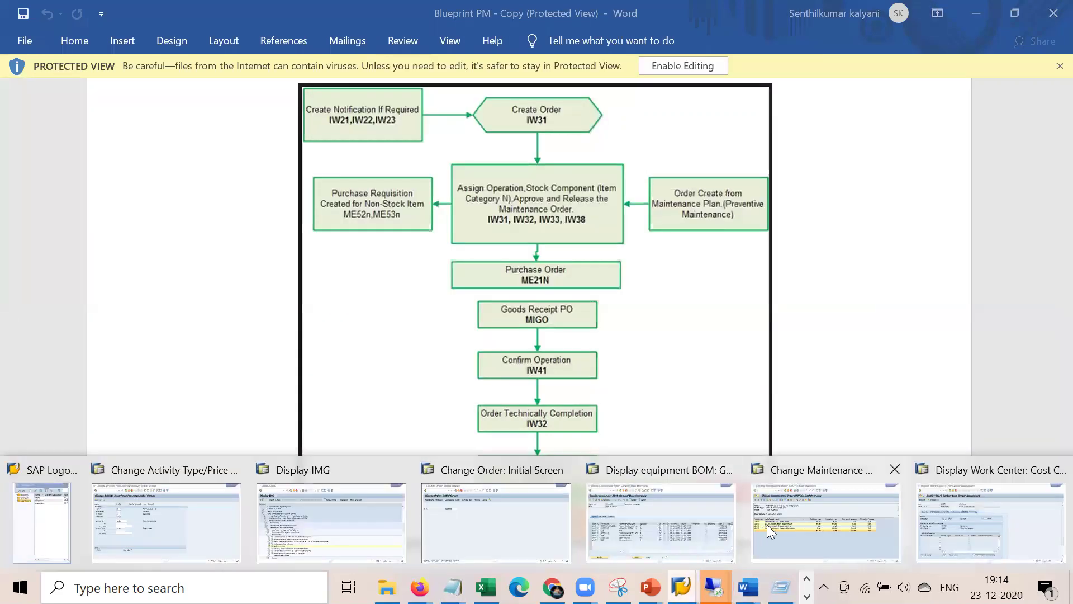
{"action": "left_click", "coordinate": [812, 522]}
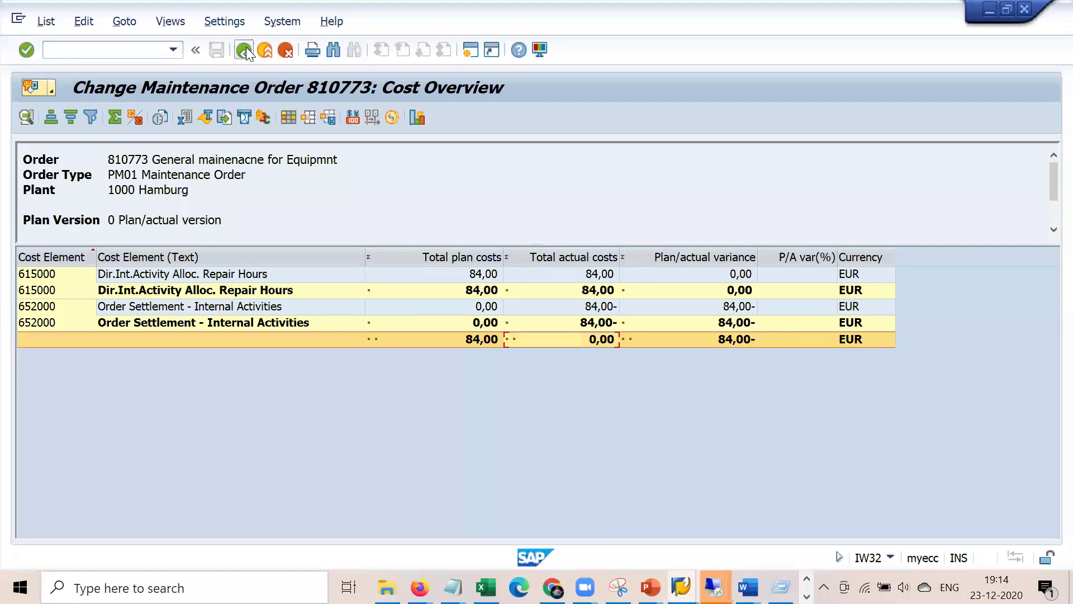
{"action": "left_click", "coordinate": [244, 50]}
{"action": "left_click", "coordinate": [147, 202]}
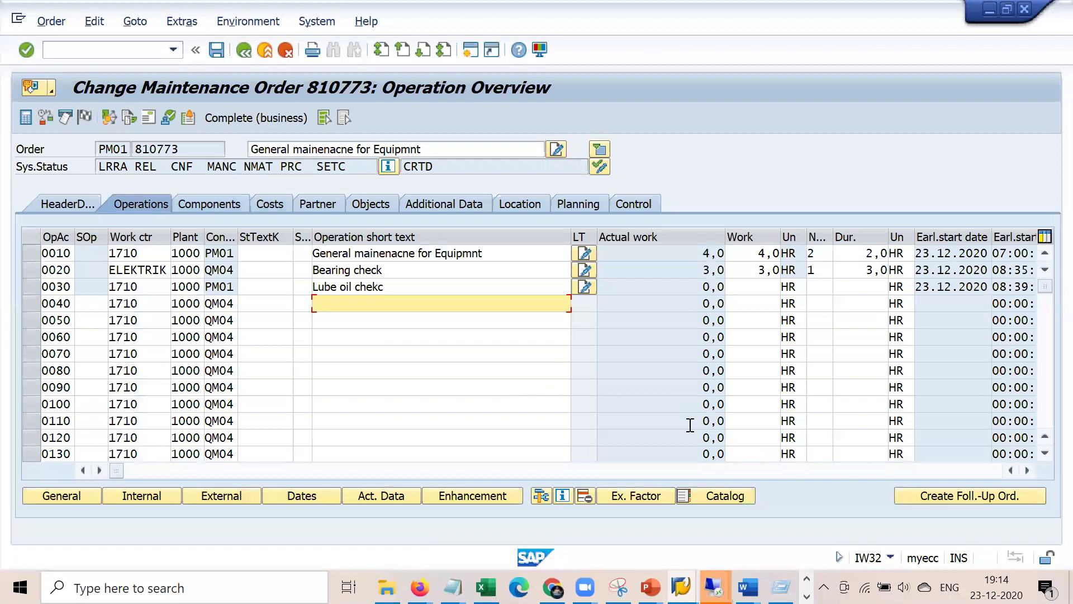
{"action": "scroll", "coordinate": [690, 425], "scroll_direction": "right", "scroll_amount": 10}
{"action": "scroll", "coordinate": [690, 425], "scroll_direction": "left", "scroll_amount": 4}
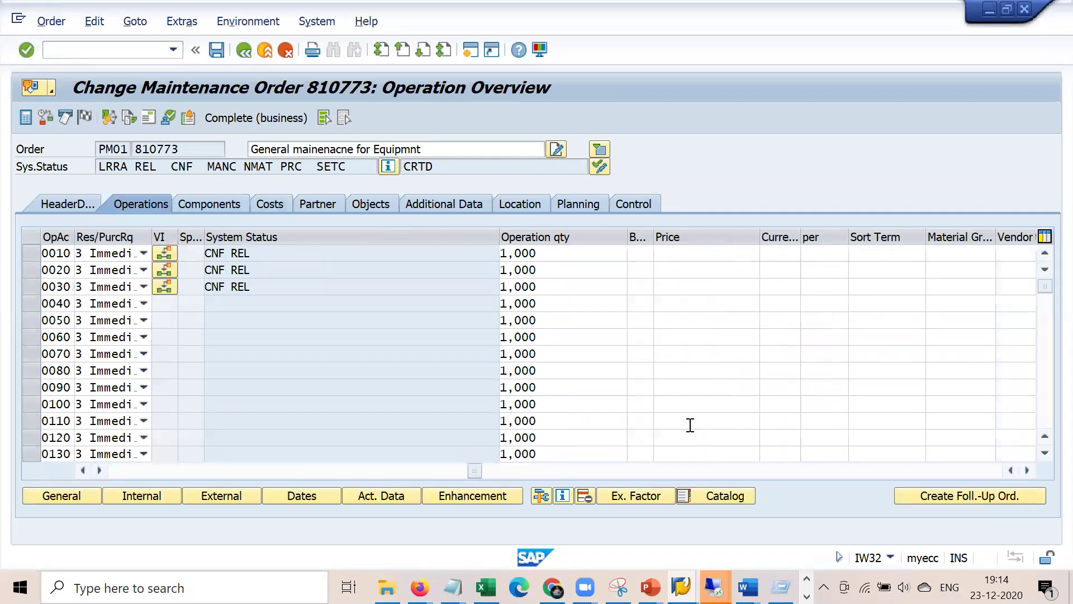
- Try operation 0010's requisition settings Never and From release
{"action": "left_click", "coordinate": [145, 252]}
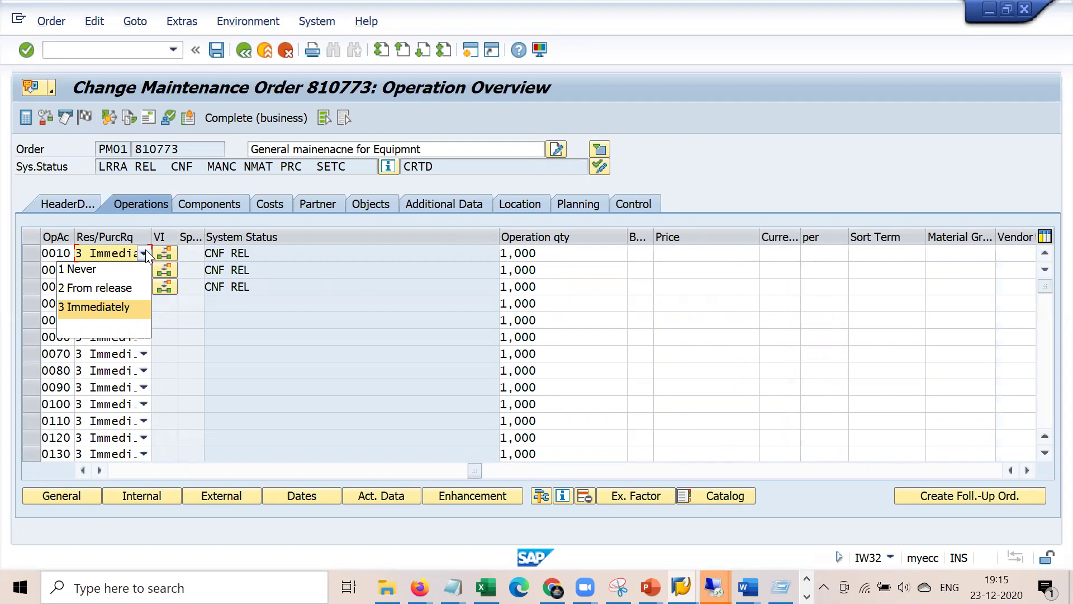
{"action": "left_click", "coordinate": [113, 274]}
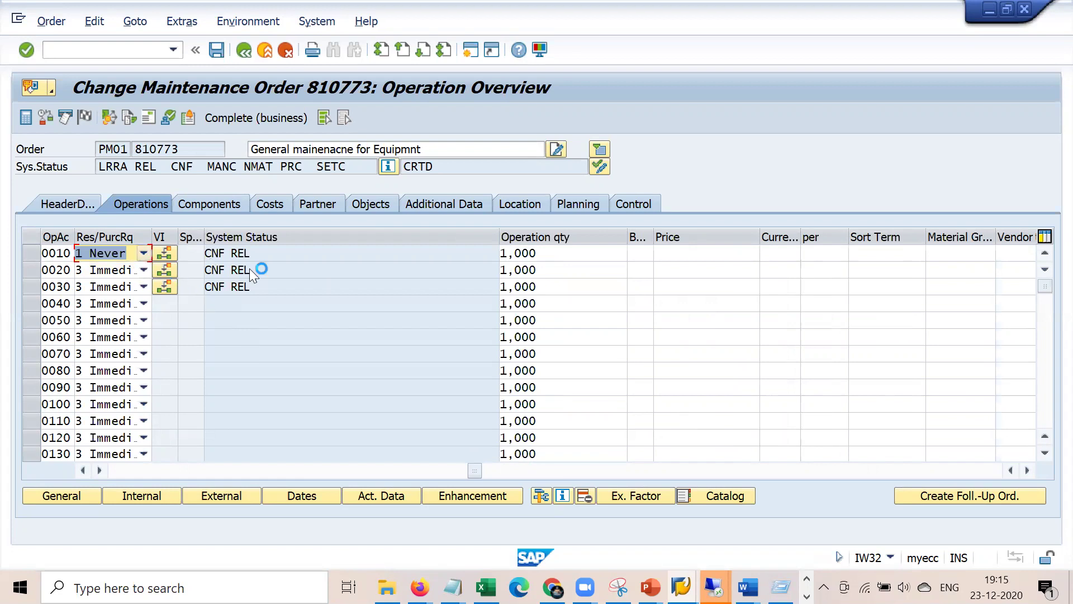
{"action": "left_click", "coordinate": [144, 253]}
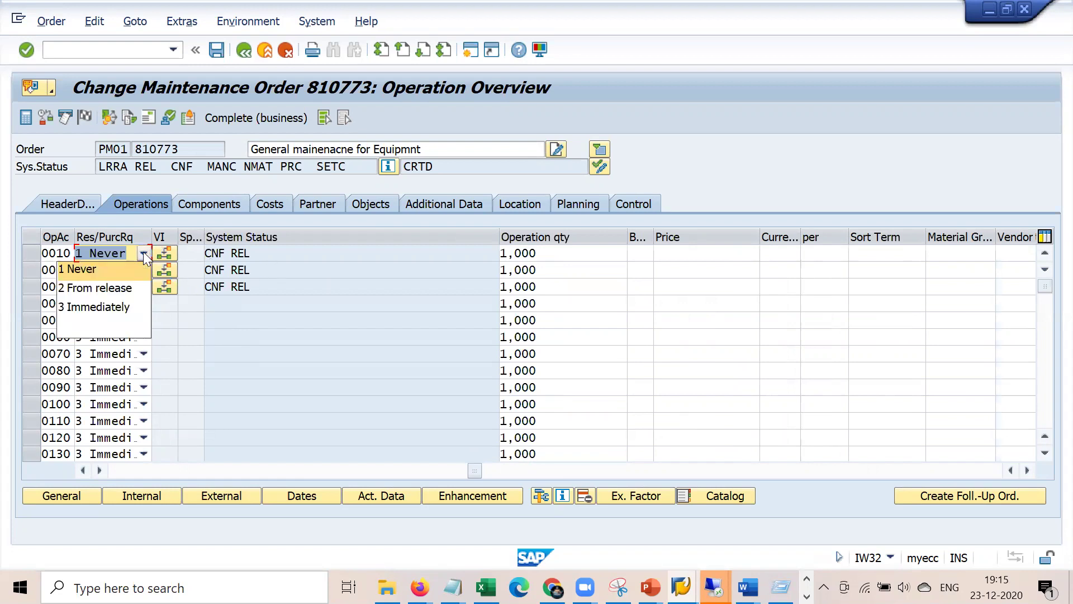
{"action": "left_click", "coordinate": [125, 290]}
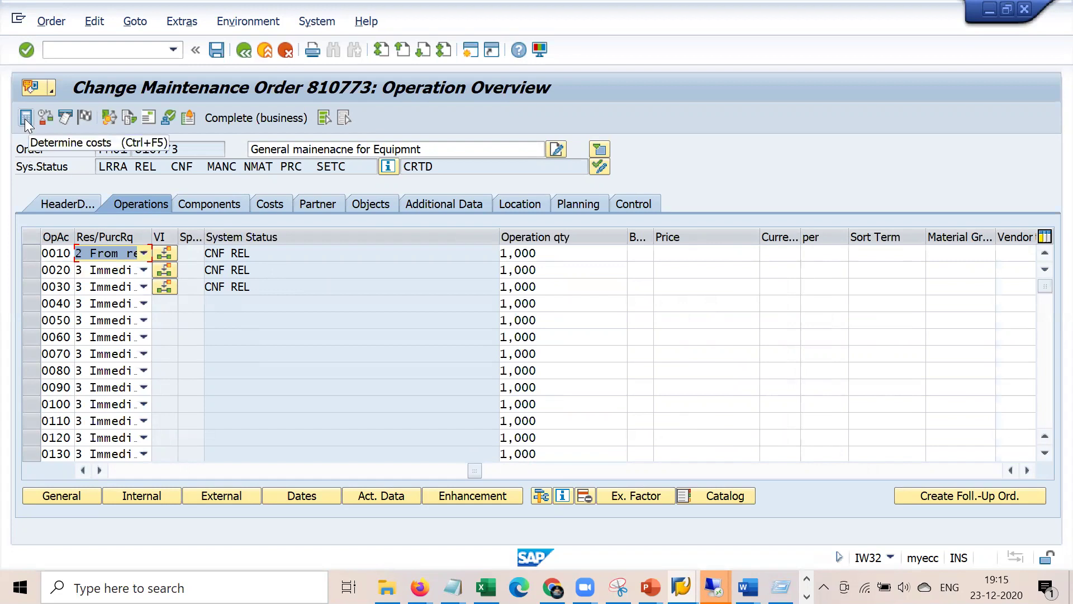
{"action": "left_click", "coordinate": [162, 469]}
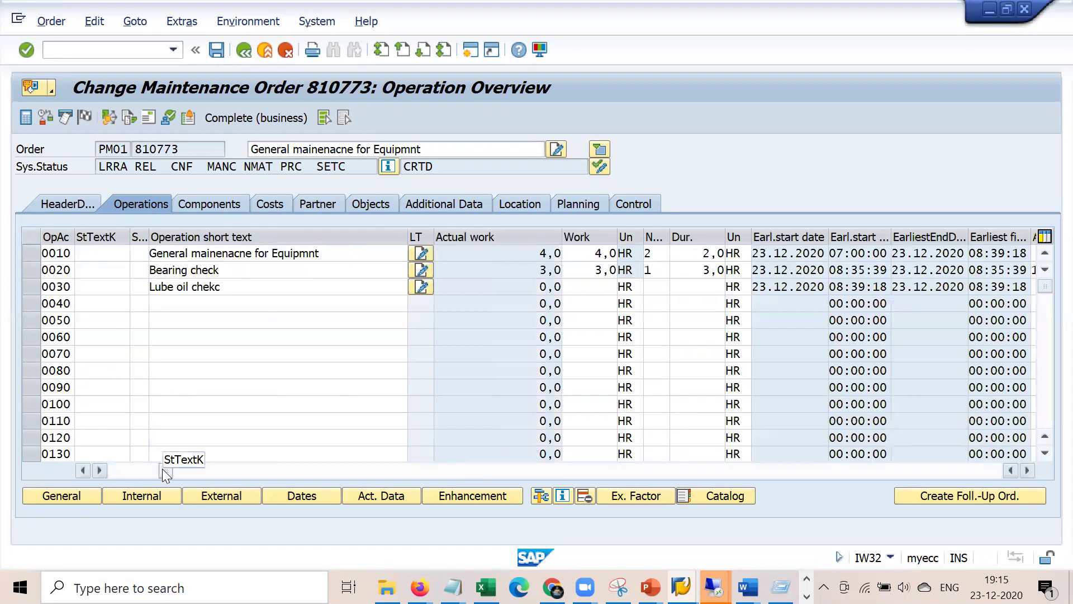
{"action": "left_click", "coordinate": [137, 472]}
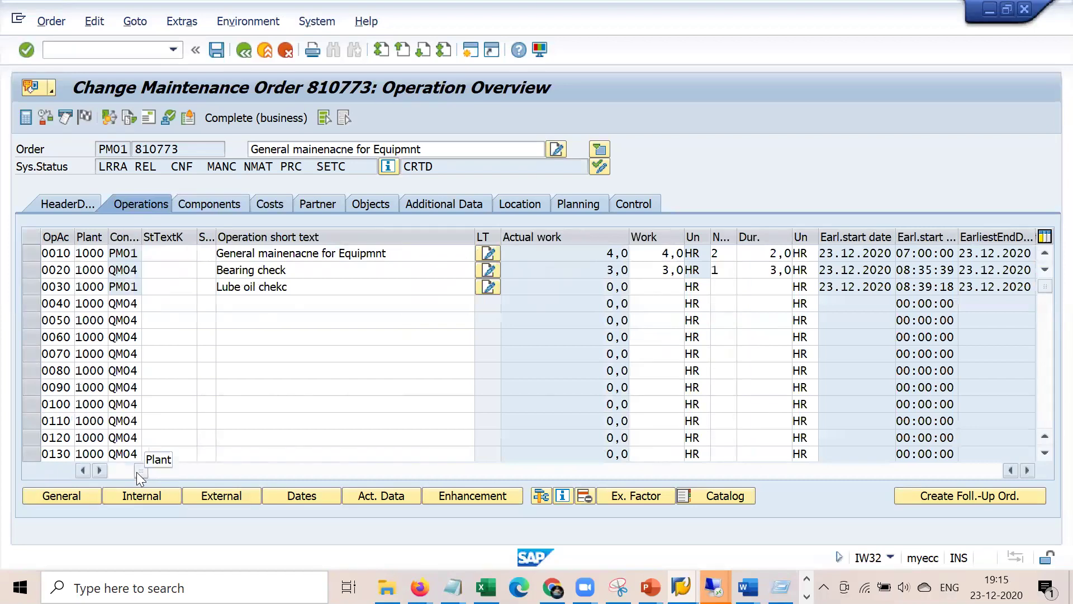
- Review operation 0010's details, including its actual data and purchasing settings
{"action": "double_click", "coordinate": [58, 256]}
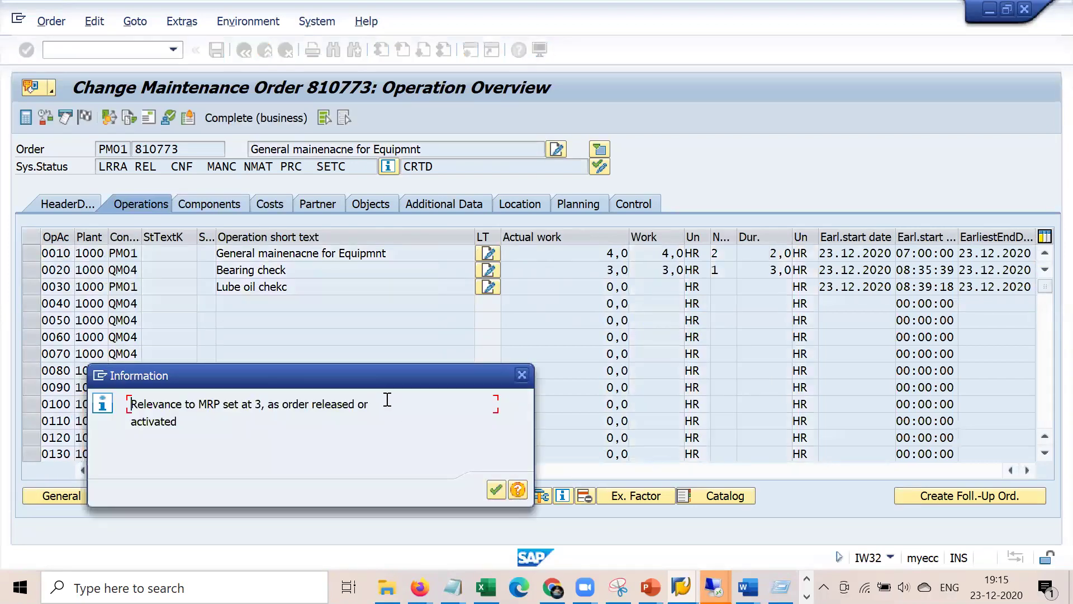
{"action": "left_click", "coordinate": [559, 365]}
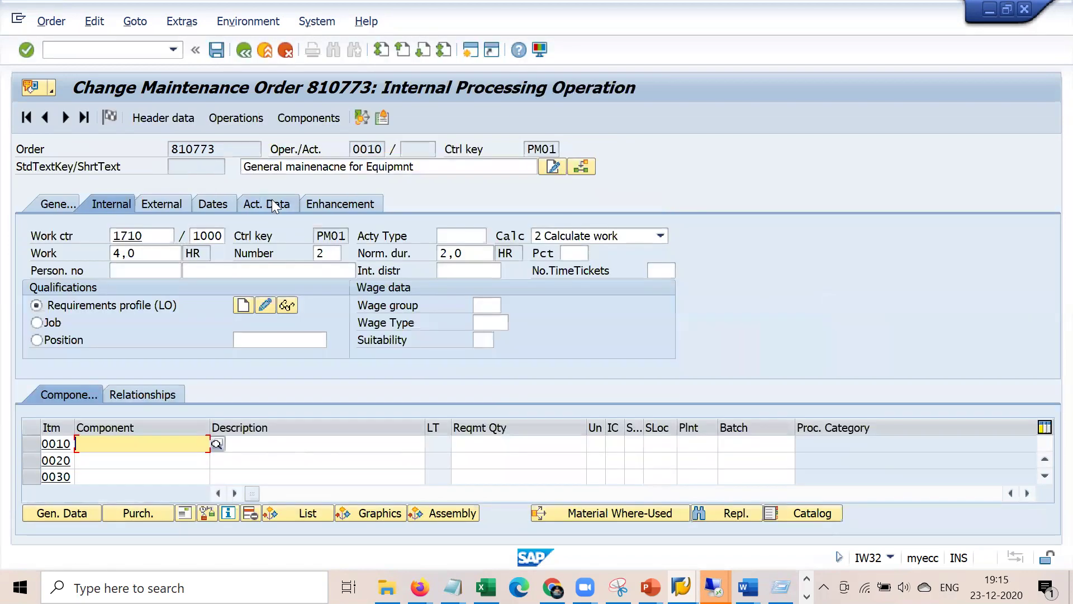
{"action": "left_click", "coordinate": [272, 199]}
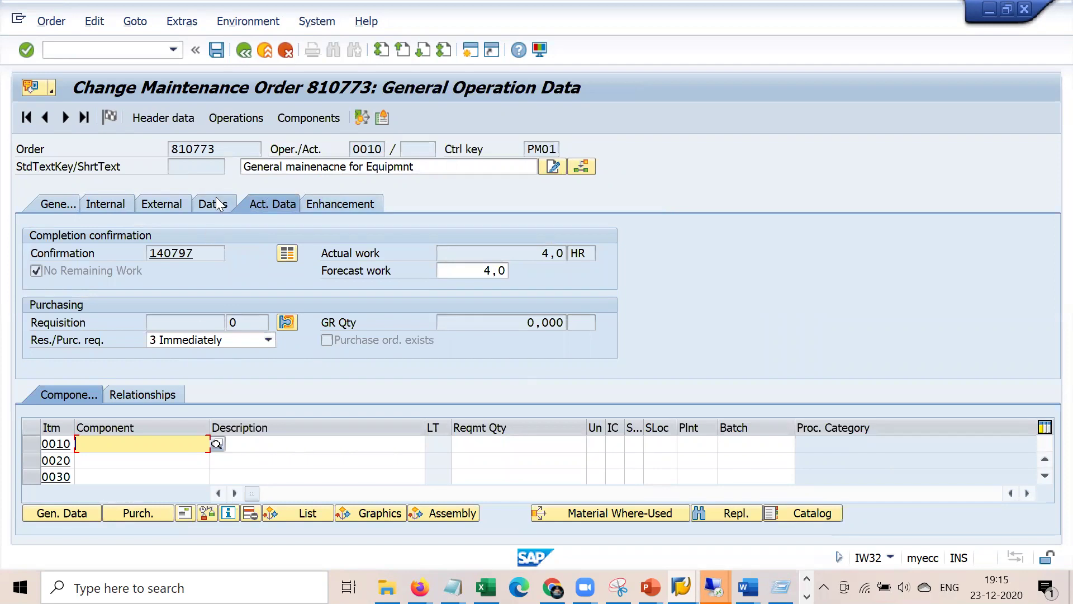
{"action": "left_click", "coordinate": [245, 53]}
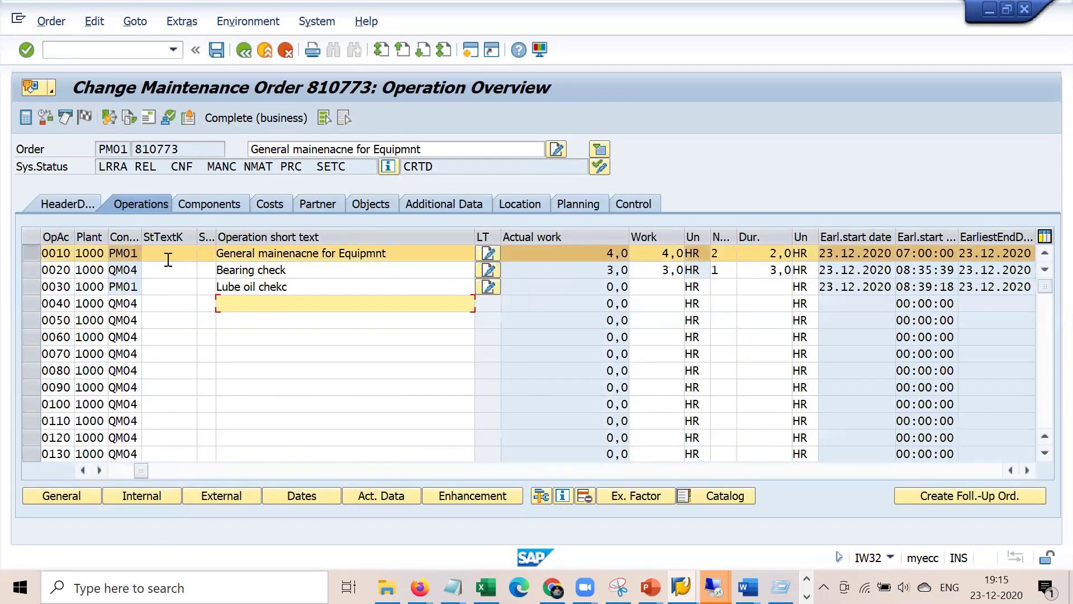
{"action": "left_click", "coordinate": [201, 205]}
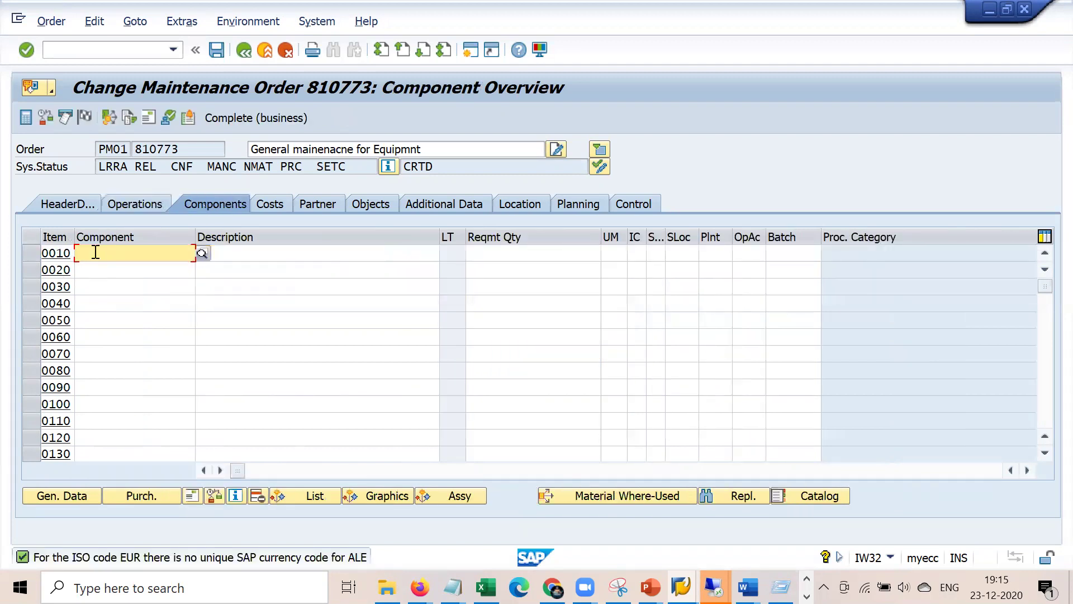
- Add component 50065531 as stock item category L, assigned to operation 0010
{"action": "left_click", "coordinate": [95, 253]}
{"action": "key", "text": "Down"}
{"action": "key", "text": "Return"}
{"action": "key", "text": "Return"}
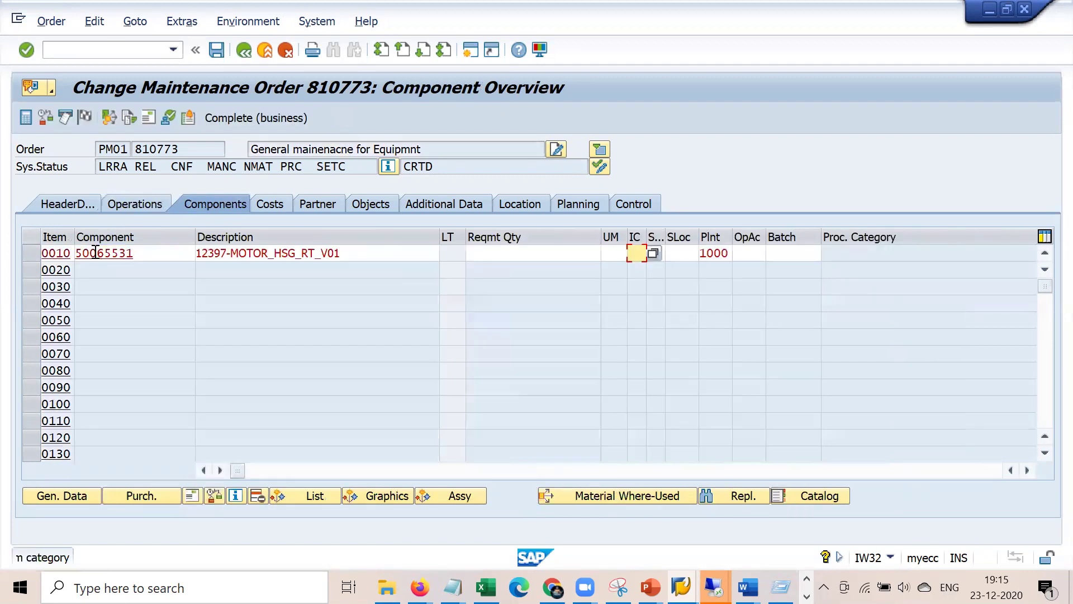
{"action": "key", "text": "F4"}
{"action": "key", "text": "Down"}
{"action": "key", "text": "Return"}
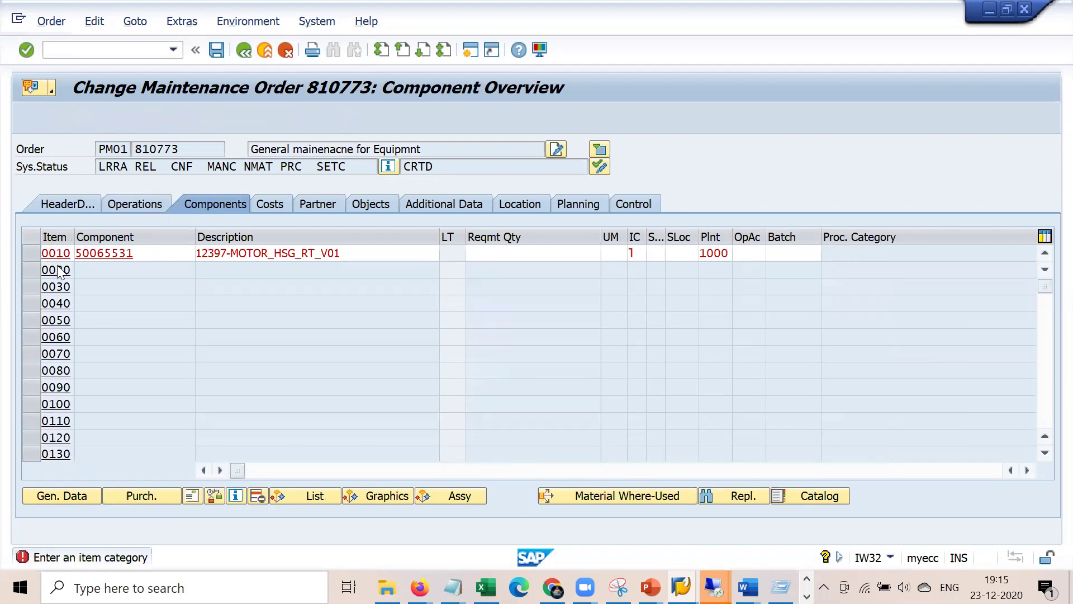
{"action": "key", "text": "Return"}
{"action": "key", "text": "BackSpace"}
{"action": "key", "text": "Return"}
{"action": "key", "text": "Return"}
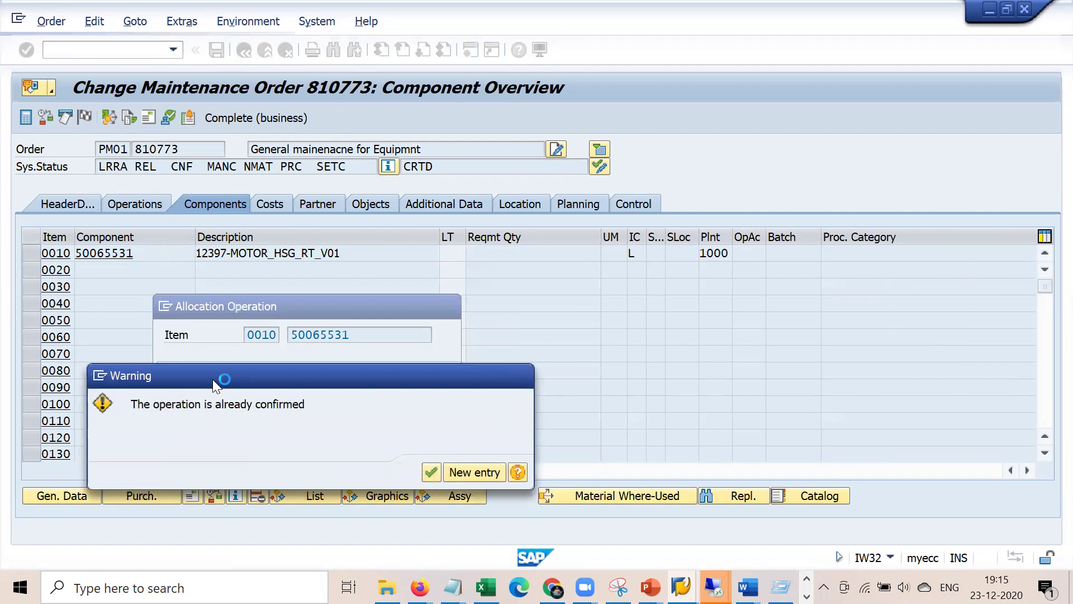
{"action": "key", "text": "Return"}
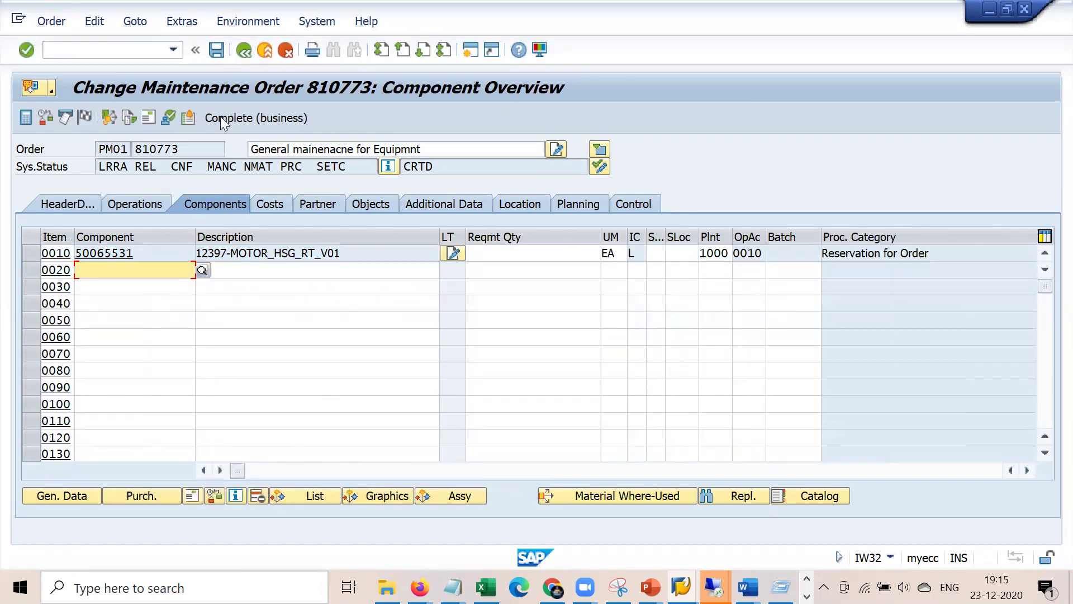
- Save order 810773 with cost recalculation, logging on again when prompted
{"action": "left_click", "coordinate": [217, 51]}
{"action": "left_click", "coordinate": [289, 389]}
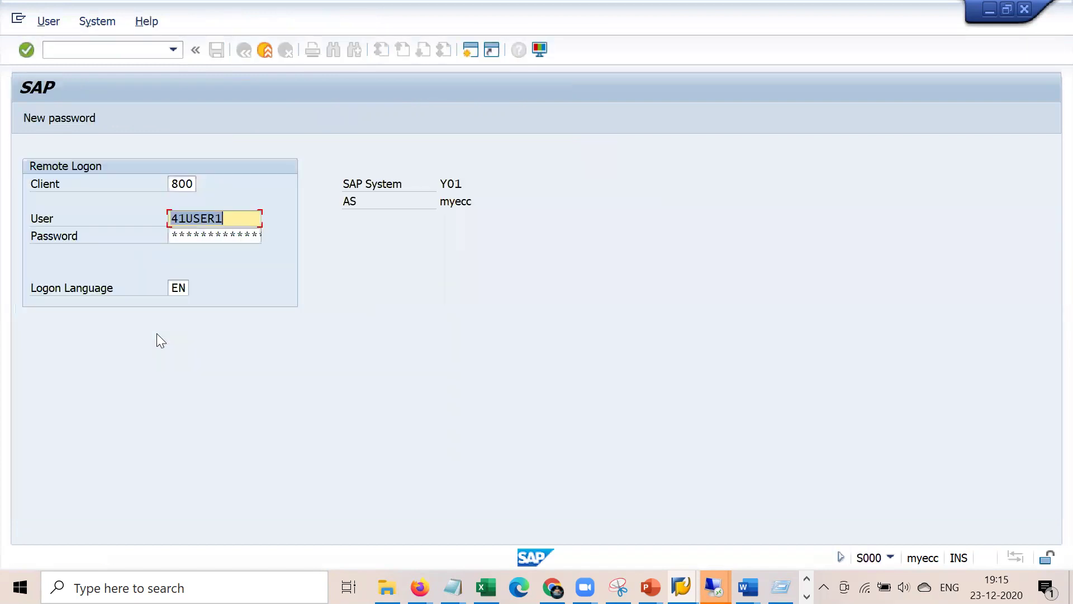
{"action": "key", "text": "Tab"}
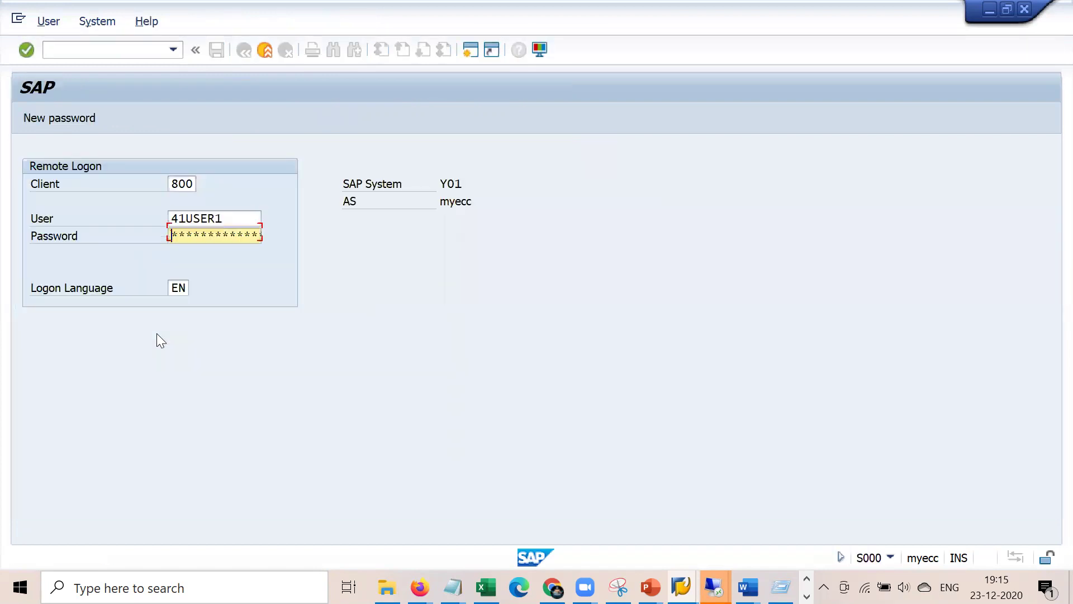
{"action": "key", "text": "Return"}
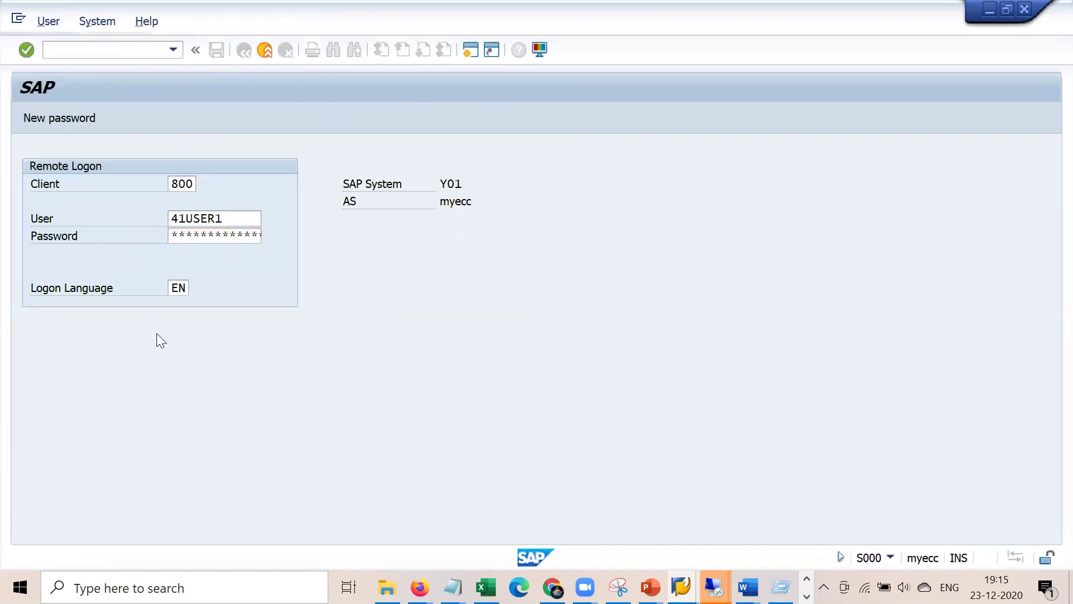
{"action": "key", "text": "Tab"}
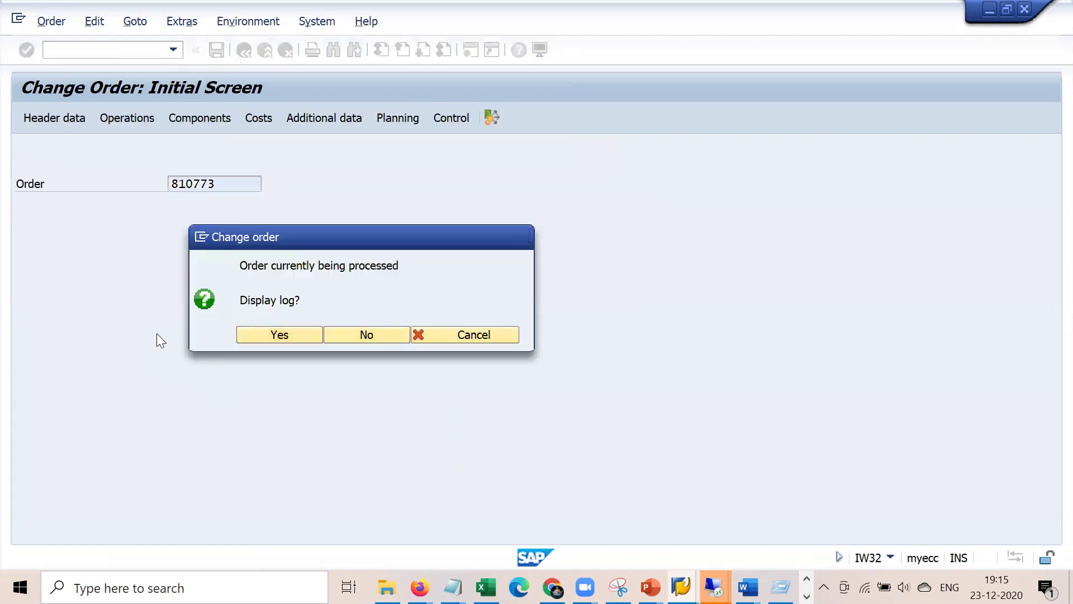
{"action": "key", "text": "Return"}
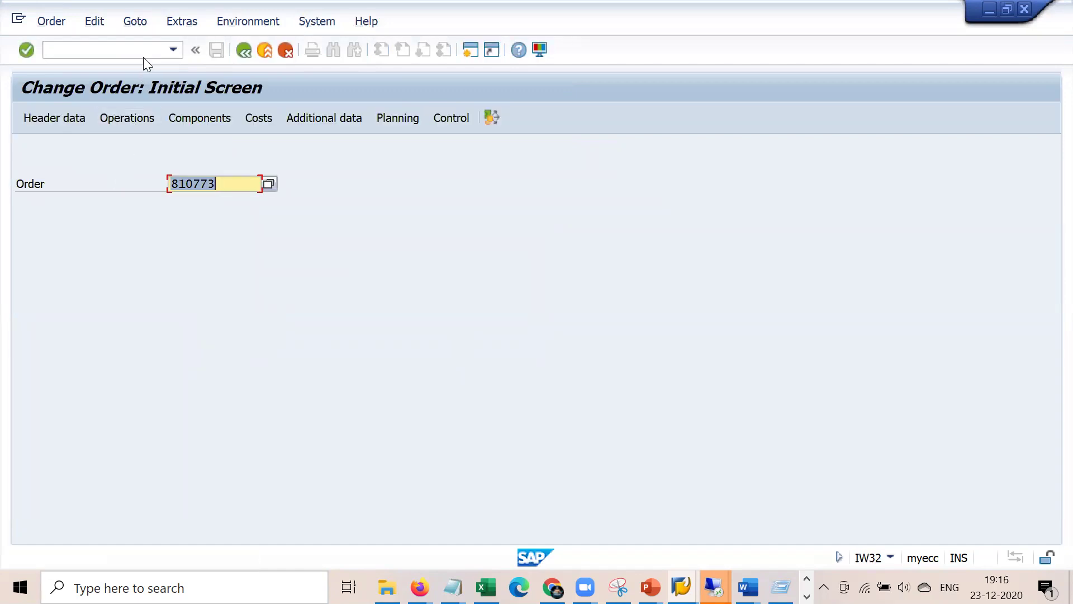
- Reopen order 810773 in change mode and show its component list
{"action": "left_click", "coordinate": [143, 50]}
{"action": "type", "text": "/nex"}
{"action": "key", "text": "Return"}
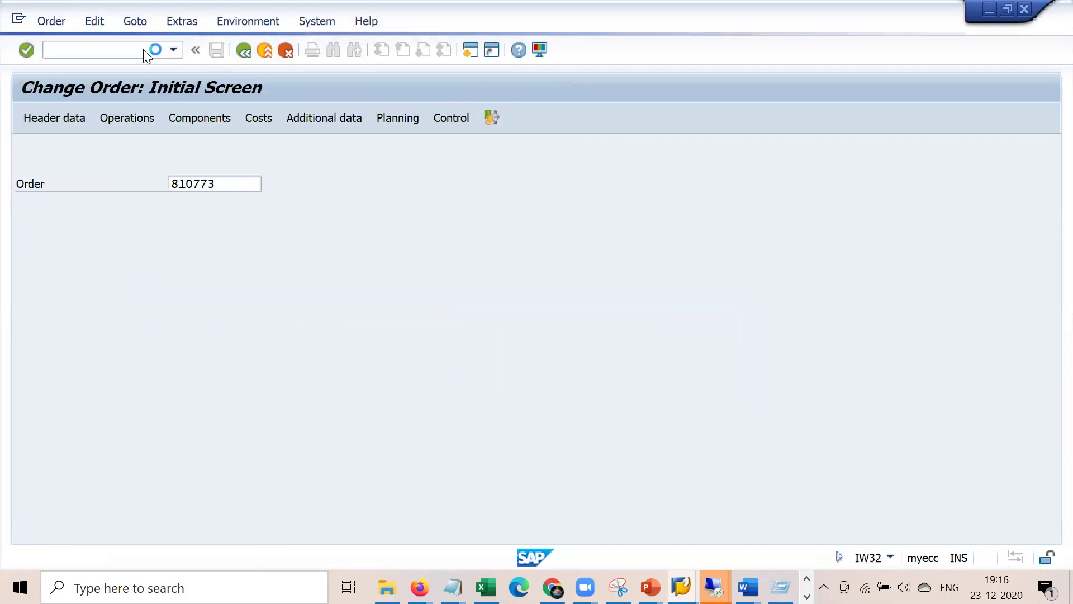
{"action": "key", "text": "Return"}
{"action": "left_click", "coordinate": [229, 208]}
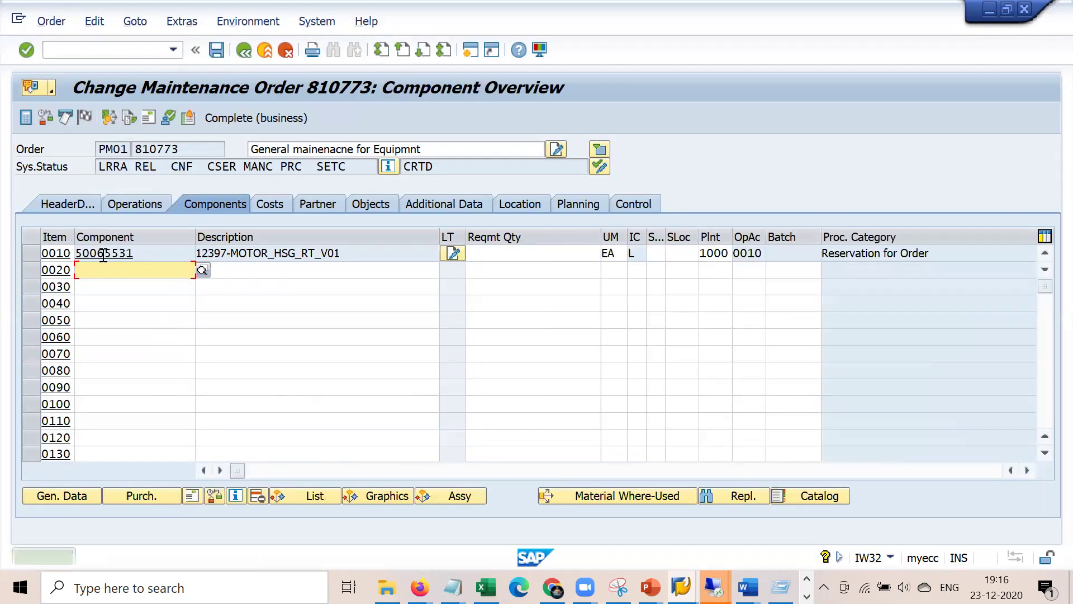
- Inspect component item 0010's details: reservation 97400, requisition timing kept at 3 Immediately
{"action": "left_click", "coordinate": [58, 255]}
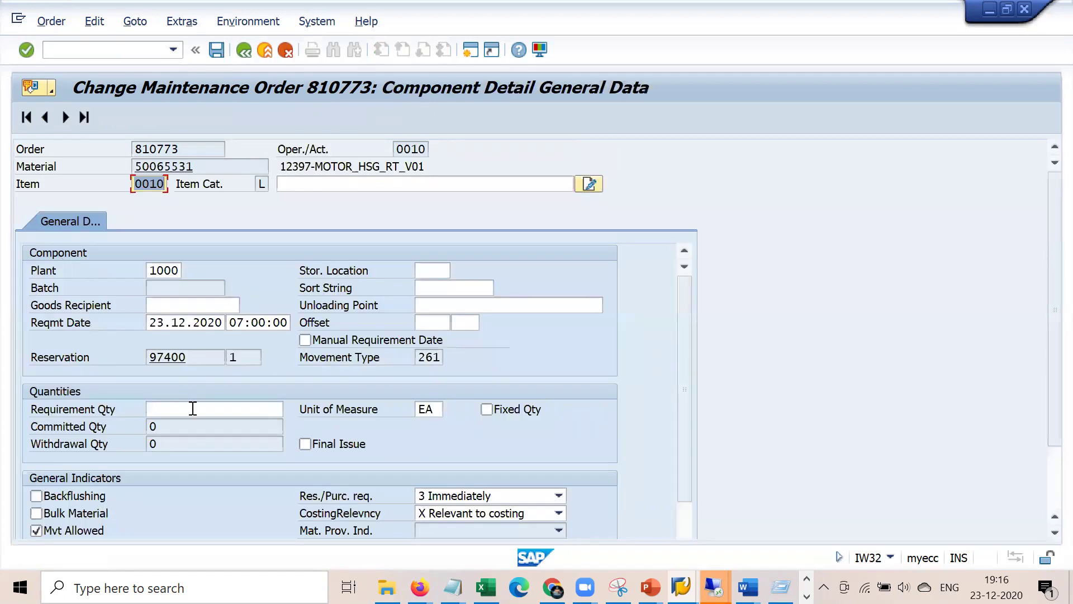
{"action": "left_click_drag", "start_coordinate": [199, 356], "coordinate": [147, 355]}
{"action": "left_click", "coordinate": [203, 362]}
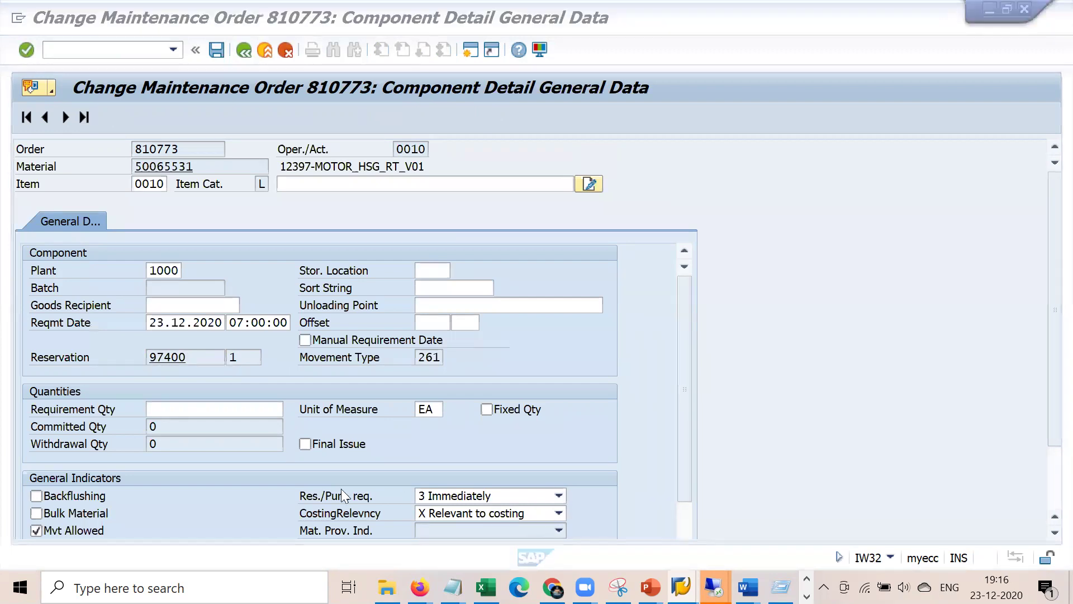
{"action": "left_click", "coordinate": [558, 496]}
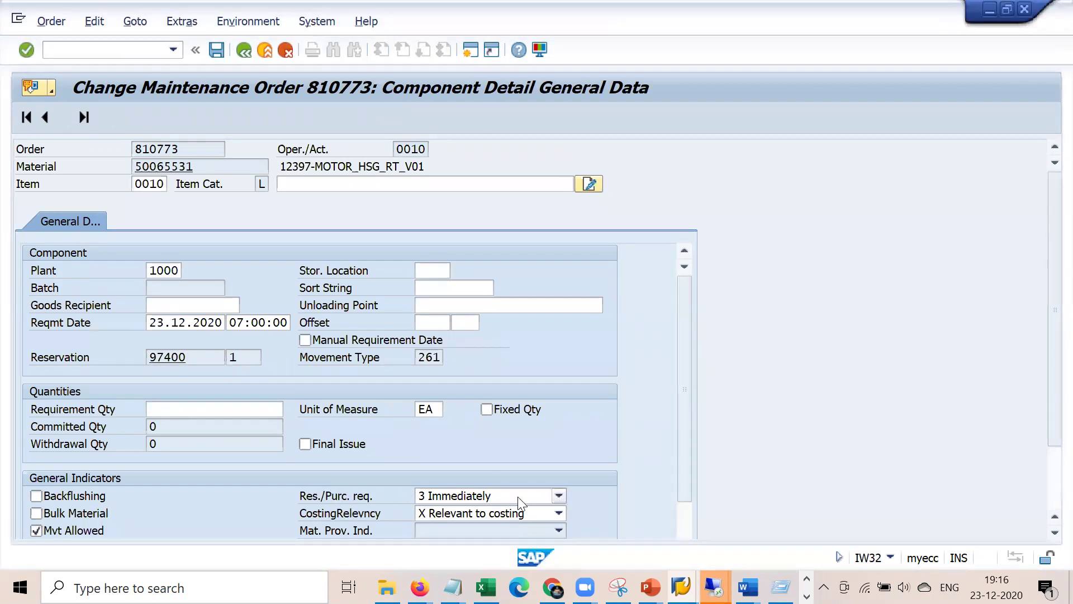
{"action": "left_click", "coordinate": [457, 268]}
{"action": "left_click", "coordinate": [244, 51]}
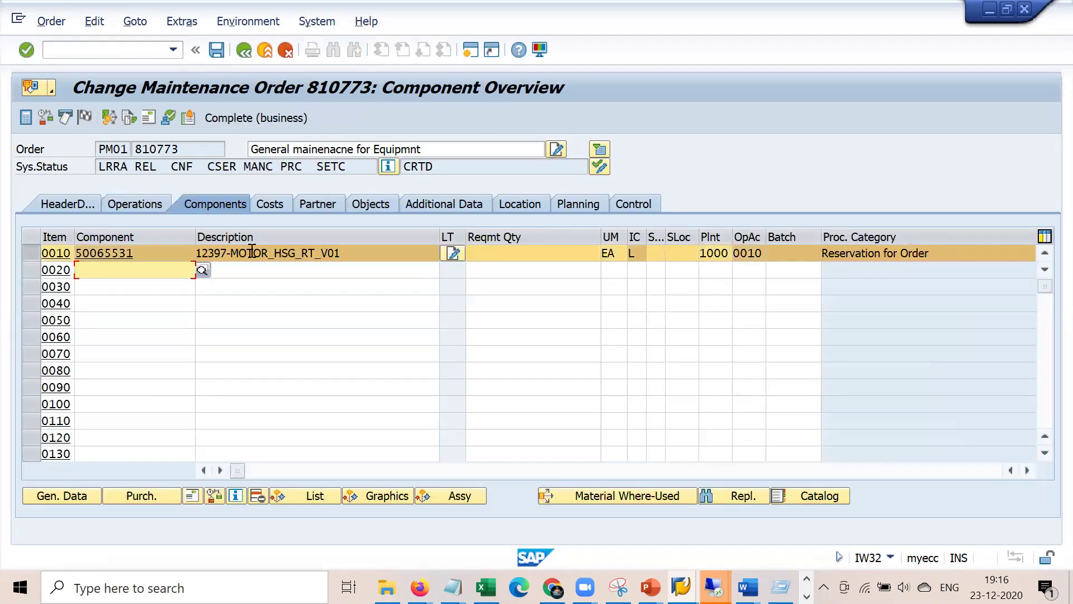
- Review the operations and header data: functional location 1000-CRU-SE2, equipment 10007788
{"action": "left_click", "coordinate": [146, 202]}
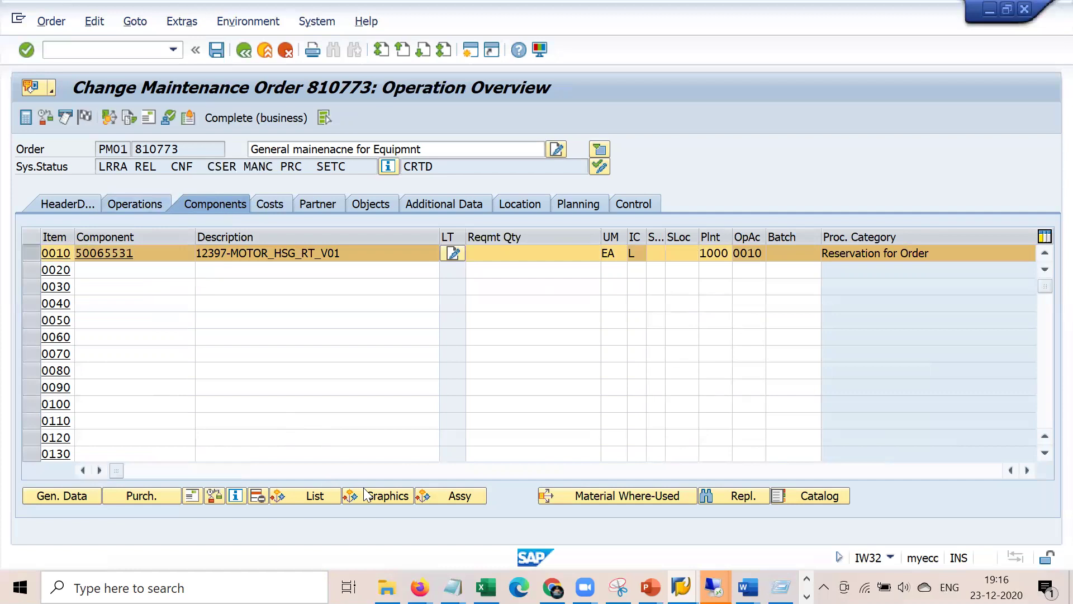
{"action": "left_click", "coordinate": [364, 470]}
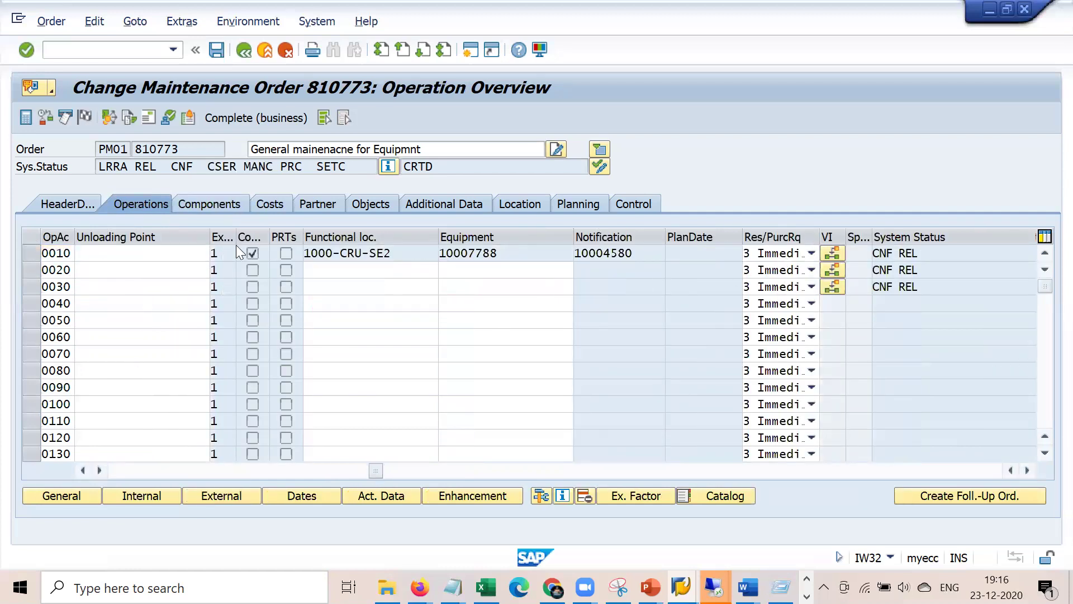
{"action": "left_click", "coordinate": [82, 204]}
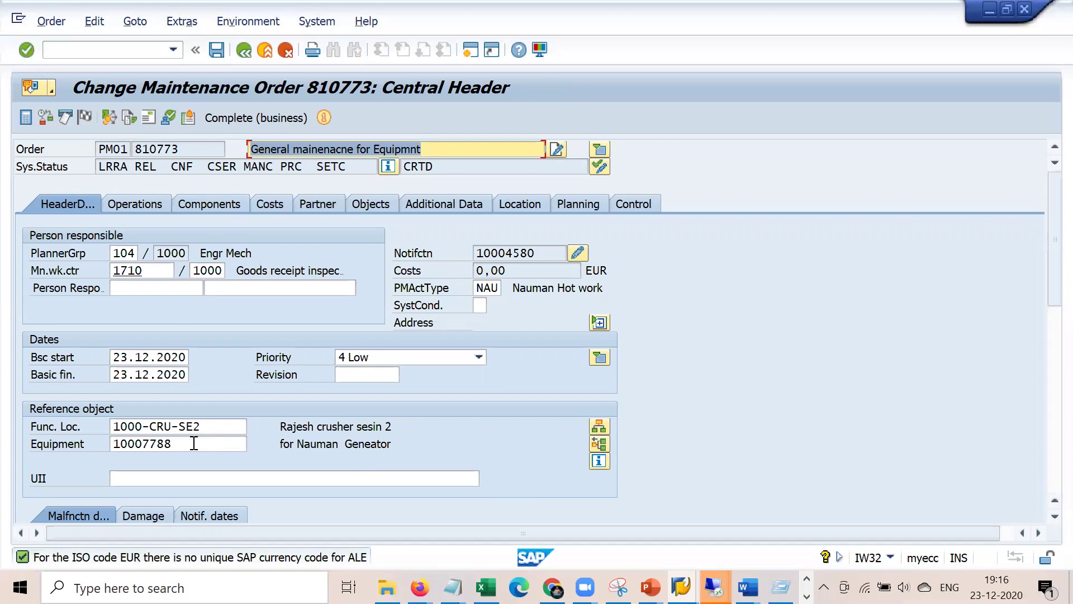
{"action": "left_click_drag", "start_coordinate": [223, 428], "coordinate": [106, 420]}
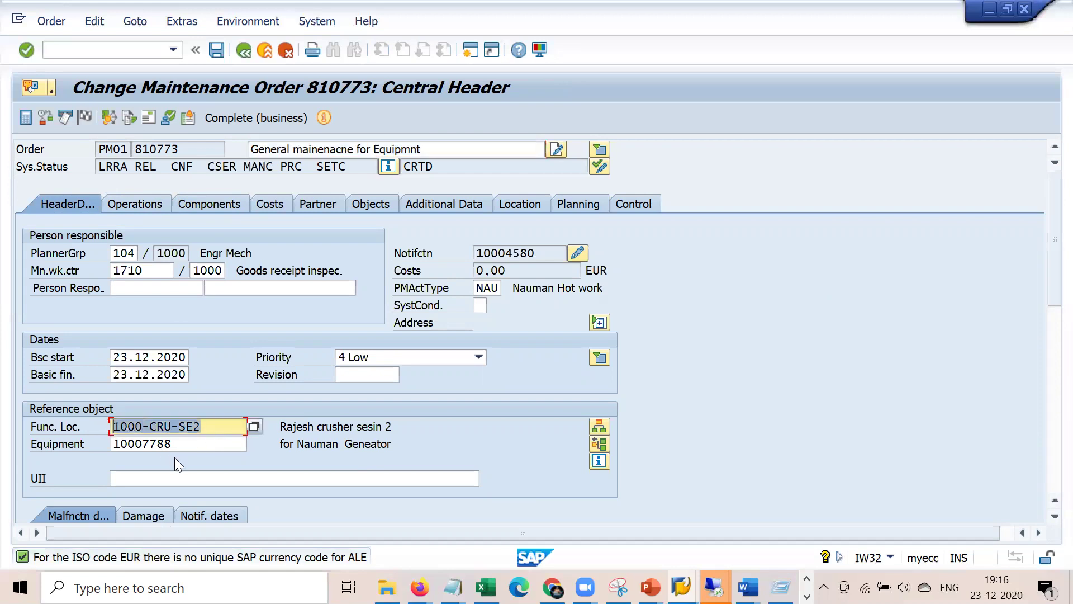
{"action": "left_click_drag", "start_coordinate": [195, 447], "coordinate": [55, 442]}
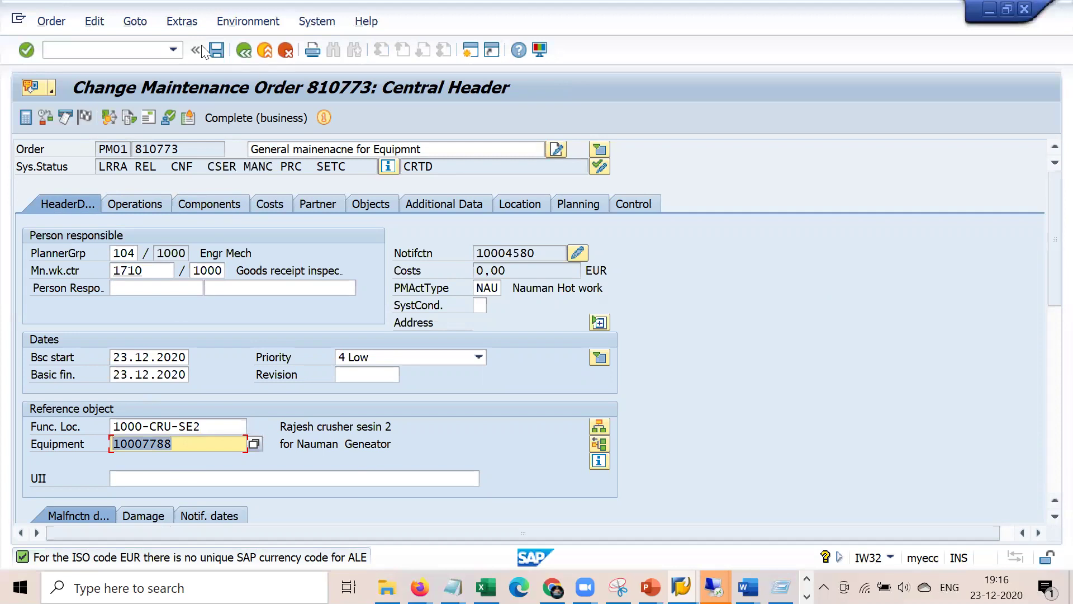
{"action": "left_click", "coordinate": [148, 50]}
- Start a new order in IW31 for functional location 00-B02-2B and planning plant 1000
{"action": "type", "text": "/"}
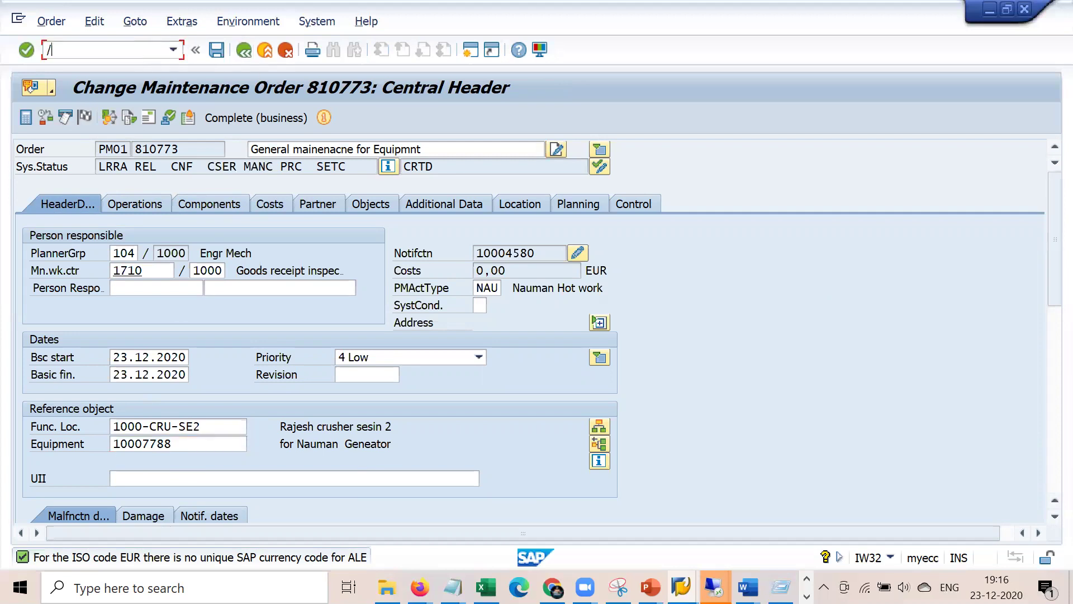
{"action": "type", "text": "niw31"}
{"action": "key", "text": "Return"}
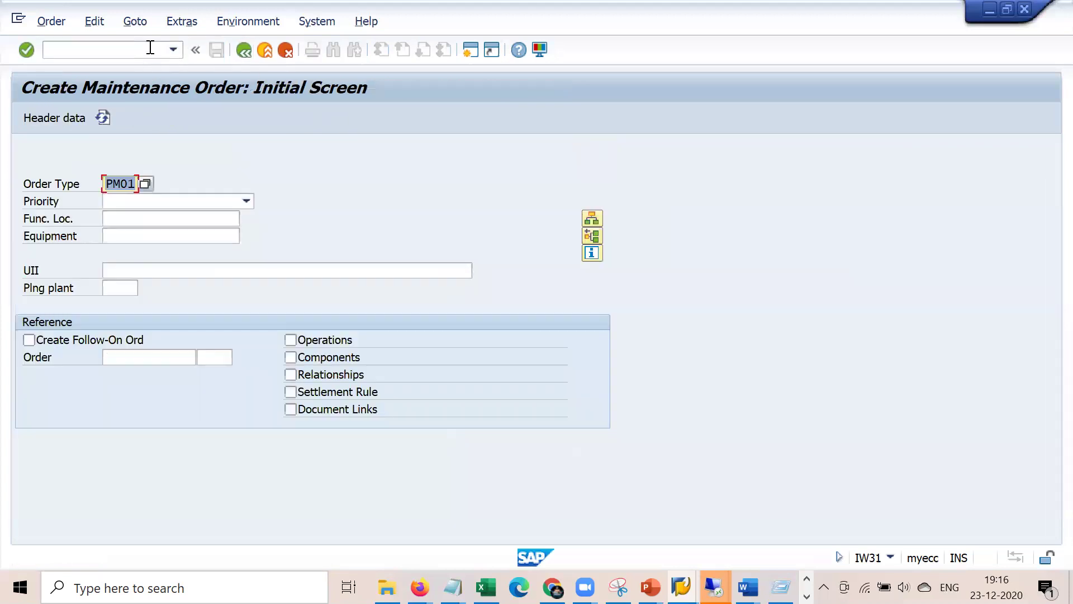
{"action": "key", "text": "Tab"}
{"action": "key", "text": "Tab"}
{"action": "type", "text": "10007788"}
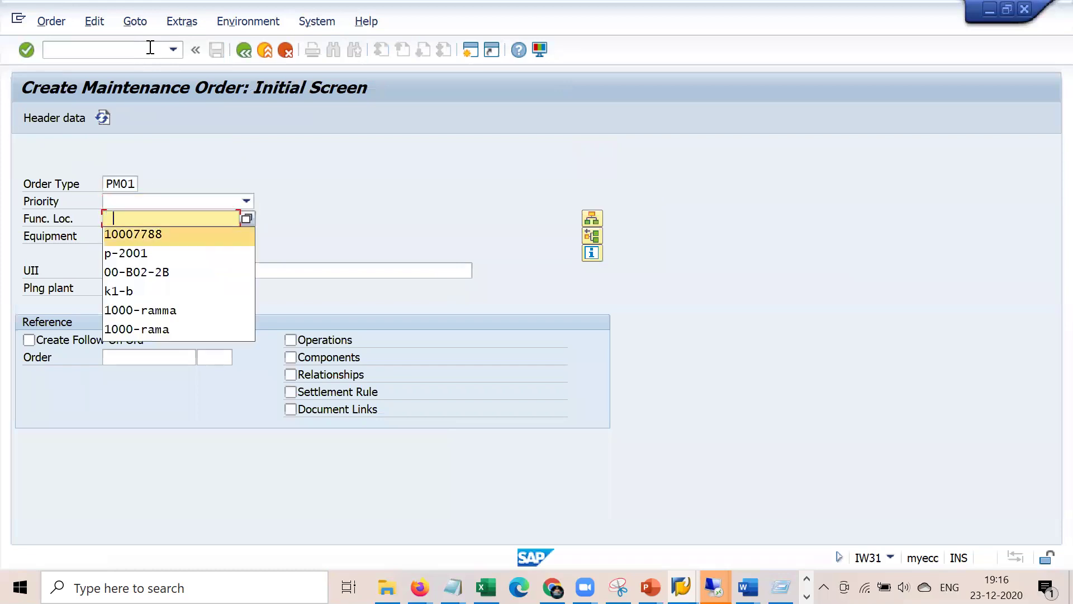
{"action": "key", "text": "BackSpace"}
{"action": "key", "text": "BackSpace"}
{"action": "key", "text": "BackSpace"}
{"action": "key", "text": "BackSpace"}
{"action": "key", "text": "BackSpace"}
{"action": "key", "text": "BackSpace"}
{"action": "key", "text": "BackSpace"}
{"action": "key", "text": "BackSpace"}
{"action": "key", "text": "BackSpace"}
{"action": "key", "text": "Down"}
{"action": "key", "text": "Down"}
{"action": "key", "text": "Down"}
{"action": "key", "text": "Return"}
{"action": "key", "text": "Tab"}
{"action": "key", "text": "Tab"}
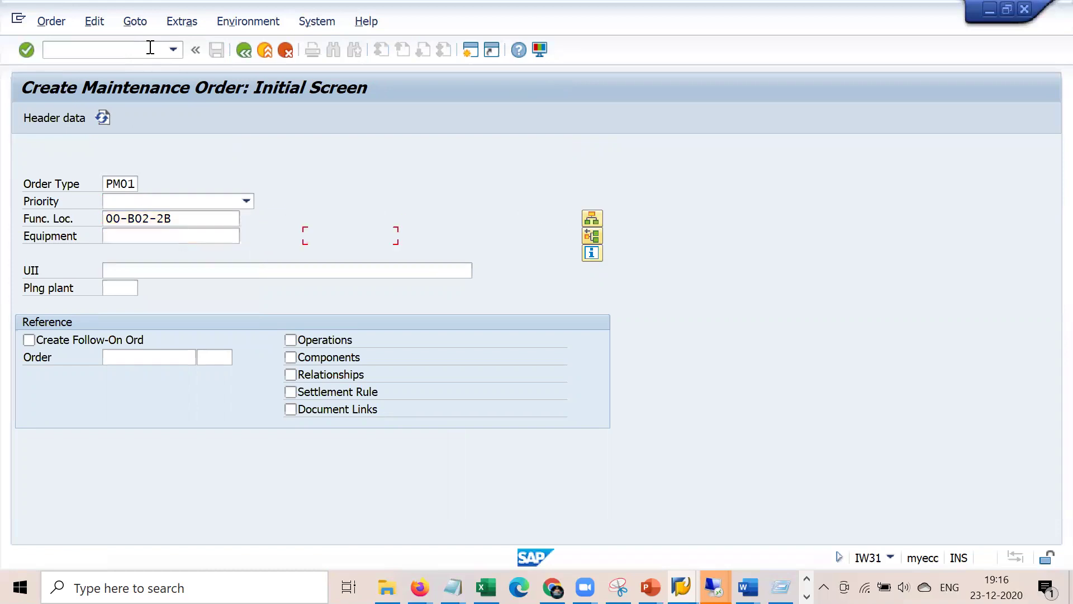
{"action": "key", "text": "Tab"}
{"action": "key", "text": "Down"}
{"action": "key", "text": "Return"}
- Fill the description 'General mainenacne for Equipmnt' and confirm location 00-B02-2B, Filtrate layer
{"action": "key", "text": "Return"}
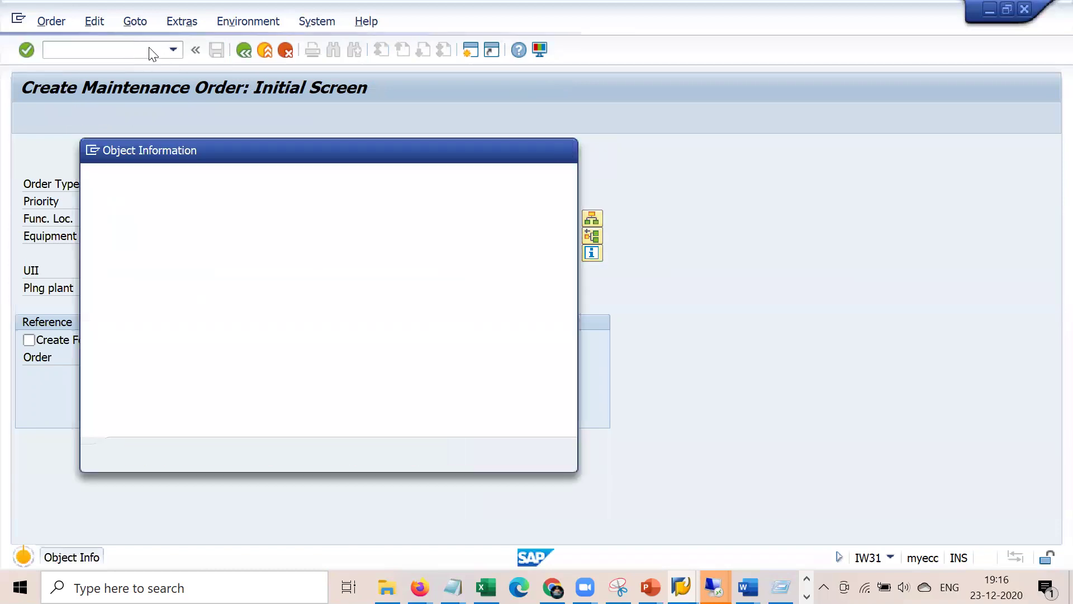
{"action": "key", "text": "Return"}
{"action": "key", "text": "Down"}
{"action": "key", "text": "Return"}
{"action": "key", "text": "Return"}
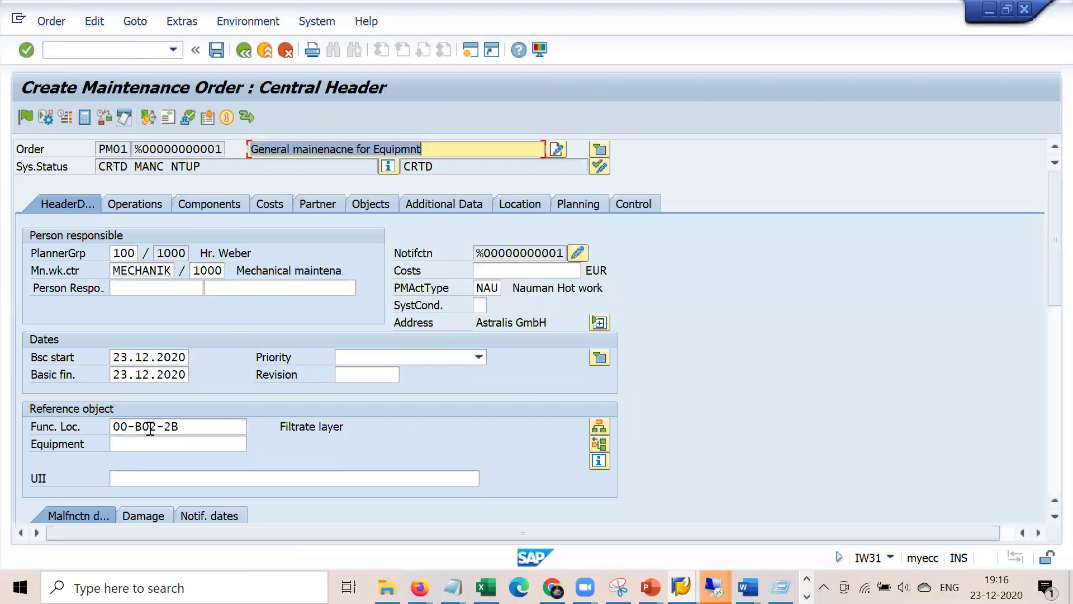
{"action": "left_click_drag", "start_coordinate": [208, 431], "coordinate": [99, 425]}
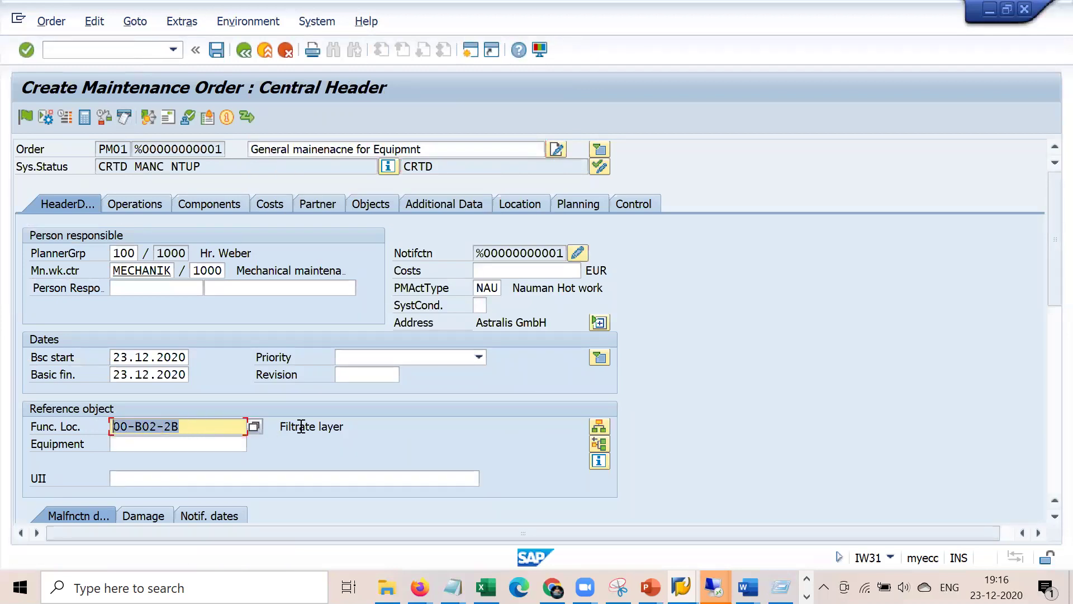
{"action": "left_click_drag", "start_coordinate": [359, 425], "coordinate": [282, 422]}
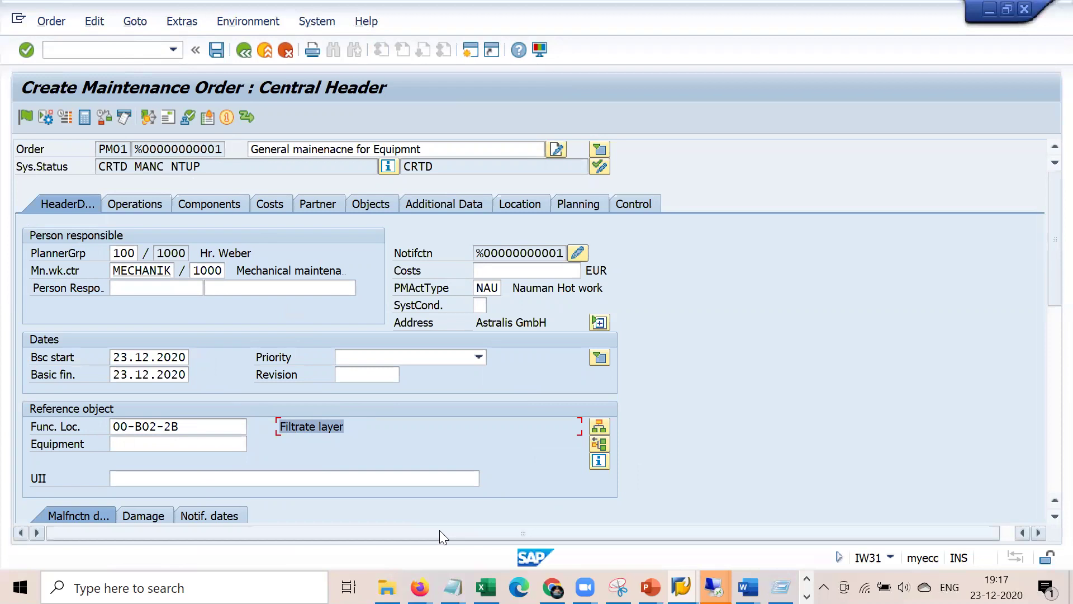
{"action": "left_click", "coordinate": [451, 586]}
{"action": "left_click", "coordinate": [385, 522]}
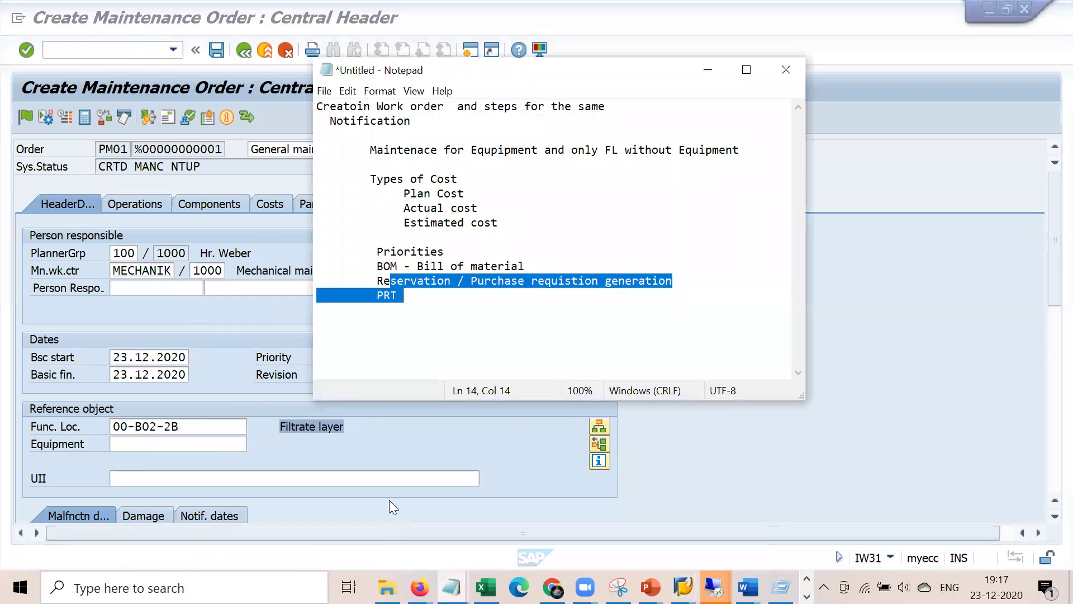
{"action": "left_click", "coordinate": [479, 242]}
{"action": "key", "text": "shift+Left"}
{"action": "key", "text": "shift+Left"}
{"action": "key", "text": "shift+Left"}
{"action": "key", "text": "shift+Left"}
{"action": "key", "text": "shift+Left"}
{"action": "key", "text": "shift+Left"}
{"action": "key", "text": "shift+Left"}
{"action": "key", "text": "shift+Left"}
{"action": "key", "text": "shift+Left"}
{"action": "key", "text": "shift+Left"}
{"action": "key", "text": "shift+Left"}
{"action": "key", "text": "shift+Left"}
{"action": "key", "text": "shift+Left"}
{"action": "key", "text": "shift+Left"}
{"action": "key", "text": "shift+Left"}
{"action": "key", "text": "shift+Left"}
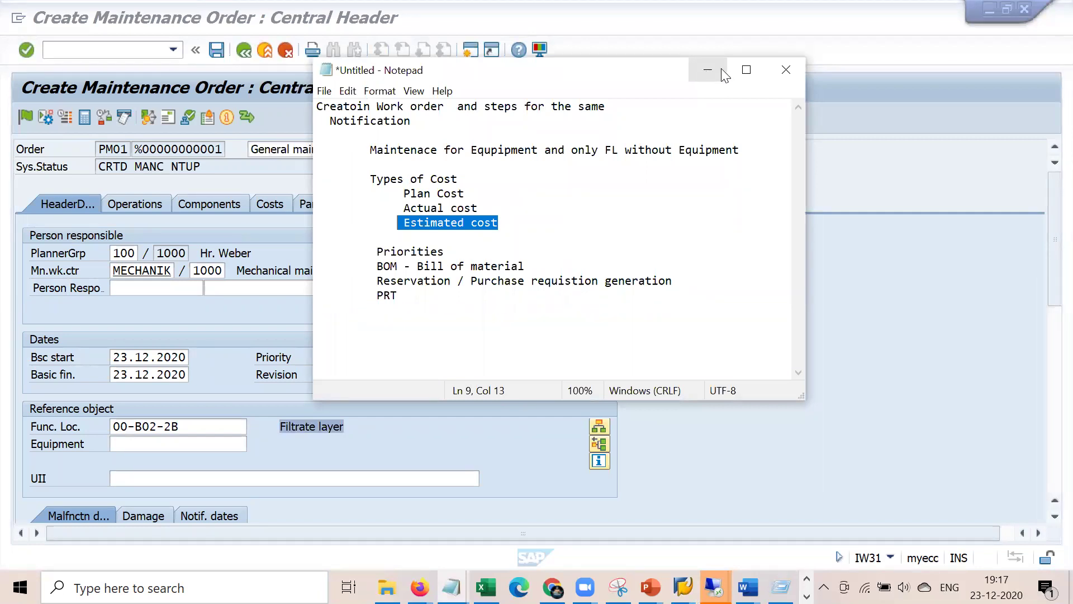
{"action": "left_click", "coordinate": [706, 71]}
{"action": "left_click", "coordinate": [500, 274]}
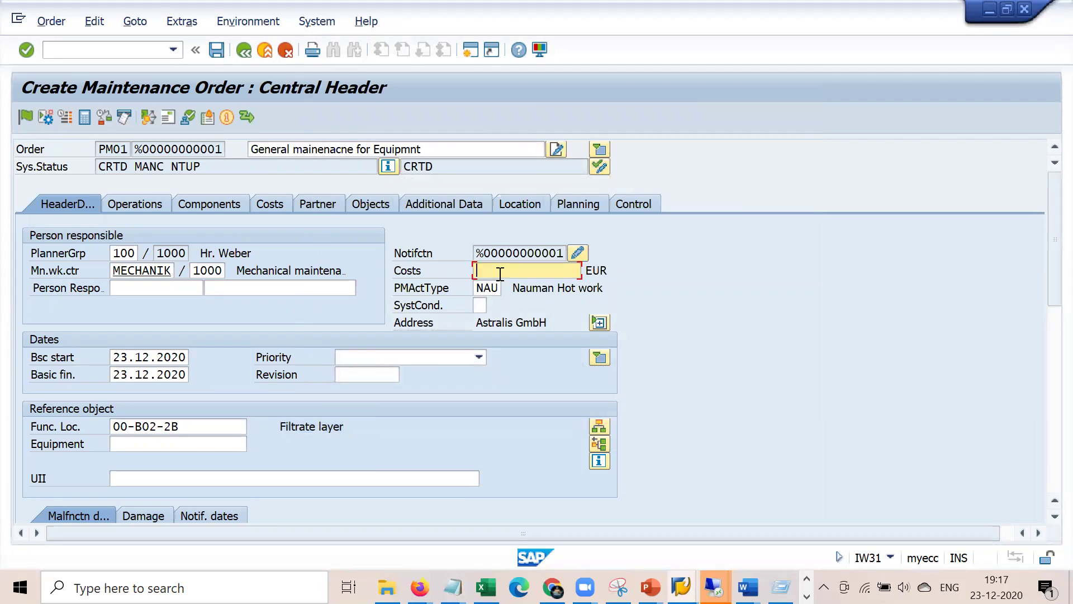
- Enter estimated costs of 100 for External Services and 20 for Internal - Labour
{"action": "left_click", "coordinate": [274, 203]}
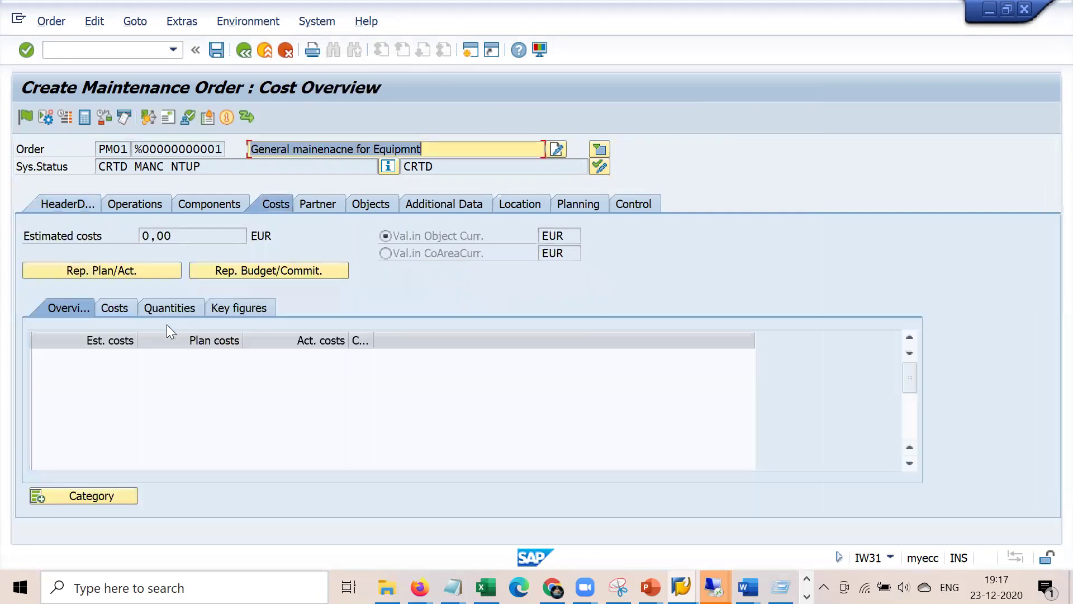
{"action": "left_click", "coordinate": [122, 313]}
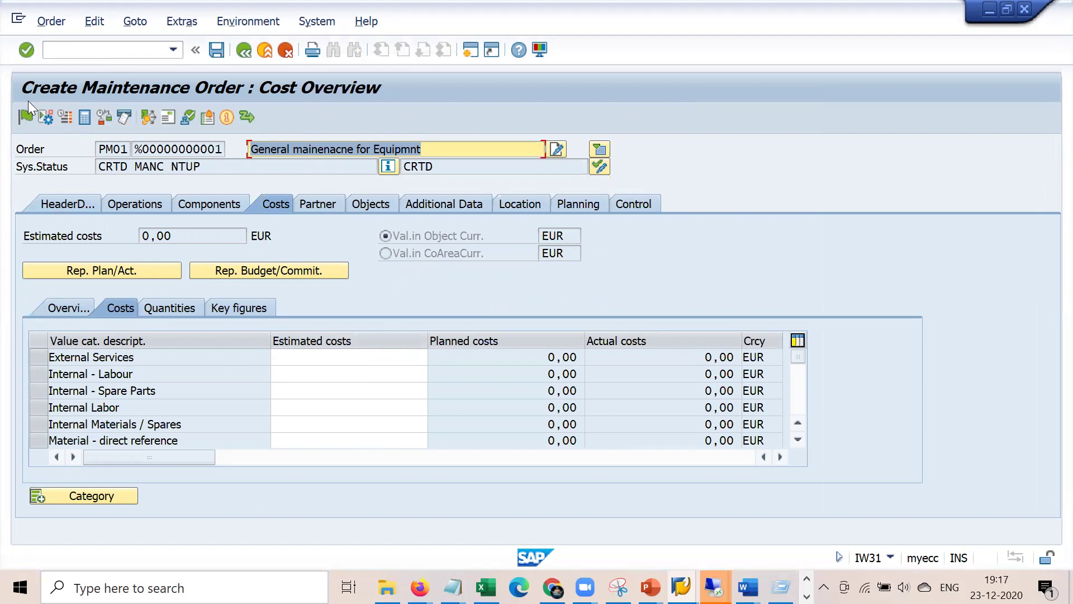
{"action": "left_click", "coordinate": [326, 358]}
{"action": "type", "text": "100"}
{"action": "key", "text": "Return"}
{"action": "left_click", "coordinate": [356, 375]}
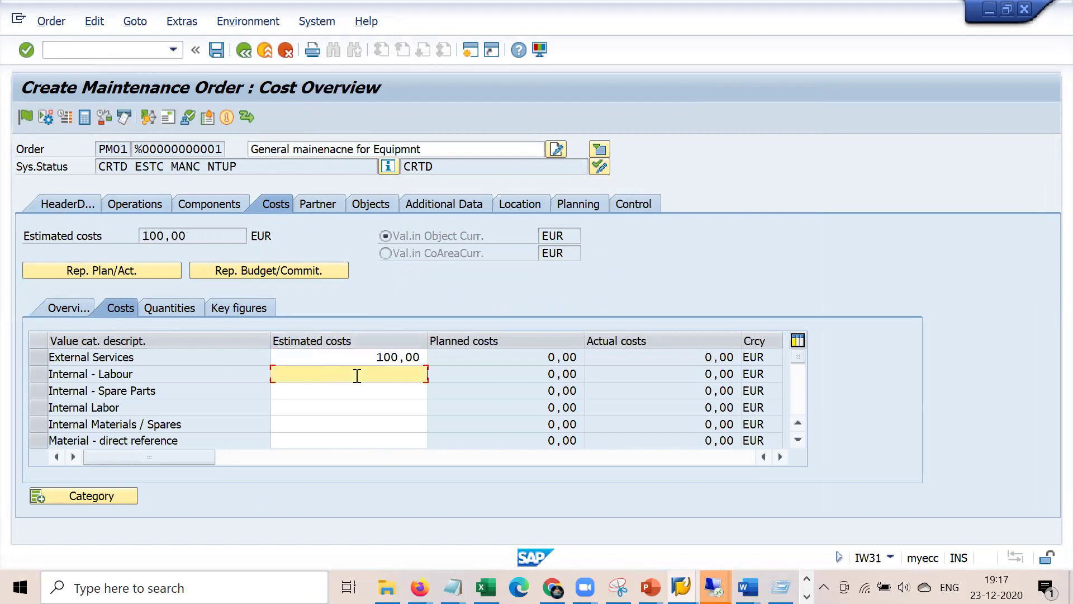
{"action": "type", "text": "20"}
{"action": "key", "text": "Return"}
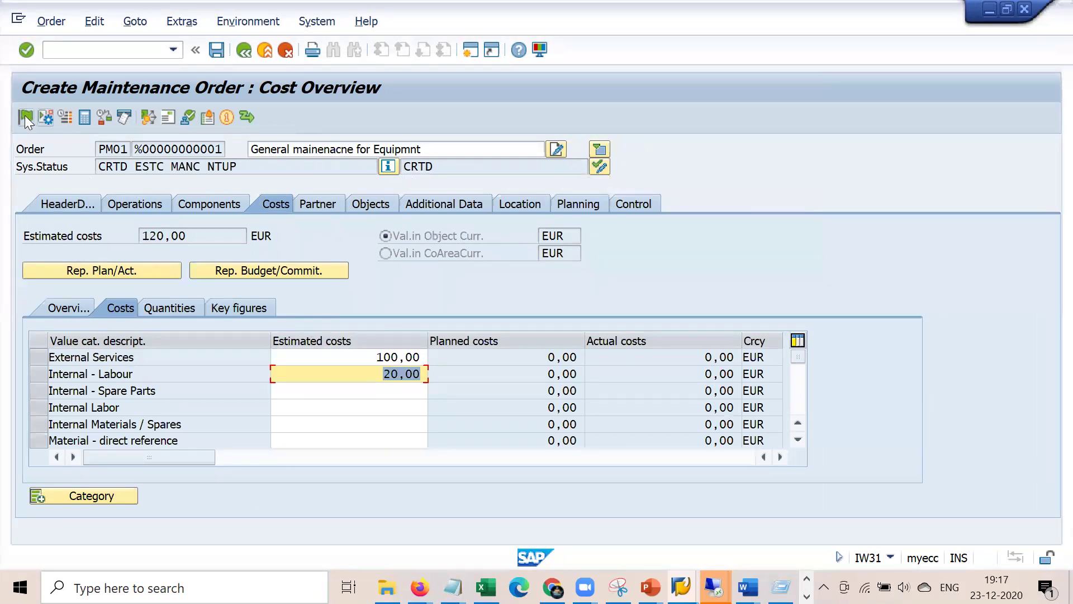
- Check the header cost totals and release the maintenance order
{"action": "left_click", "coordinate": [57, 200]}
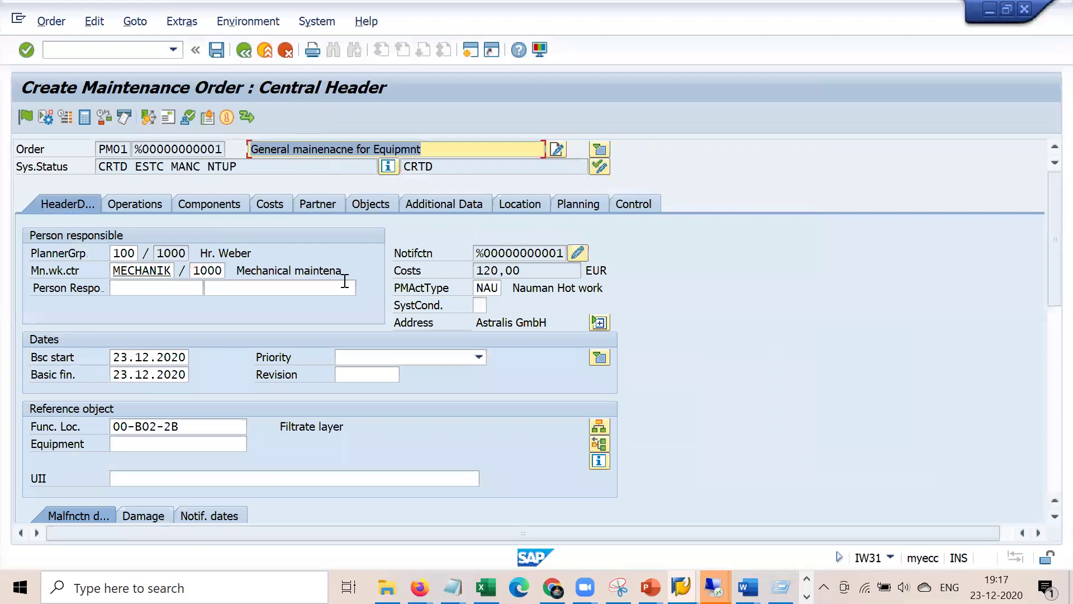
{"action": "left_click", "coordinate": [262, 202]}
{"action": "left_click", "coordinate": [383, 390]}
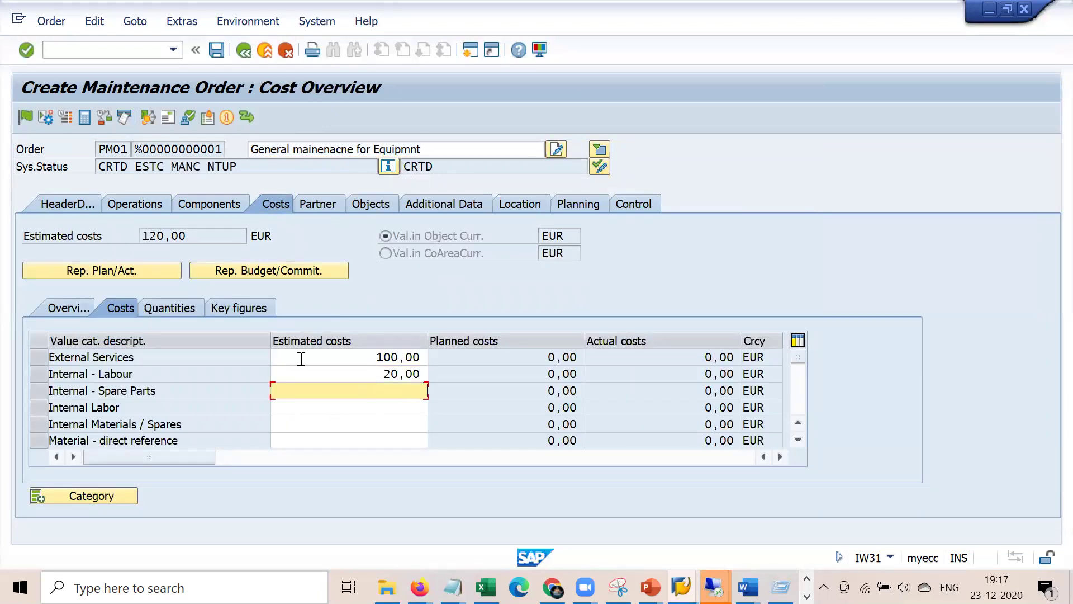
{"action": "left_click", "coordinate": [26, 115]}
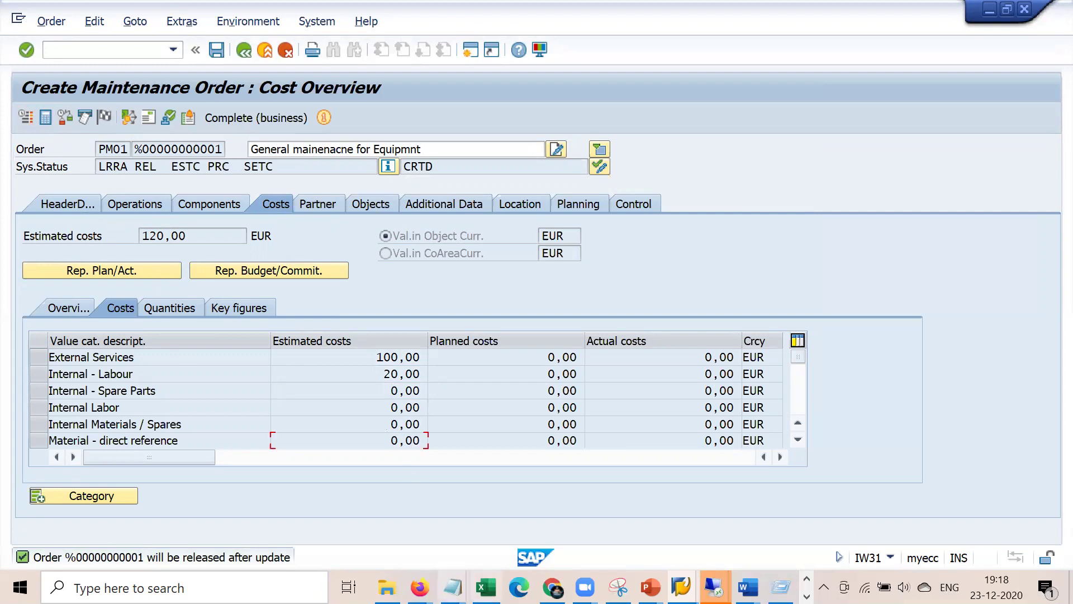
{"action": "left_click", "coordinate": [451, 587]}
- Add '- After release it is not editable' after 'Estimated cost' in the notes
{"action": "left_click", "coordinate": [415, 499]}
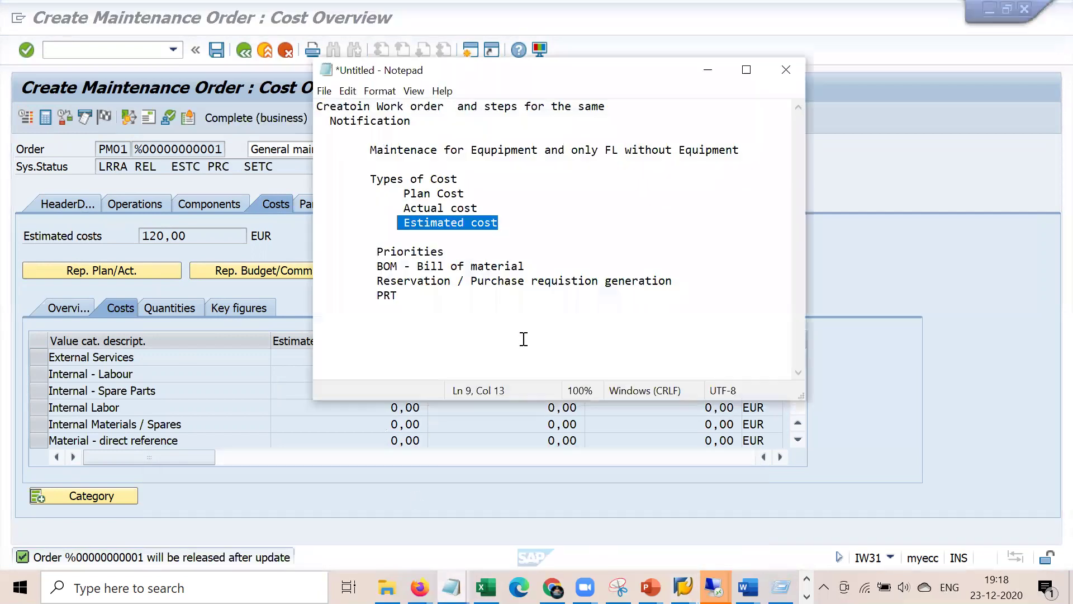
{"action": "left_click", "coordinate": [509, 235]}
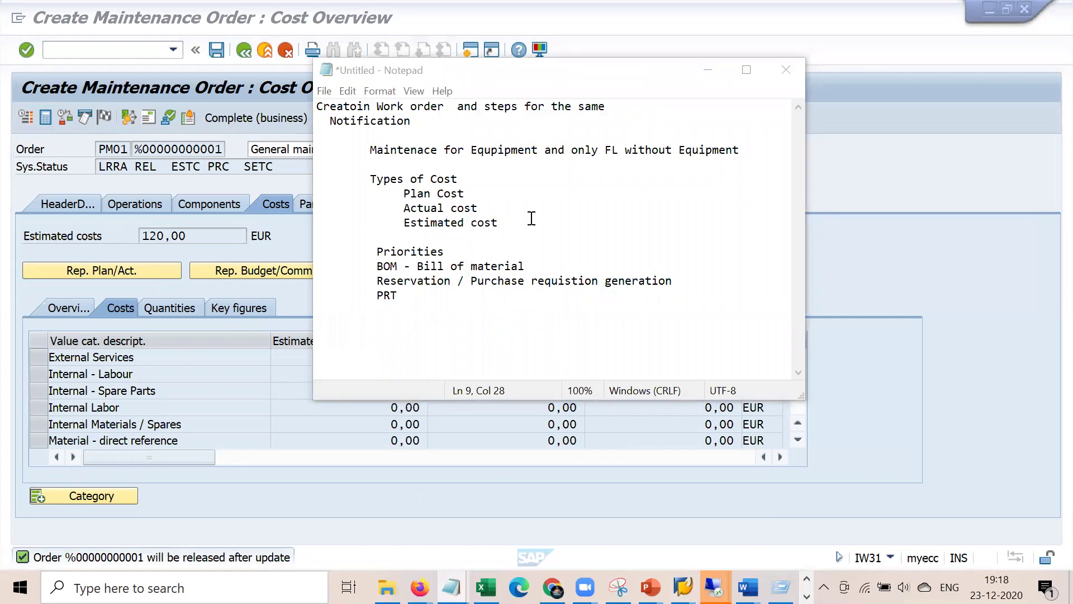
{"action": "type", "text": "- After"}
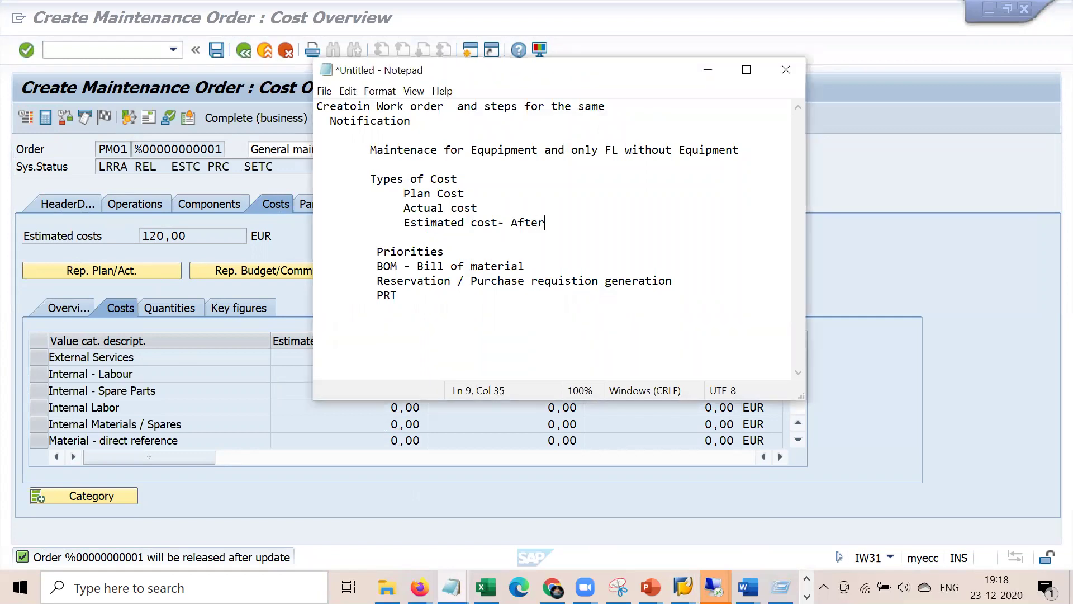
{"action": "type", "text": " release it is not editable"}
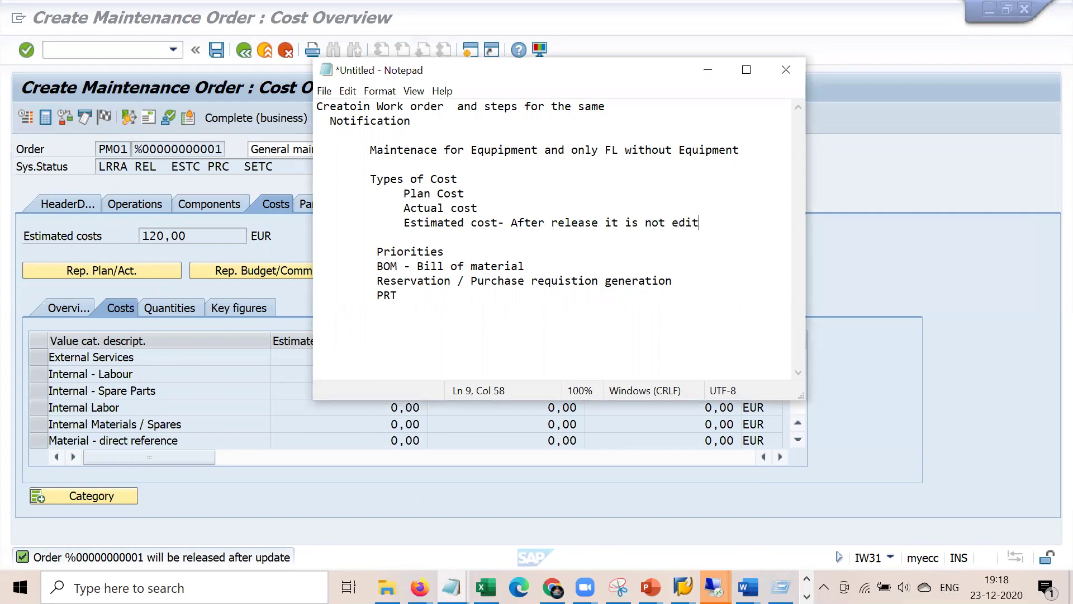
{"action": "left_click_drag", "start_coordinate": [410, 223], "coordinate": [596, 238]}
{"action": "key", "text": "shift+Left"}
{"action": "key", "text": "shift+Left"}
{"action": "key", "text": "shift+Left"}
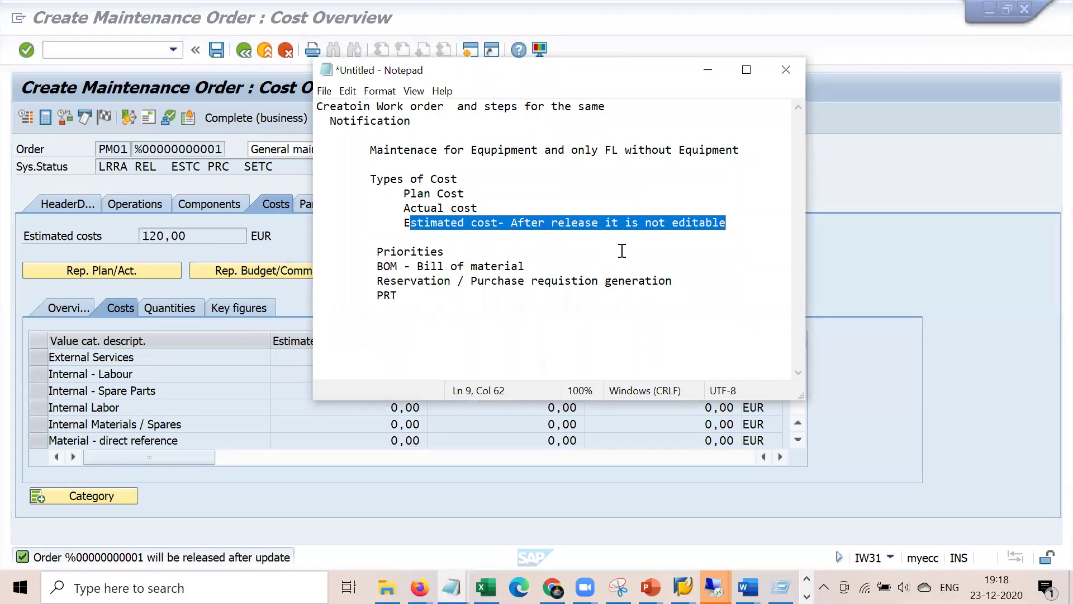
{"action": "left_click", "coordinate": [644, 241]}
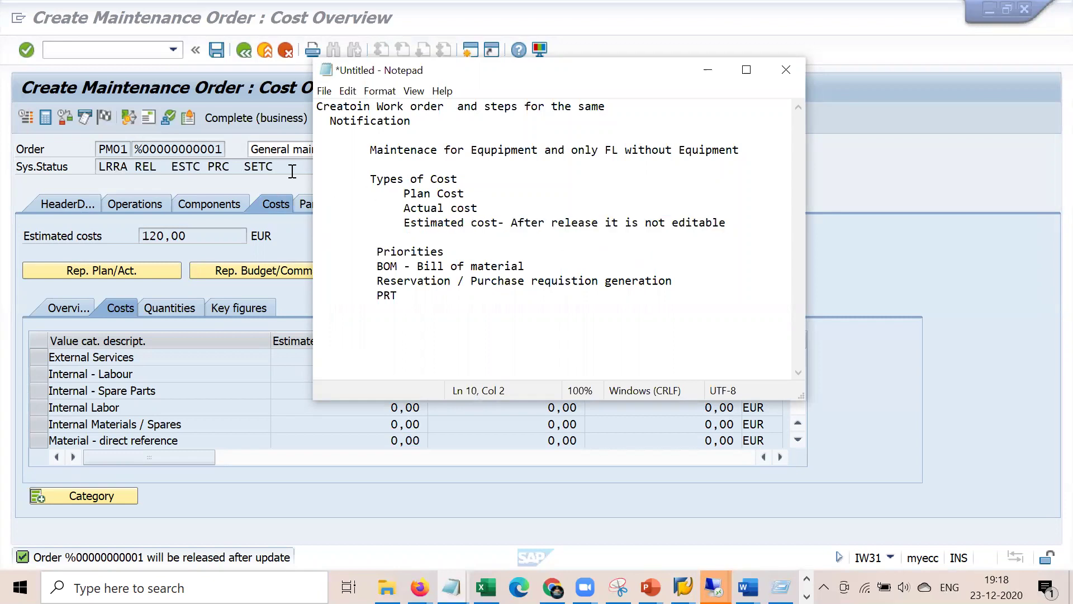
{"action": "left_click", "coordinate": [291, 171]}
{"action": "left_click", "coordinate": [150, 166]}
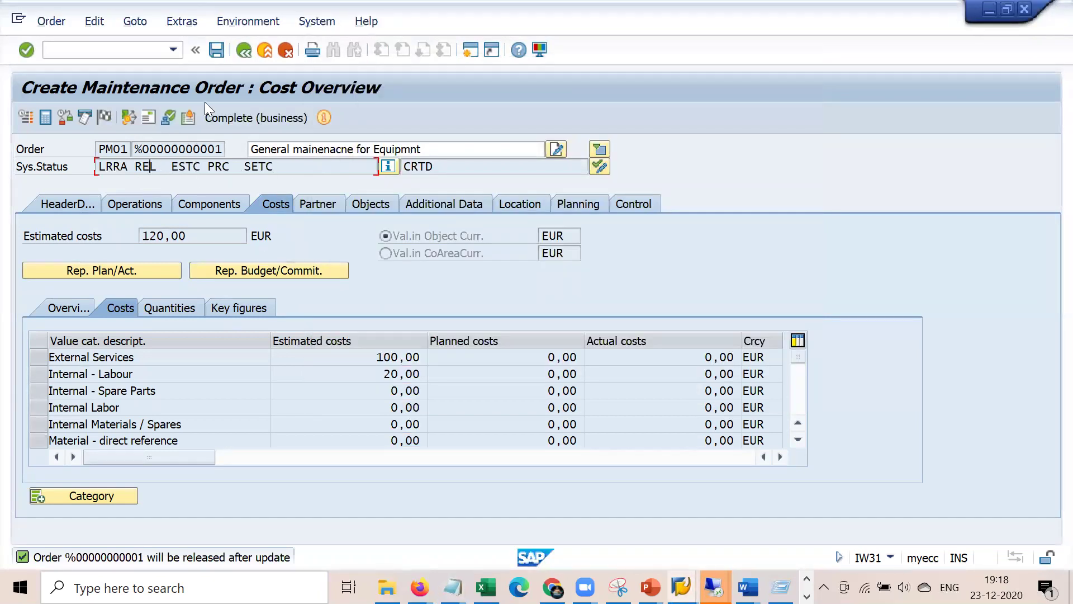
- Save the order, then enter the reporter's name in the notification's Reported by field
{"action": "left_click", "coordinate": [216, 50]}
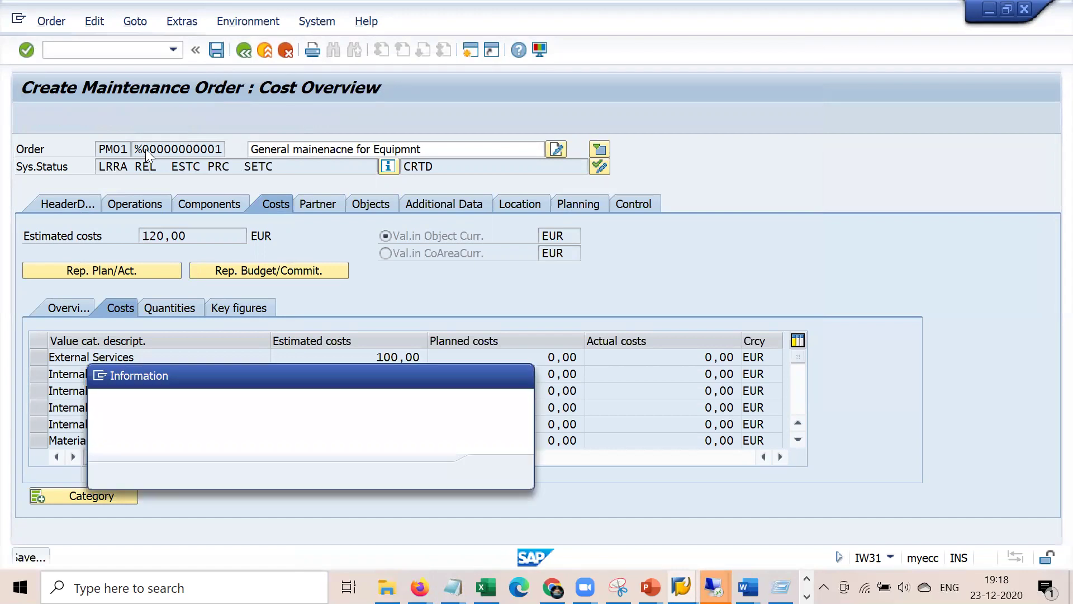
{"action": "left_click", "coordinate": [494, 471]}
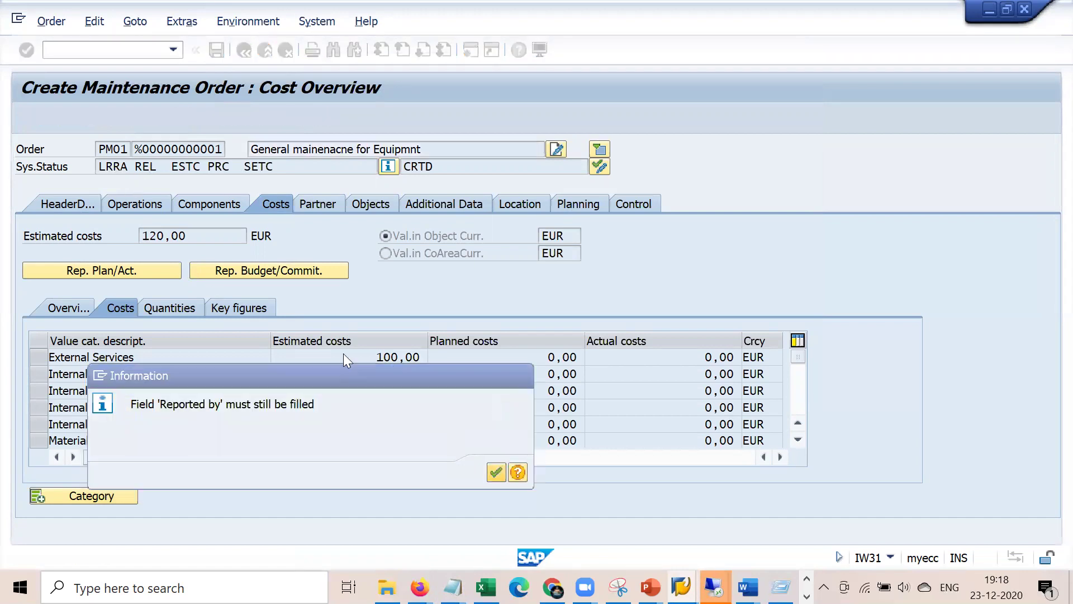
{"action": "left_click", "coordinate": [77, 202]}
{"action": "left_click", "coordinate": [579, 249]}
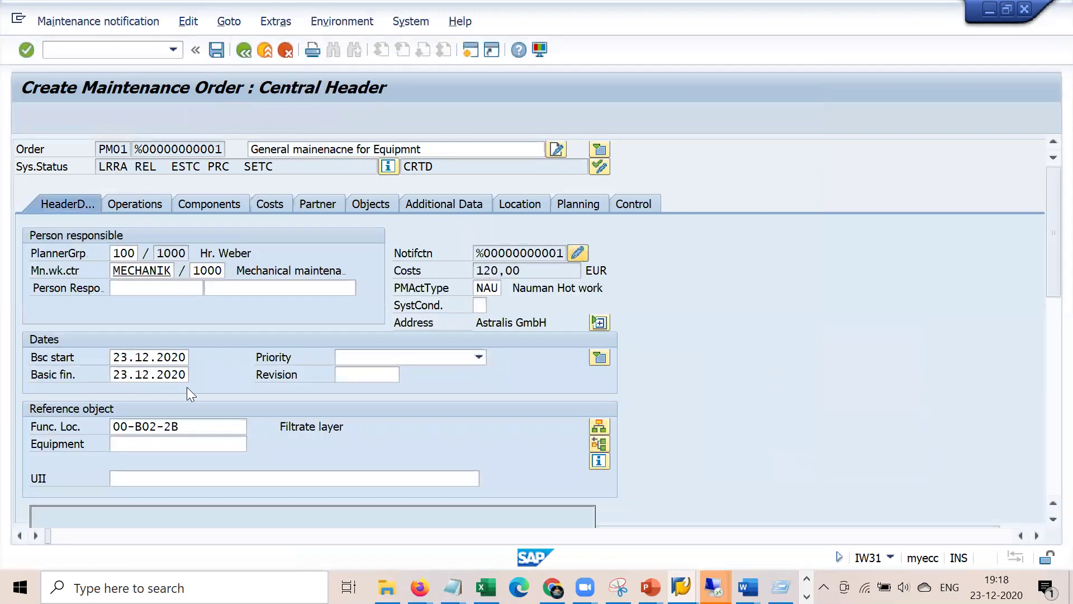
{"action": "left_click", "coordinate": [213, 413]}
{"action": "left_click", "coordinate": [197, 426]}
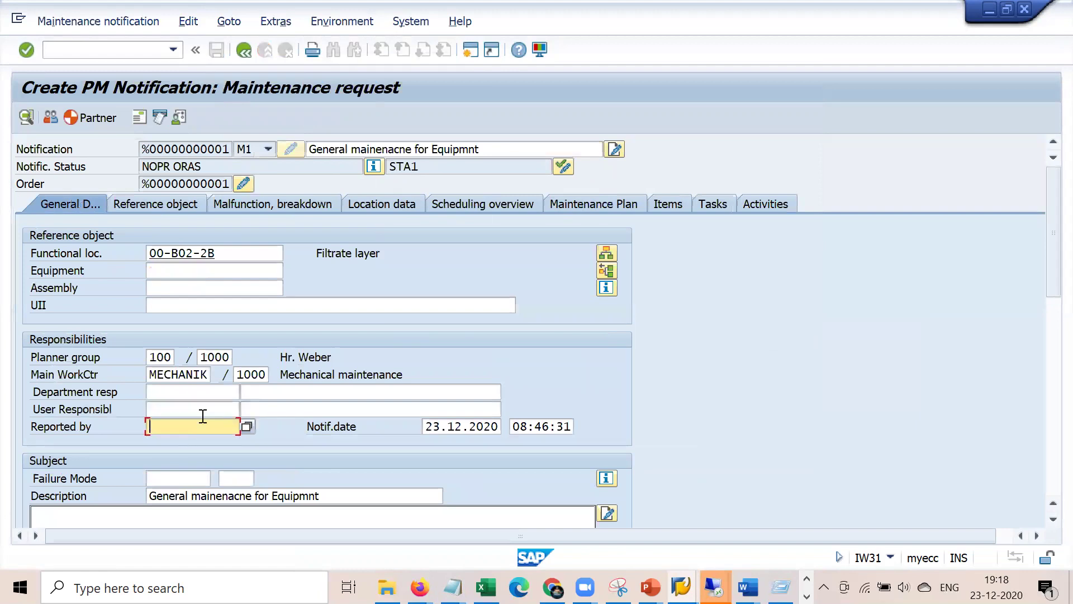
{"action": "type", "text": "Ram"}
{"action": "key", "text": "Return"}
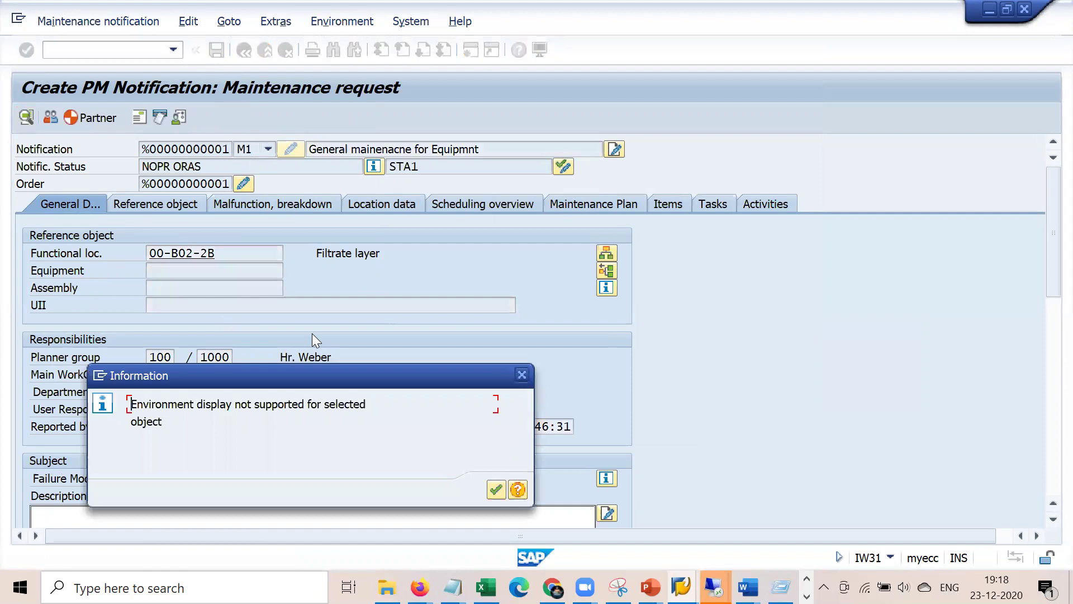
{"action": "key", "text": "Return"}
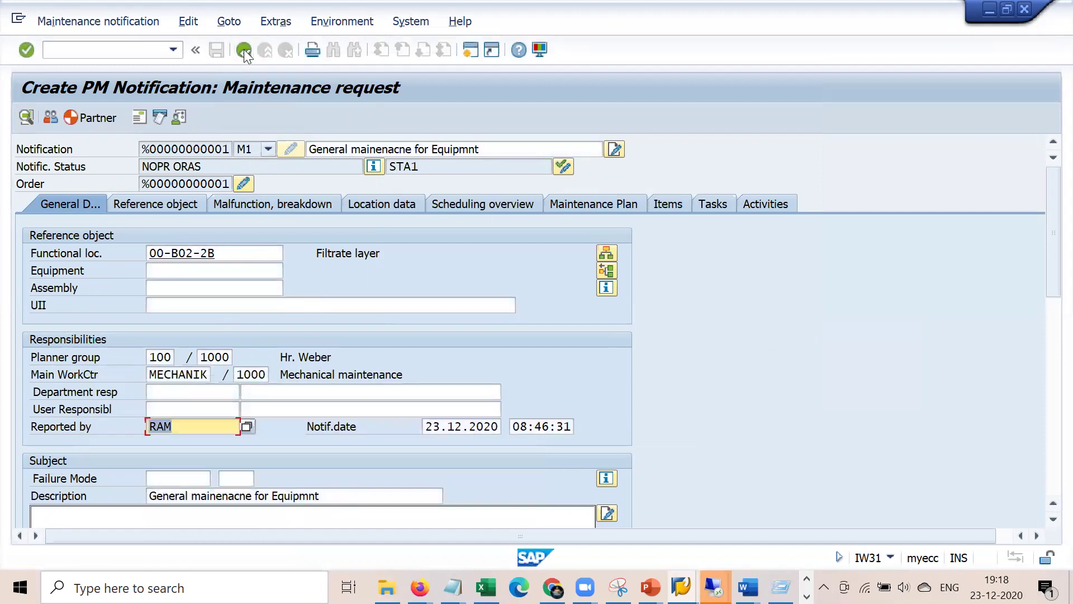
- Return to the order and save it together with its notification
{"action": "left_click", "coordinate": [244, 49]}
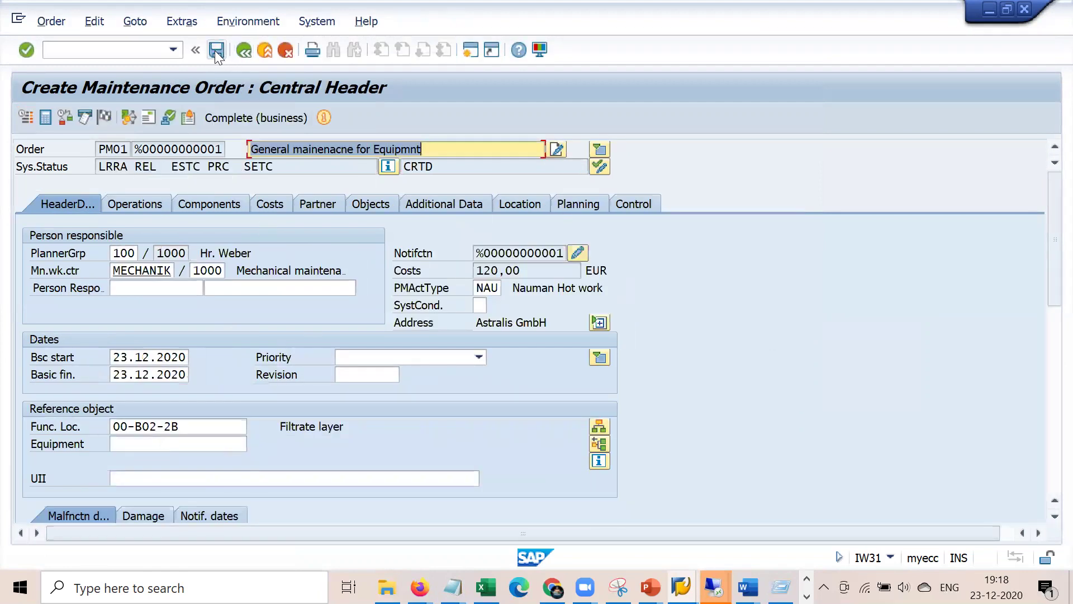
{"action": "left_click", "coordinate": [216, 50]}
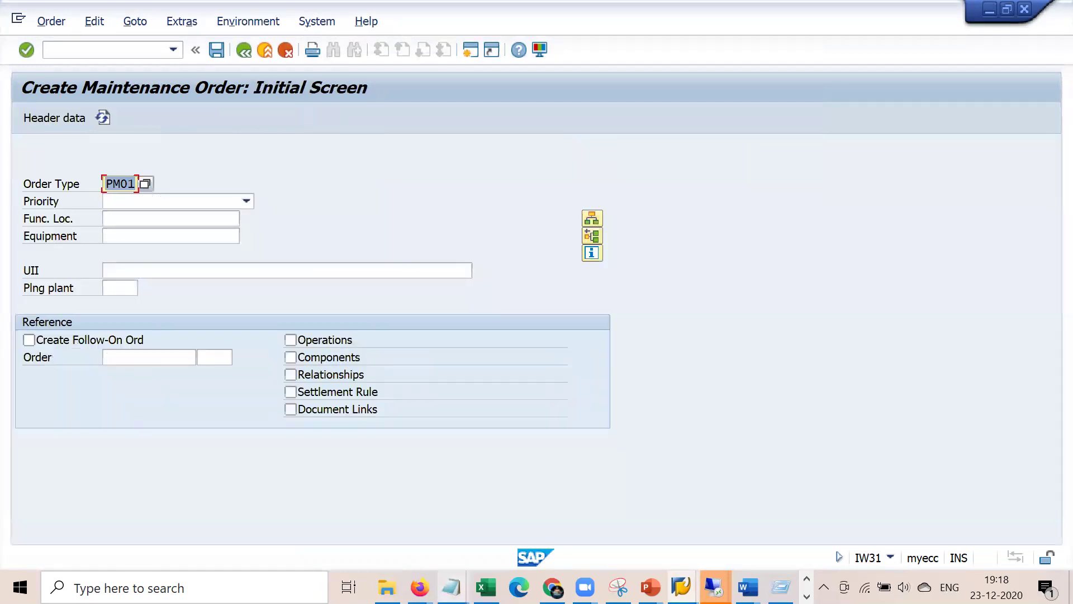
{"action": "mouse_move", "coordinate": [452, 587]}
{"action": "left_click", "coordinate": [530, 503]}
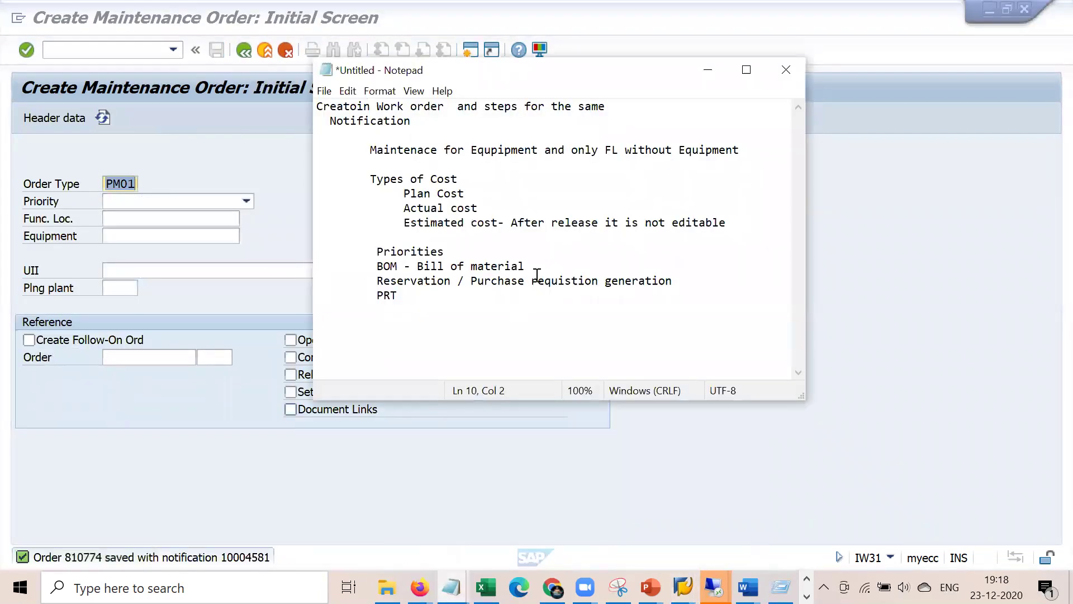
- Select parts of the BOM and PRT lines in the notes
{"action": "left_click_drag", "start_coordinate": [383, 266], "coordinate": [525, 268]}
{"action": "left_click_drag", "start_coordinate": [416, 295], "coordinate": [361, 297]}
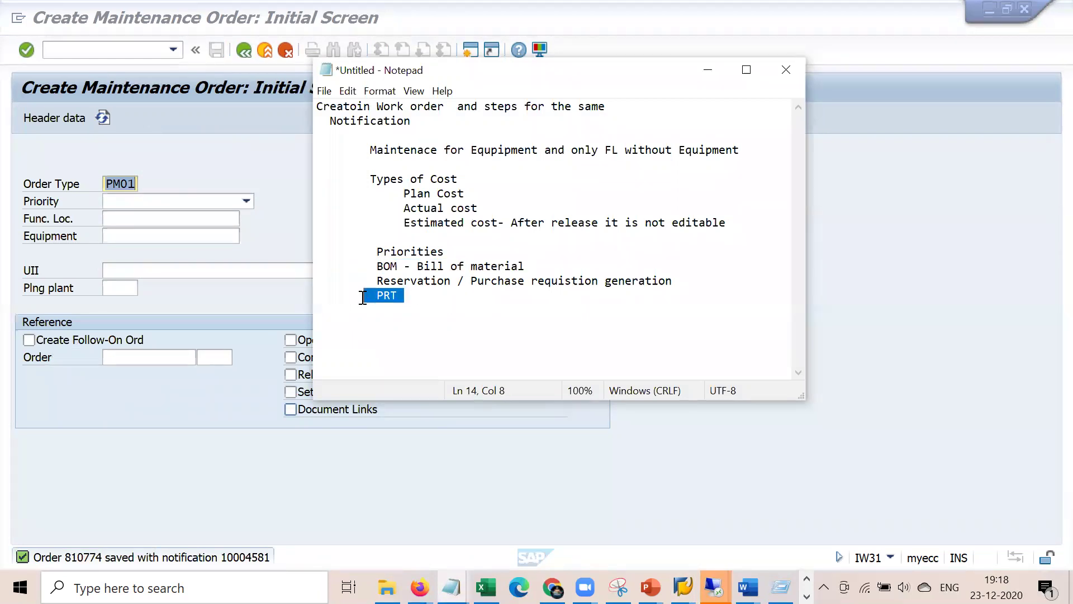
{"action": "left_click", "coordinate": [436, 308]}
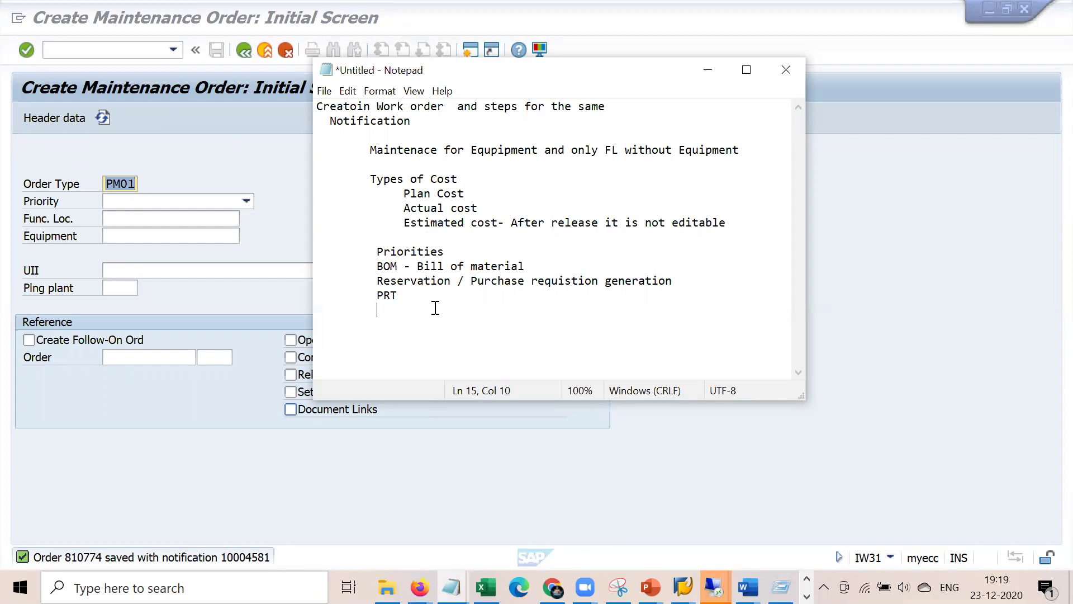
- Append '- EQP / FL and materail BOM' to the BOM line, correcting the typo
{"action": "left_click", "coordinate": [535, 267]}
{"action": "type", "text": "- EQP / FL and mateila"}
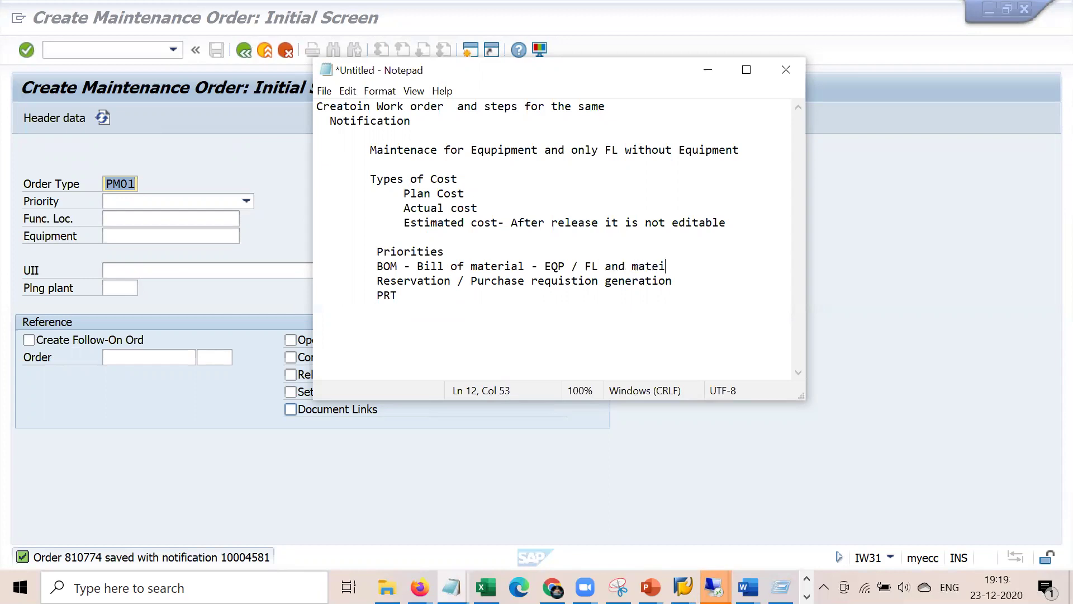
{"action": "key", "text": "BackSpace"}
{"action": "key", "text": "BackSpace"}
{"action": "key", "text": "BackSpace"}
{"action": "key", "text": "BackSpace"}
{"action": "type", "text": "rail BOM"}
{"action": "key", "text": "Return"}
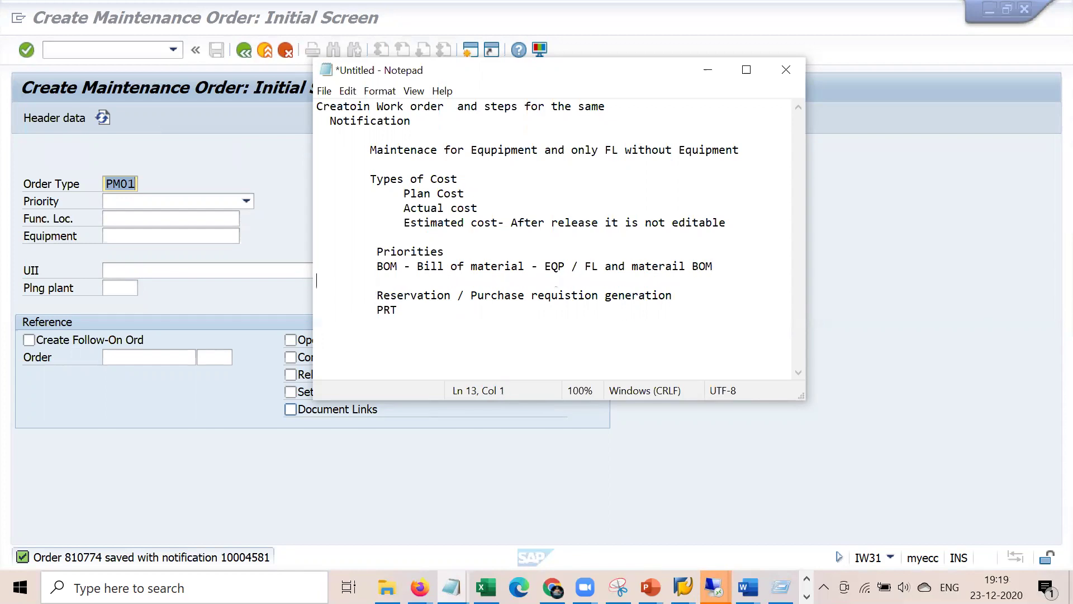
{"action": "left_click", "coordinate": [545, 272]}
{"action": "left_click", "coordinate": [290, 180]}
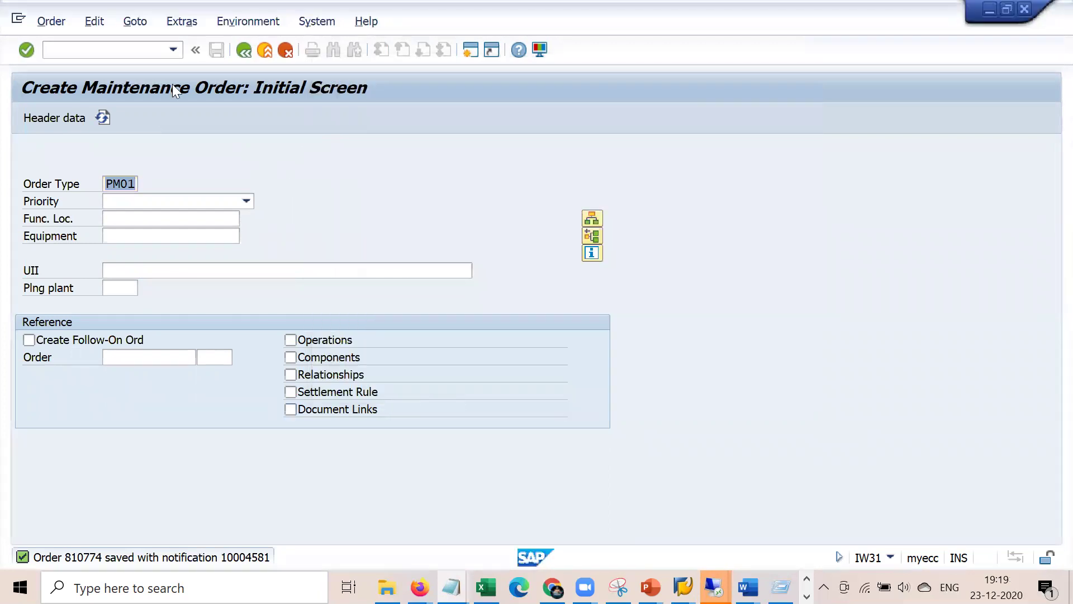
- Run /nIB01, then switch to the other SAP session after the session-limit error
{"action": "left_click", "coordinate": [134, 55]}
{"action": "type", "text": "/nib"}
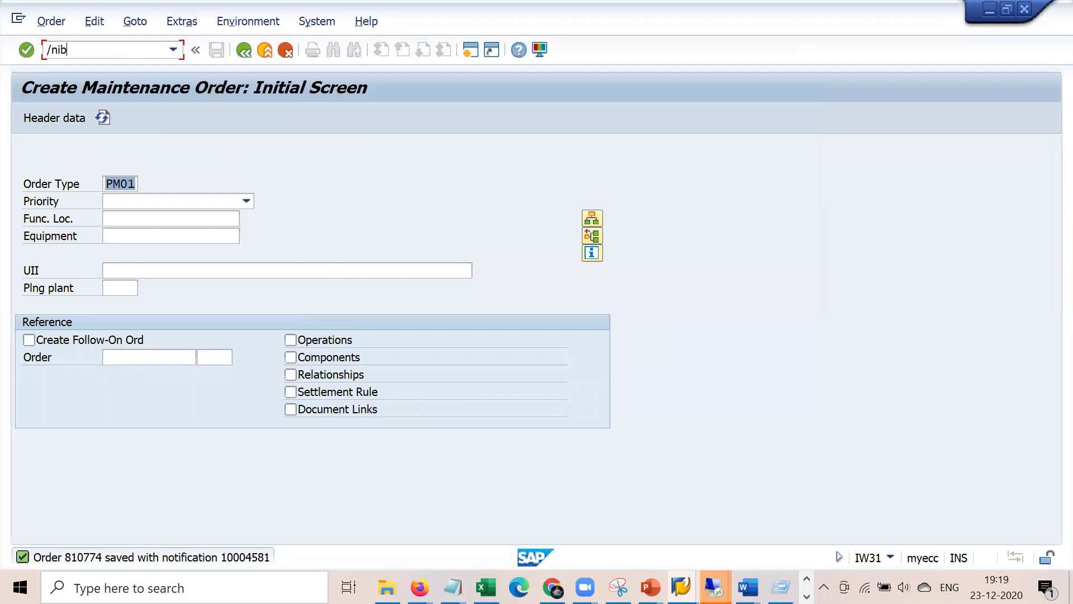
{"action": "type", "text": "01"}
{"action": "key", "text": "Return"}
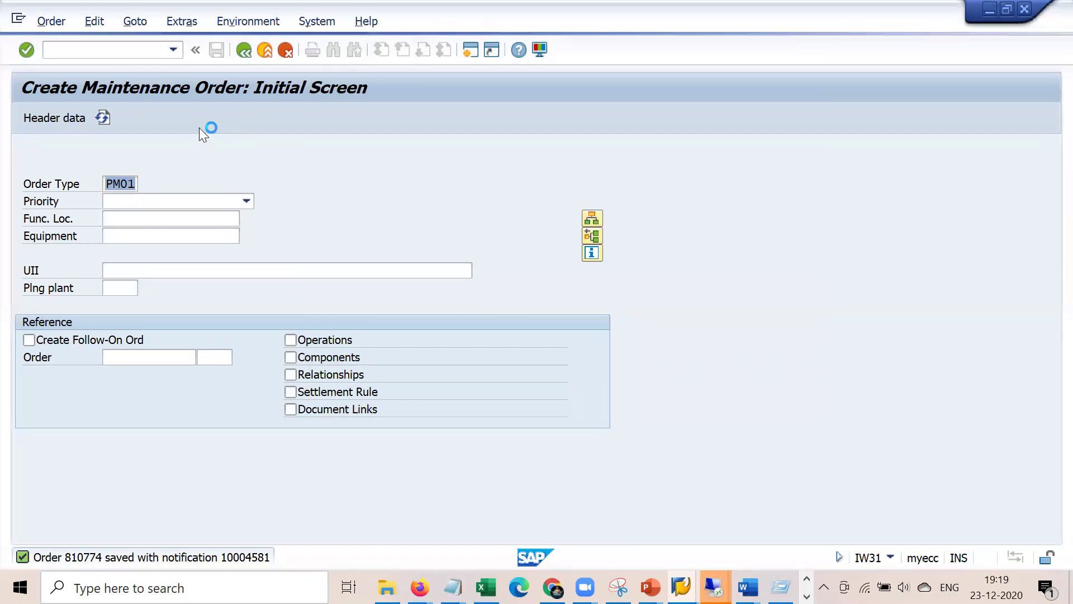
{"action": "left_click", "coordinate": [18, 19]}
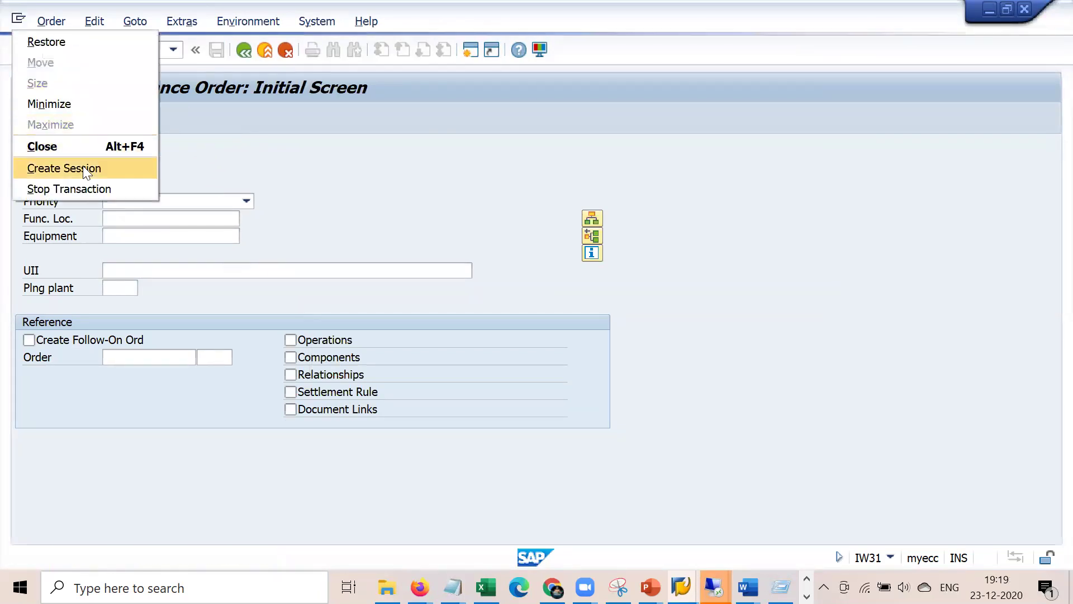
{"action": "left_click", "coordinate": [83, 166]}
{"action": "left_click", "coordinate": [668, 358]}
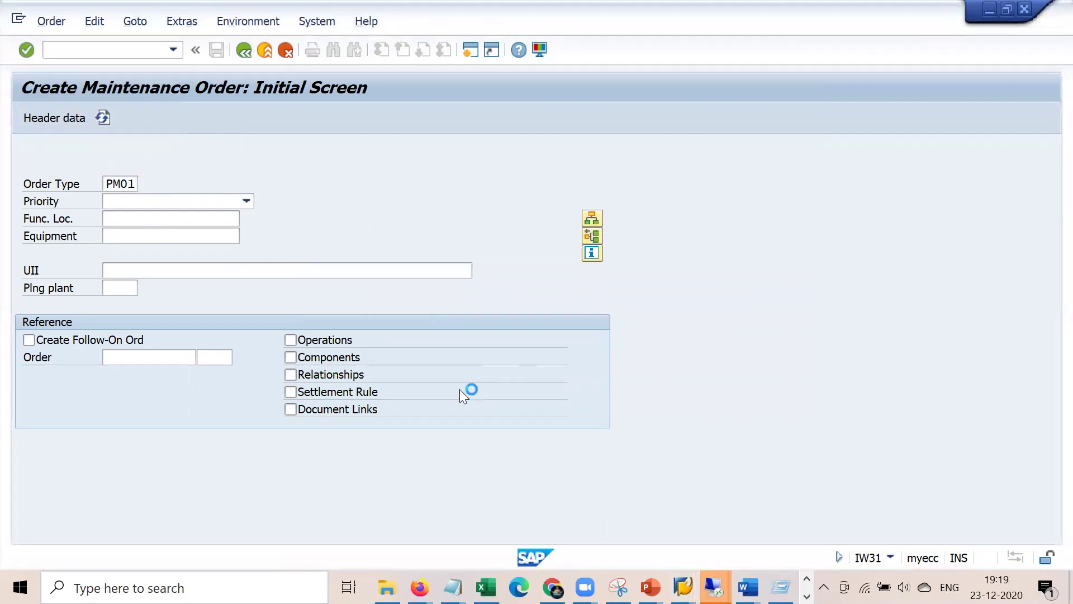
{"action": "mouse_move", "coordinate": [713, 584]}
{"action": "left_click", "coordinate": [472, 501]}
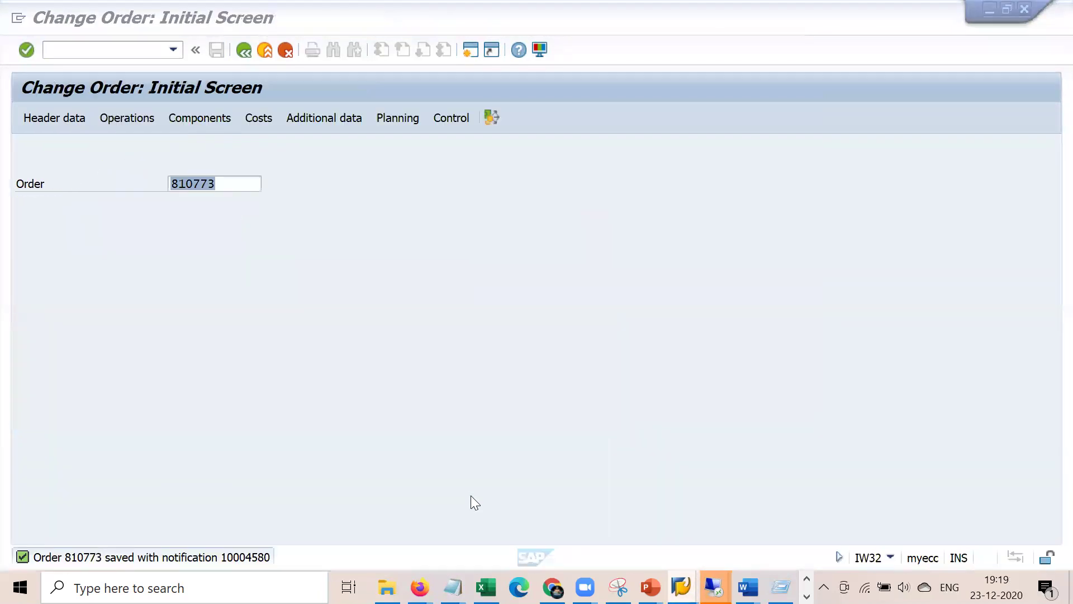
- In IB01, enter equipment 10007788 with BOM usage 4 (Plant maintenance)
{"action": "left_click", "coordinate": [148, 50]}
{"action": "type", "text": "/ni"}
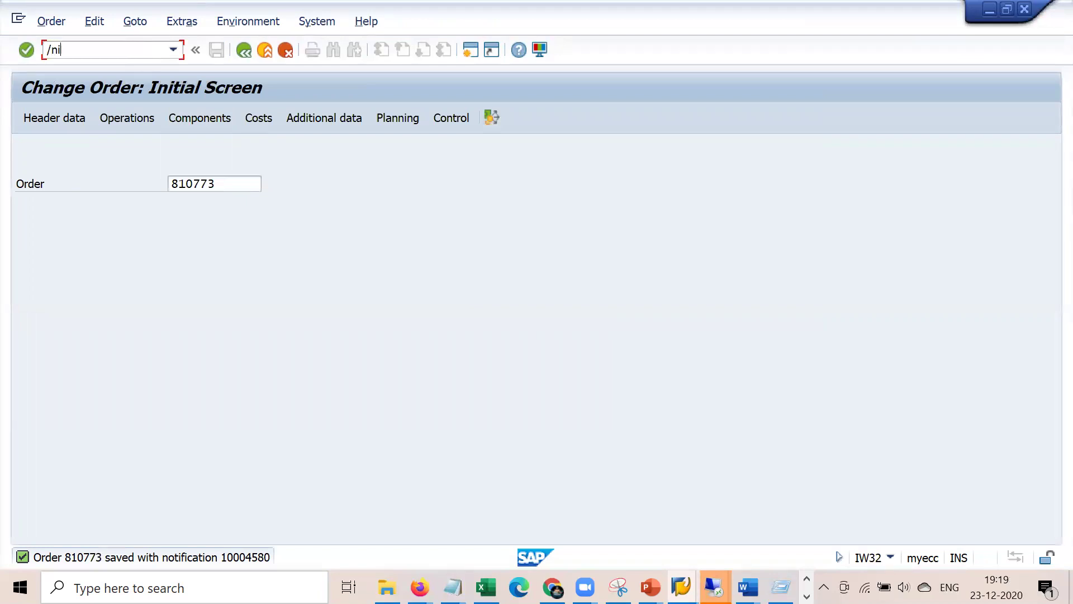
{"action": "type", "text": "b01"}
{"action": "key", "text": "Return"}
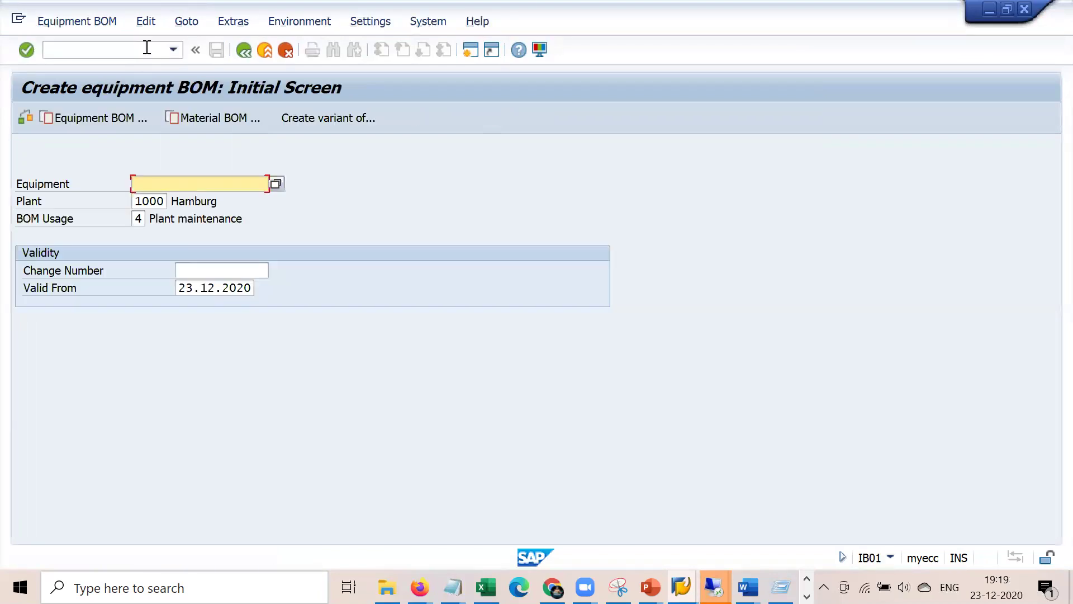
{"action": "key", "text": "Down"}
{"action": "key", "text": "Return"}
{"action": "double_click", "coordinate": [137, 219]}
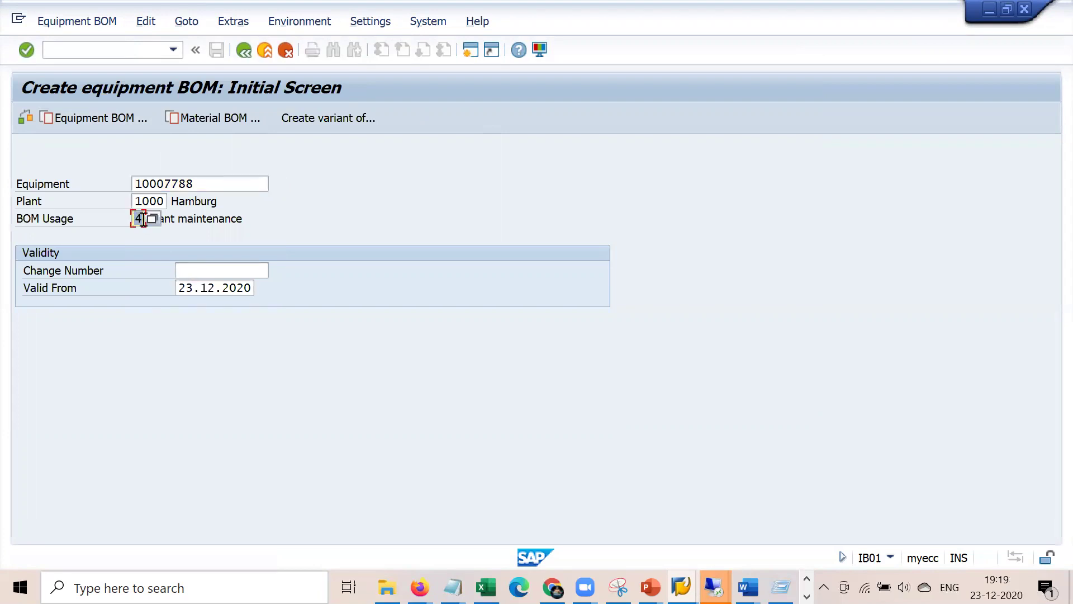
{"action": "left_click", "coordinate": [227, 219]}
{"action": "left_click", "coordinate": [137, 216]}
{"action": "left_click", "coordinate": [157, 219]}
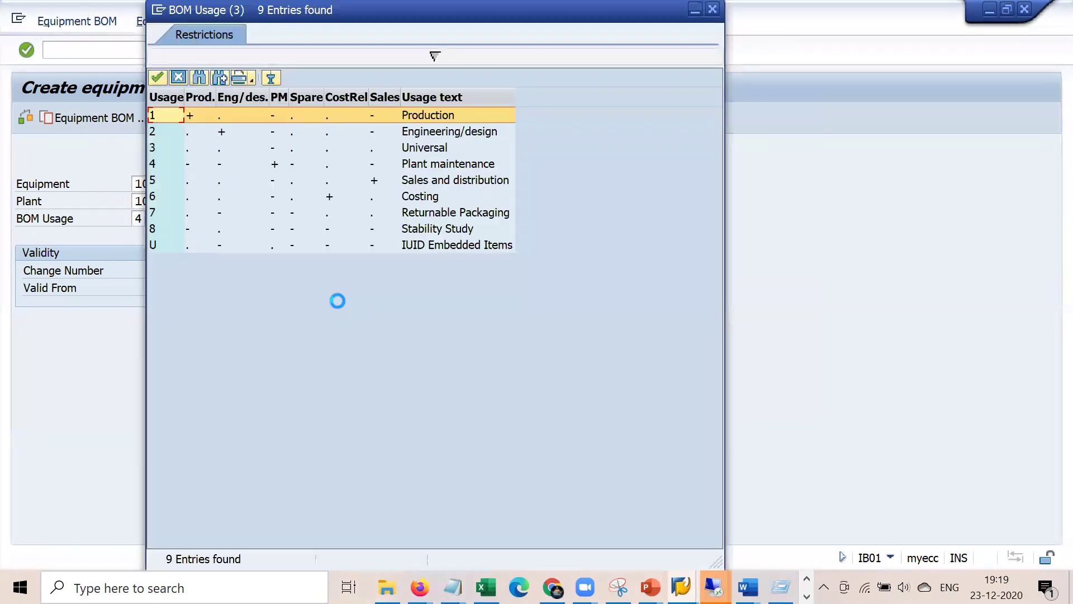
{"action": "left_click", "coordinate": [460, 167]}
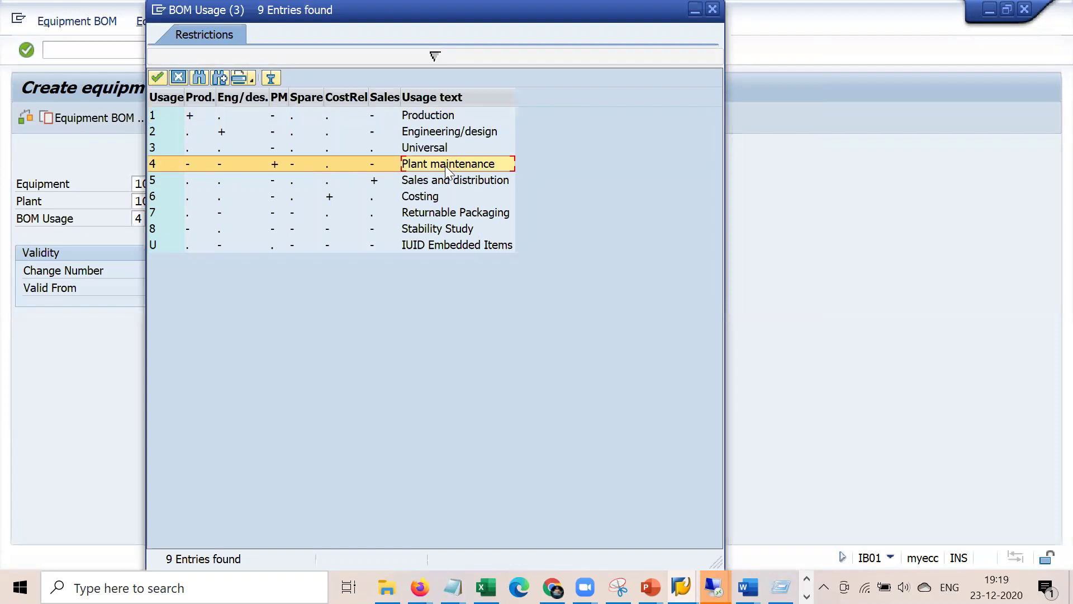
{"action": "double_click", "coordinate": [444, 165]}
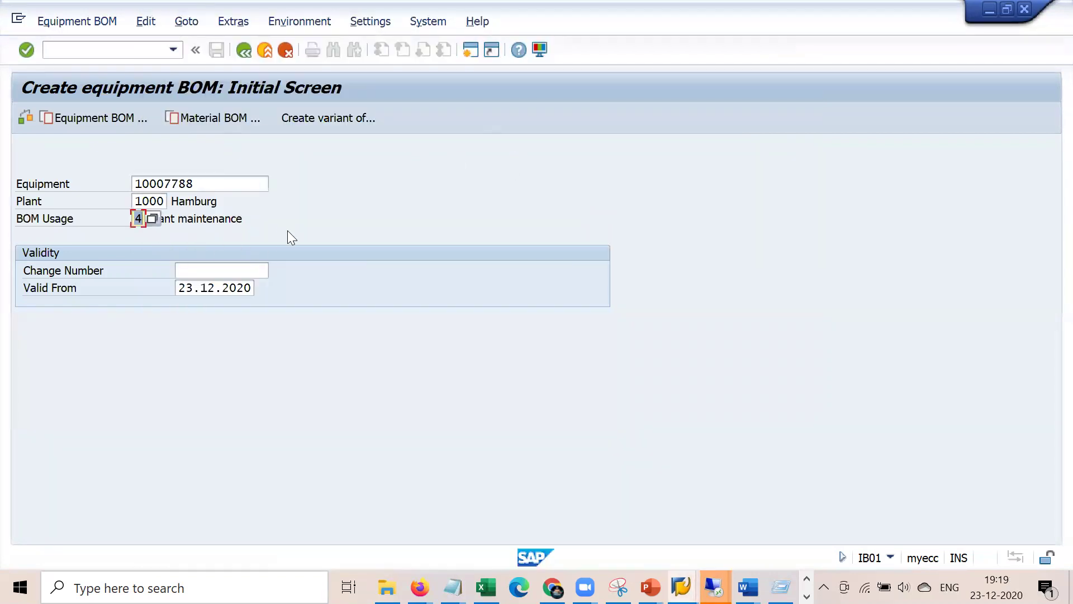
{"action": "key", "text": "Return"}
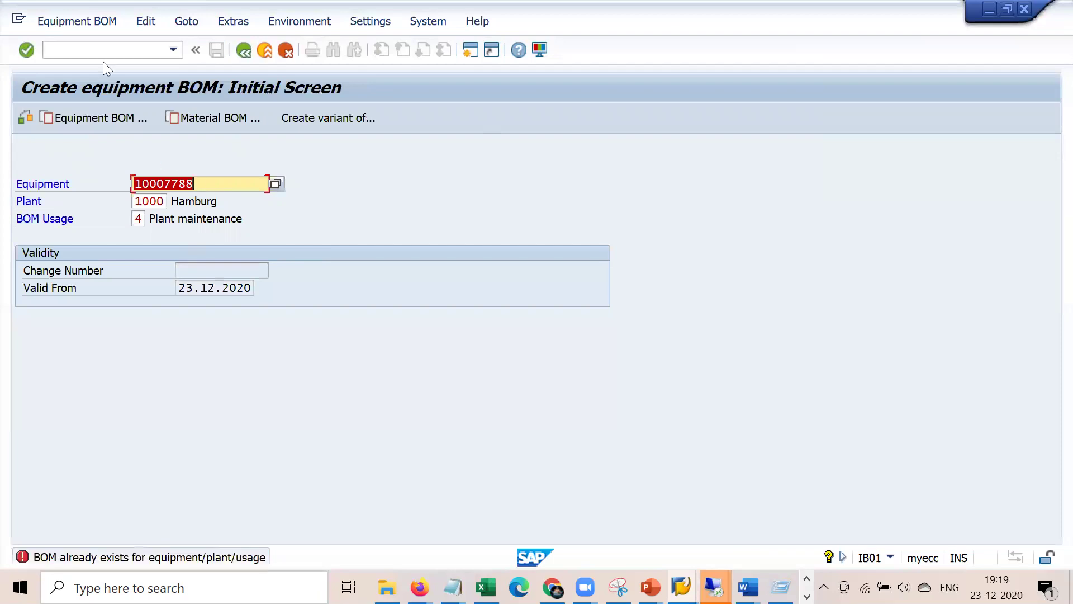
- Switch to displaying the equipment BOM and show its item overview
{"action": "left_click", "coordinate": [77, 21]}
{"action": "left_click", "coordinate": [82, 103]}
{"action": "key", "text": "Return"}
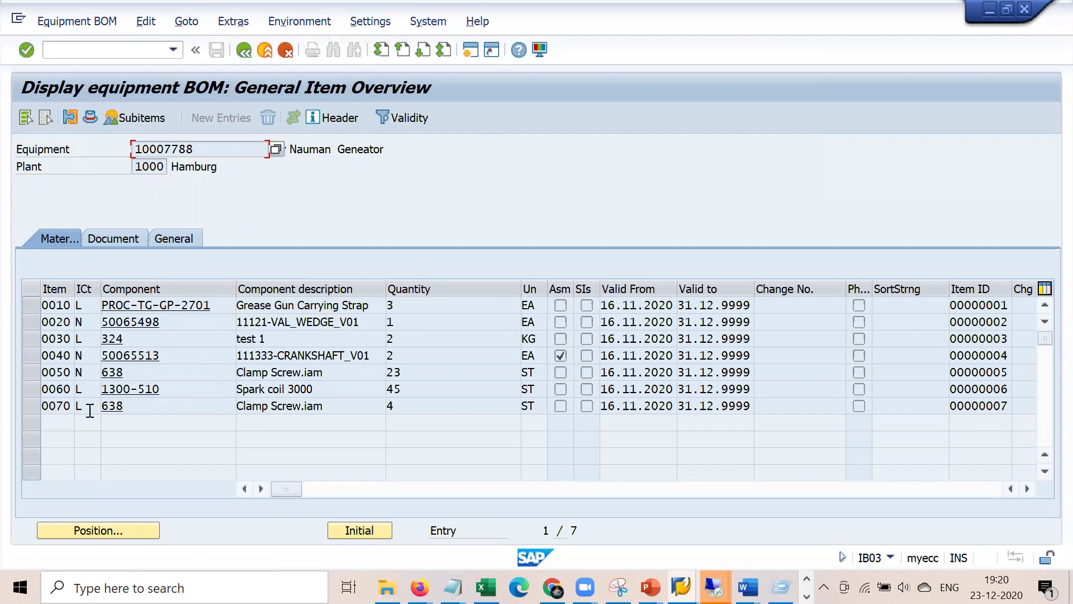
- Select equipment 10007788 in the BOM overview, then run /nIE03 to reach the order's Equipment field
{"action": "left_click_drag", "start_coordinate": [221, 149], "coordinate": [106, 149]}
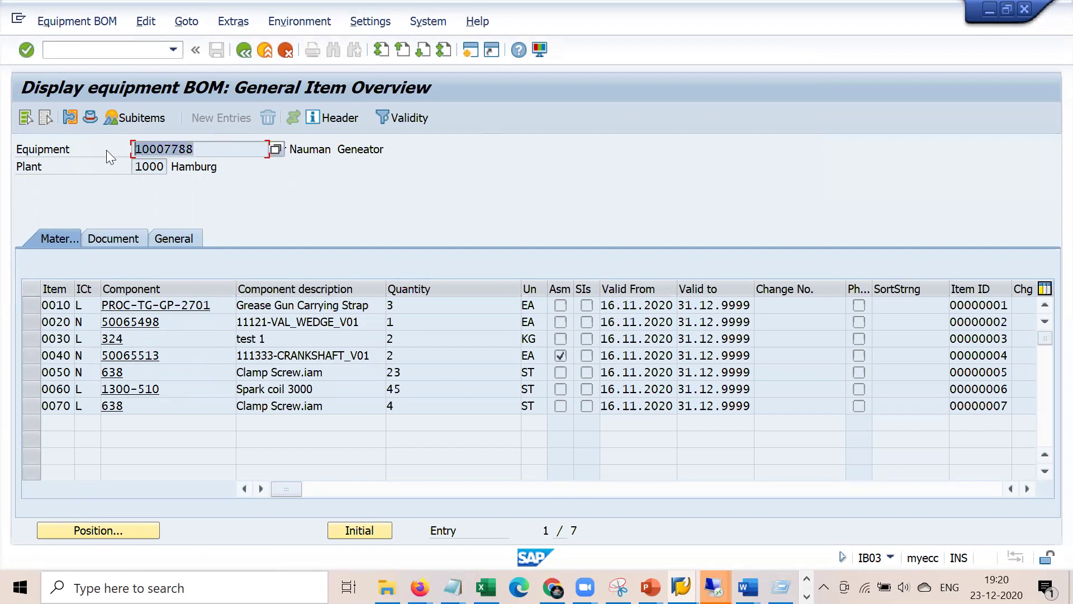
{"action": "left_click", "coordinate": [144, 45]}
{"action": "type", "text": "/nie03"}
{"action": "key", "text": "Return"}
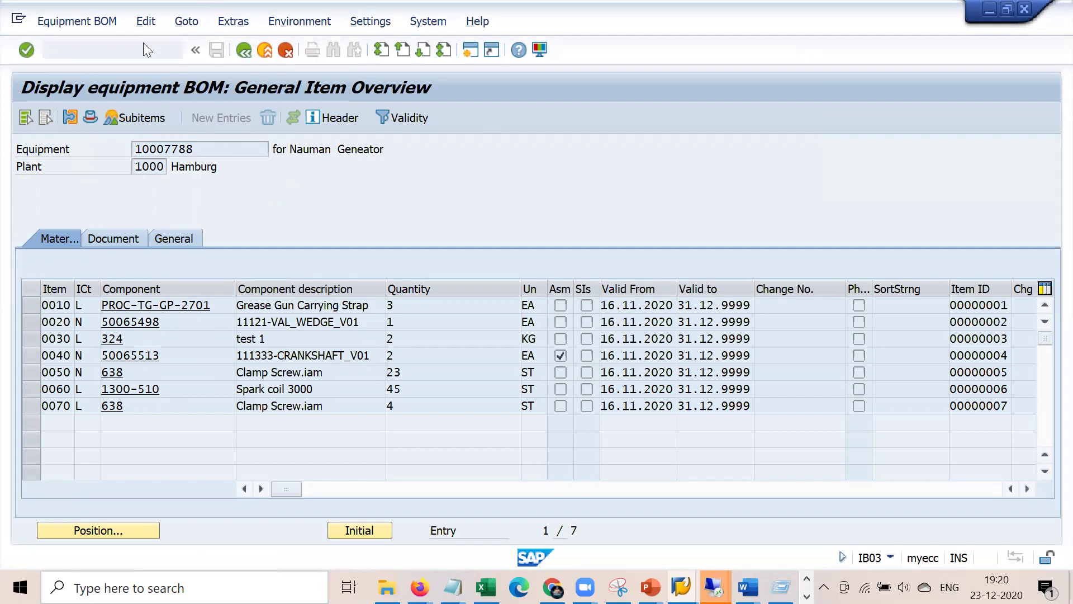
{"action": "key", "text": "Tab"}
- Enter equipment 10007788 and the short text 'General mainenacne for Equipmnt' from history
{"action": "type", "text": "10007788"}
{"action": "key", "text": "Return"}
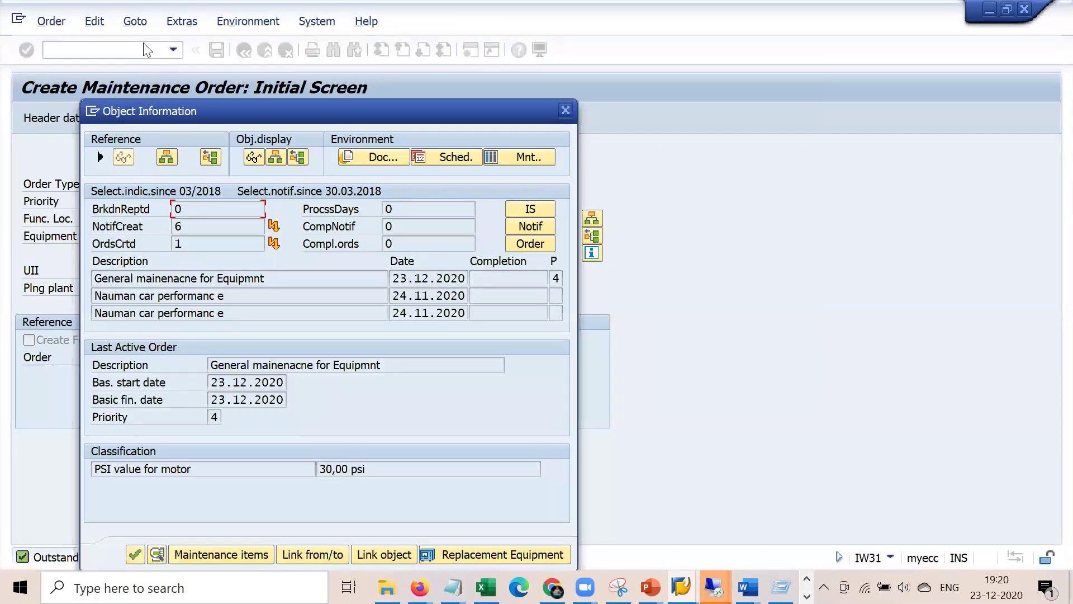
{"action": "key", "text": "Return"}
{"action": "key", "text": "Down"}
{"action": "key", "text": "Return"}
{"action": "key", "text": "Return"}
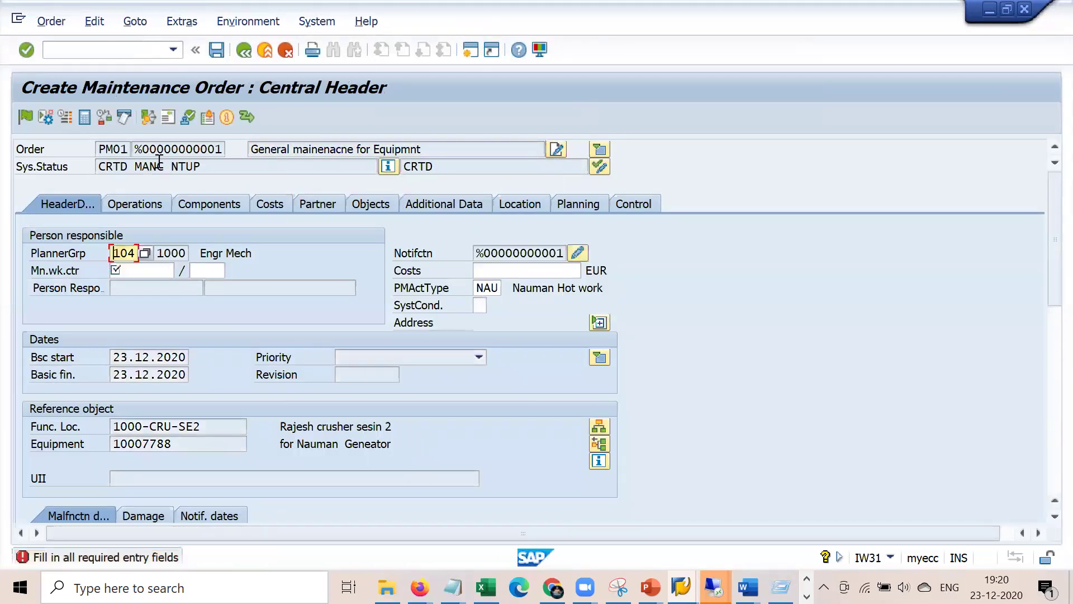
{"action": "key", "text": "Down"}
- Set main work center 1710 in plant 1000 and open the Operations and Components overviews
{"action": "key", "text": "Return"}
{"action": "key", "text": "Up"}
{"action": "key", "text": "Down"}
{"action": "key", "text": "Tab"}
{"action": "key", "text": "Down"}
{"action": "key", "text": "Return"}
{"action": "key", "text": "Return"}
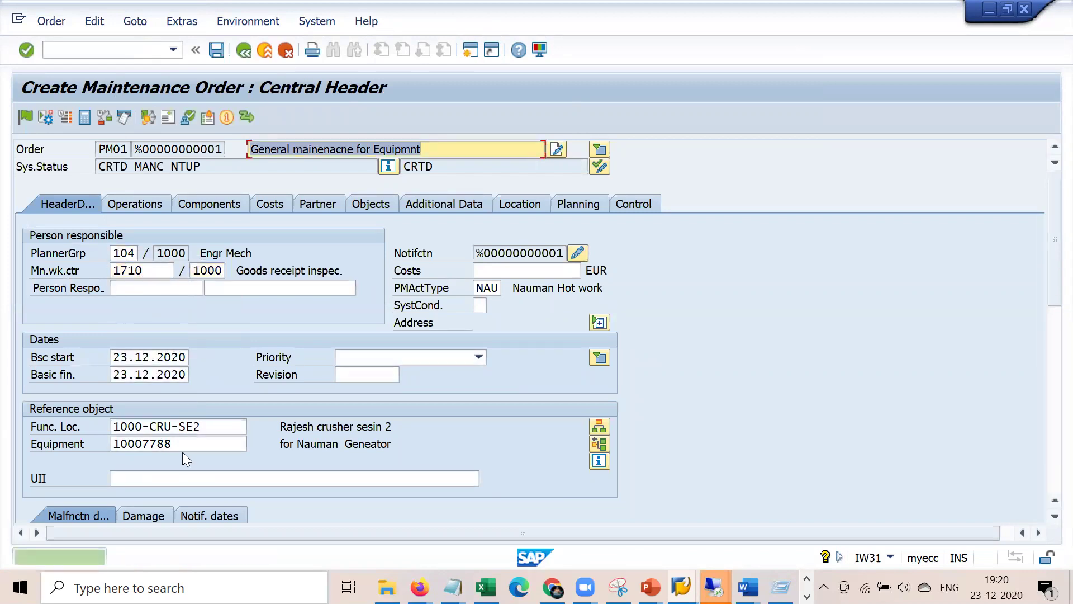
{"action": "double_click", "coordinate": [123, 444]}
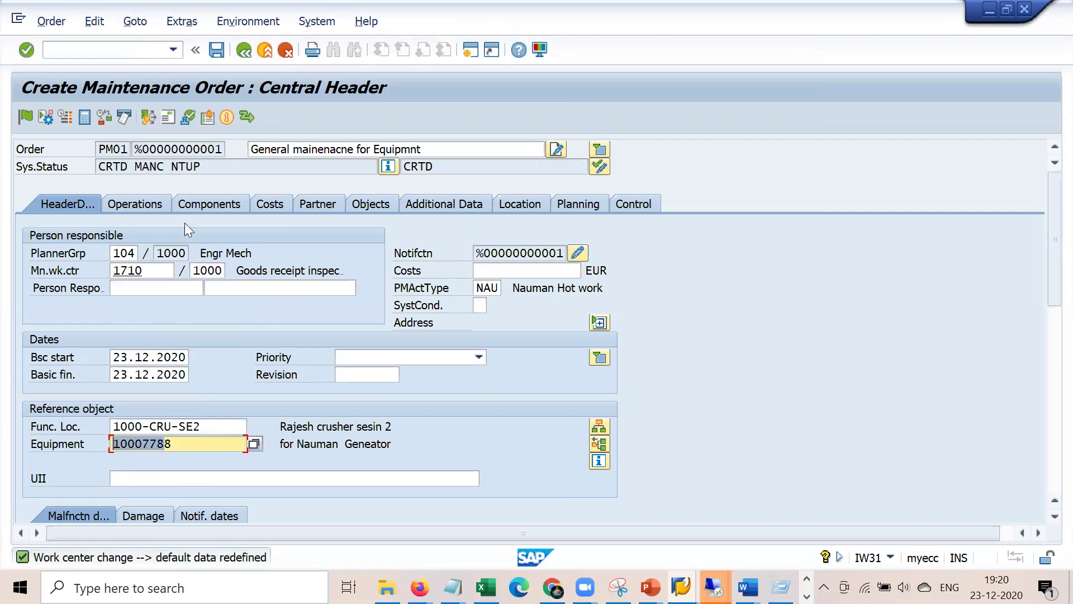
{"action": "left_click", "coordinate": [143, 206]}
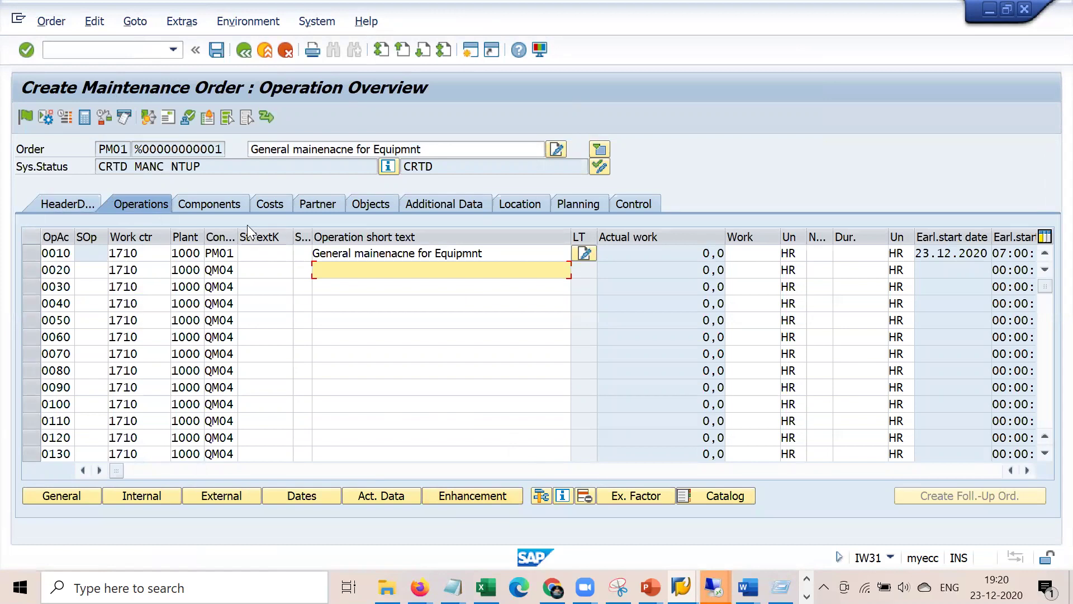
{"action": "left_click", "coordinate": [222, 199]}
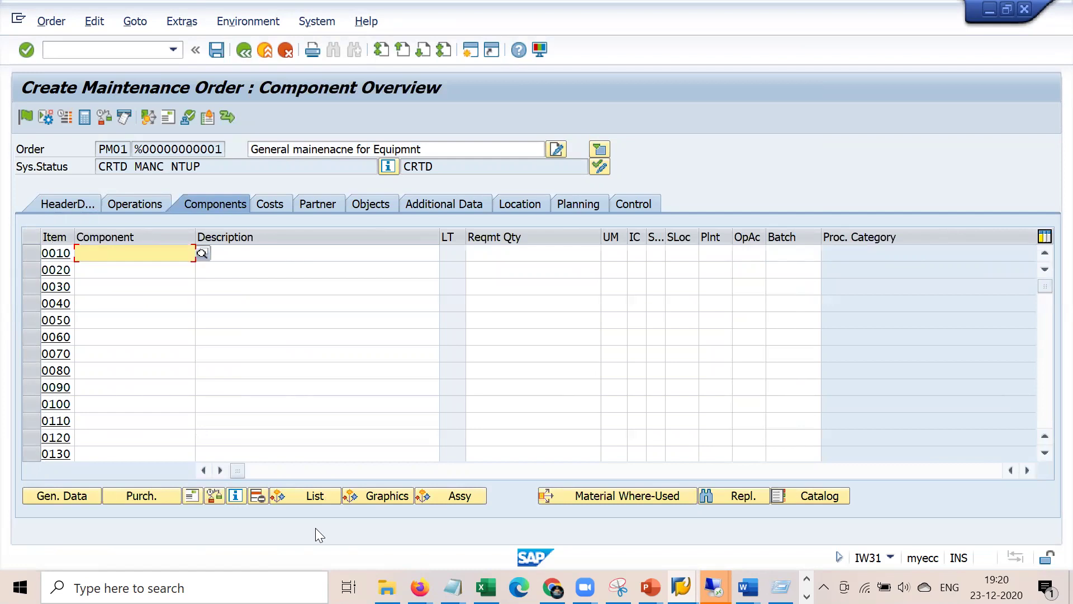
- Copy an item from the BOM structure list into the order and recheck its component list
{"action": "left_click", "coordinate": [308, 498]}
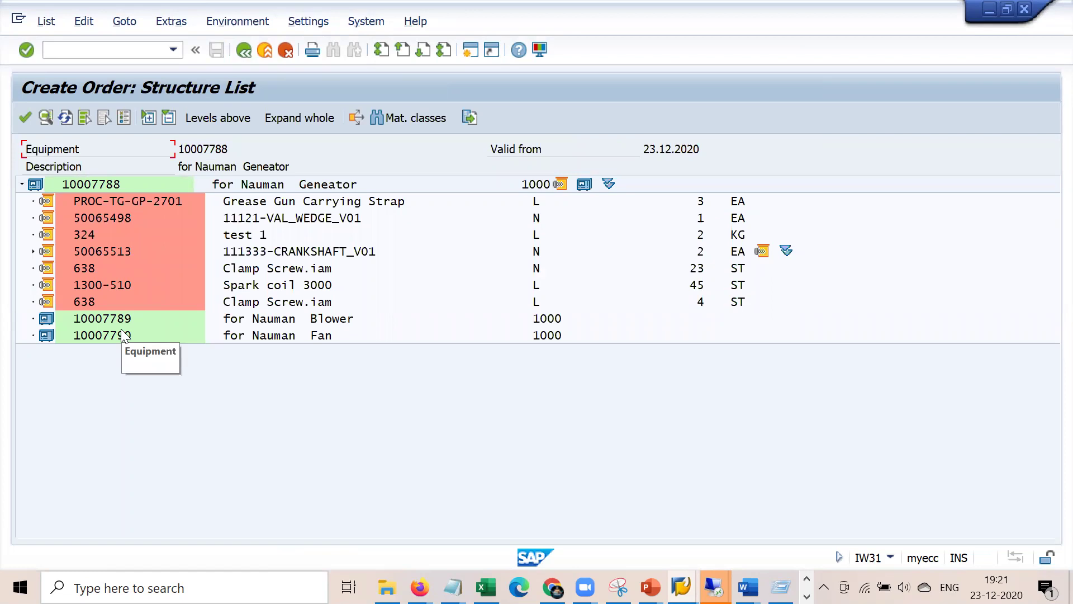
{"action": "double_click", "coordinate": [82, 251]}
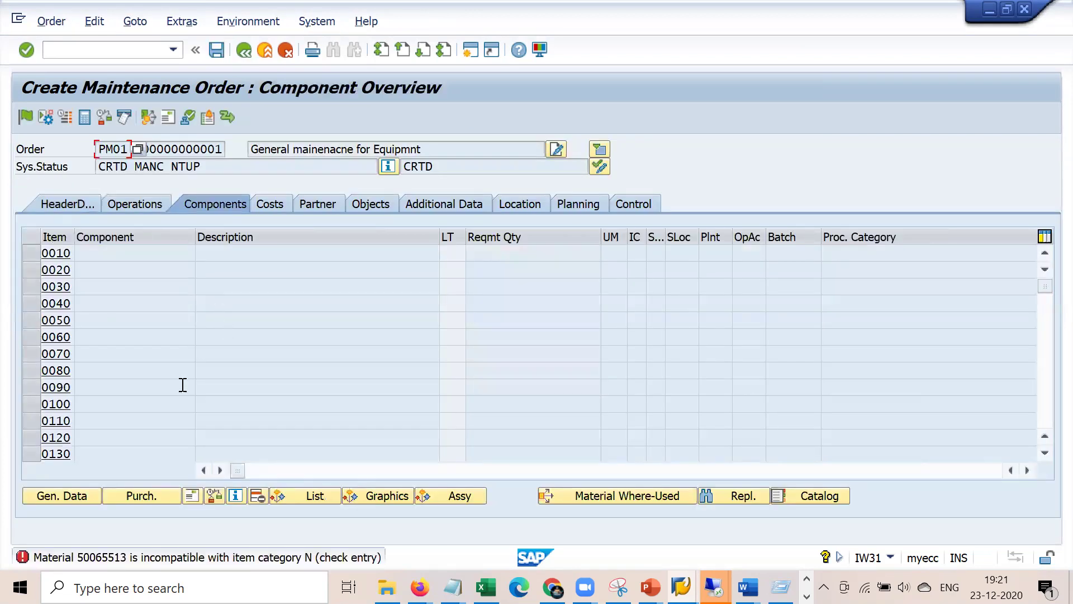
{"action": "key", "text": "Return"}
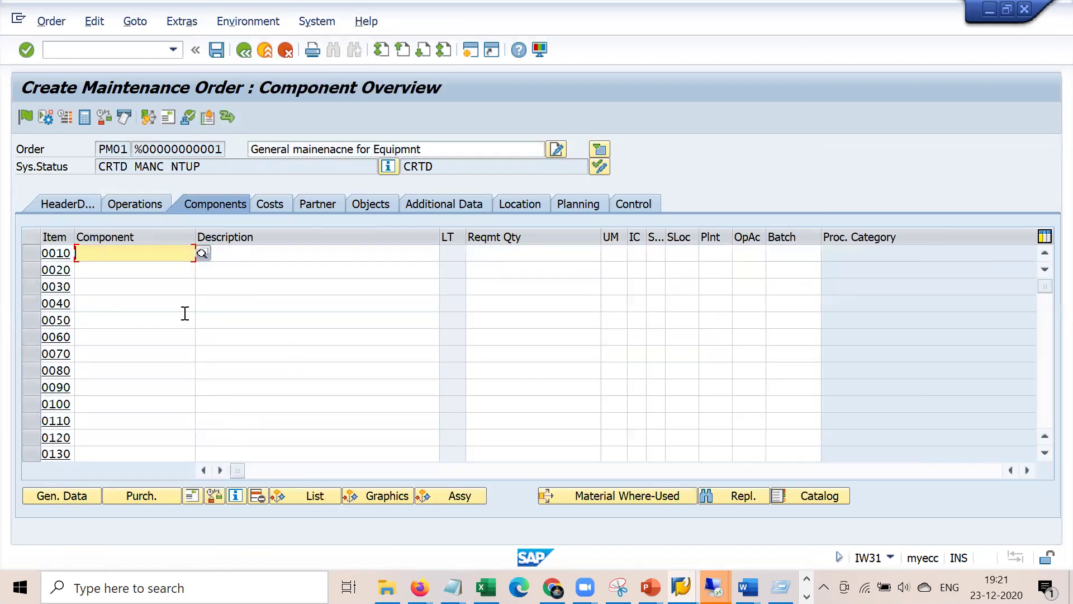
{"action": "left_click", "coordinate": [300, 495]}
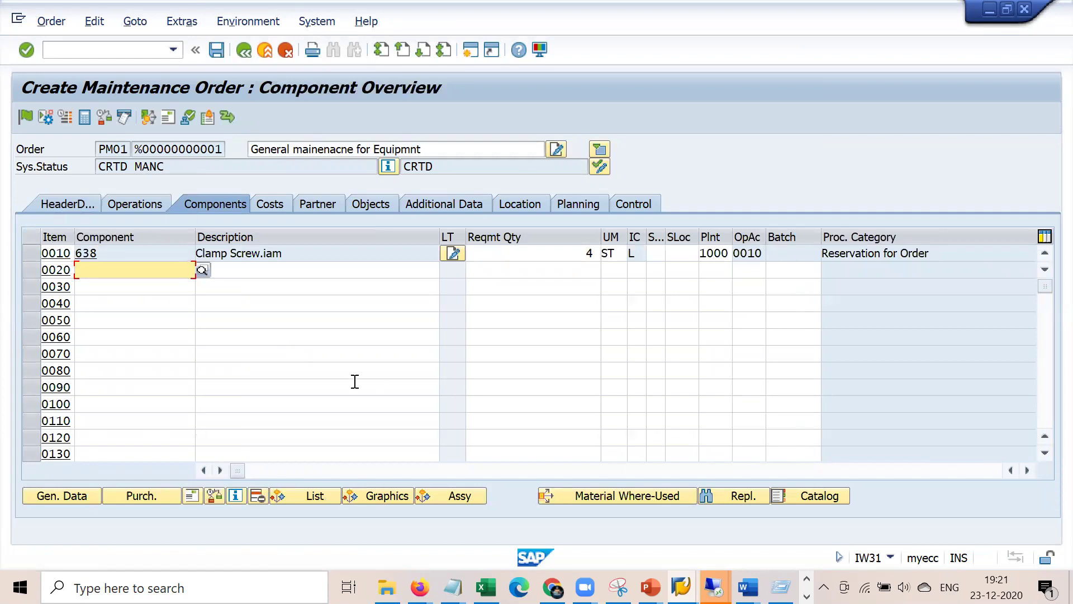
{"action": "left_click", "coordinate": [142, 206]}
{"action": "left_click", "coordinate": [74, 205]}
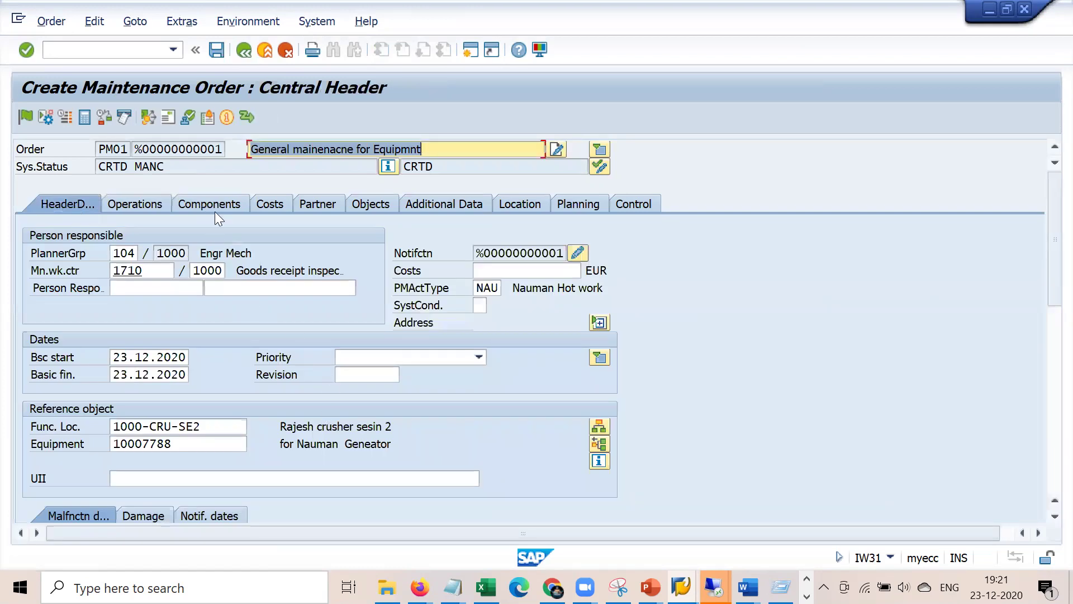
{"action": "left_click", "coordinate": [218, 205]}
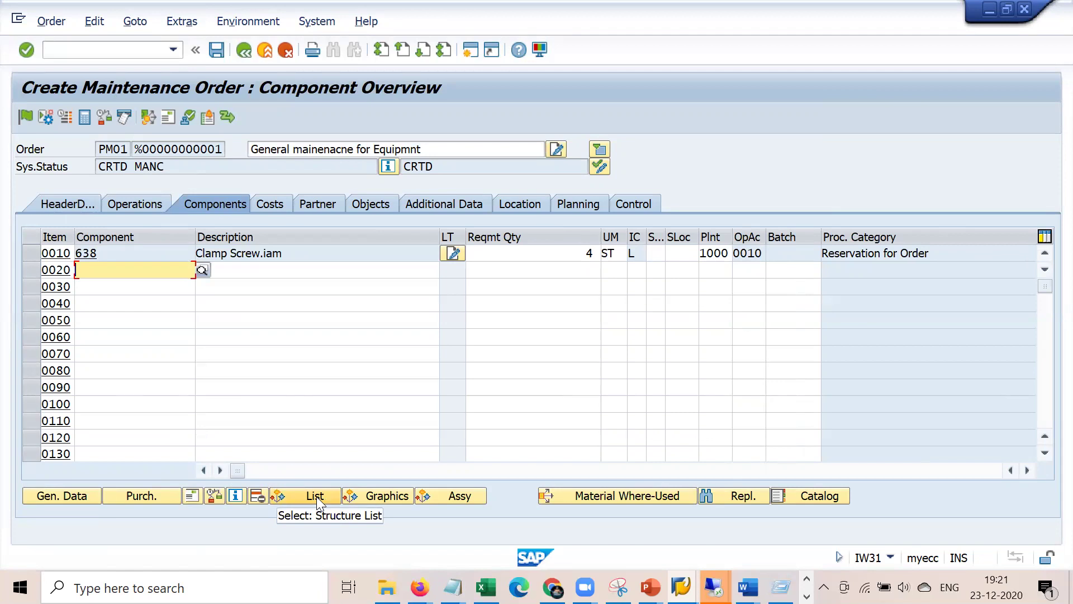
- Bring the work order notes forward in Notepad and look at the PRT line
{"action": "left_click", "coordinate": [453, 586]}
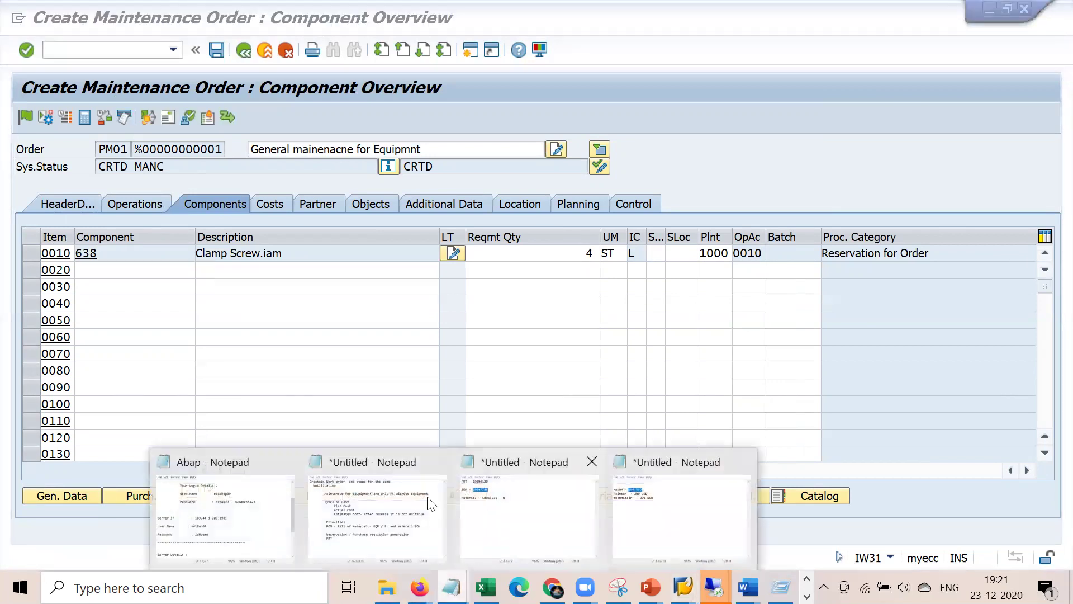
{"action": "left_click", "coordinate": [428, 501]}
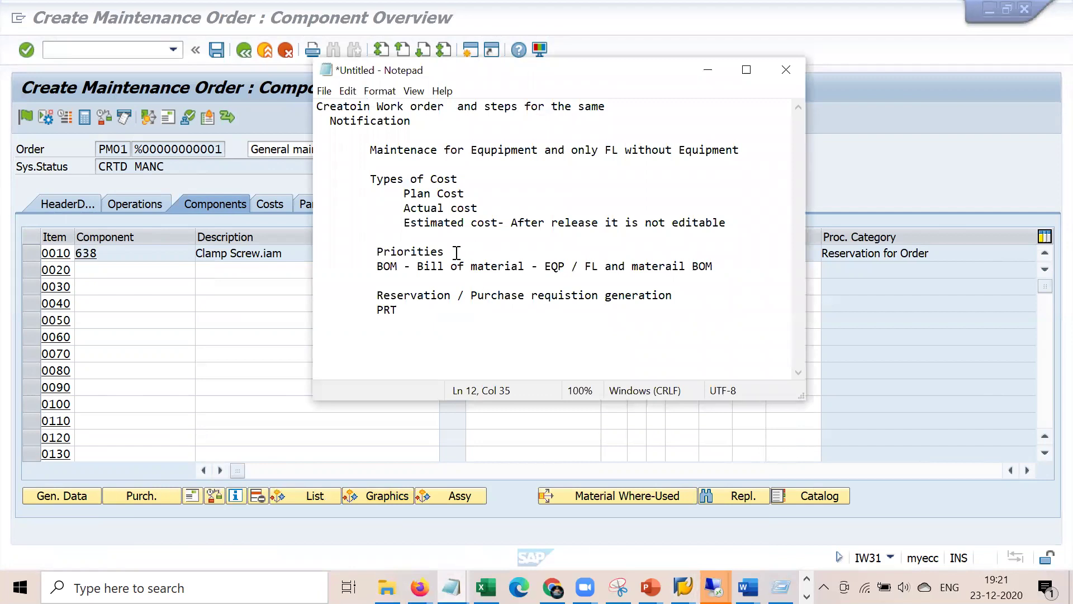
{"action": "left_click_drag", "start_coordinate": [371, 311], "coordinate": [404, 311]}
{"action": "left_click", "coordinate": [426, 330]}
- Attempt to save, then enter the reporter's name in the notification's Reported by field
{"action": "left_click", "coordinate": [251, 166]}
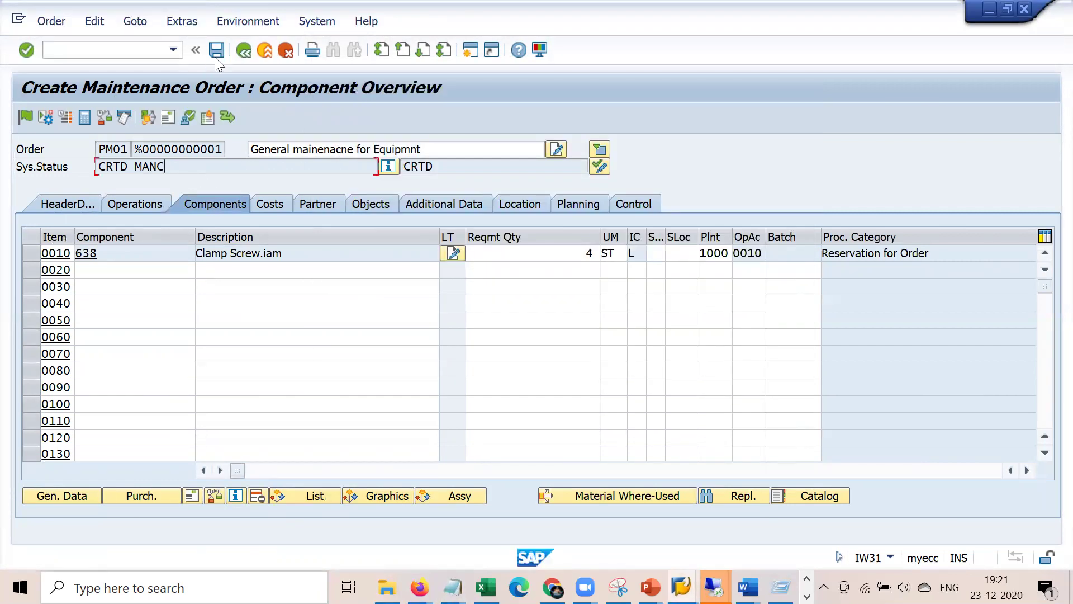
{"action": "left_click", "coordinate": [216, 48]}
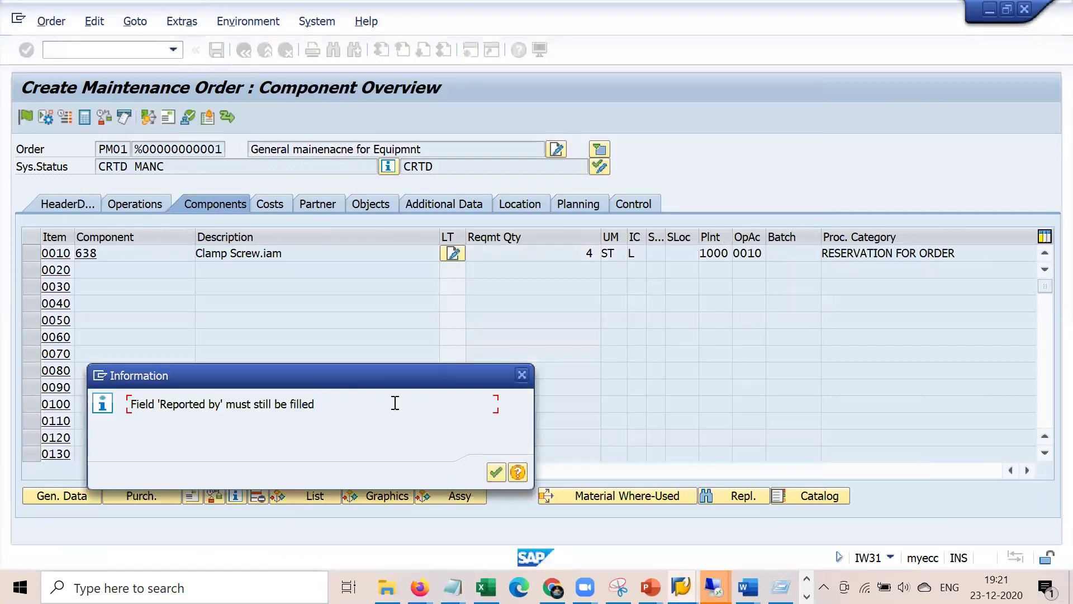
{"action": "left_click", "coordinate": [496, 473]}
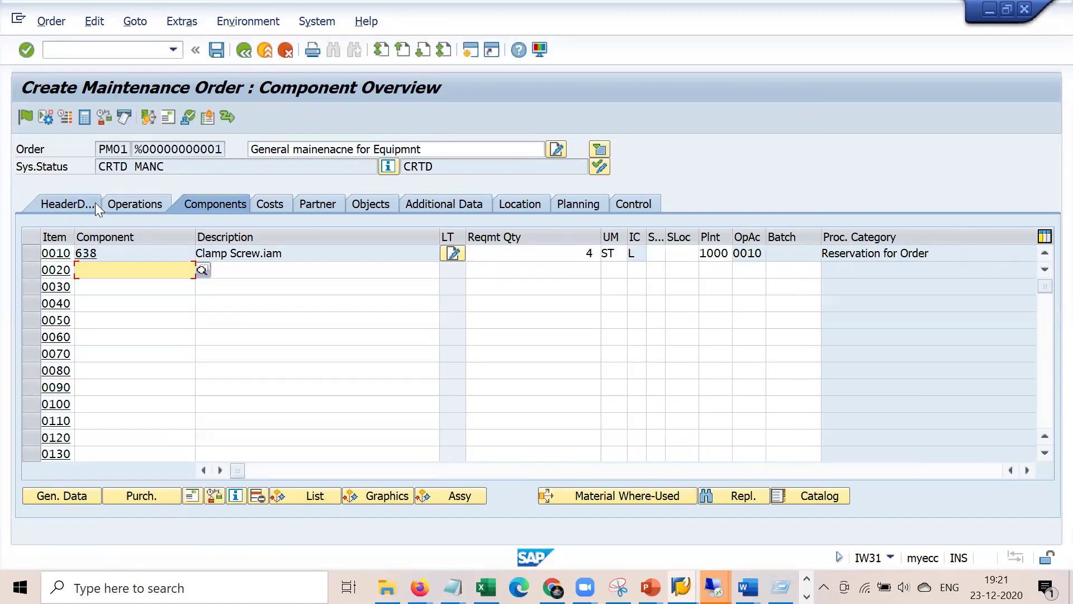
{"action": "left_click", "coordinate": [94, 204]}
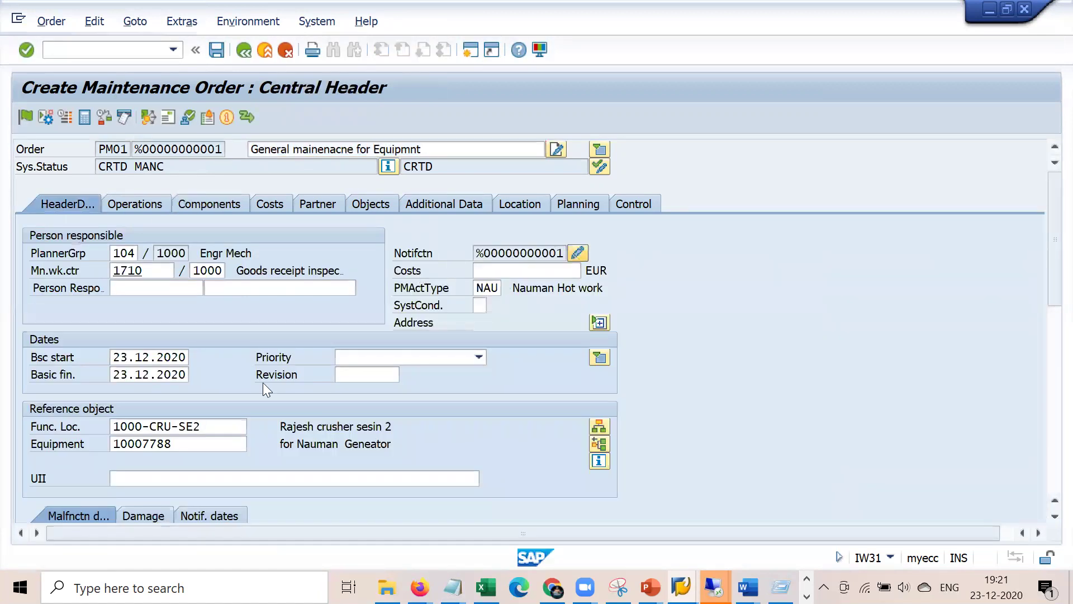
{"action": "left_click", "coordinate": [193, 427]}
{"action": "type", "text": "Ram"}
{"action": "key", "text": "Return"}
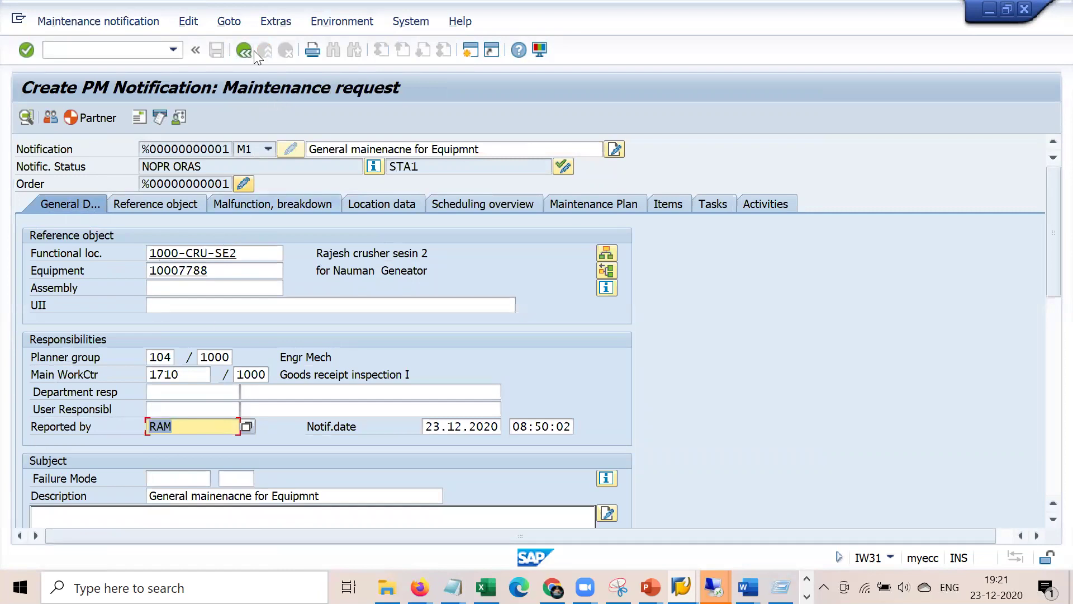
- Save the order, accepting the availability message and the cost calculation prompt
{"action": "left_click", "coordinate": [244, 50]}
{"action": "left_click", "coordinate": [216, 50]}
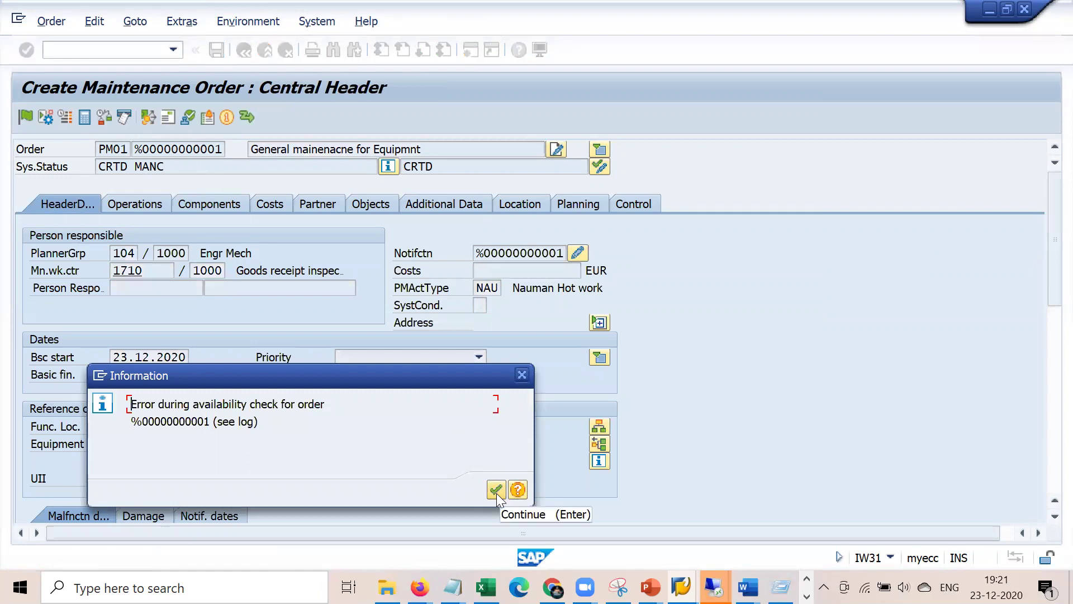
{"action": "left_click", "coordinate": [496, 490]}
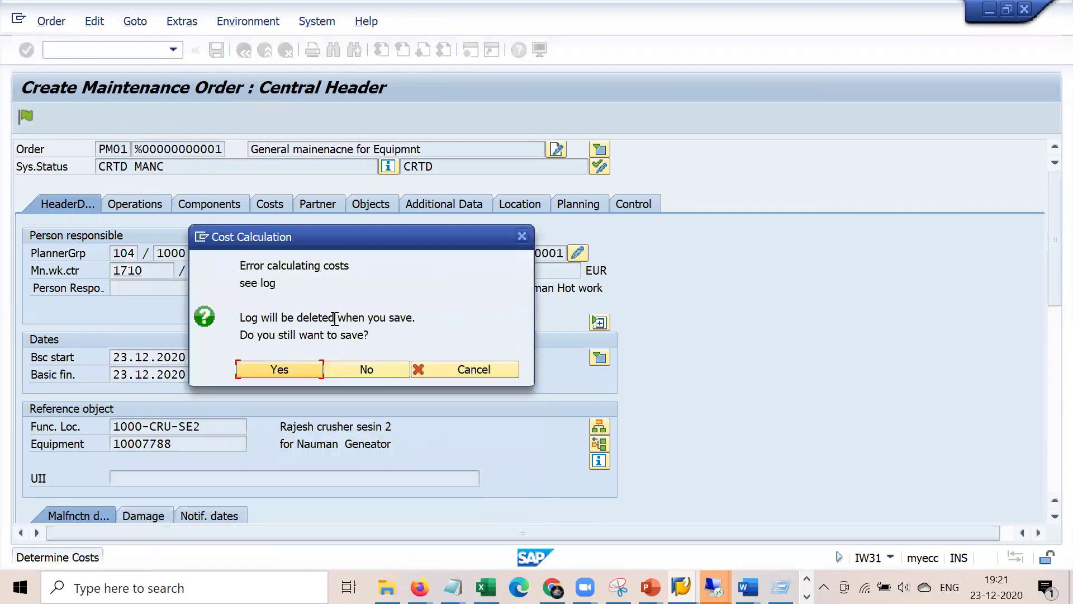
{"action": "left_click", "coordinate": [247, 370]}
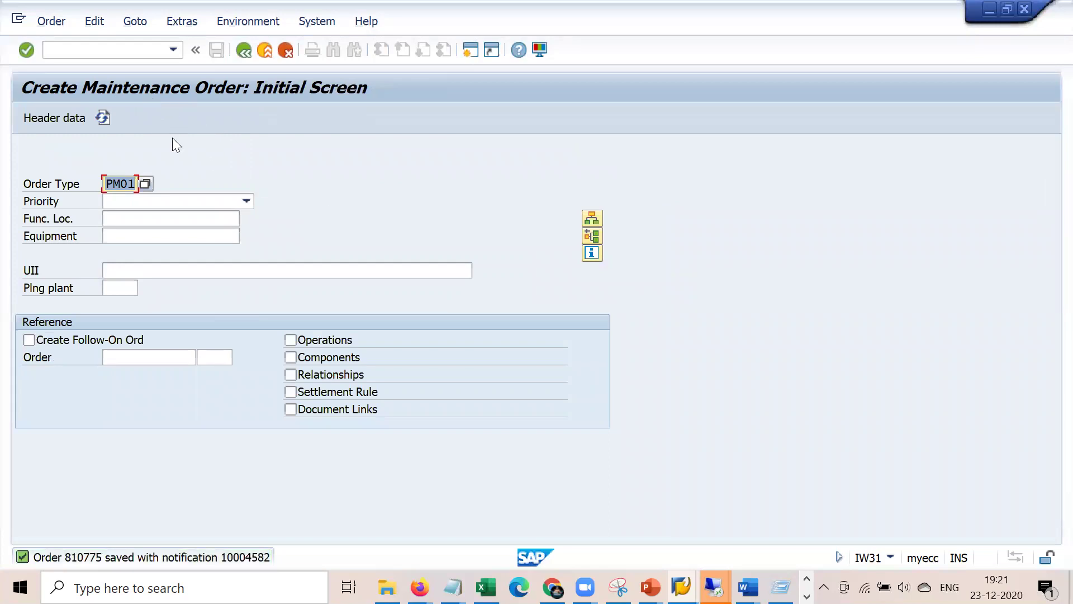
- Complete the notes' PRT line to read 'PRT - Production resource tool'
{"action": "mouse_move", "coordinate": [452, 587]}
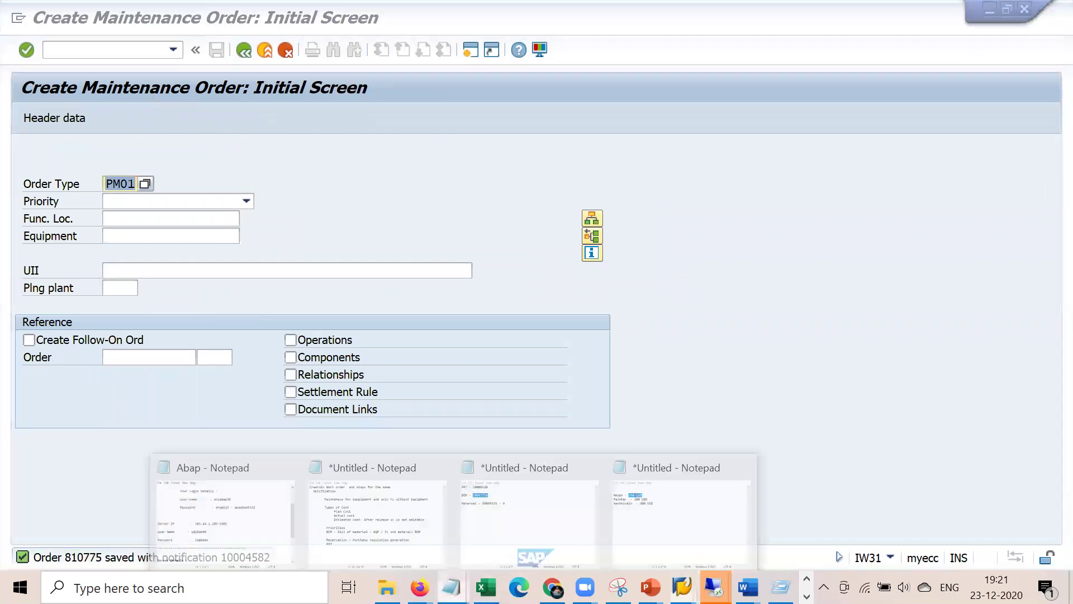
{"action": "left_click", "coordinate": [427, 505]}
{"action": "left_click", "coordinate": [440, 309]}
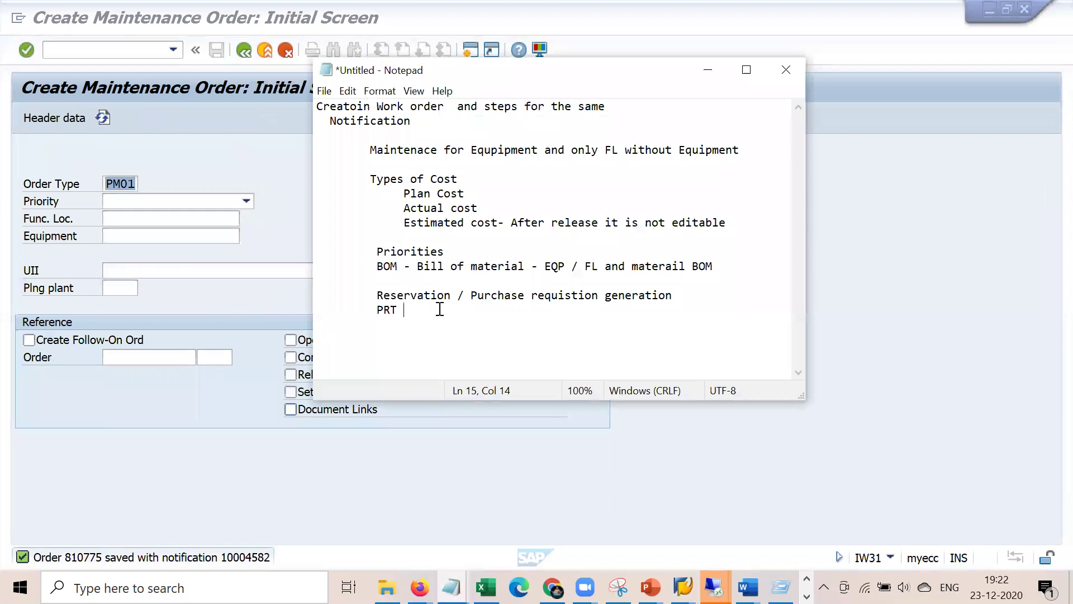
{"action": "type", "text": "- PRodu"}
{"action": "key", "text": "BackSpace"}
{"action": "key", "text": "BackSpace"}
{"action": "key", "text": "BackSpace"}
{"action": "type", "text": "ro"}
{"action": "key", "text": "BackSpace"}
{"action": "key", "text": "BackSpace"}
{"action": "key", "text": "BackSpace"}
{"action": "type", "text": "roducotin"}
{"action": "key", "text": "BackSpace"}
{"action": "key", "text": "BackSpace"}
{"action": "key", "text": "BackSpace"}
{"action": "type", "text": "tion resource tool"}
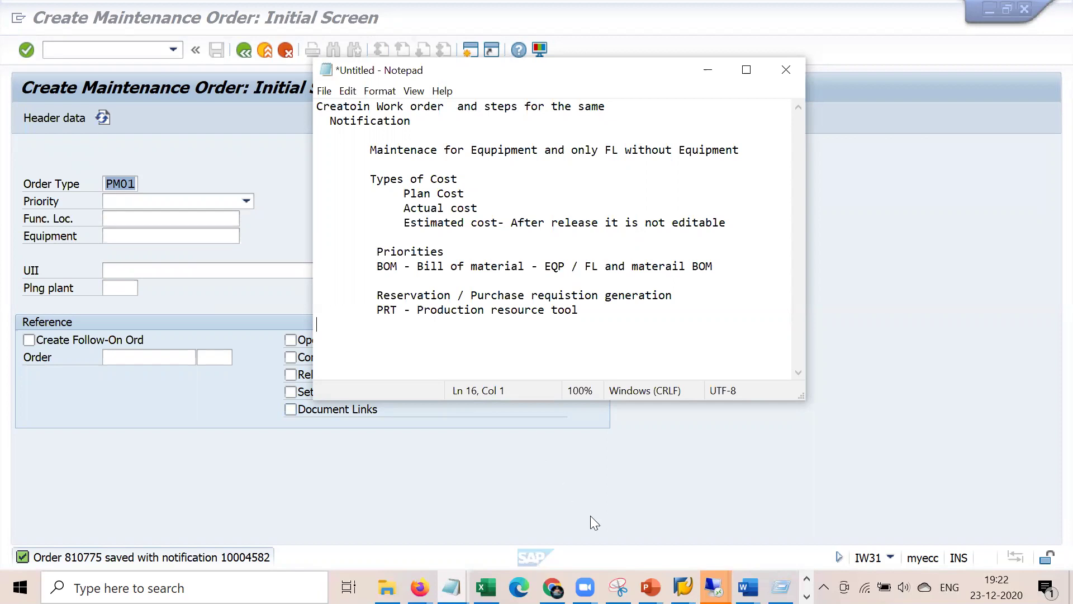
- Scroll through the Blueprint PM document in Word, then show the desktop
{"action": "mouse_move", "coordinate": [746, 586]}
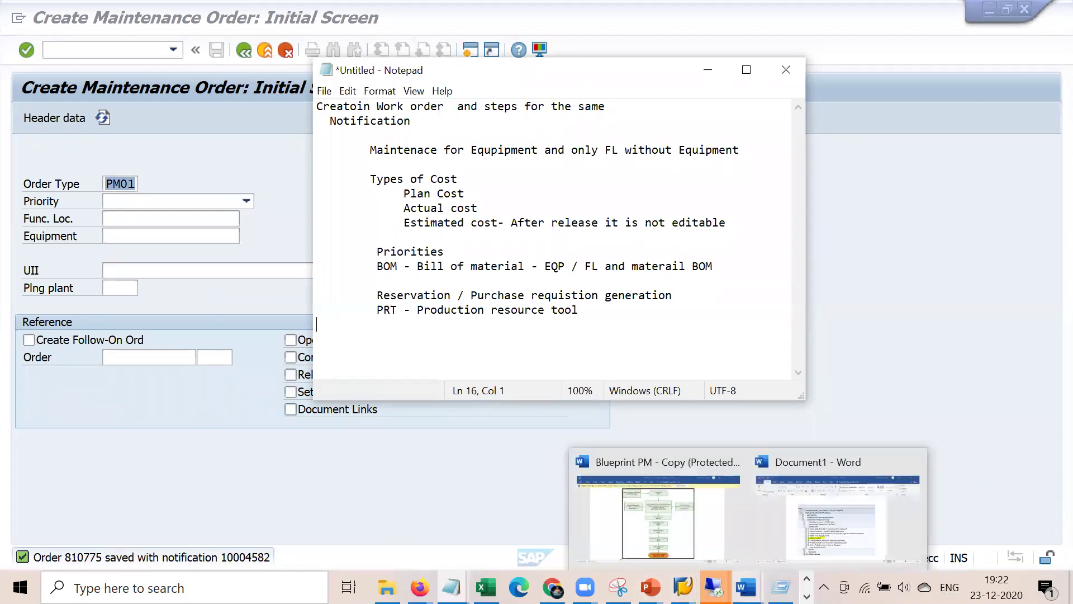
{"action": "left_click", "coordinate": [657, 517]}
{"action": "scroll", "coordinate": [563, 454], "scroll_direction": "down", "scroll_amount": 10}
{"action": "scroll", "coordinate": [565, 453], "scroll_direction": "up", "scroll_amount": 20}
{"action": "scroll", "coordinate": [563, 453], "scroll_direction": "up", "scroll_amount": 20}
{"action": "key", "text": "alt+Tab"}
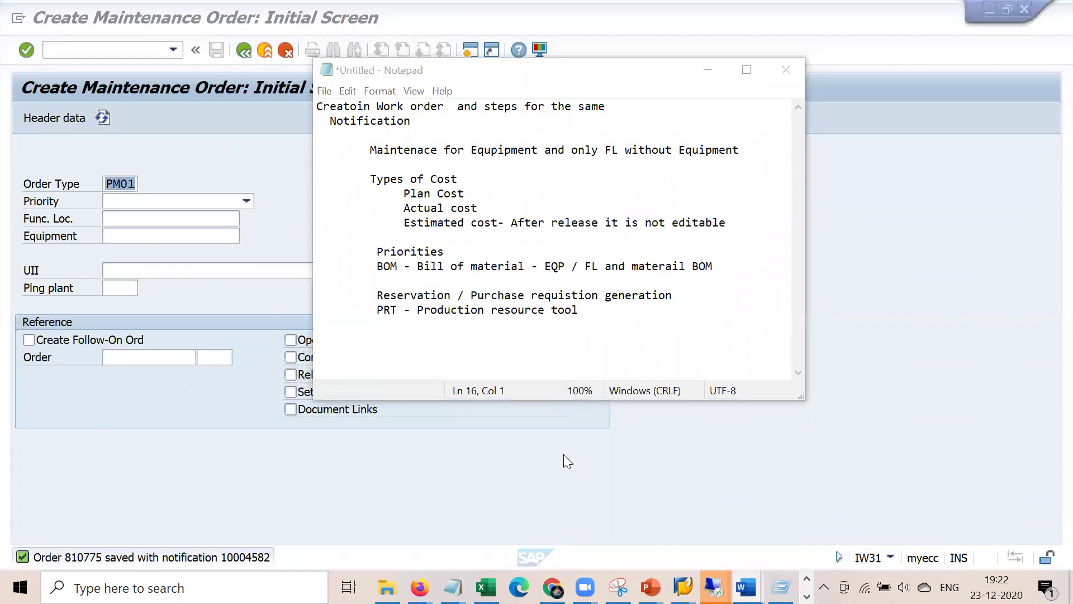
{"action": "key", "text": "super+d"}
- Review Blueprint section 5.1.1 on Equipment PRT and Document PRT, then switch back toward SAP
{"action": "mouse_move", "coordinate": [746, 587]}
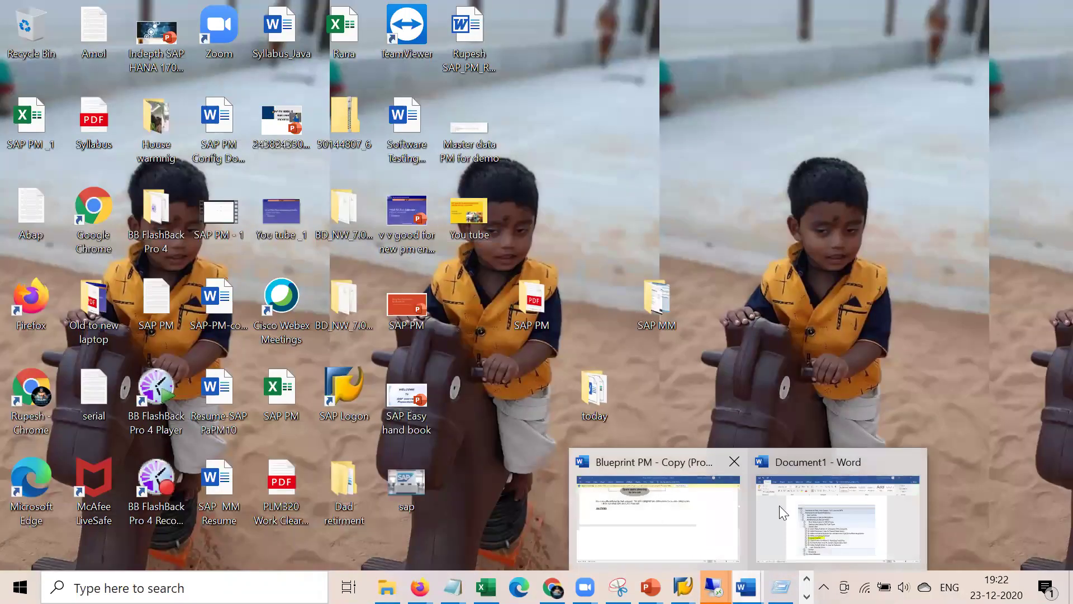
{"action": "left_click", "coordinate": [675, 511]}
{"action": "scroll", "coordinate": [546, 403], "scroll_direction": "up", "scroll_amount": 15}
{"action": "scroll", "coordinate": [546, 403], "scroll_direction": "up", "scroll_amount": 15}
{"action": "scroll", "coordinate": [546, 408], "scroll_direction": "up", "scroll_amount": 20}
{"action": "scroll", "coordinate": [546, 404], "scroll_direction": "up", "scroll_amount": 15}
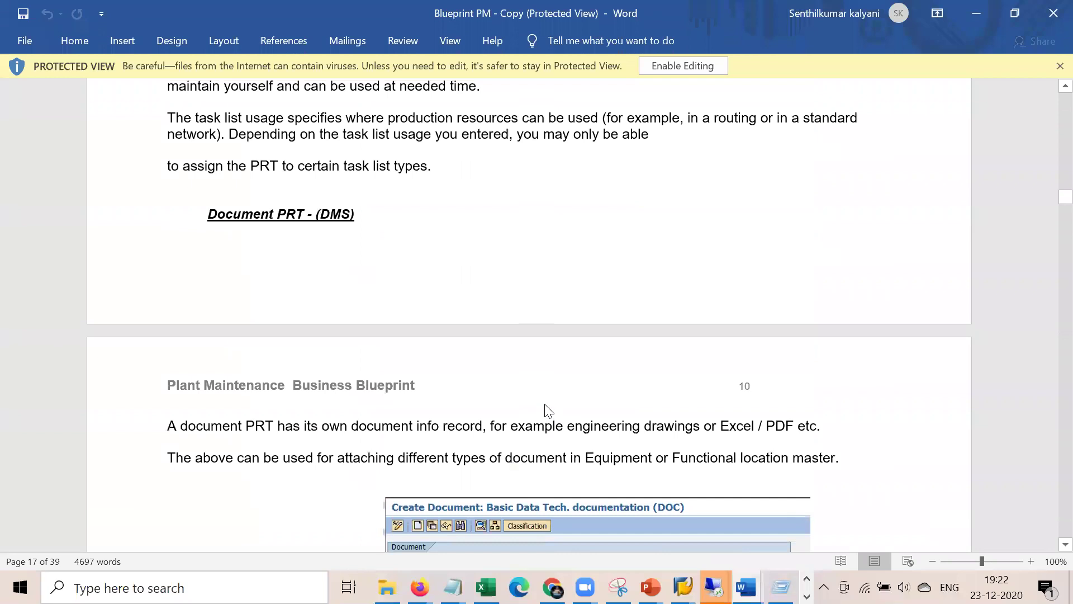
{"action": "scroll", "coordinate": [546, 404], "scroll_direction": "up", "scroll_amount": 10}
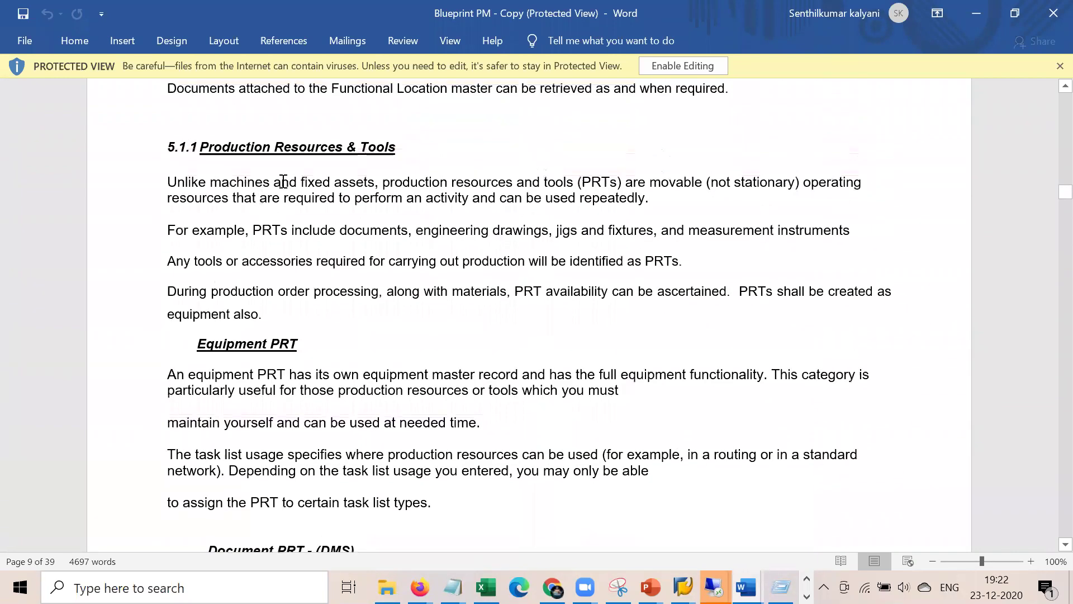
{"action": "left_click_drag", "start_coordinate": [307, 343], "coordinate": [200, 343]}
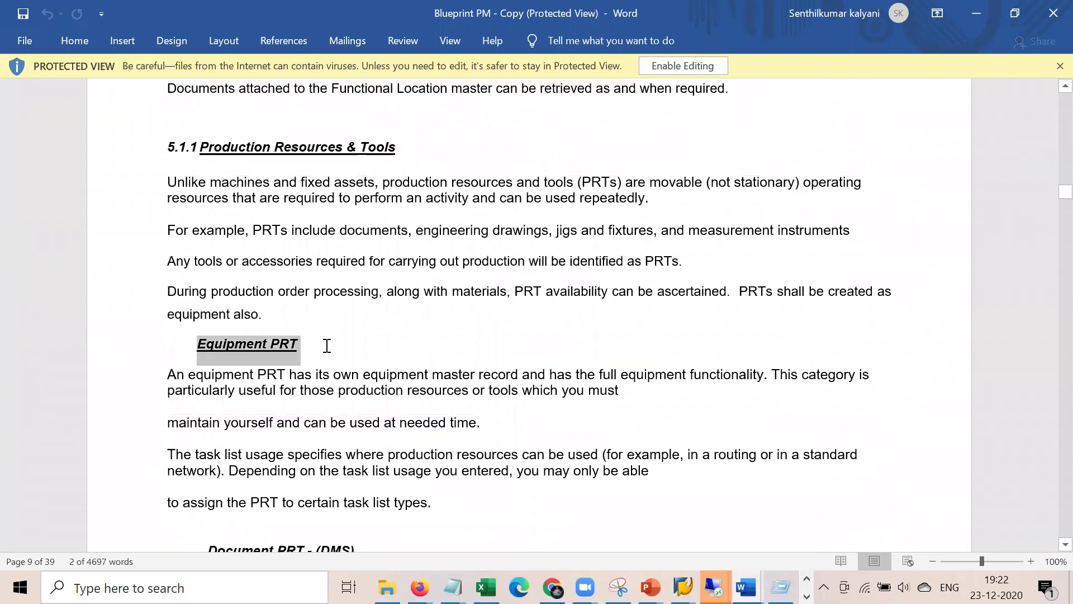
{"action": "scroll", "coordinate": [327, 346], "scroll_direction": "down", "scroll_amount": 5}
{"action": "left_click_drag", "start_coordinate": [362, 302], "coordinate": [242, 335]}
{"action": "left_click", "coordinate": [411, 377]}
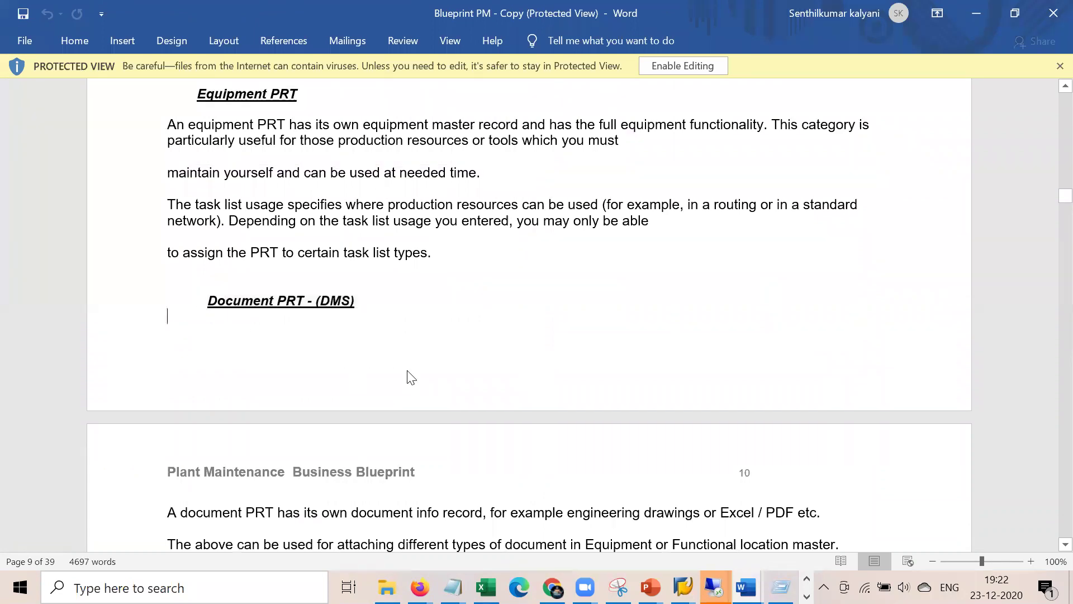
{"action": "key", "text": "alt+Tab"}
{"action": "key", "text": "alt+Tab"}
{"action": "key", "text": "Tab"}
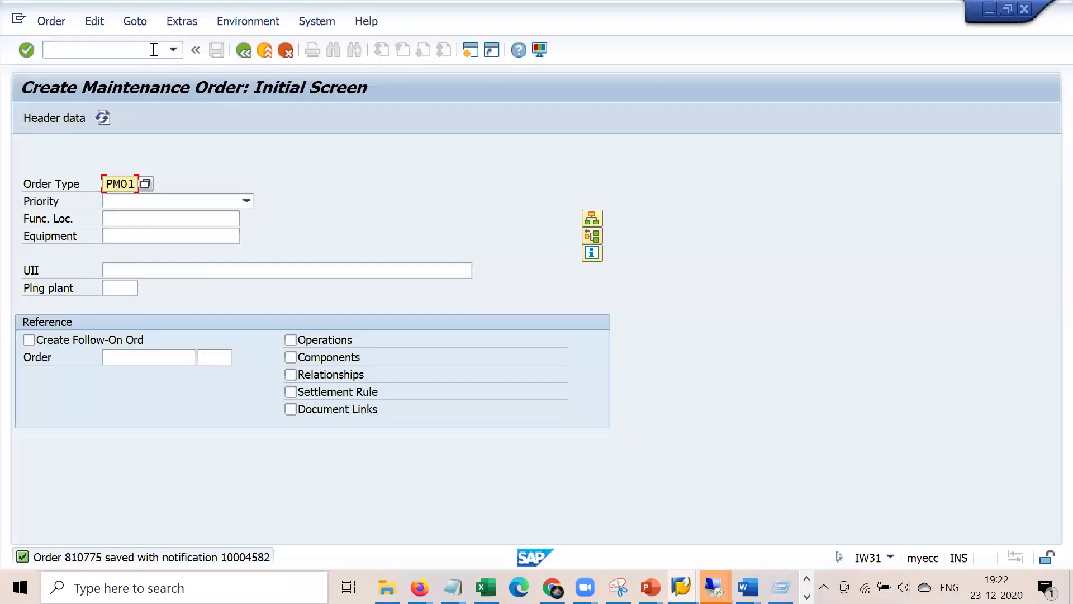
- Start a category P equipment via /nIE01 described 'Vibraition meter'
{"action": "left_click", "coordinate": [147, 48]}
{"action": "type", "text": "/"}
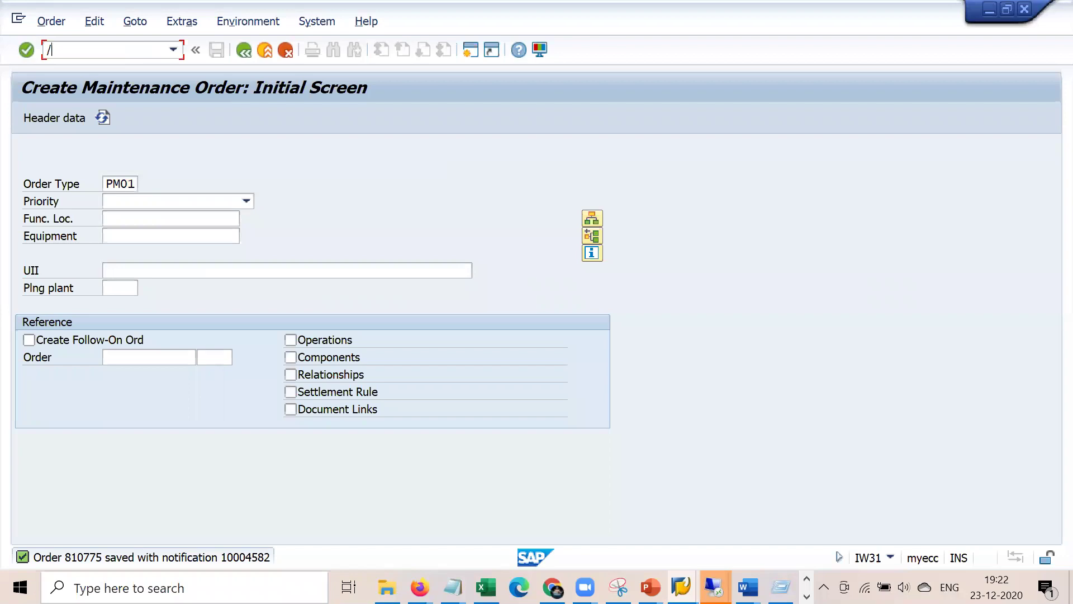
{"action": "type", "text": "nie01"}
{"action": "key", "text": "Return"}
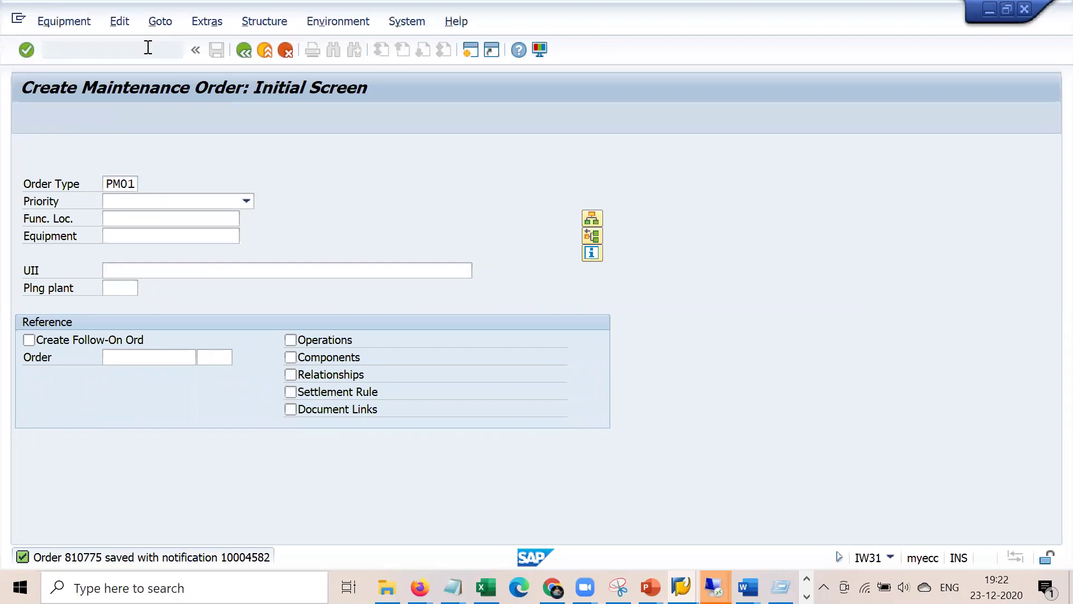
{"action": "left_click", "coordinate": [182, 218]}
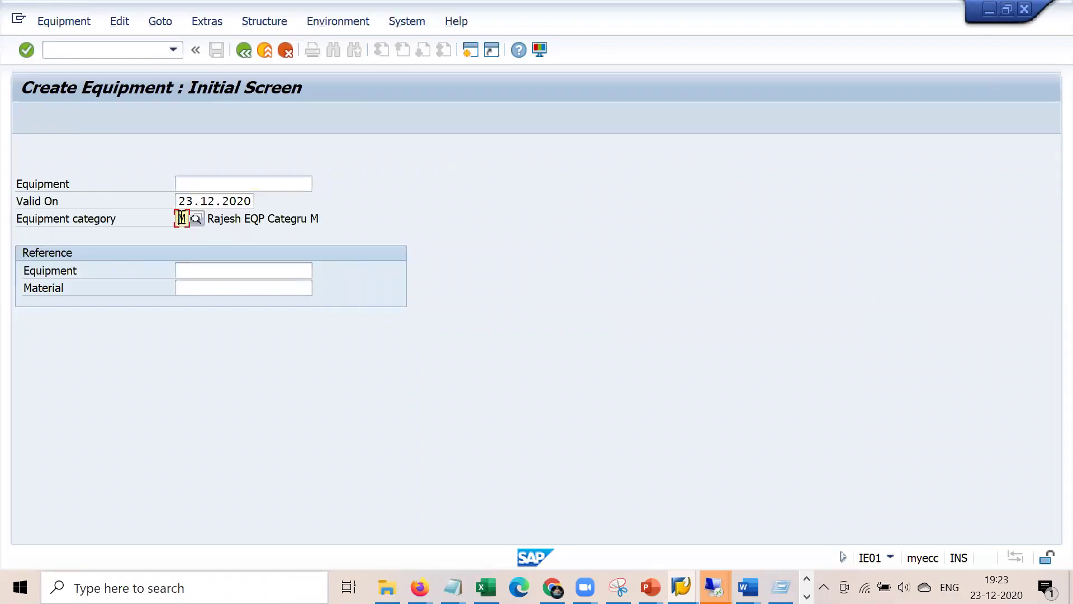
{"action": "type", "text": "p"}
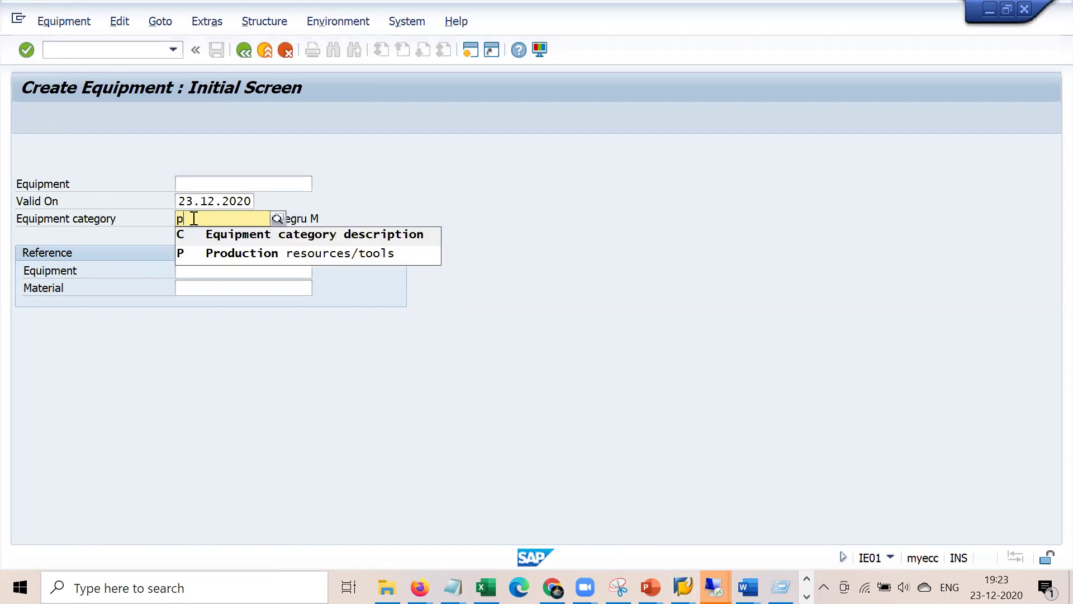
{"action": "key", "text": "Return"}
{"action": "left_click", "coordinate": [251, 174]}
{"action": "key", "text": "Down"}
{"action": "key", "text": "Down"}
{"action": "key", "text": "Down"}
{"action": "key", "text": "Down"}
{"action": "key", "text": "Return"}
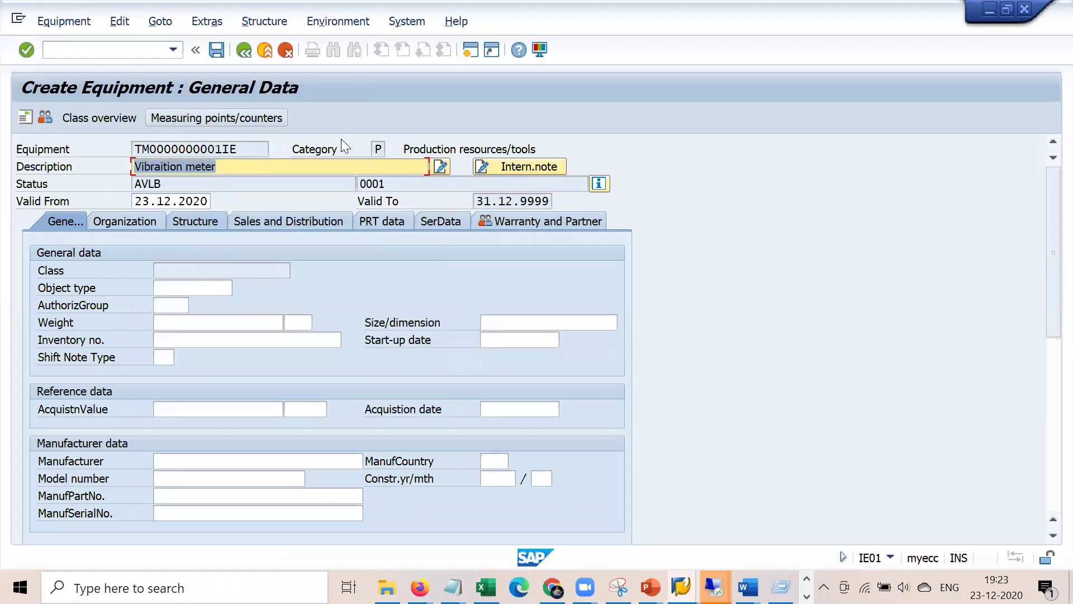
- Set the PRT task list usage to 009, All task list types
{"action": "left_click", "coordinate": [378, 149]}
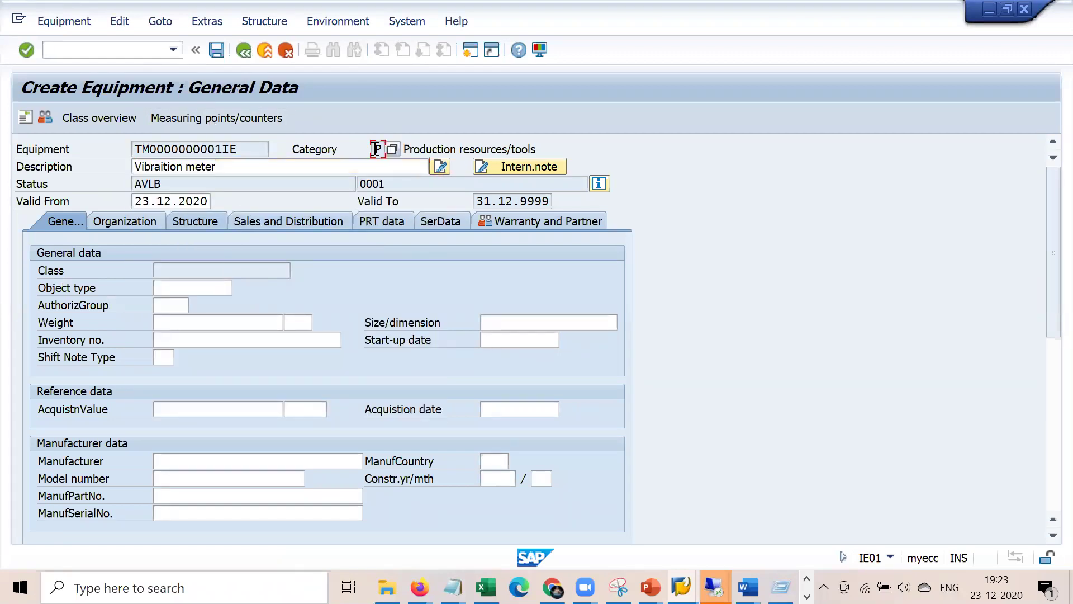
{"action": "left_click", "coordinate": [393, 222]}
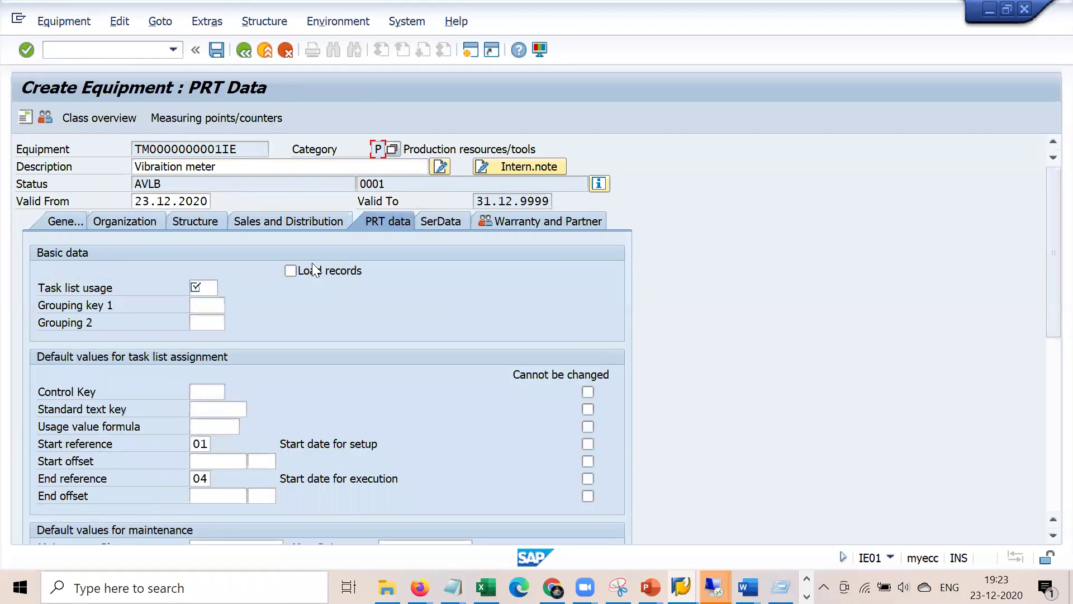
{"action": "left_click", "coordinate": [203, 289]}
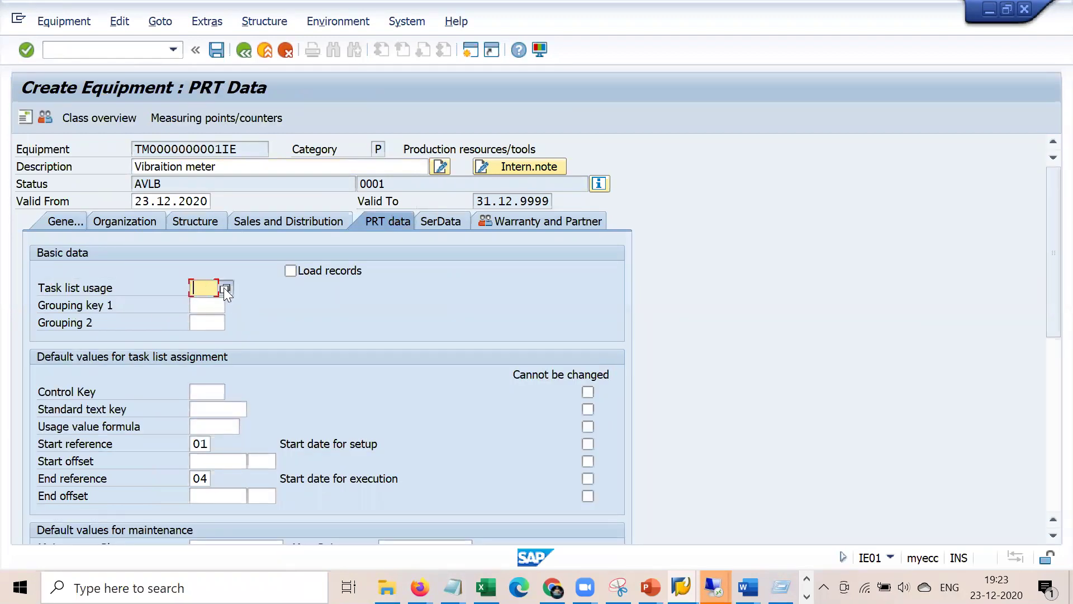
{"action": "left_click", "coordinate": [224, 288]}
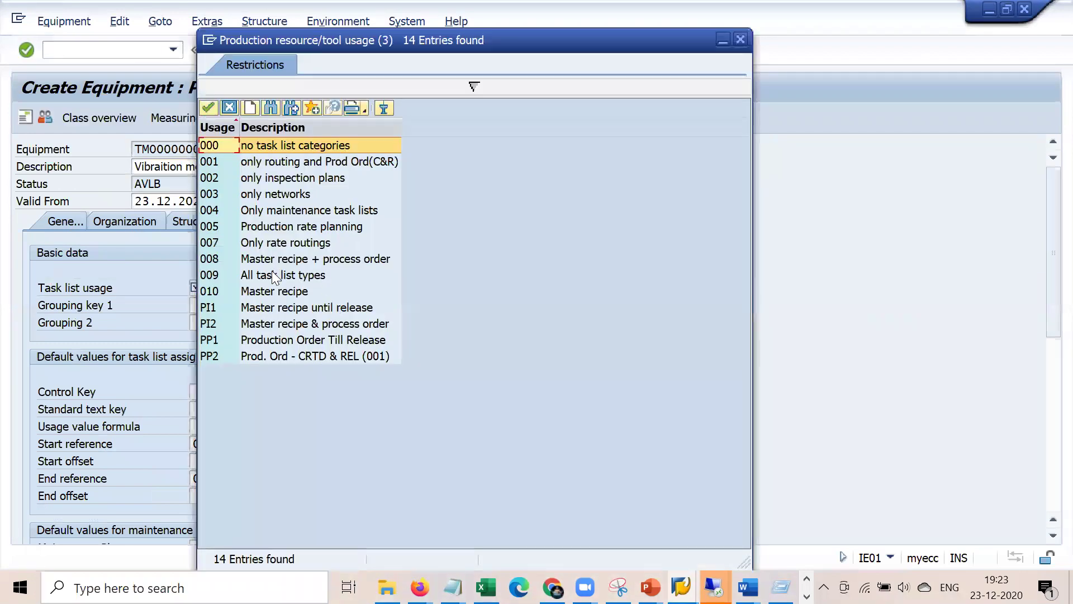
{"action": "double_click", "coordinate": [272, 273]}
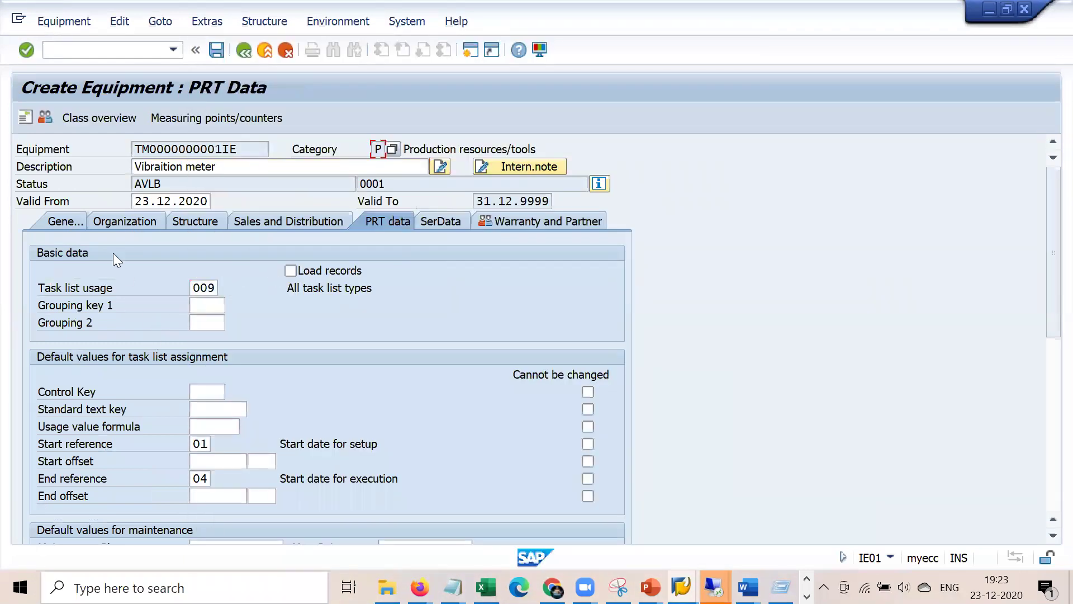
- Set maintenance plant 1000 Hamburg in the structure data and save the equipment
{"action": "left_click", "coordinate": [59, 221]}
{"action": "left_click", "coordinate": [127, 222]}
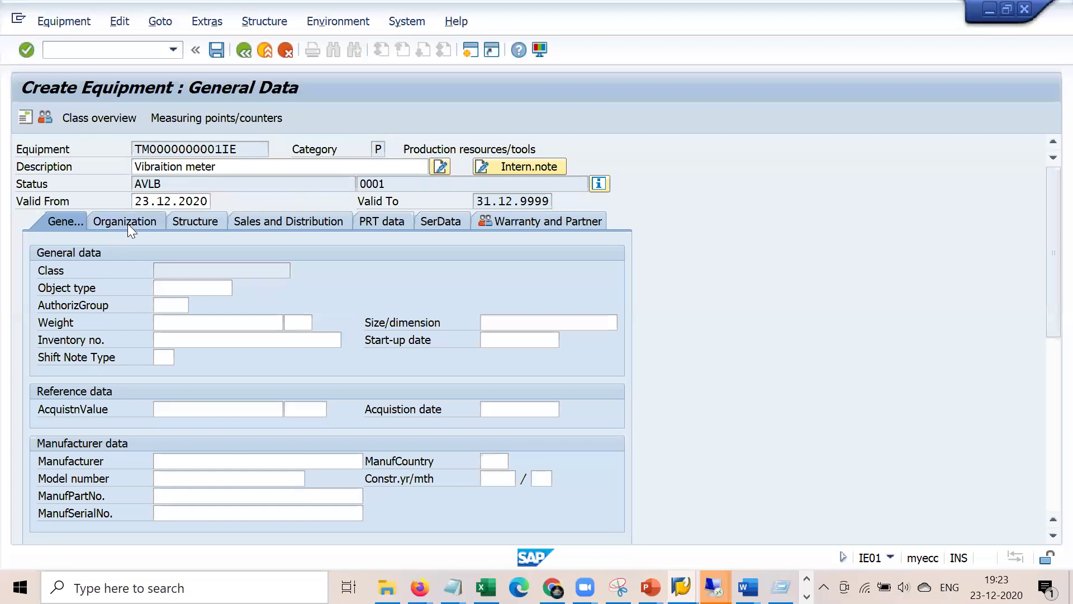
{"action": "left_click", "coordinate": [170, 272]}
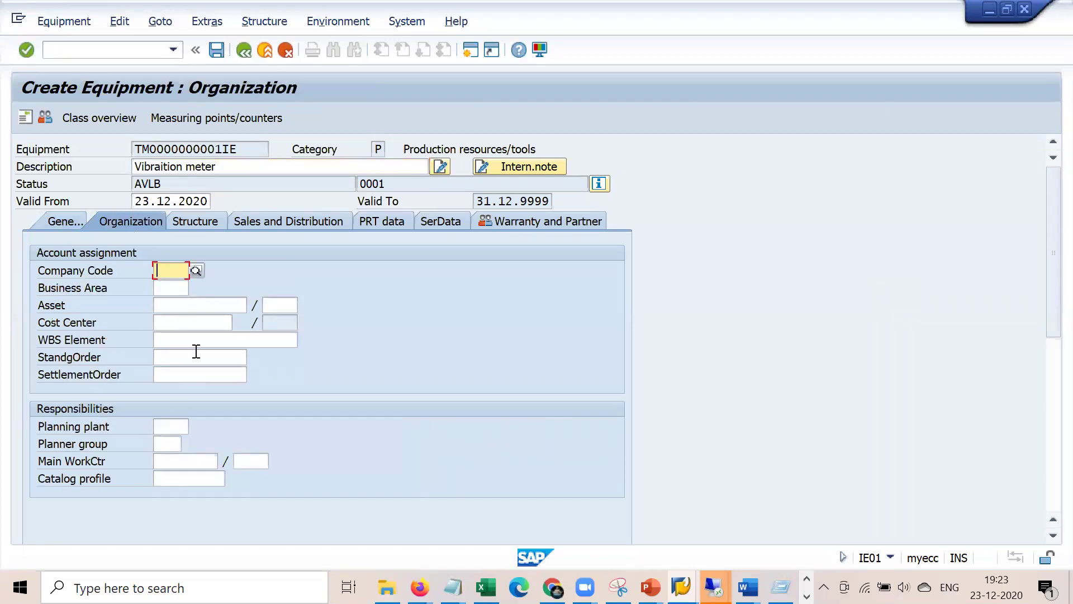
{"action": "left_click", "coordinate": [206, 222]}
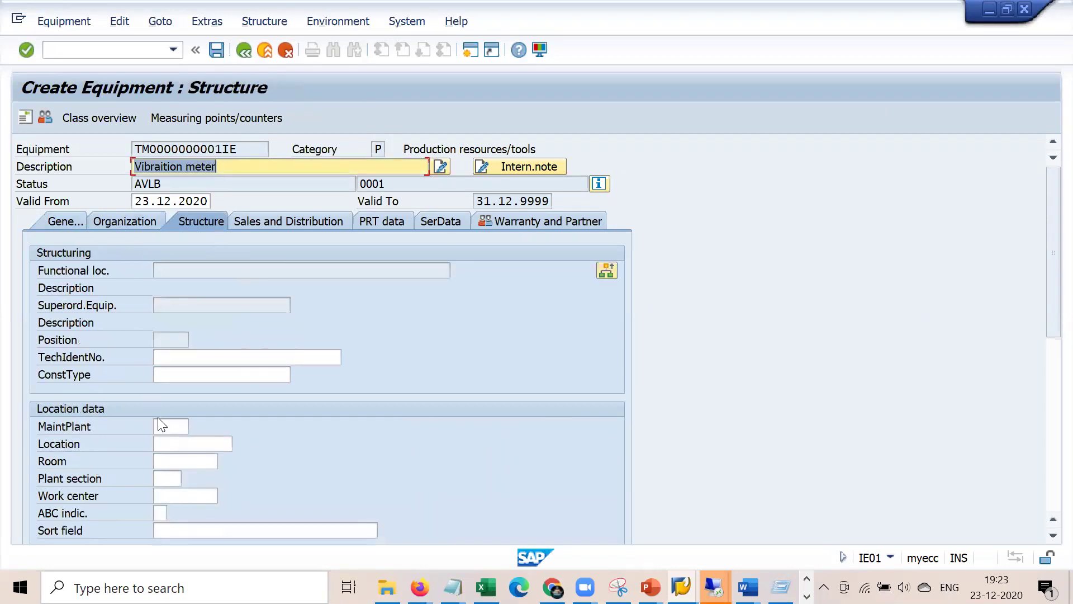
{"action": "left_click", "coordinate": [162, 426]}
{"action": "left_click", "coordinate": [162, 425]}
{"action": "left_click", "coordinate": [168, 441]}
{"action": "key", "text": "Return"}
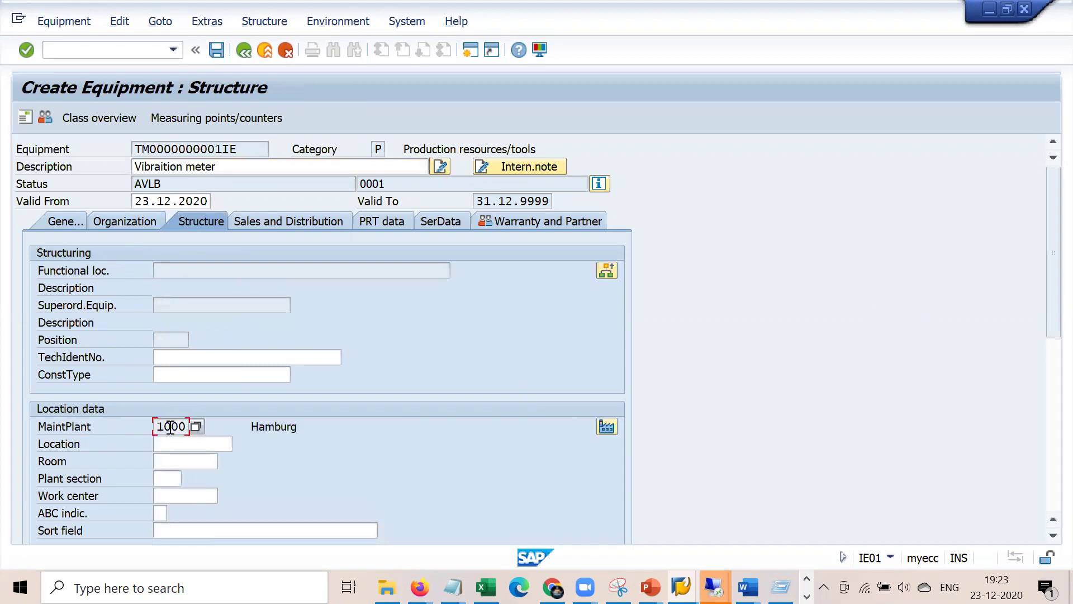
{"action": "left_click", "coordinate": [69, 223]}
{"action": "left_click", "coordinate": [217, 50]}
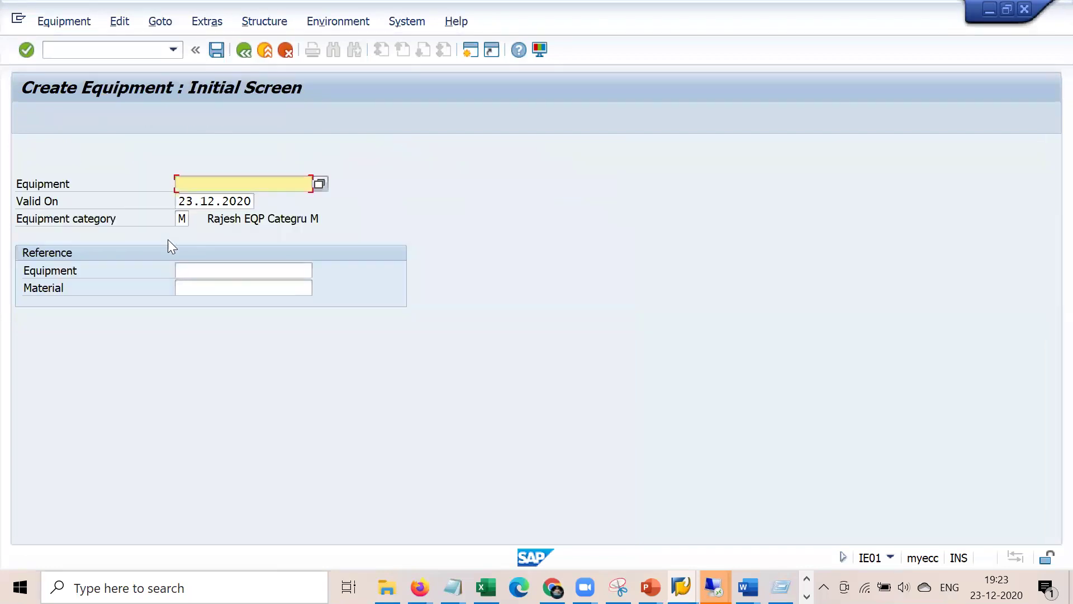
- Copy equipment number 10007837 and paste it after the PRT number in the notes
{"action": "double_click", "coordinate": [240, 558]}
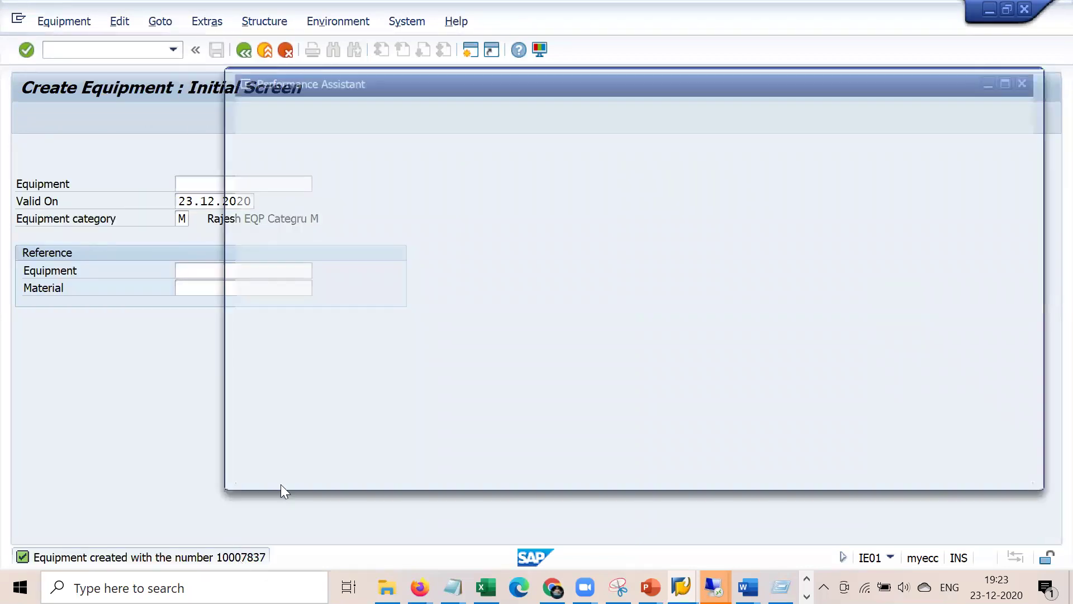
{"action": "left_click_drag", "start_coordinate": [501, 128], "coordinate": [575, 134]}
{"action": "key", "text": "ctrl+c"}
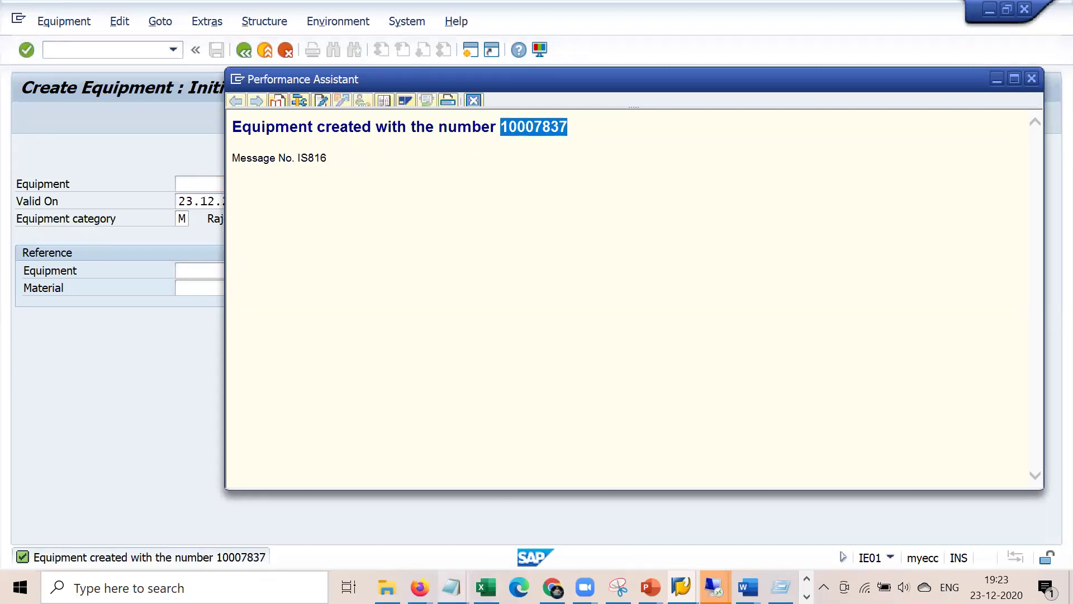
{"action": "left_click", "coordinate": [452, 587]}
{"action": "left_click", "coordinate": [651, 507]}
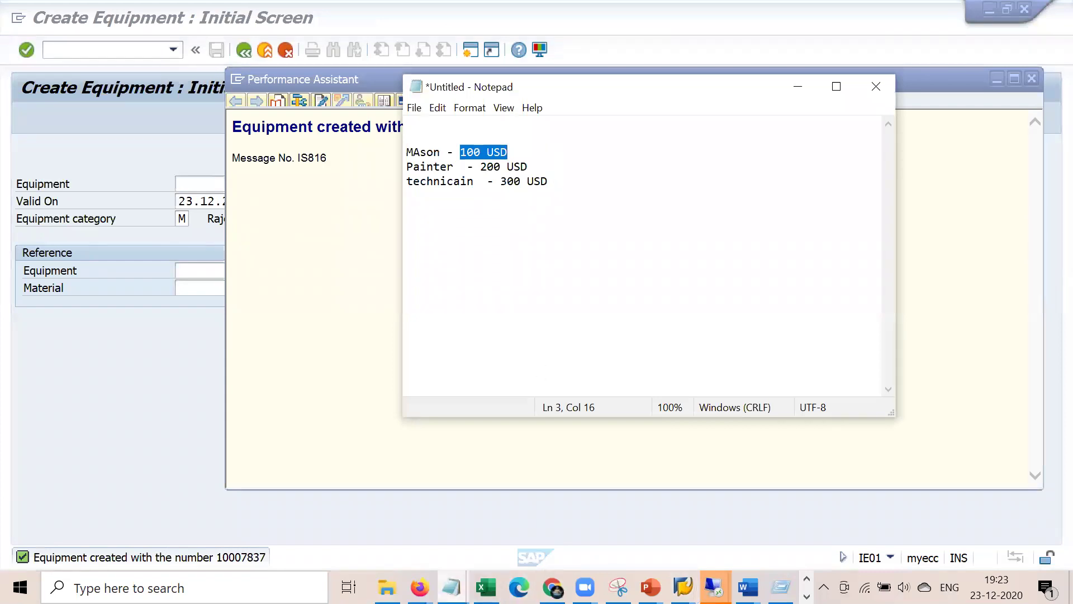
{"action": "left_click", "coordinate": [452, 587]}
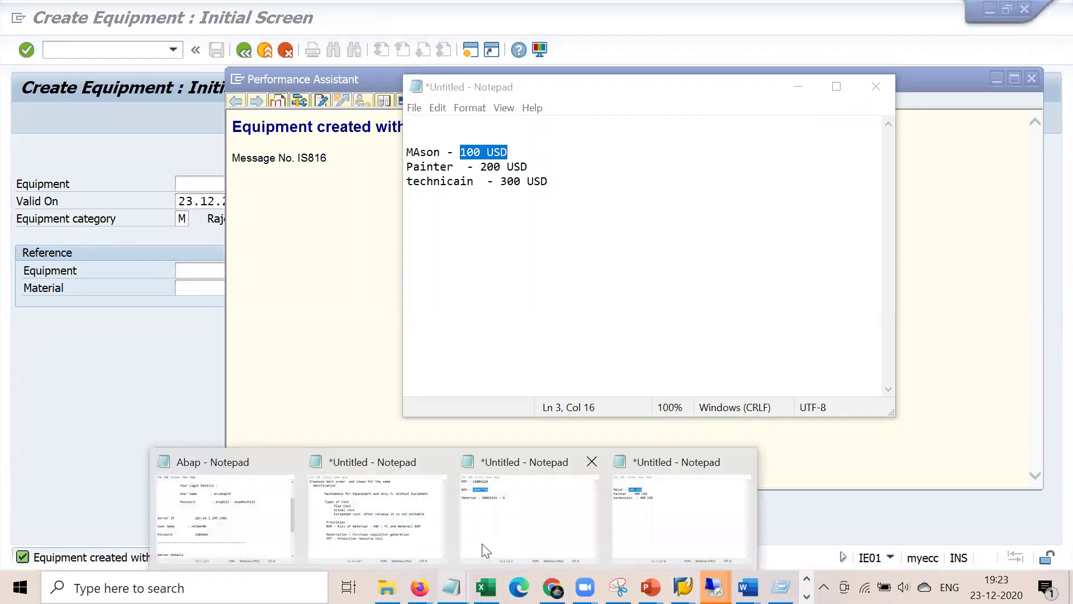
{"action": "left_click", "coordinate": [512, 525]}
{"action": "left_click", "coordinate": [519, 120]}
{"action": "type", "text": "/"}
{"action": "key", "text": "ctrl+v"}
{"action": "left_click_drag", "start_coordinate": [574, 123], "coordinate": [521, 119]}
- Open the Change Order screen with /nIW32
{"action": "left_click", "coordinate": [193, 331]}
{"action": "left_click", "coordinate": [136, 50]}
{"action": "type", "text": "/niw32"}
{"action": "key", "text": "Return"}
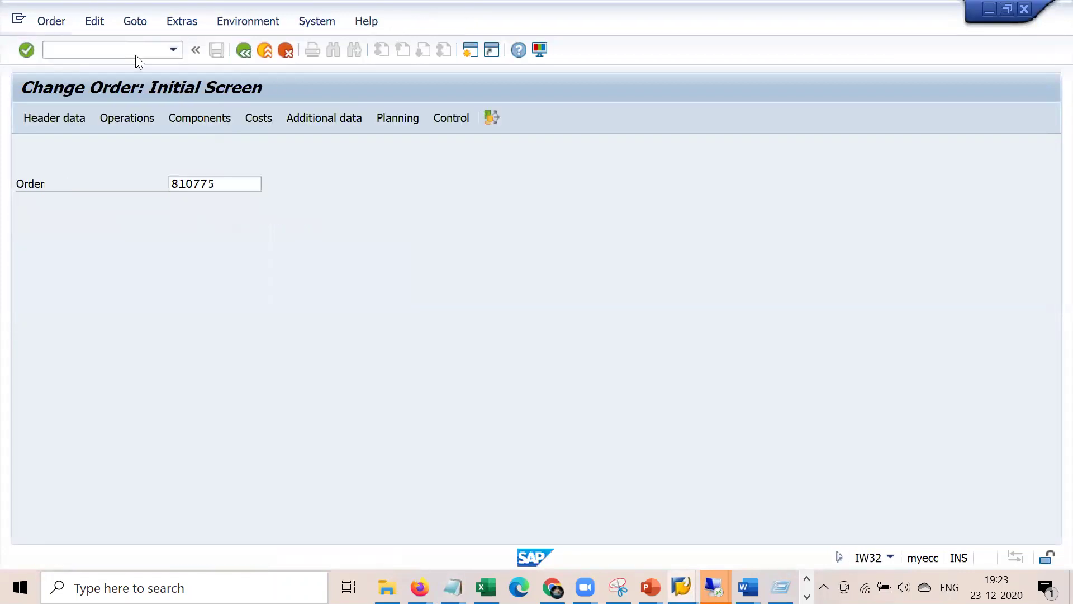
- Load order 810775 and open PRT New Entries for operation 0010
{"action": "key", "text": "Return"}
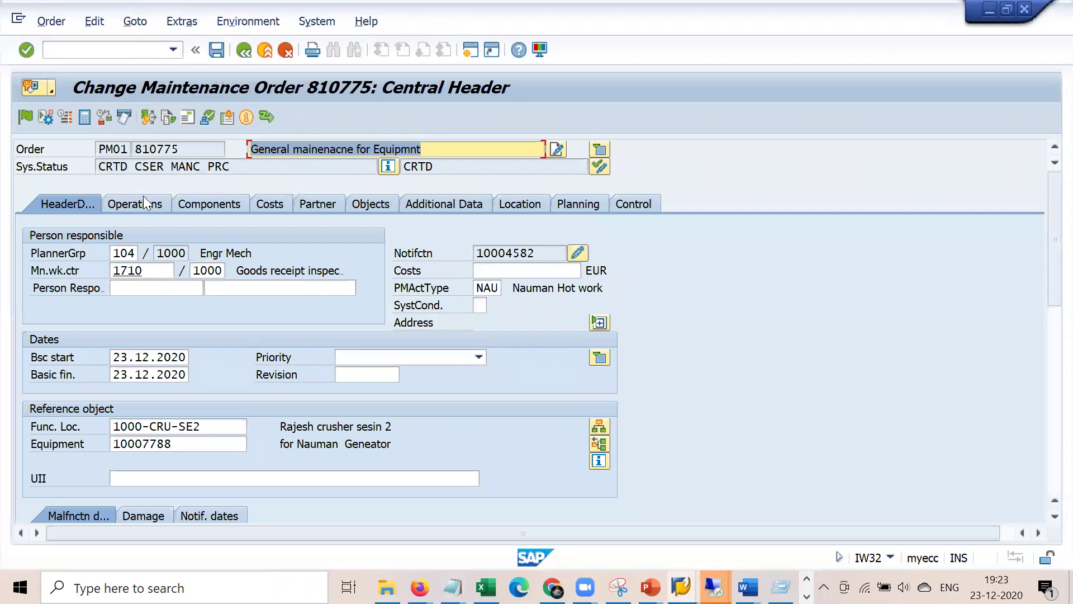
{"action": "left_click", "coordinate": [140, 211]}
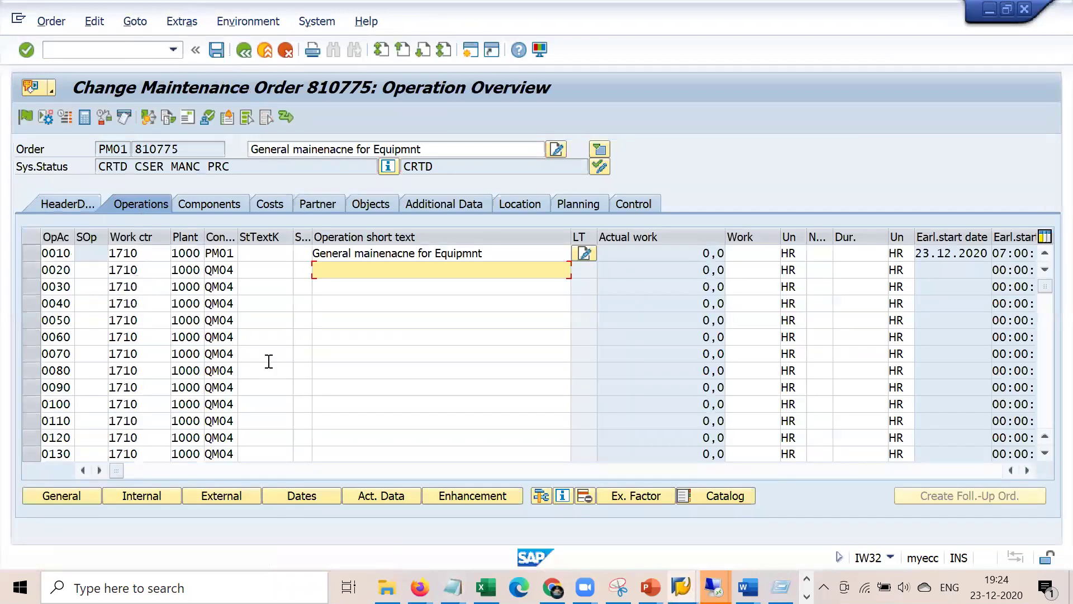
{"action": "left_click", "coordinate": [540, 496]}
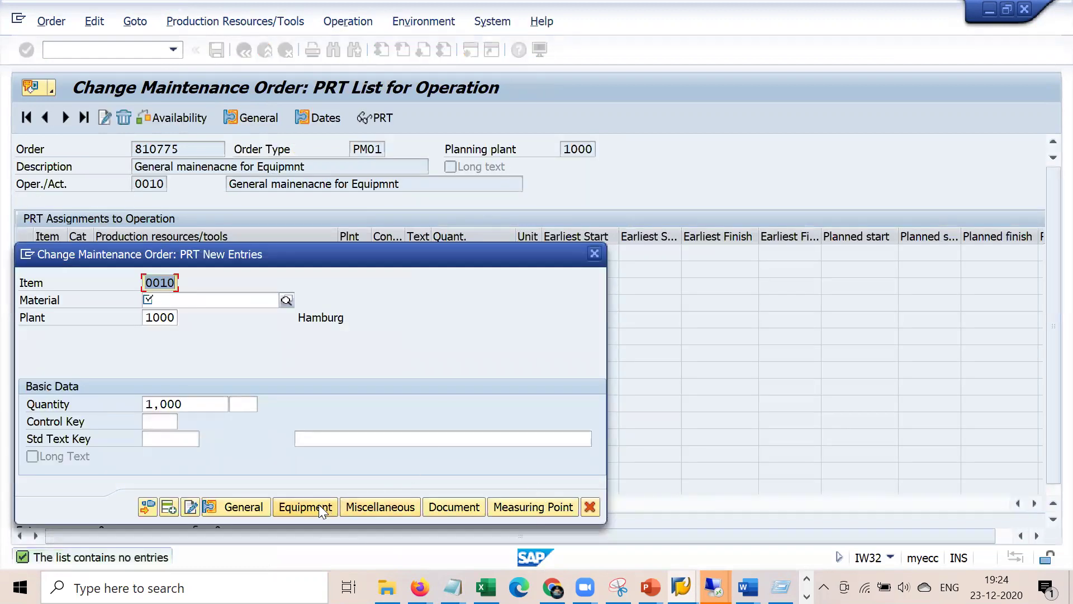
- Enter equipment 10007837, copied from the notes, as an equipment PRT for operation 0010
{"action": "left_click", "coordinate": [319, 504]}
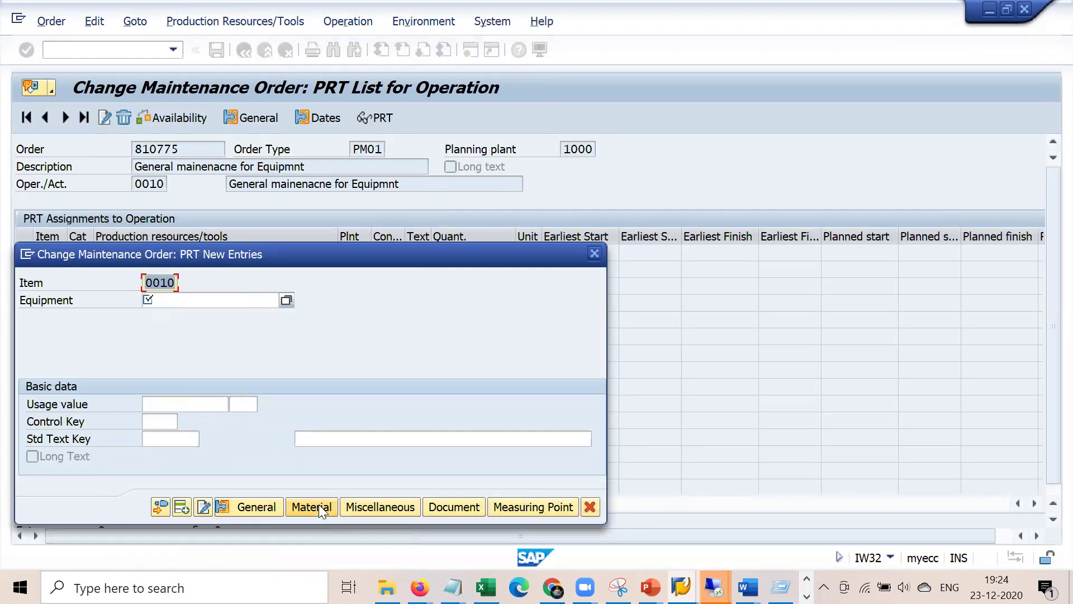
{"action": "mouse_move", "coordinate": [453, 587]}
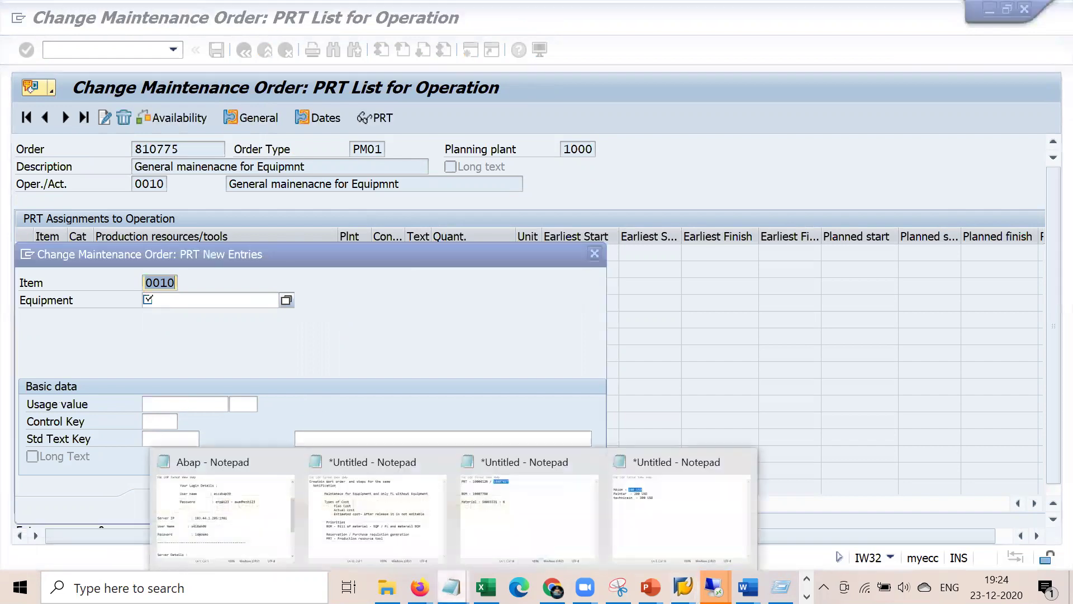
{"action": "left_click", "coordinate": [540, 531]}
{"action": "double_click", "coordinate": [545, 124]}
{"action": "key", "text": "ctrl+c"}
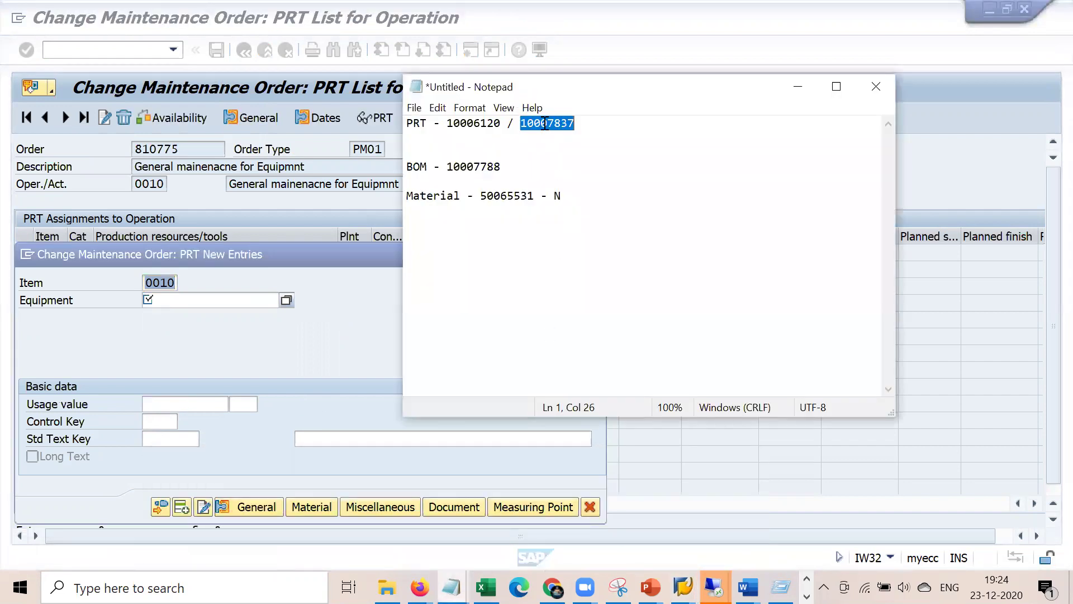
{"action": "left_click", "coordinate": [195, 302]}
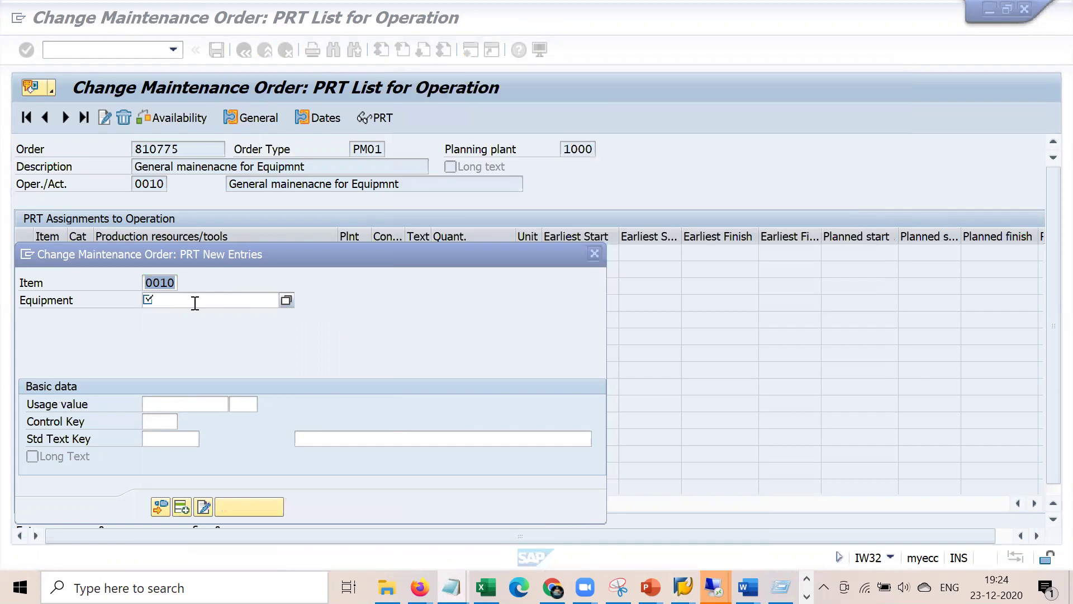
{"action": "key", "text": "ctrl+v"}
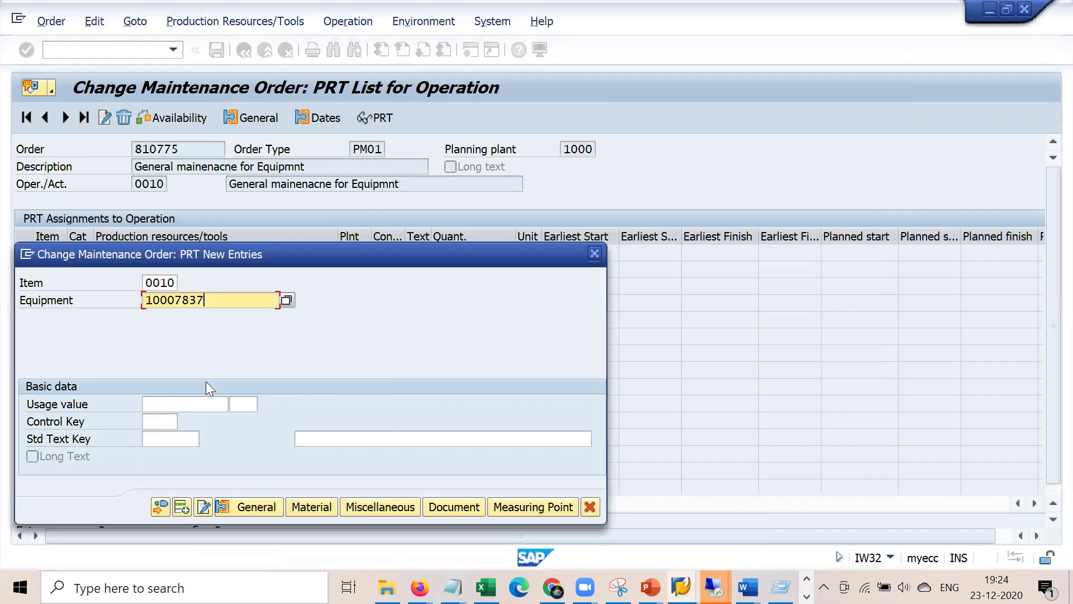
{"action": "left_click", "coordinate": [186, 407]}
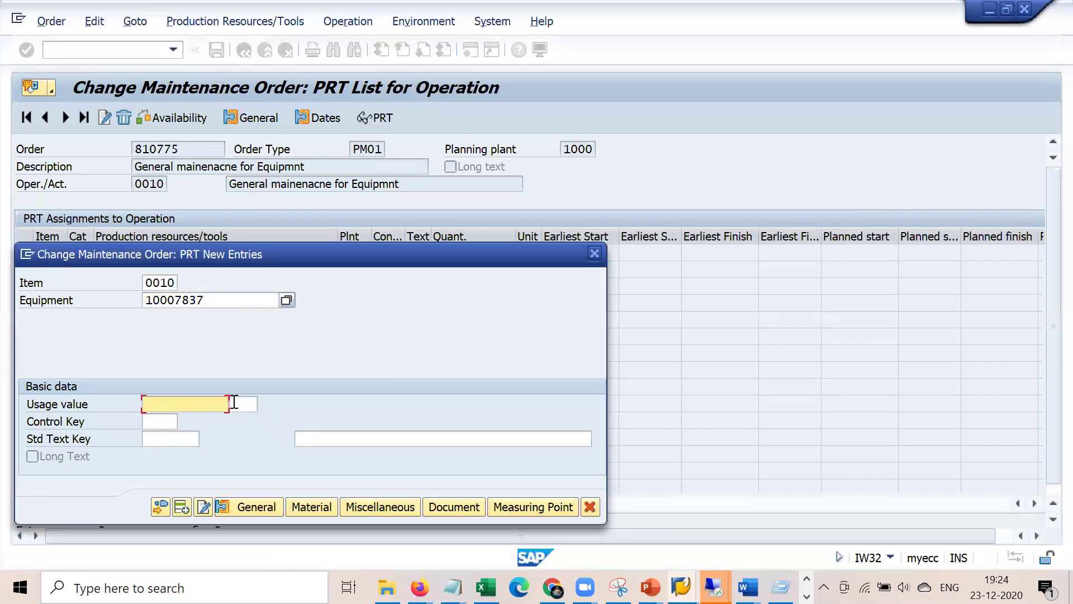
{"action": "key", "text": "Return"}
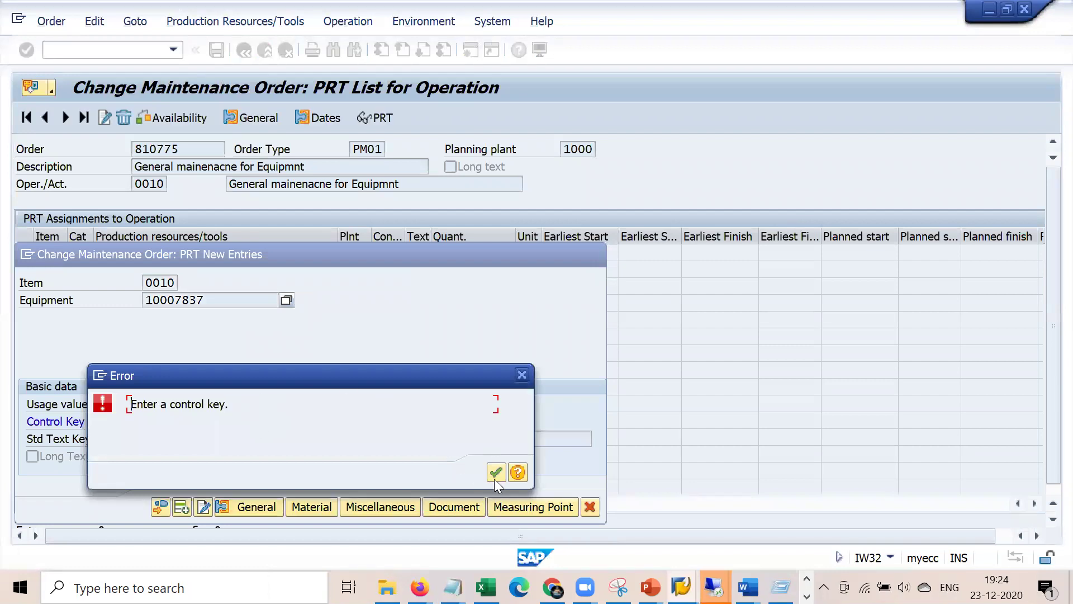
- Set control key 1 (All functions), adopt the PRT line and return to the operation overview
{"action": "left_click", "coordinate": [497, 471]}
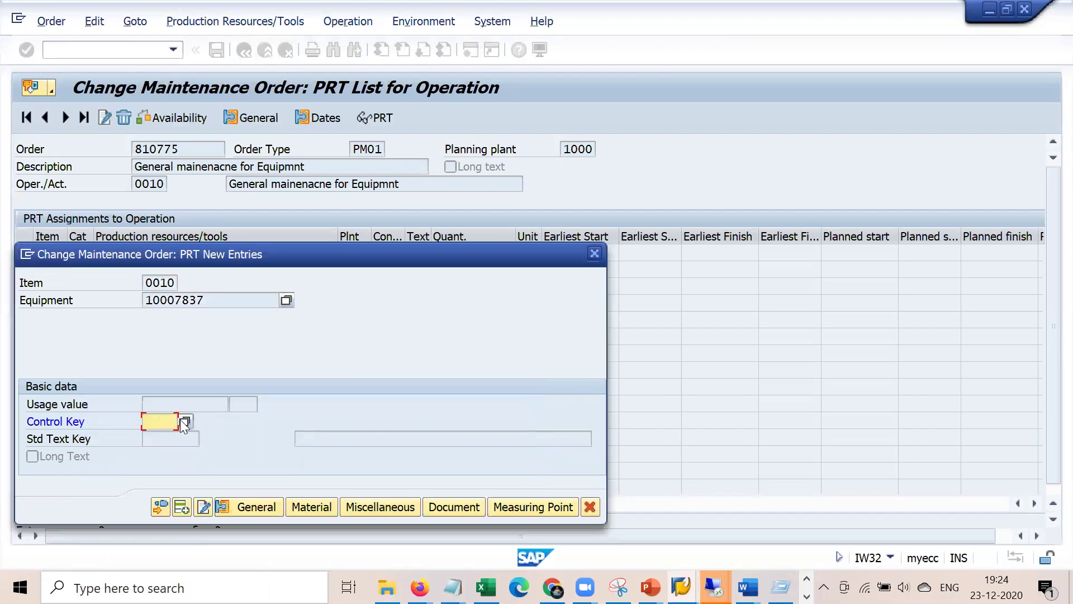
{"action": "left_click", "coordinate": [182, 421]}
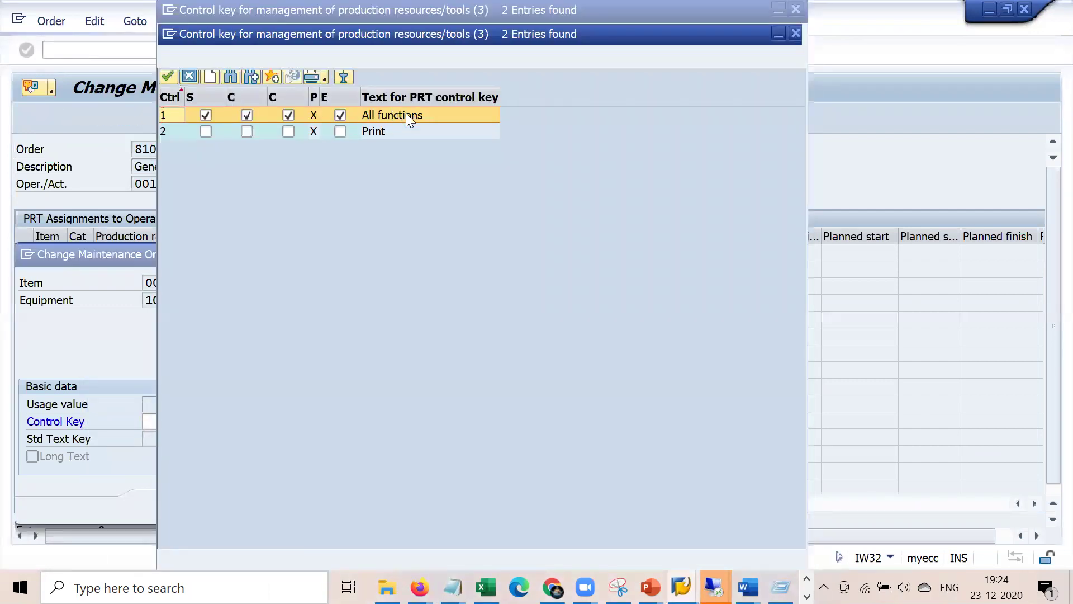
{"action": "double_click", "coordinate": [411, 115]}
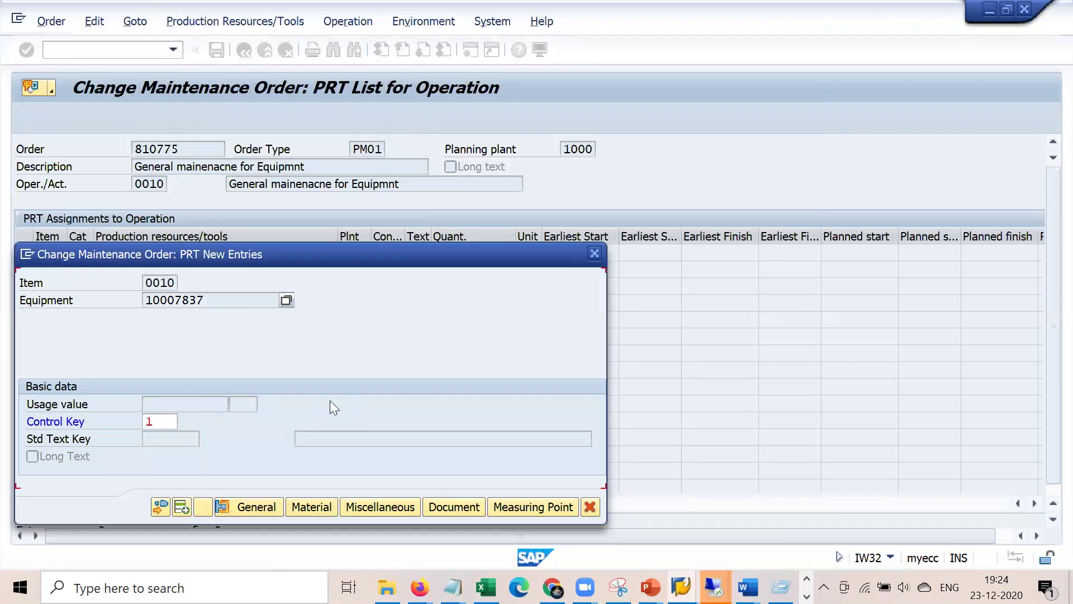
{"action": "left_click", "coordinate": [160, 506]}
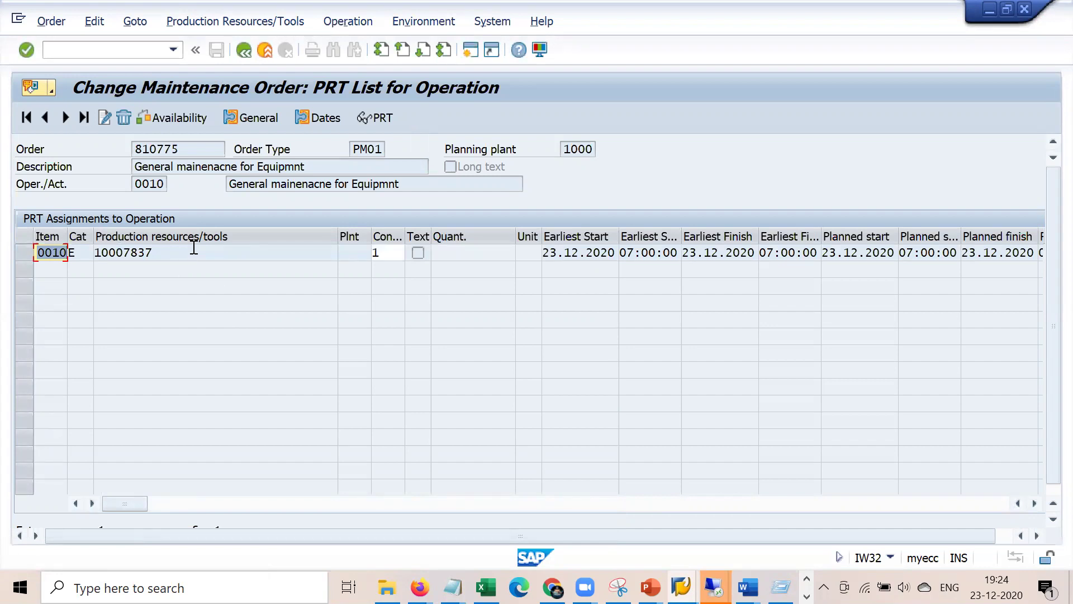
{"action": "left_click", "coordinate": [244, 49]}
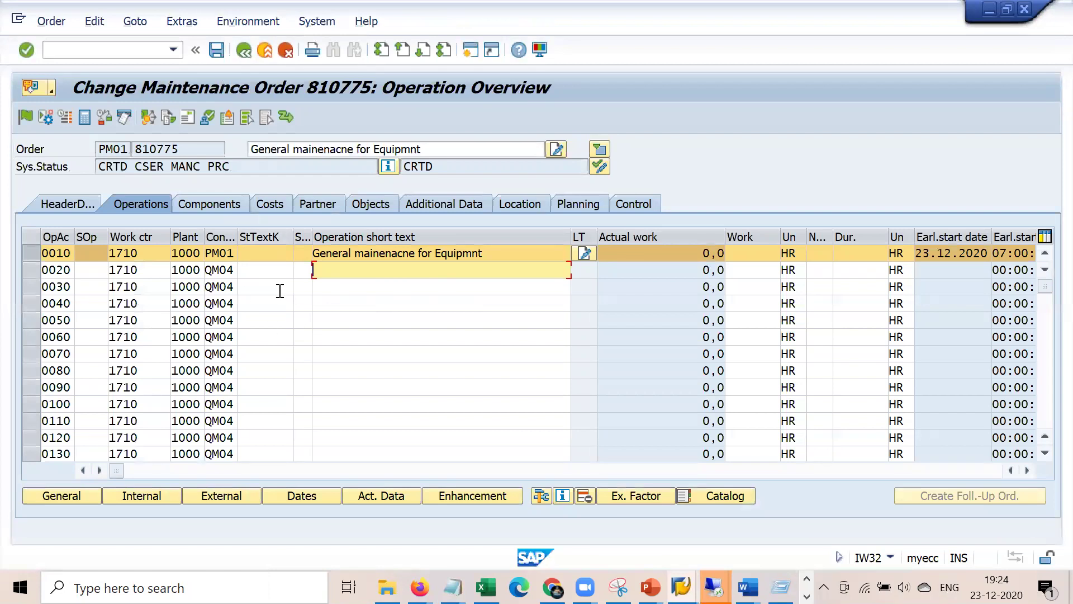
- Show the order header data and review the FL, cost, priority and reservation notes
{"action": "left_click", "coordinate": [82, 203]}
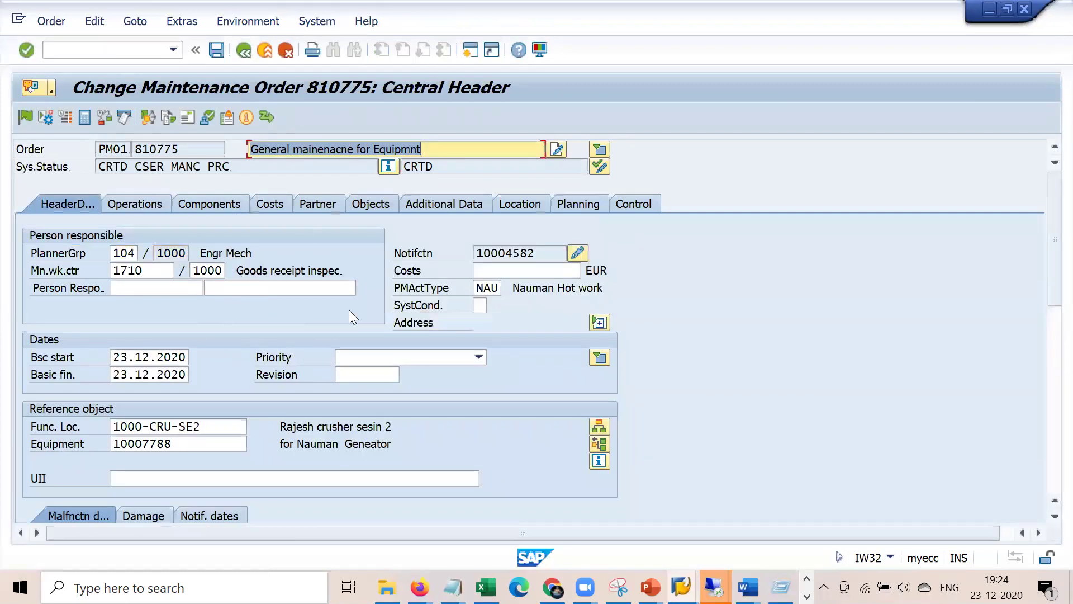
{"action": "mouse_move", "coordinate": [451, 587]}
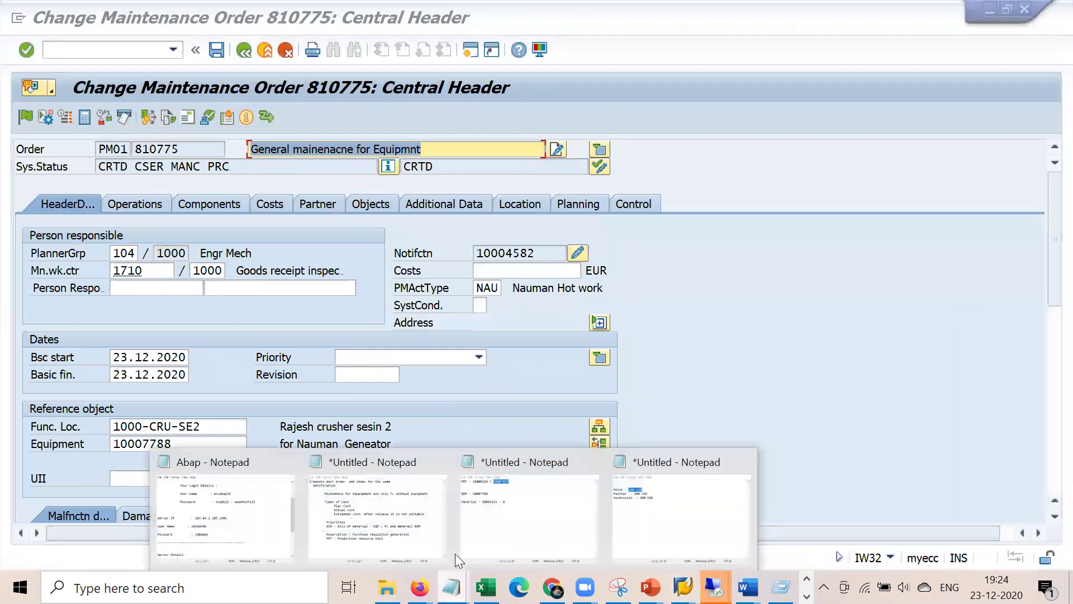
{"action": "left_click", "coordinate": [412, 507]}
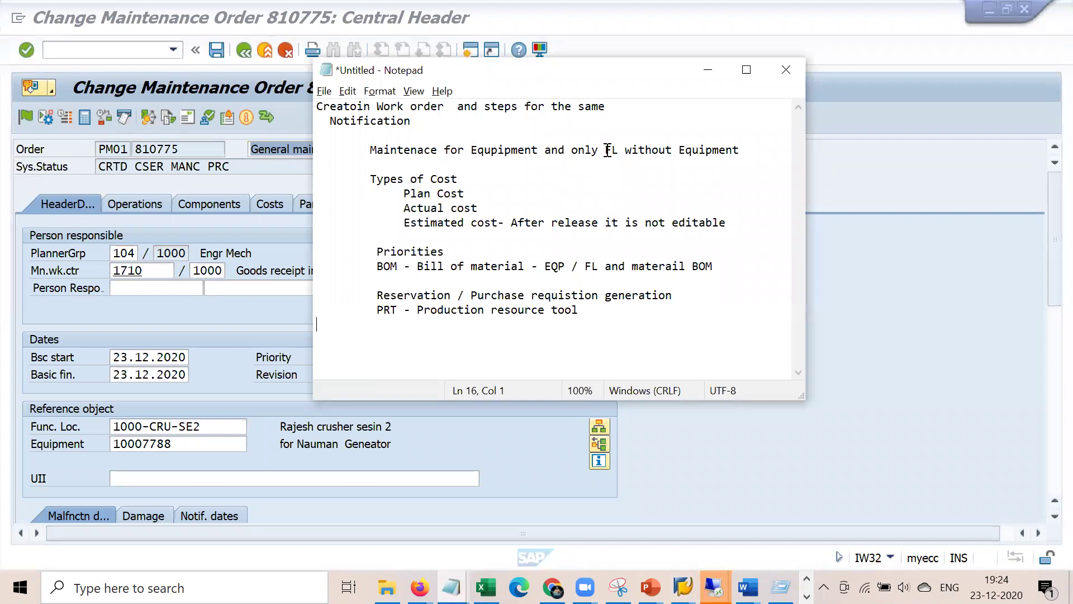
{"action": "left_click_drag", "start_coordinate": [607, 151], "coordinate": [750, 151]}
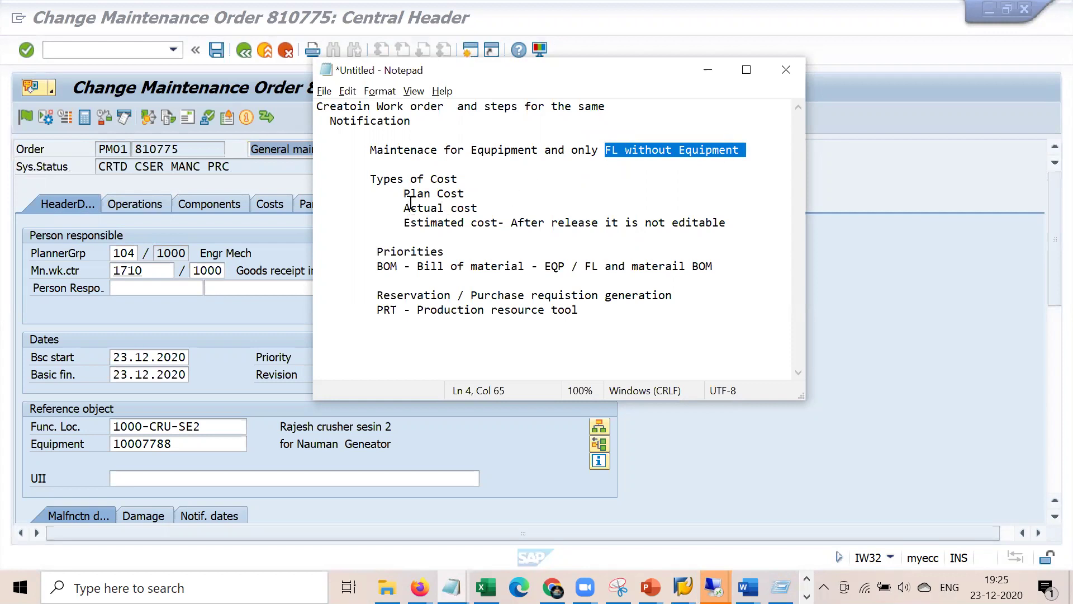
{"action": "left_click_drag", "start_coordinate": [404, 193], "coordinate": [620, 223]}
{"action": "left_click_drag", "start_coordinate": [444, 251], "coordinate": [706, 272]}
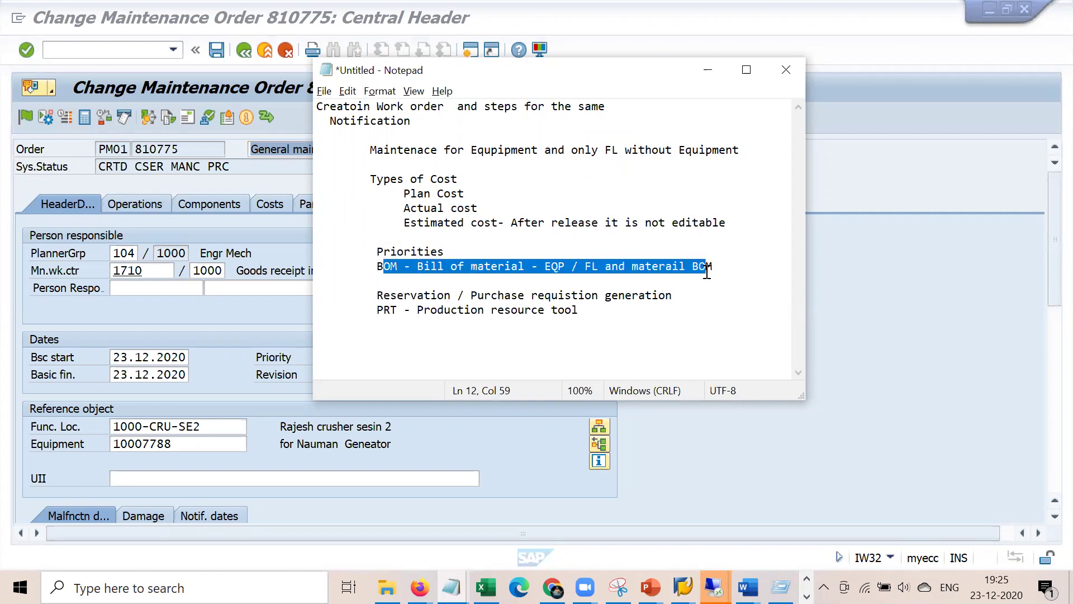
{"action": "left_click", "coordinate": [479, 348]}
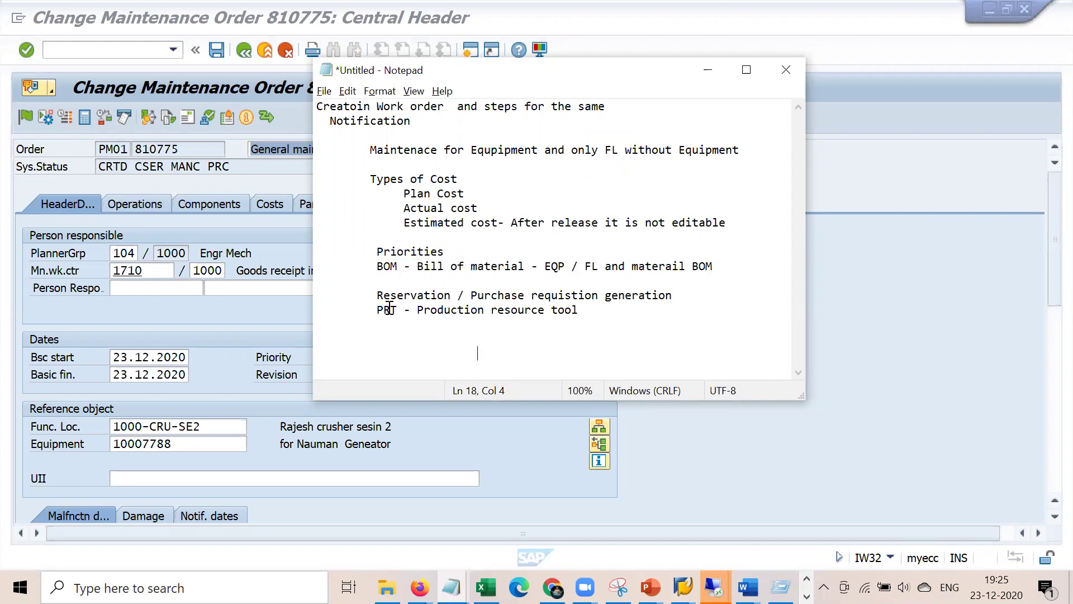
{"action": "left_click_drag", "start_coordinate": [379, 296], "coordinate": [676, 300]}
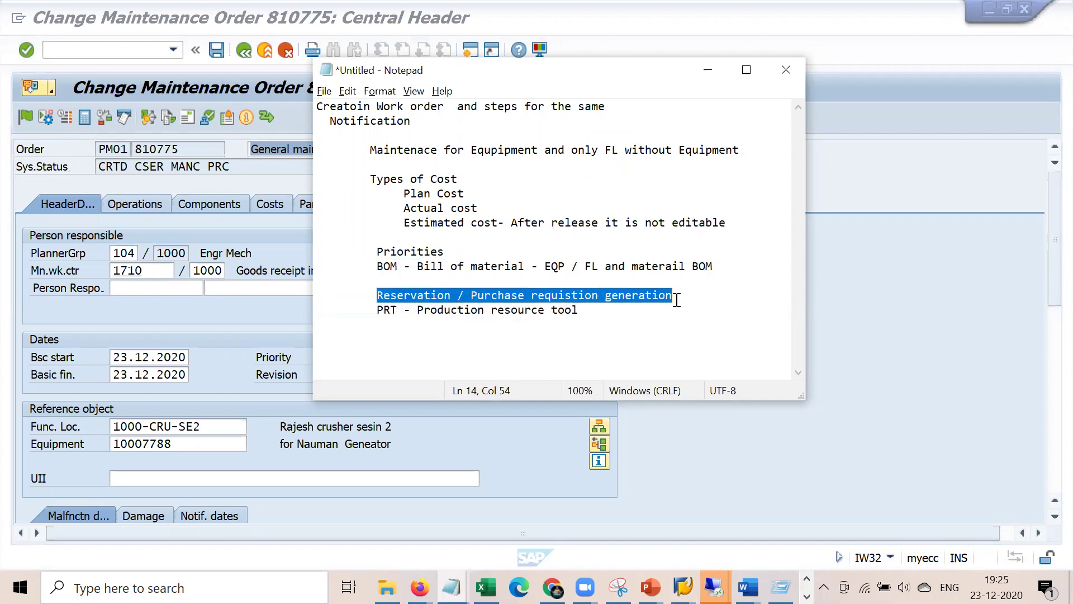
- Insert a blank line between the Reservation line and the PRT line, then return to SAP
{"action": "left_click", "coordinate": [537, 345]}
{"action": "left_click", "coordinate": [584, 309]}
{"action": "left_click", "coordinate": [391, 322]}
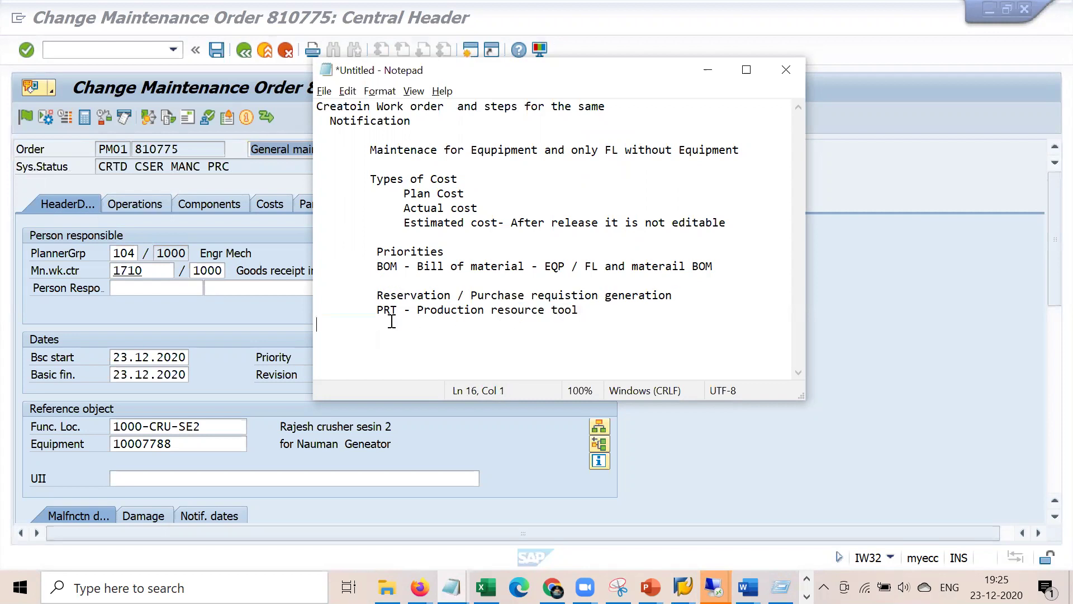
{"action": "left_click_drag", "start_coordinate": [392, 322], "coordinate": [371, 311]}
{"action": "left_click", "coordinate": [682, 297]}
{"action": "key", "text": "Return"}
{"action": "left_click_drag", "start_coordinate": [378, 294], "coordinate": [680, 308]}
{"action": "left_click", "coordinate": [858, 422]}
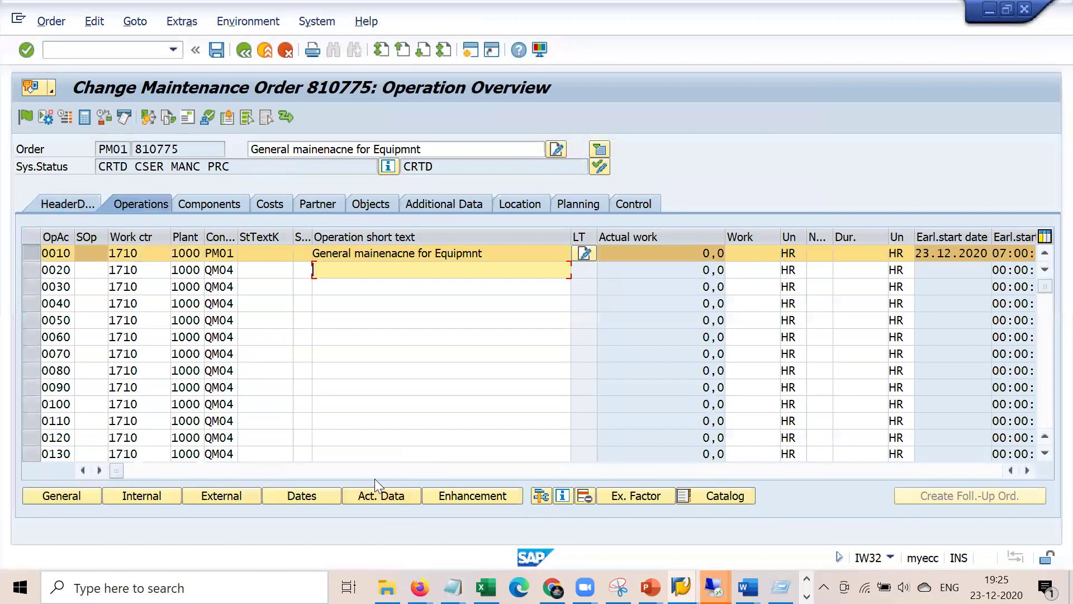
- Switch to the Display IMG window in SAP GUI
{"action": "left_click", "coordinate": [382, 470]}
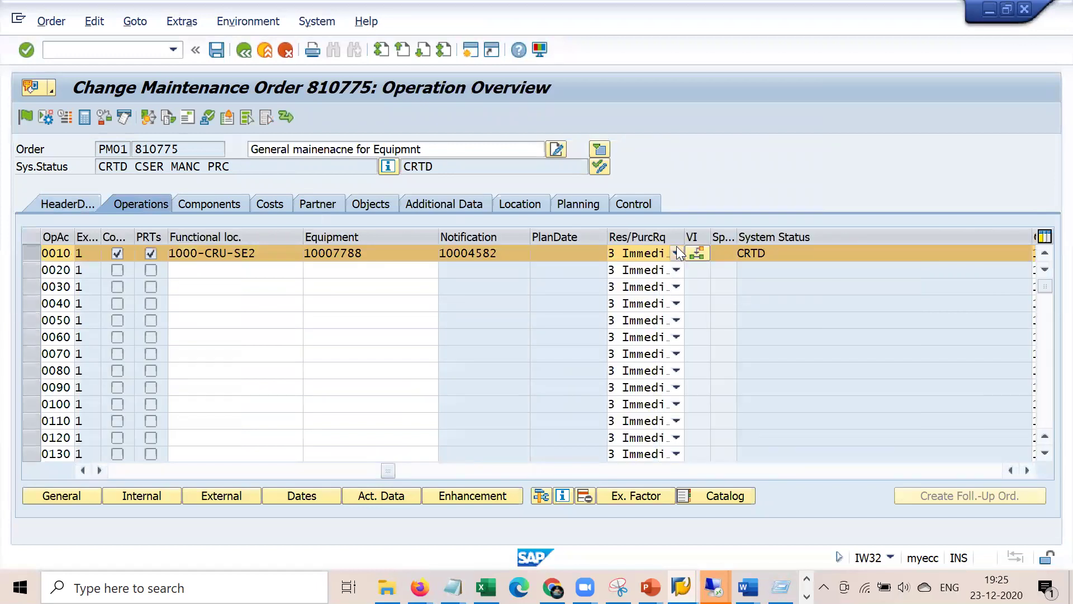
{"action": "left_click", "coordinate": [714, 586]}
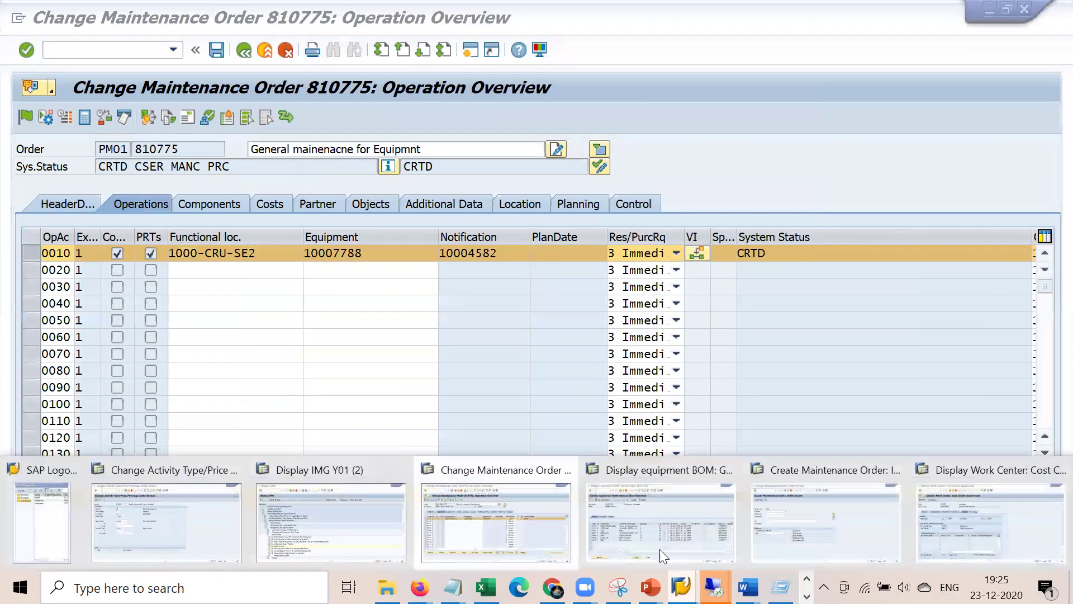
{"action": "left_click", "coordinate": [312, 516]}
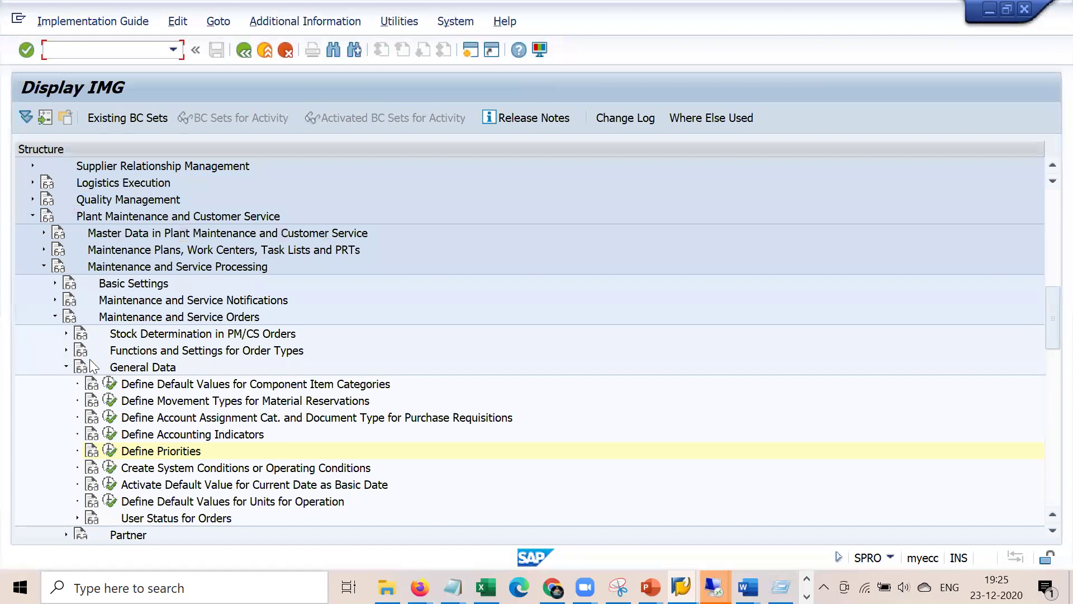
{"action": "scroll", "coordinate": [65, 368], "scroll_direction": "down", "scroll_amount": 2}
{"action": "scroll", "coordinate": [65, 369], "scroll_direction": "down", "scroll_amount": 5}
{"action": "scroll", "coordinate": [65, 369], "scroll_direction": "up", "scroll_amount": 6}
- Expand Functions and Settings for Order Types and run Define Change Documents, Collective Purchase Requisition, MRP relevance
{"action": "left_click", "coordinate": [66, 384]}
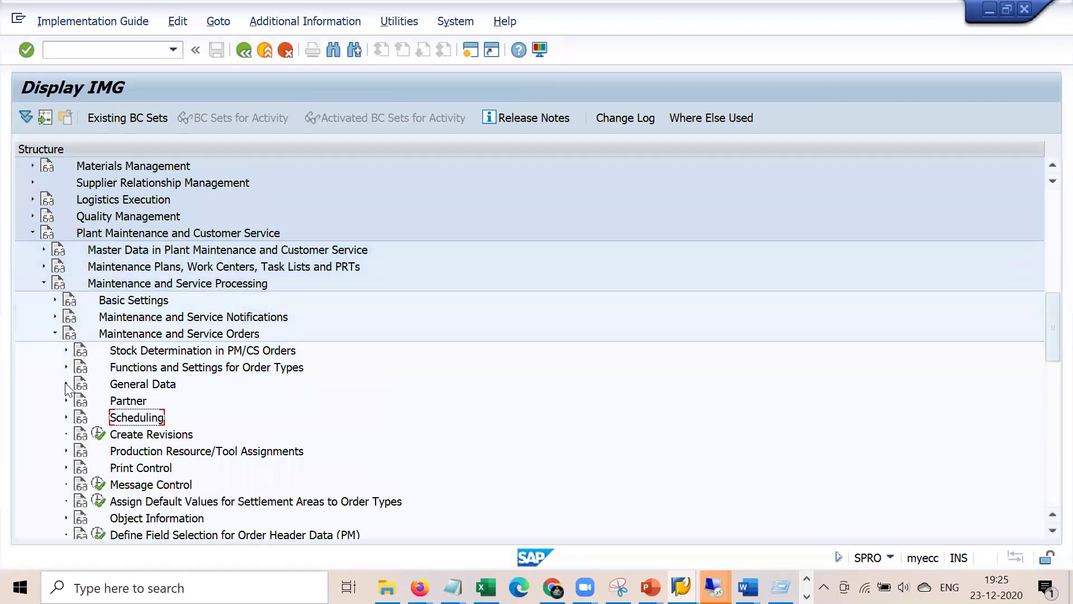
{"action": "left_click", "coordinate": [163, 232]}
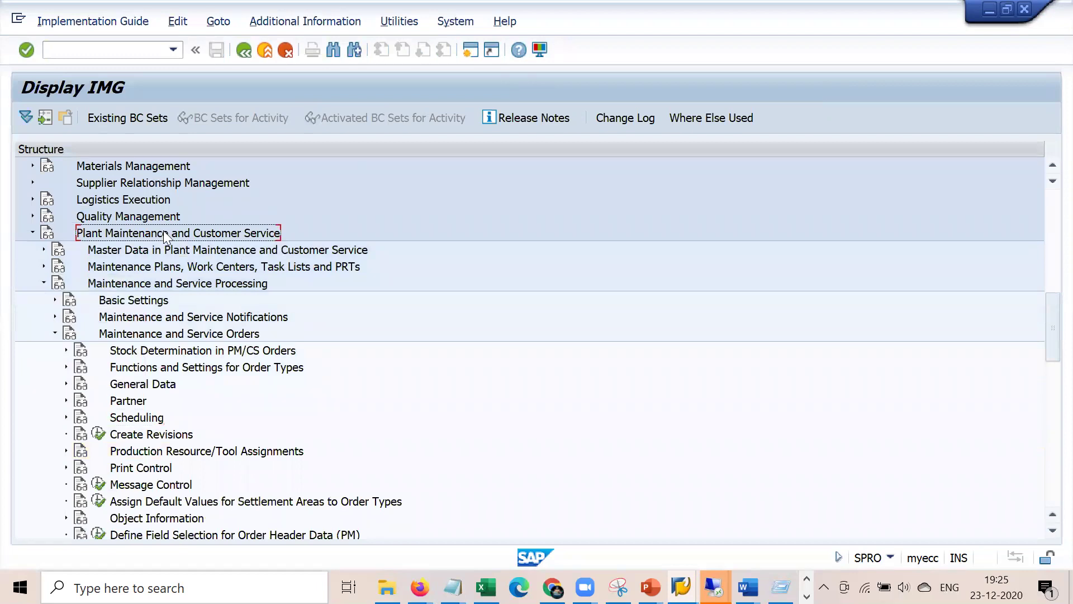
{"action": "left_click", "coordinate": [165, 283]}
{"action": "key", "text": "Down"}
{"action": "key", "text": "Down"}
{"action": "key", "text": "Down"}
{"action": "key", "text": "Down"}
{"action": "key", "text": "Down"}
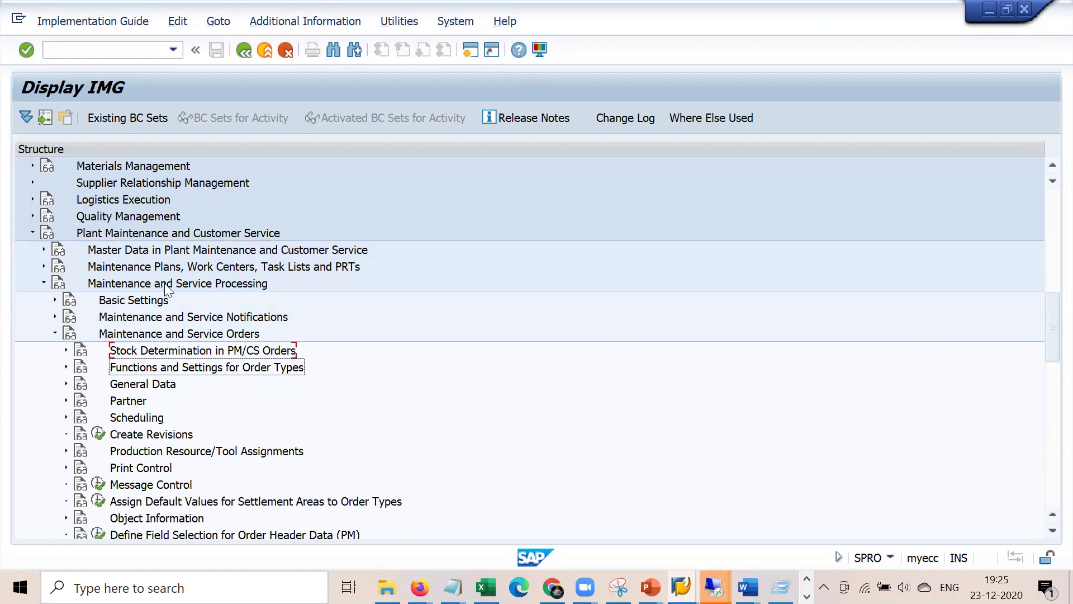
{"action": "key", "text": "Right"}
{"action": "key", "text": "Down"}
{"action": "key", "text": "Down"}
{"action": "key", "text": "Down"}
{"action": "key", "text": "Down"}
{"action": "key", "text": "Down"}
{"action": "key", "text": "Down"}
{"action": "key", "text": "Down"}
{"action": "key", "text": "Down"}
{"action": "key", "text": "Down"}
{"action": "key", "text": "Down"}
{"action": "key", "text": "Down"}
{"action": "key", "text": "Down"}
{"action": "key", "text": "Down"}
{"action": "key", "text": "Down"}
{"action": "key", "text": "Down"}
{"action": "key", "text": "Down"}
{"action": "key", "text": "Down"}
{"action": "key", "text": "Down"}
{"action": "key", "text": "Down"}
{"action": "key", "text": "Down"}
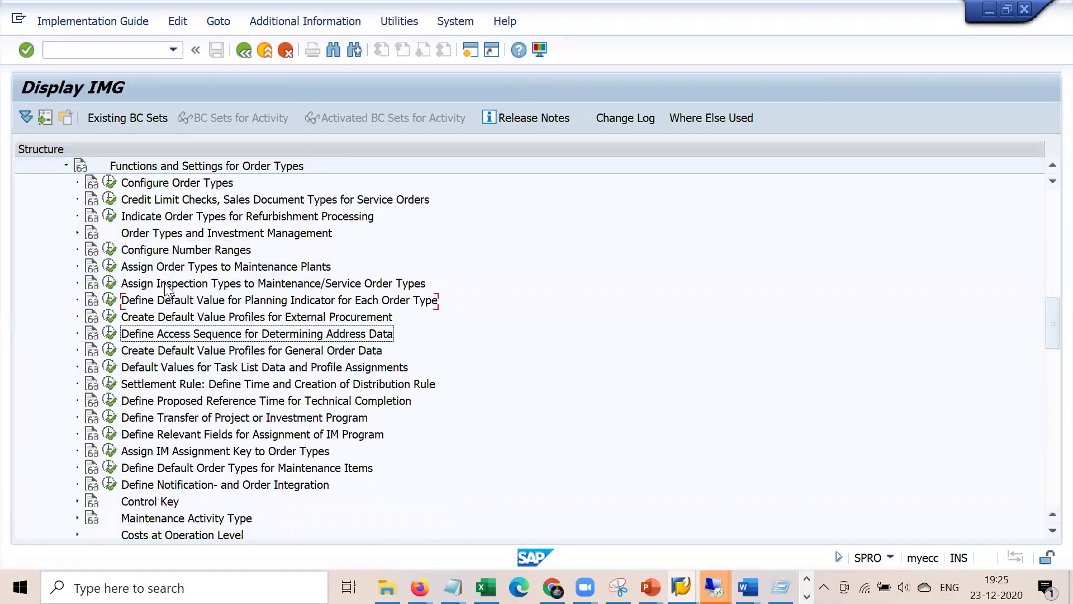
{"action": "key", "text": "Down"}
{"action": "key", "text": "Up"}
{"action": "key", "text": "Up"}
{"action": "key", "text": "Up"}
{"action": "key", "text": "Up"}
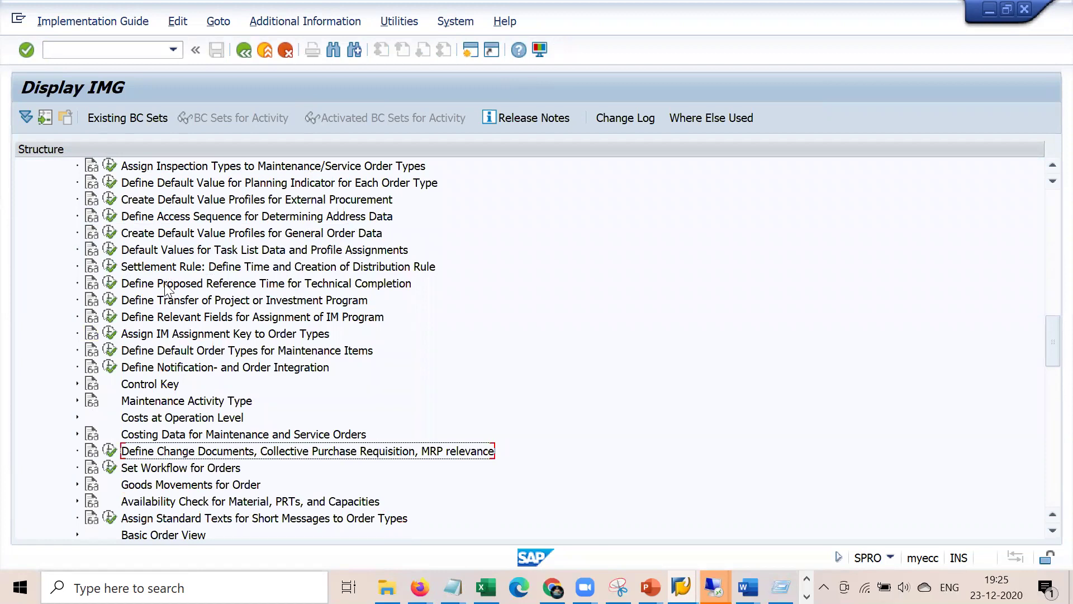
{"action": "left_click", "coordinate": [108, 450]}
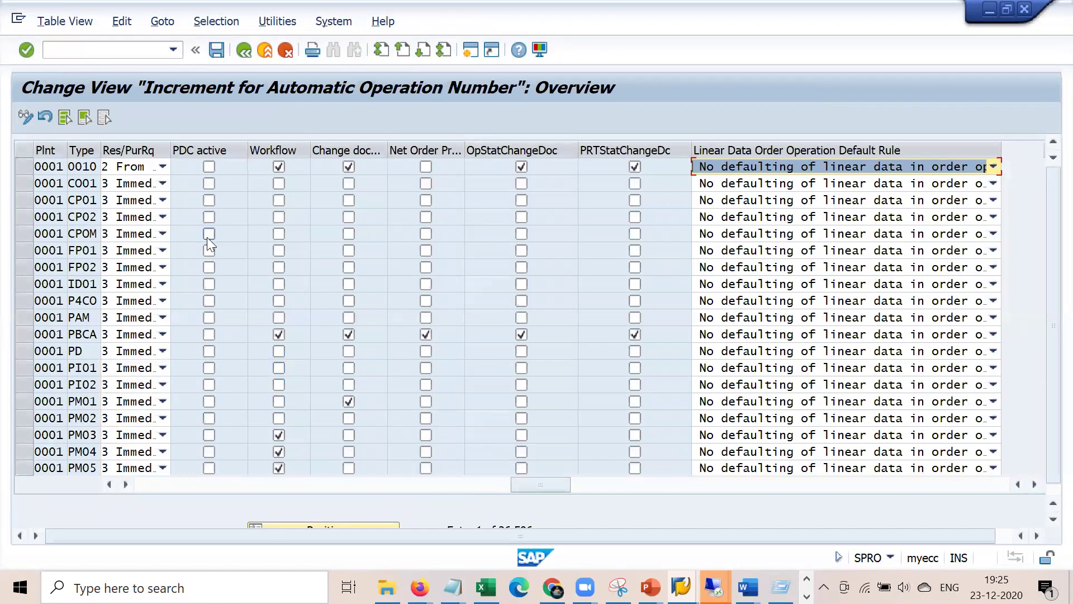
- View the Res/PurRq options without changing them, then go back and select Define Notification- and Order Integration
{"action": "left_click", "coordinate": [165, 162]}
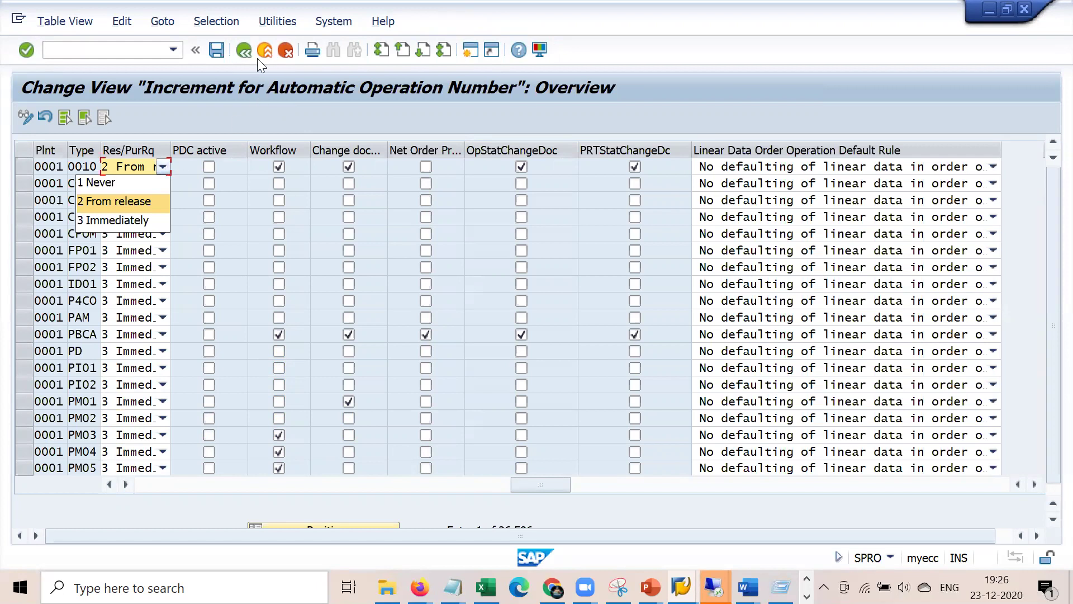
{"action": "key", "text": "Escape"}
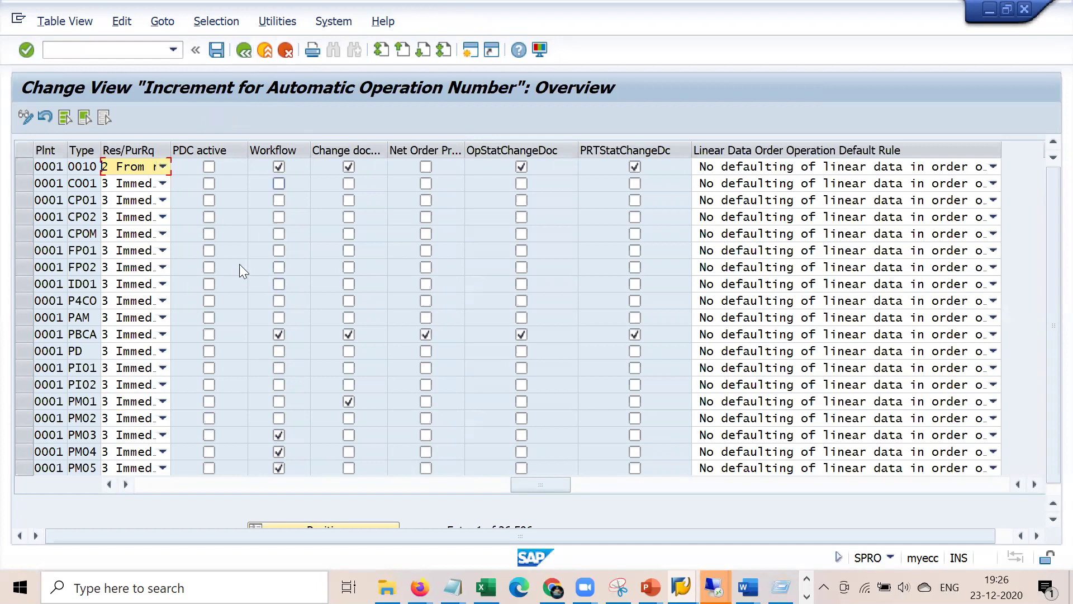
{"action": "left_click", "coordinate": [244, 50]}
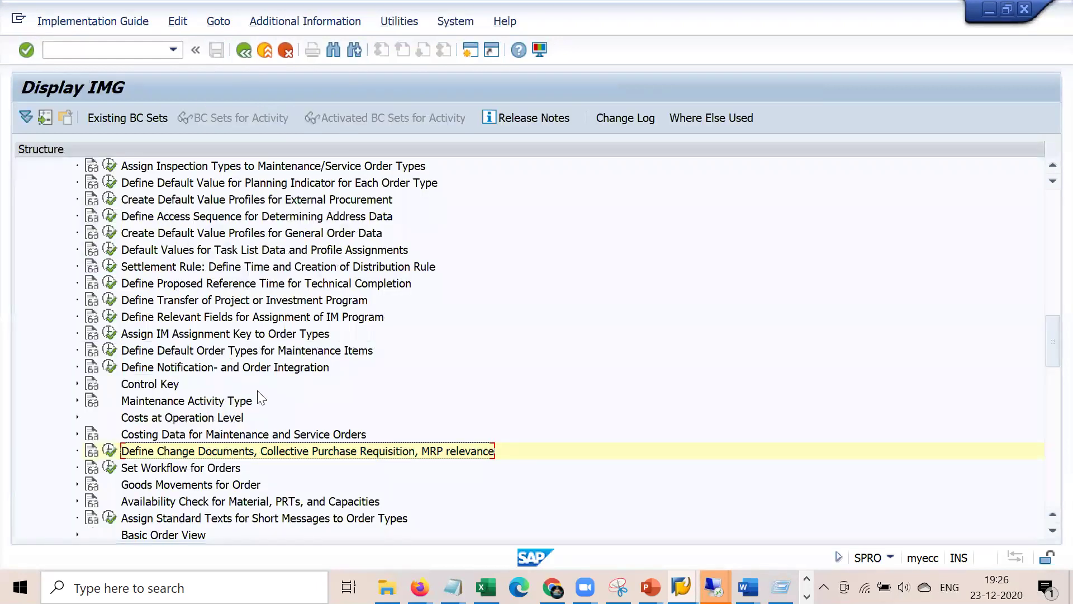
{"action": "scroll", "coordinate": [263, 447], "scroll_direction": "down", "scroll_amount": 3}
{"action": "scroll", "coordinate": [268, 447], "scroll_direction": "up", "scroll_amount": 1}
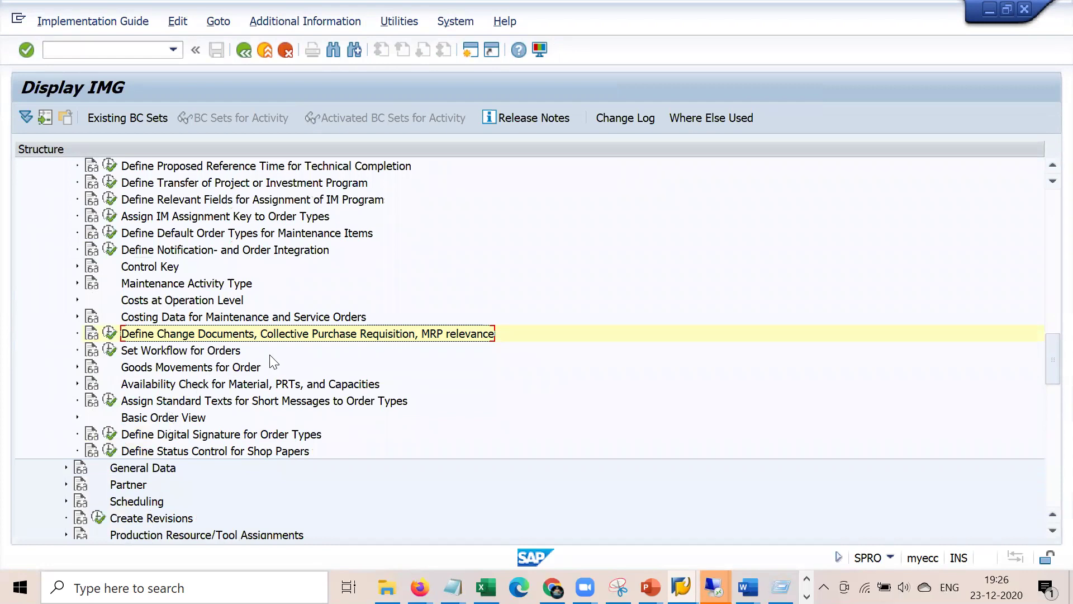
{"action": "left_click", "coordinate": [193, 253]}
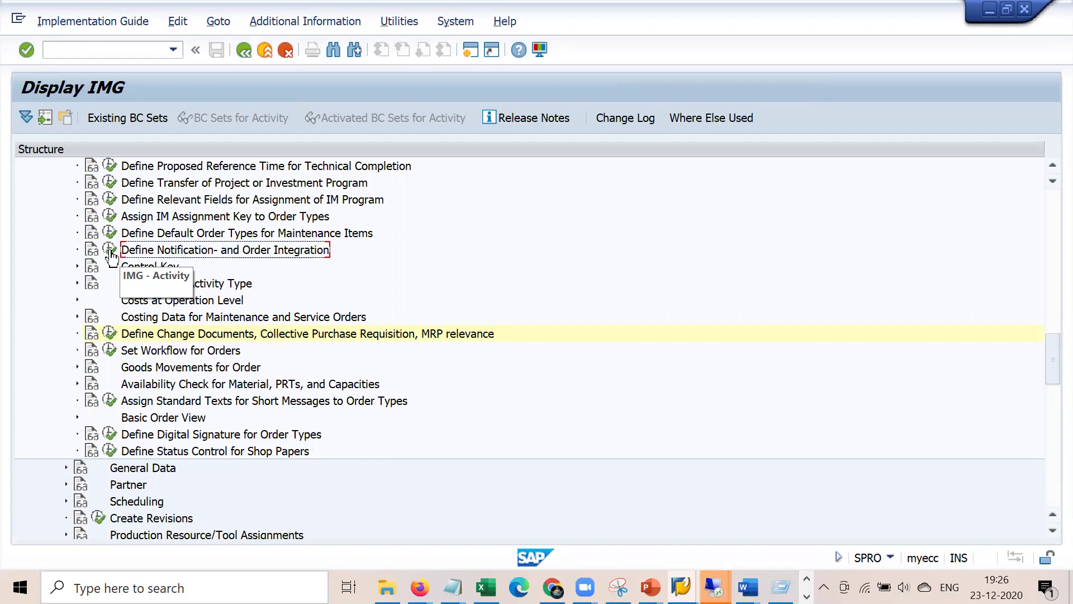
{"action": "left_click", "coordinate": [453, 587]}
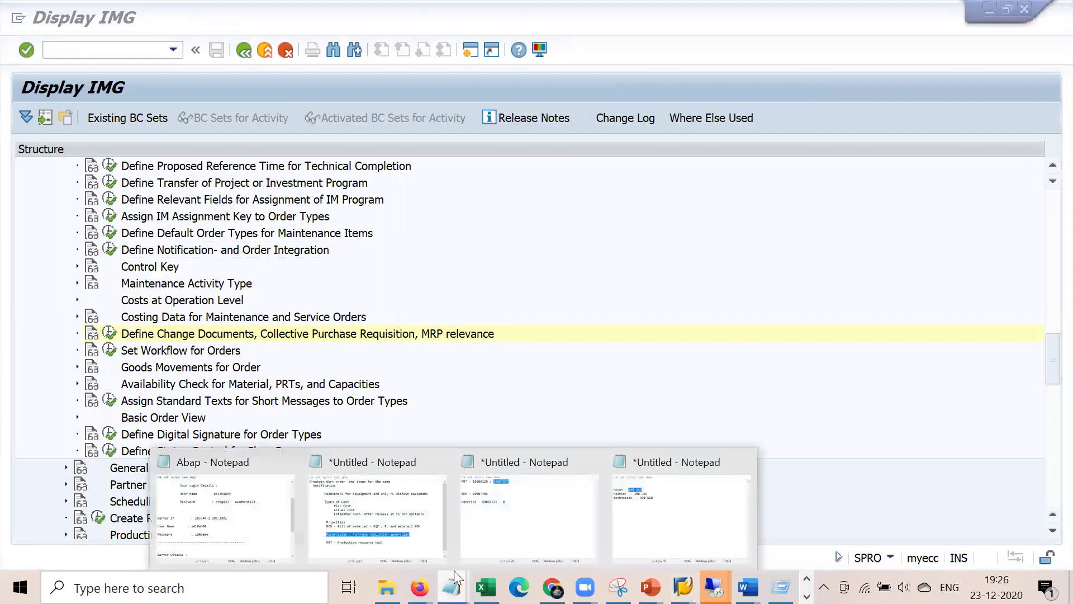
- Type 'PM01 - M2' on a new last line of the notes, then return to SAP
{"action": "left_click", "coordinate": [605, 466]}
{"action": "key", "text": "Down"}
{"action": "key", "text": "Down"}
{"action": "key", "text": "Return"}
{"action": "key", "text": "Return"}
{"action": "key", "text": "Return"}
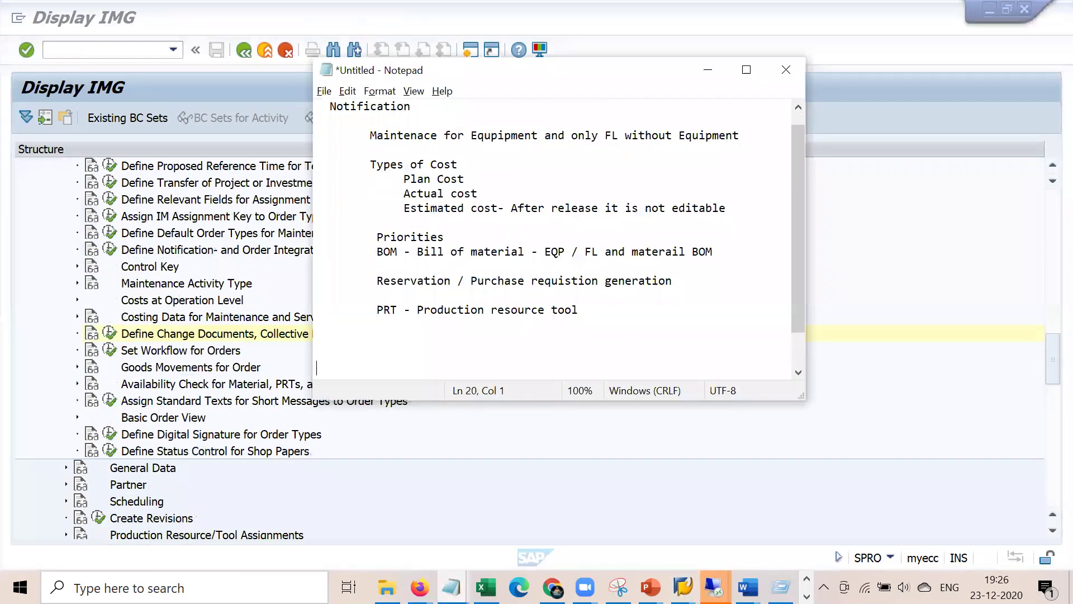
{"action": "type", "text": "PM01 - MB"}
{"action": "key", "text": "Return"}
{"action": "key", "text": "BackSpace"}
{"action": "key", "text": "BackSpace"}
{"action": "type", "text": "2"}
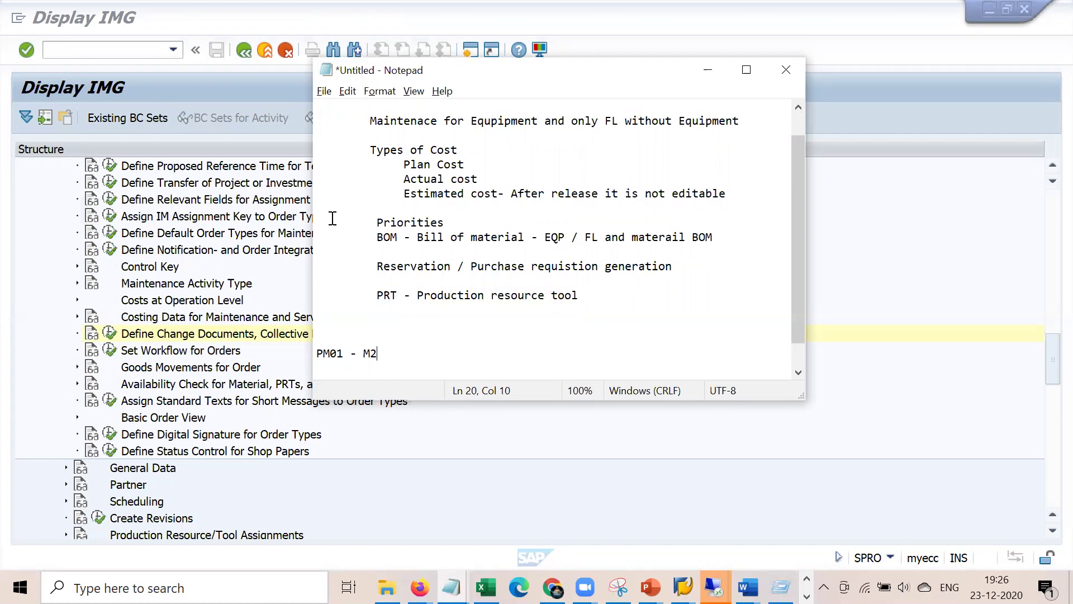
{"action": "left_click", "coordinate": [69, 284]}
{"action": "scroll", "coordinate": [69, 284], "scroll_direction": "up", "scroll_amount": 3}
- Open the Define Notification- and Order Integration activity from the IMG tree
{"action": "scroll", "coordinate": [69, 284], "scroll_direction": "up", "scroll_amount": 4}
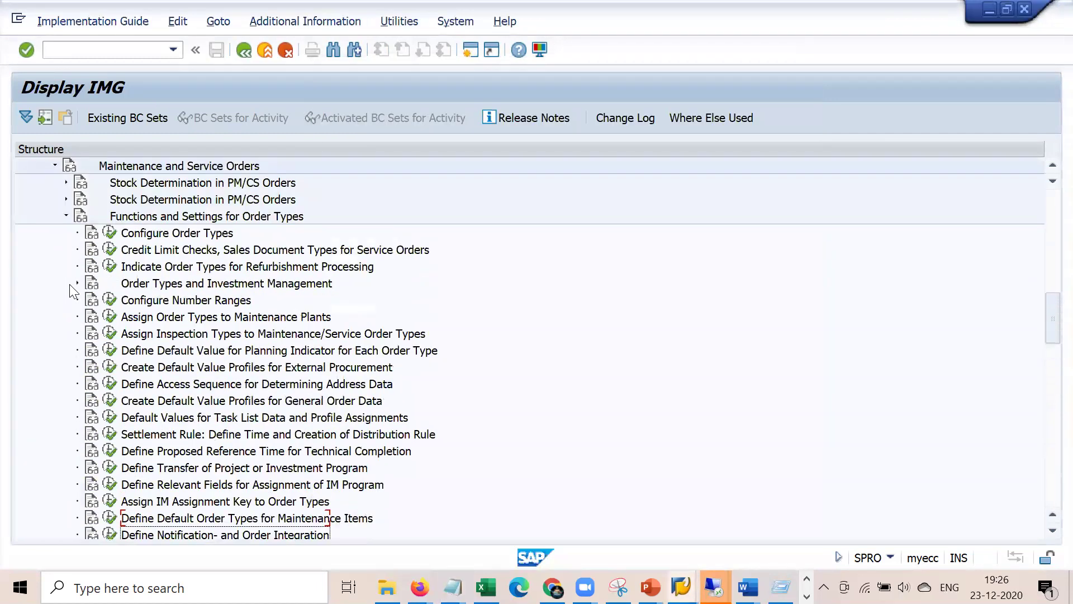
{"action": "left_click", "coordinate": [152, 262]}
{"action": "scroll", "coordinate": [36, 385], "scroll_direction": "down", "scroll_amount": 1}
{"action": "scroll", "coordinate": [39, 391], "scroll_direction": "down", "scroll_amount": 4}
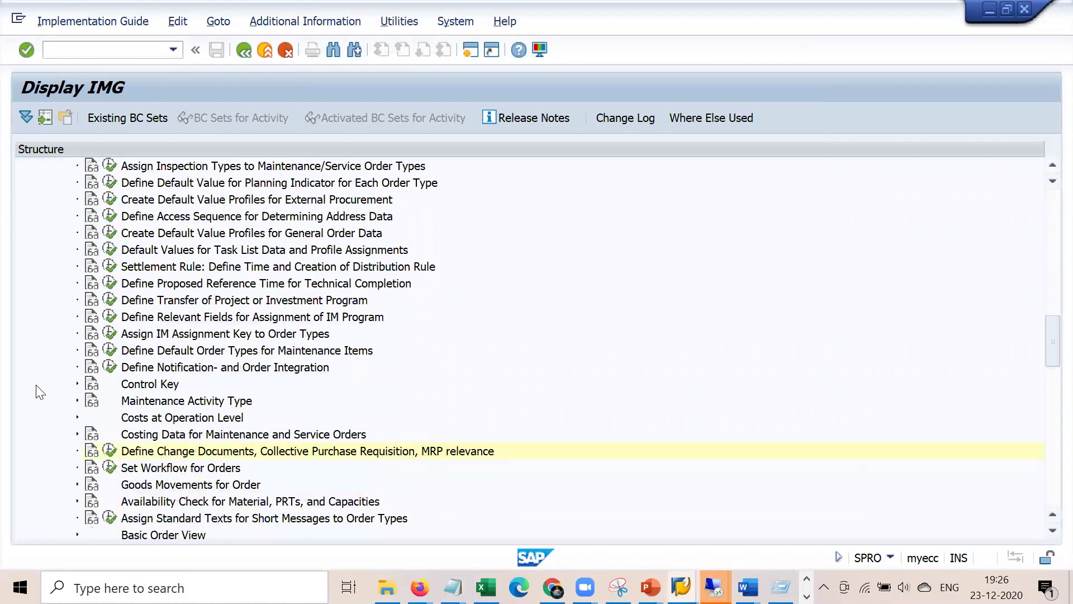
{"action": "left_click", "coordinate": [166, 366]}
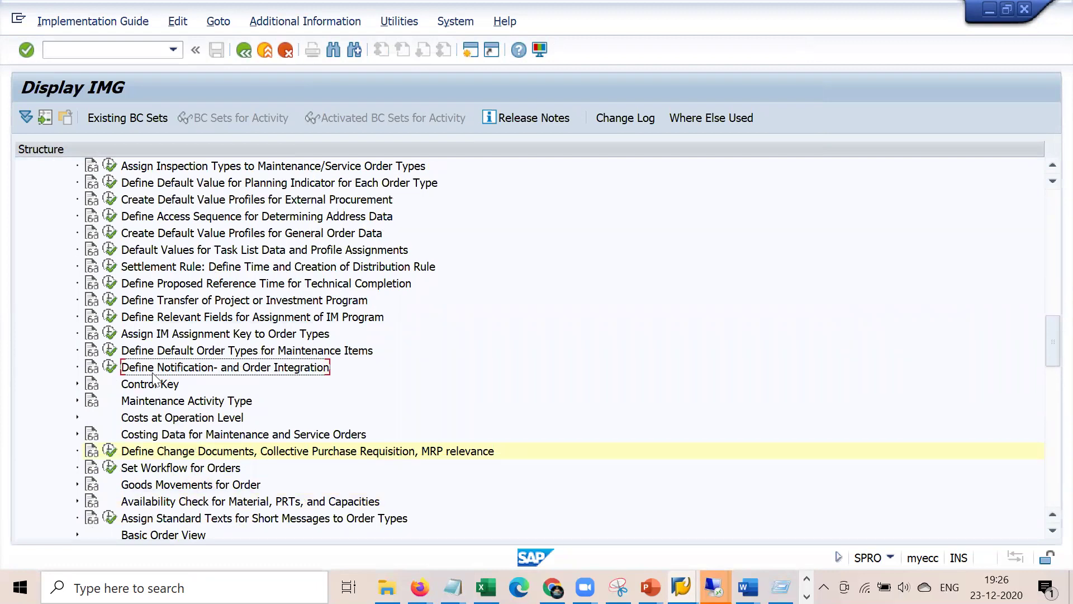
{"action": "left_click", "coordinate": [109, 367]}
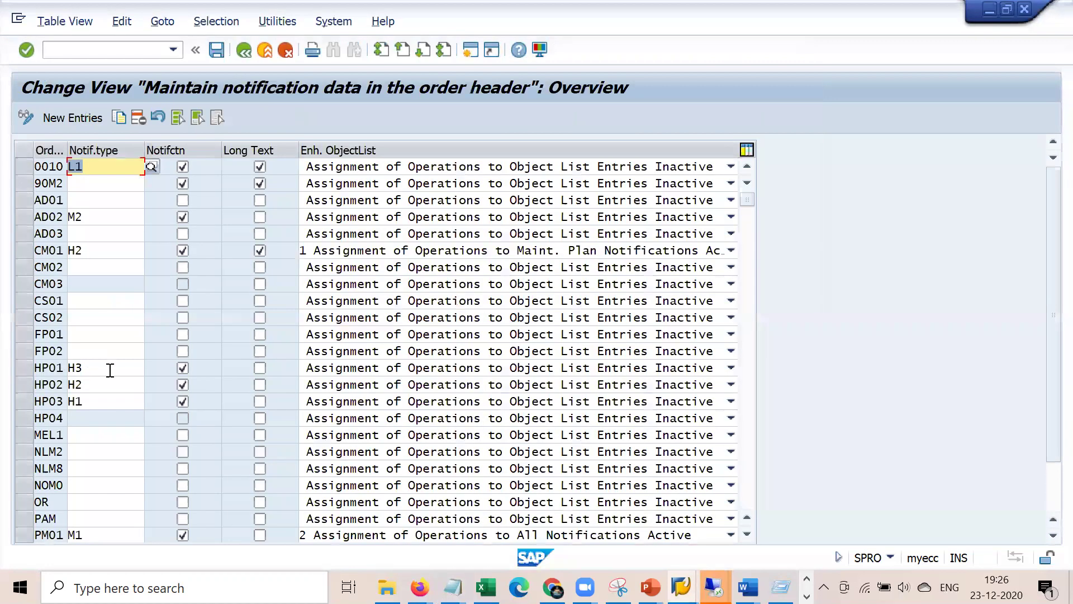
- Change PM01's notification type from M1 to M2 and save it under the customizing request
{"action": "left_click", "coordinate": [100, 535]}
{"action": "key", "text": "BackSpace"}
{"action": "type", "text": "2"}
{"action": "key", "text": "Return"}
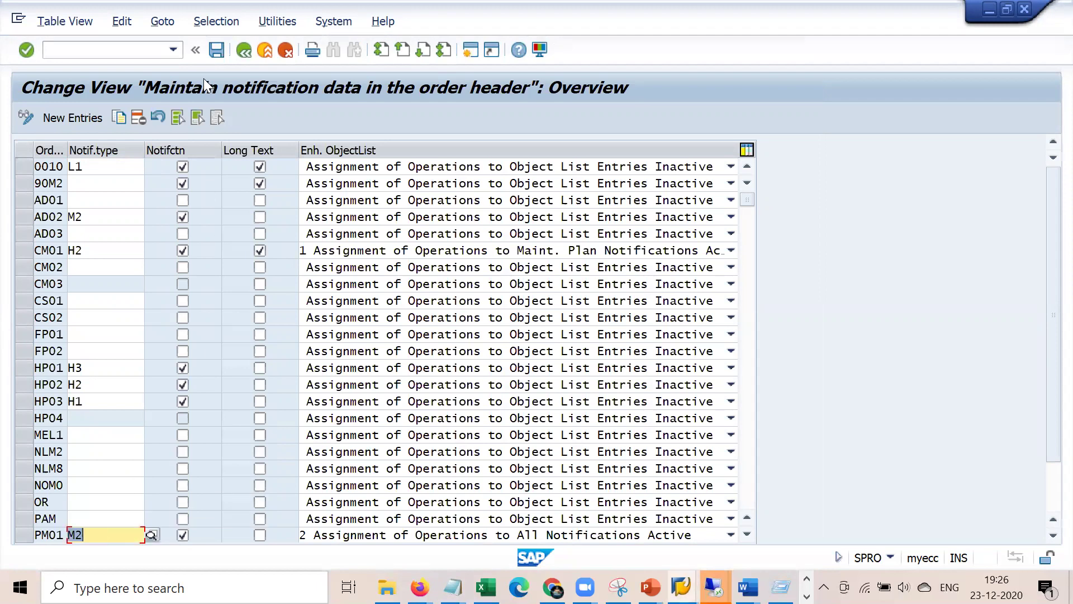
{"action": "left_click", "coordinate": [217, 51]}
{"action": "left_click", "coordinate": [326, 300]}
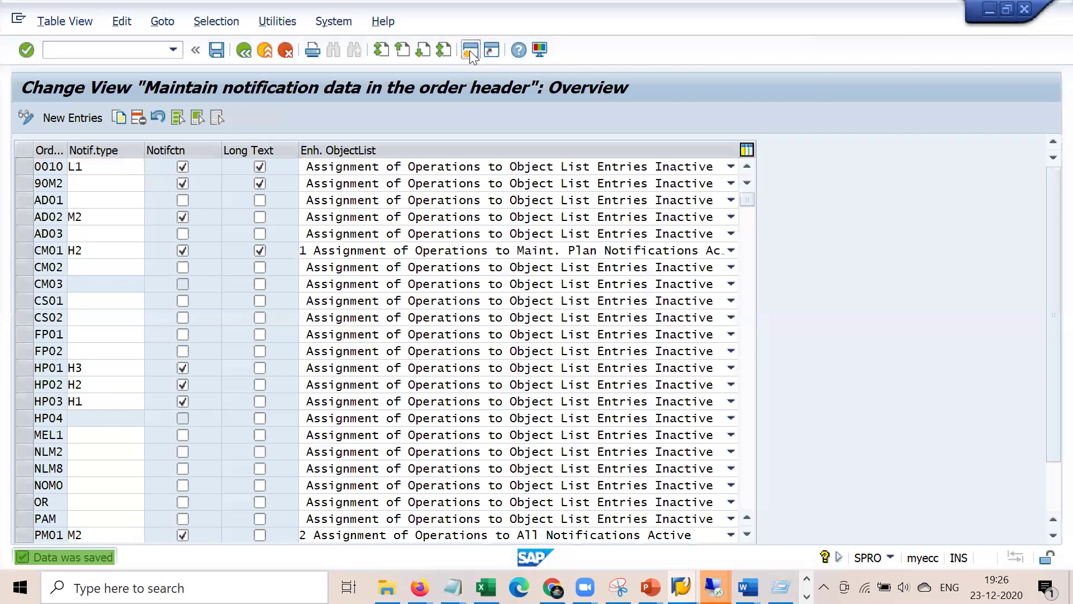
- Return to the Change Maintenance Order session for order 810775
{"action": "left_click", "coordinate": [471, 51]}
{"action": "left_click", "coordinate": [495, 472]}
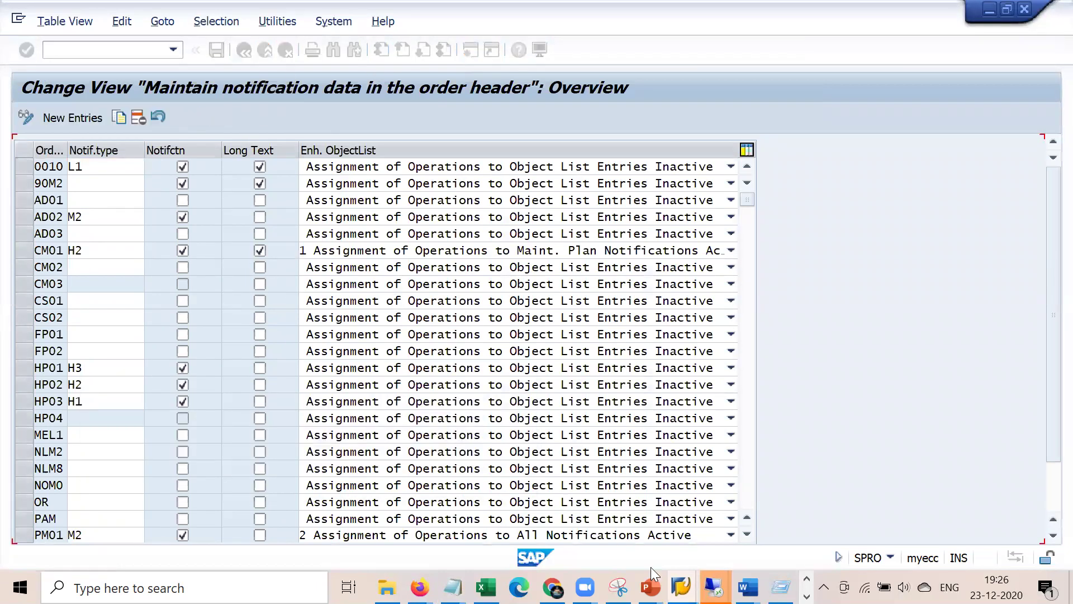
{"action": "left_click", "coordinate": [714, 587]}
{"action": "left_click", "coordinate": [556, 533]}
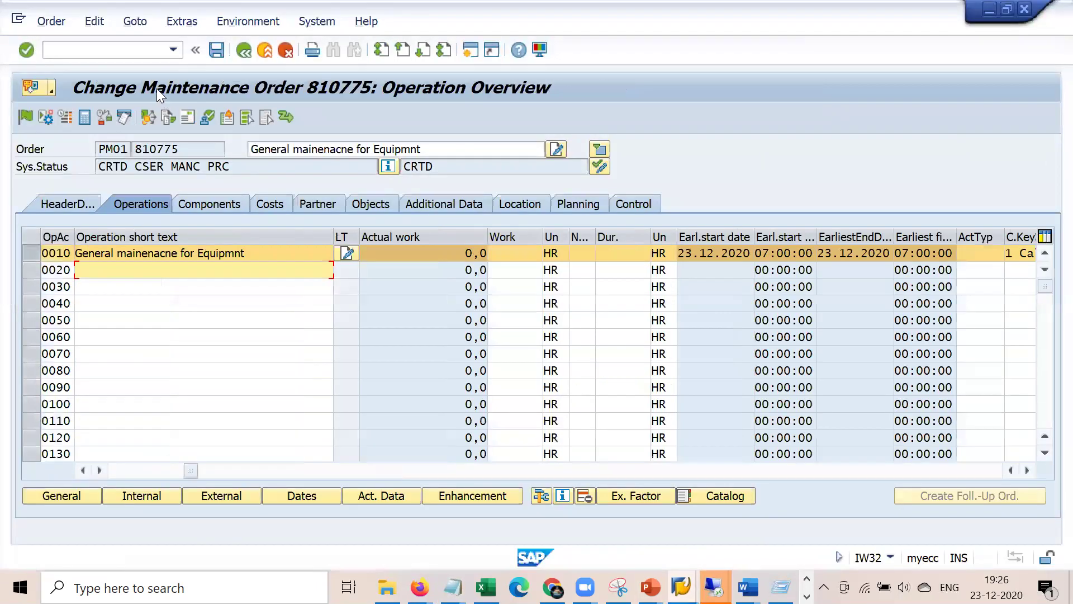
- Start creating a maintenance order of type PM01 for planning plant 1000
{"action": "left_click", "coordinate": [137, 48]}
{"action": "type", "text": "/ni"}
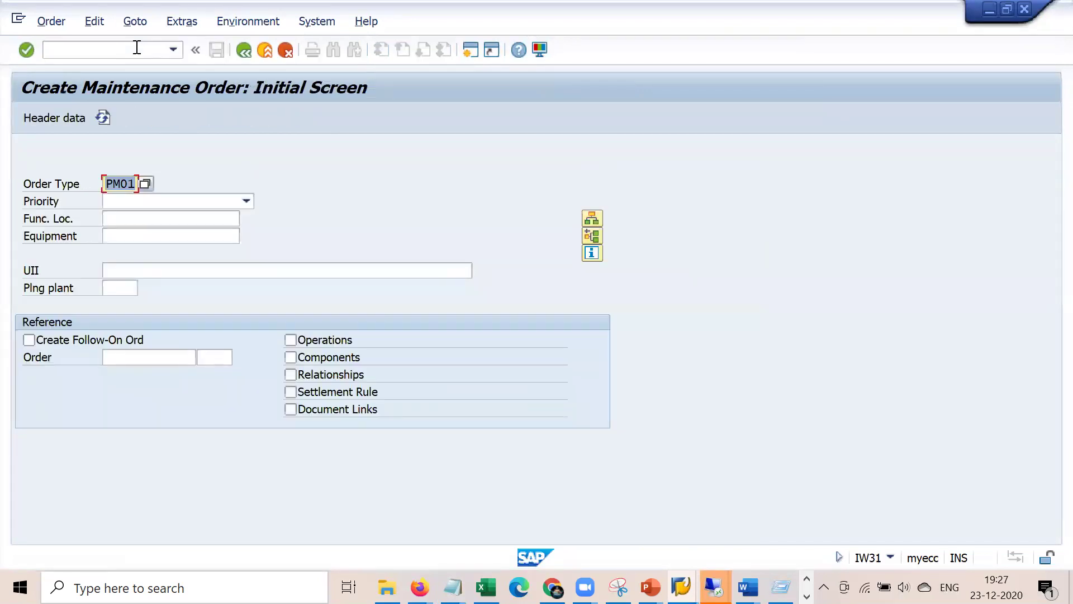
{"action": "key", "text": "Return"}
{"action": "key", "text": "Down"}
{"action": "key", "text": "Return"}
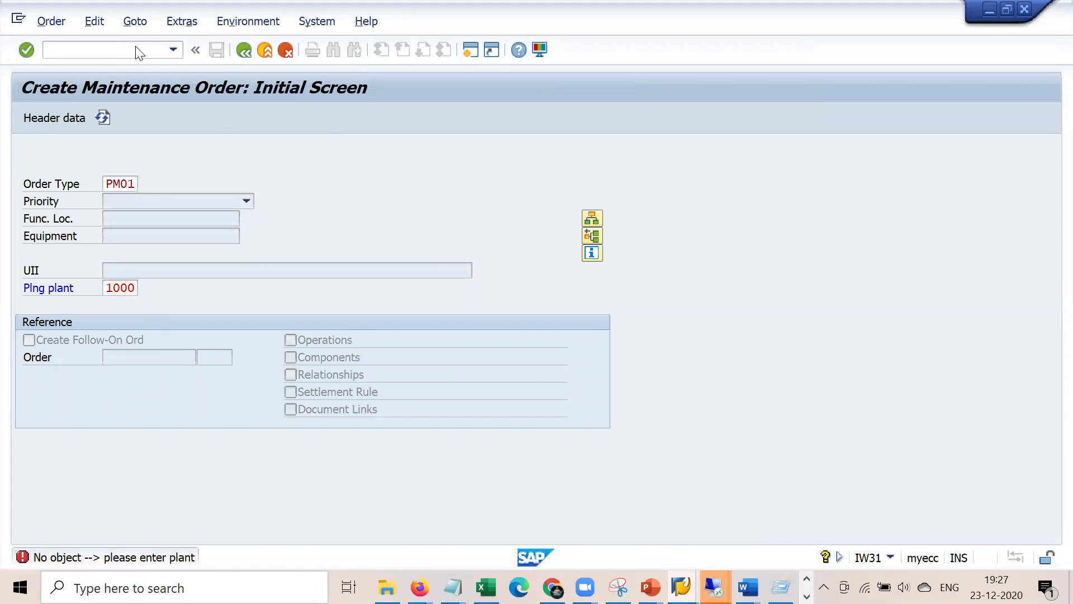
{"action": "key", "text": "Return"}
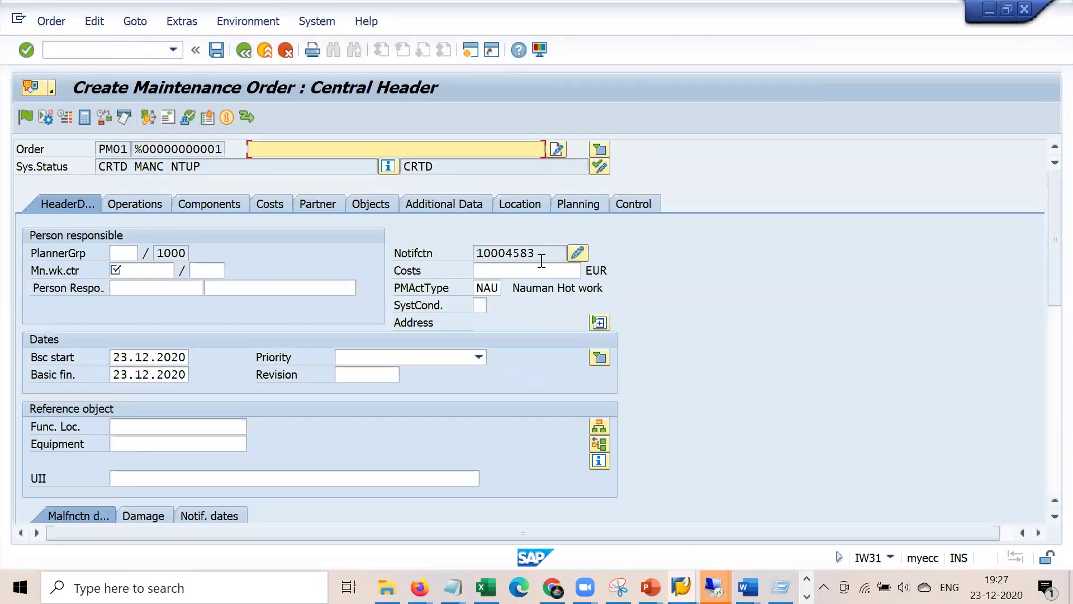
- Set main work centre 1710 and the suggested description in the order header
{"action": "double_click", "coordinate": [550, 250]}
{"action": "left_click", "coordinate": [135, 268]}
{"action": "key", "text": "Down"}
{"action": "key", "text": "Return"}
{"action": "key", "text": "Return"}
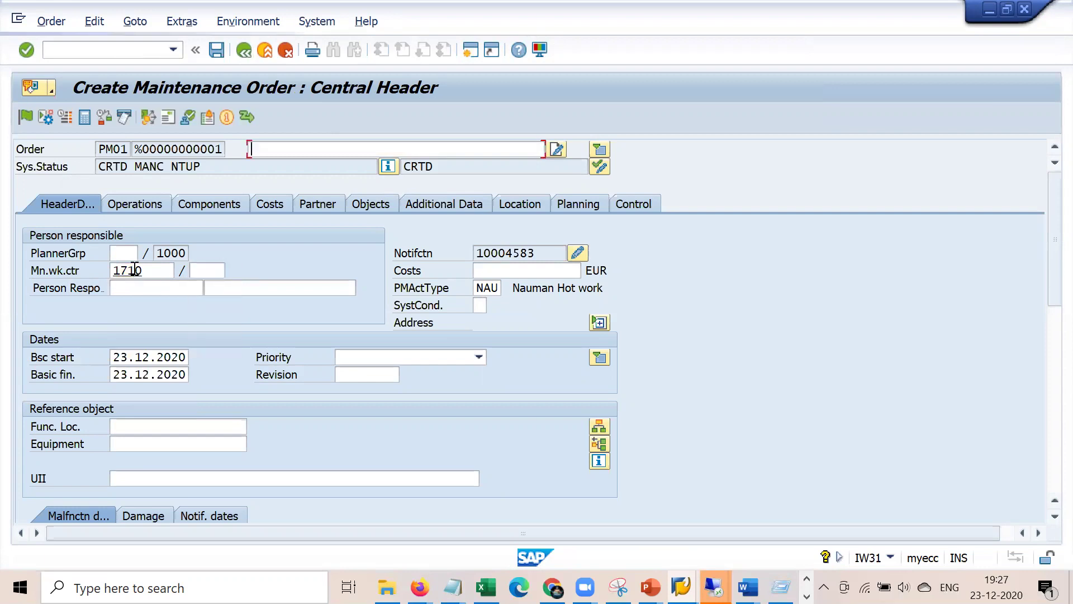
{"action": "type", "text": "v"}
{"action": "key", "text": "Down"}
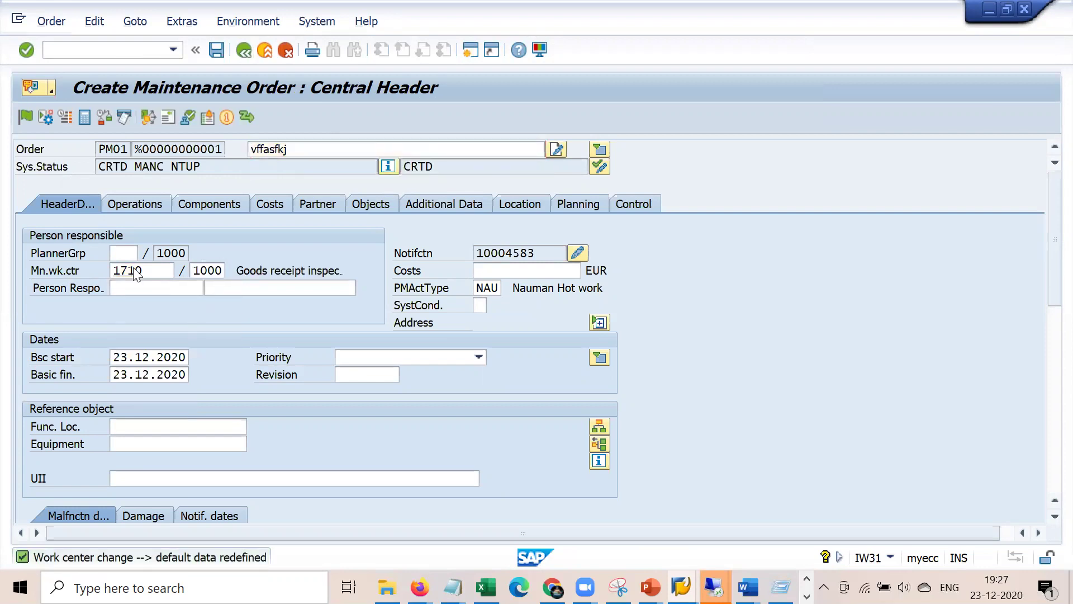
{"action": "key", "text": "Return"}
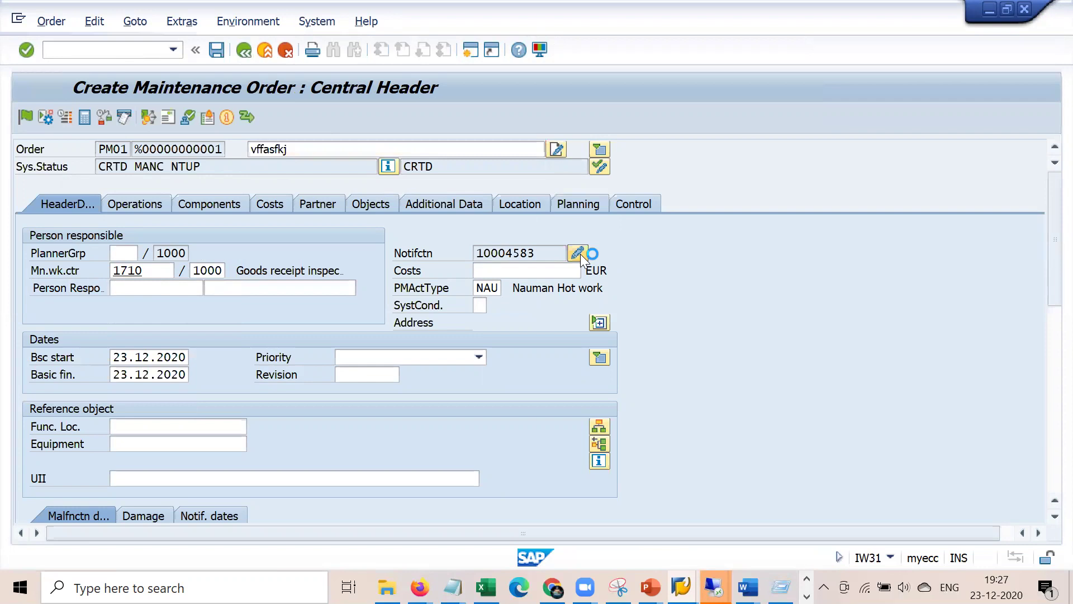
- Check that notification 10004583 uses PM01's M2 type, then save the order as 810776
{"action": "left_click", "coordinate": [578, 253]}
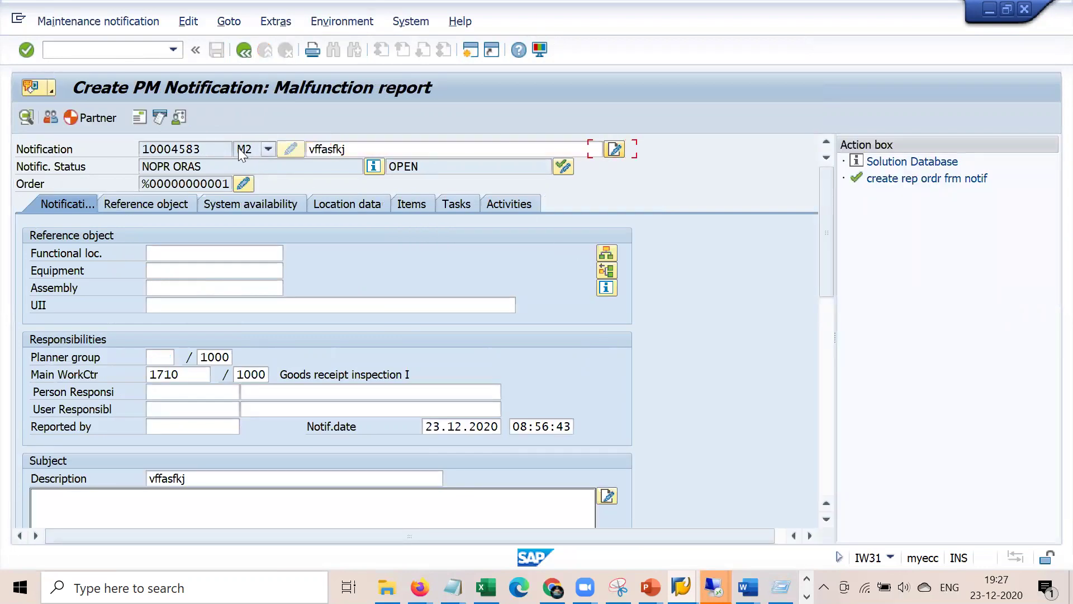
{"action": "key", "text": "alt+Tab"}
{"action": "left_click", "coordinate": [110, 531]}
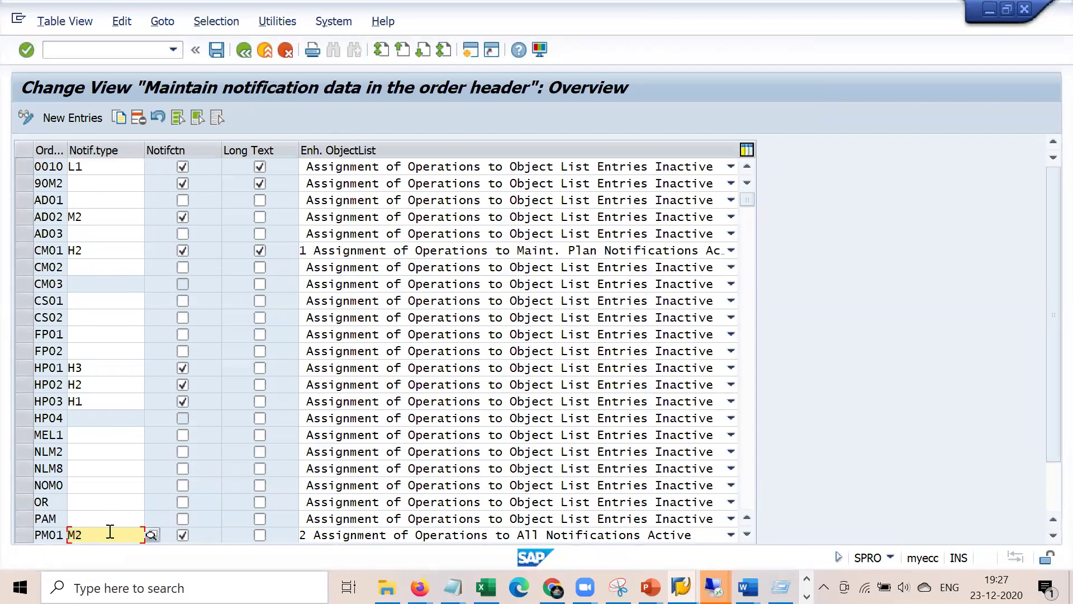
{"action": "key", "text": "alt+Tab"}
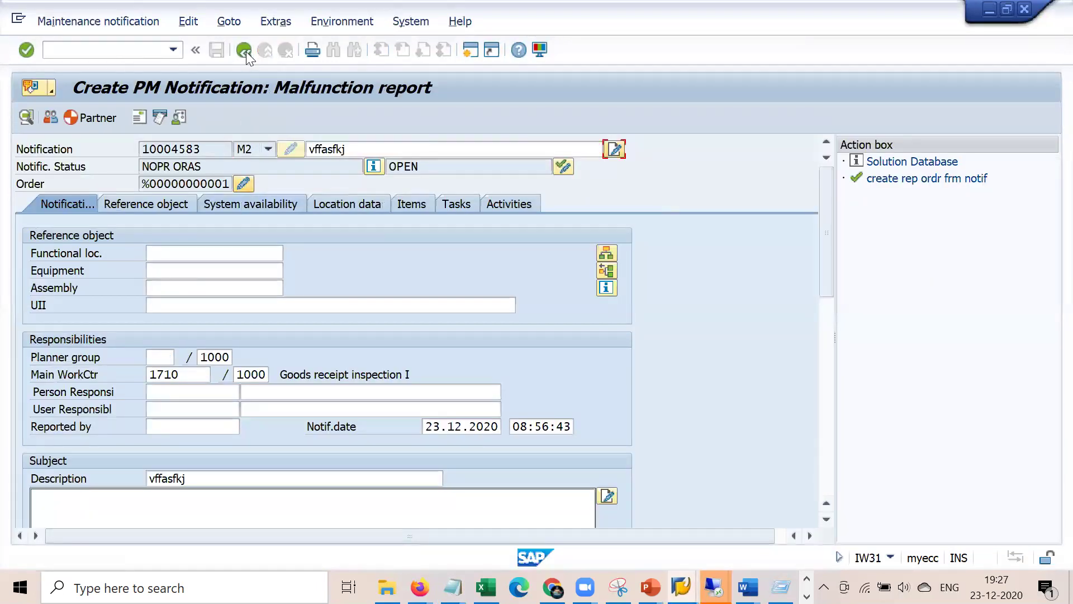
{"action": "left_click", "coordinate": [244, 51]}
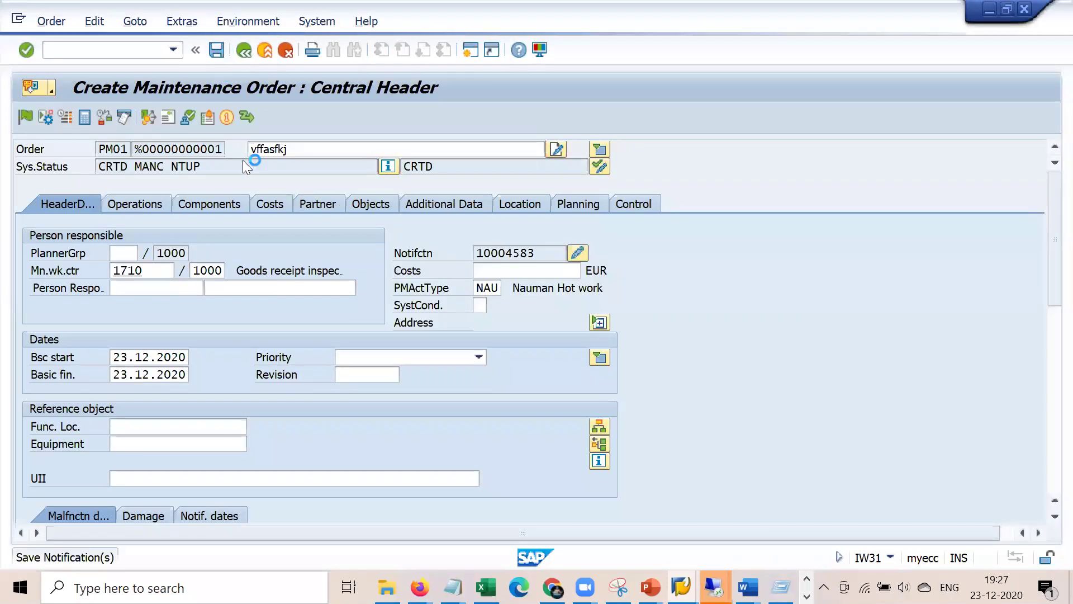
{"action": "key", "text": "ctrl+s"}
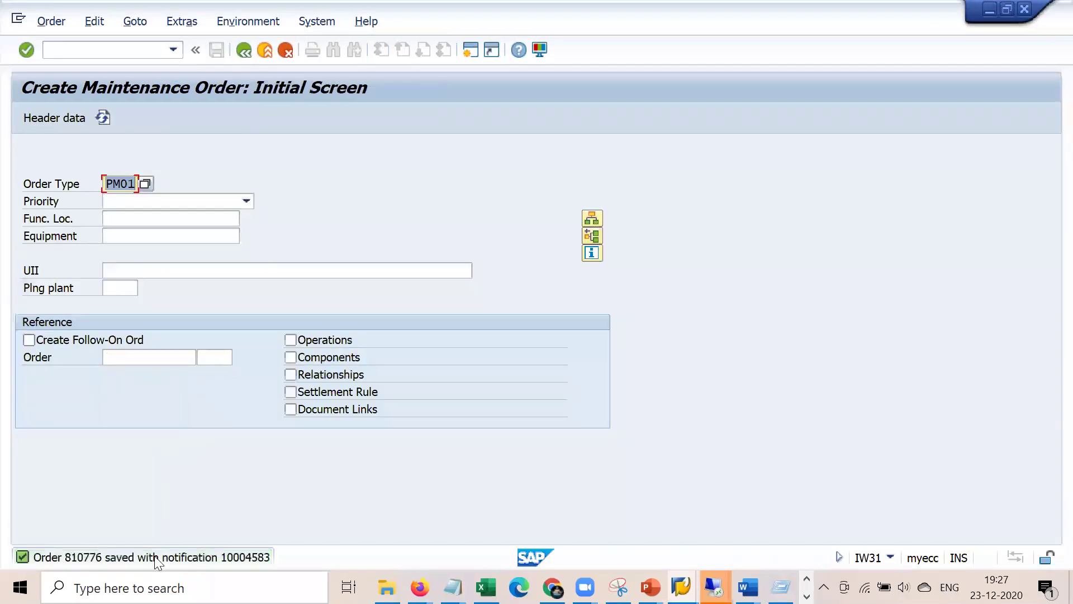
- Open order 810776 in change mode, review notification 10004583, and save the order again
{"action": "left_click", "coordinate": [54, 23]}
{"action": "left_click", "coordinate": [86, 106]}
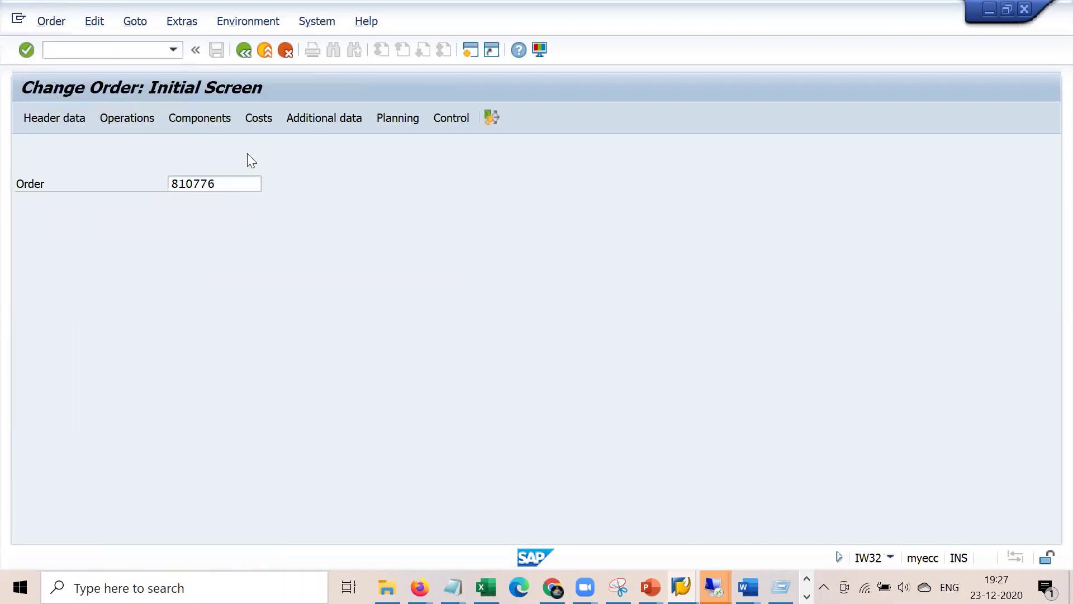
{"action": "key", "text": "Return"}
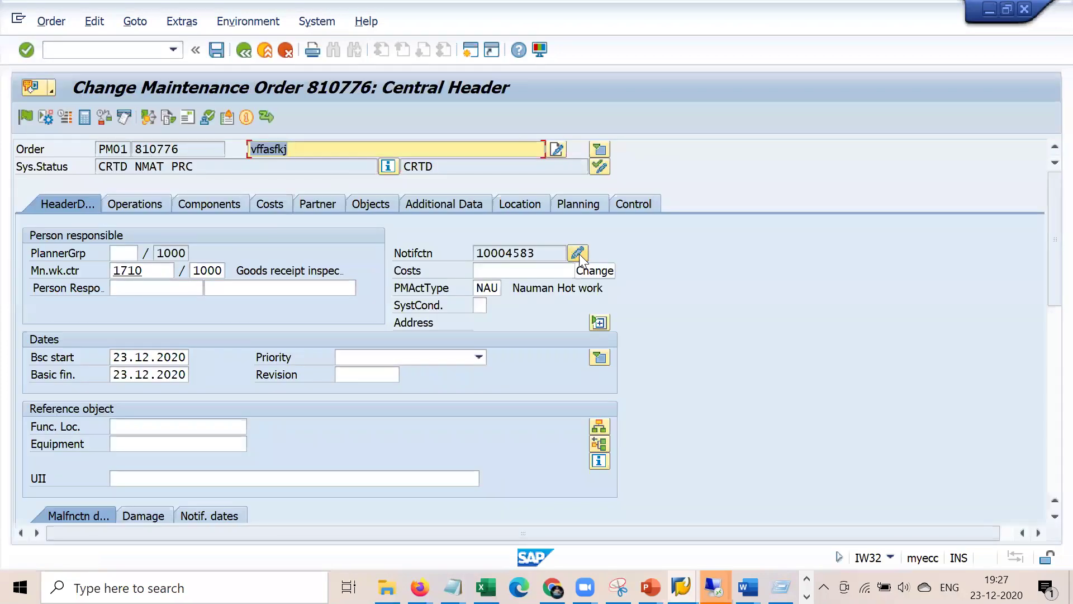
{"action": "left_click", "coordinate": [578, 253]}
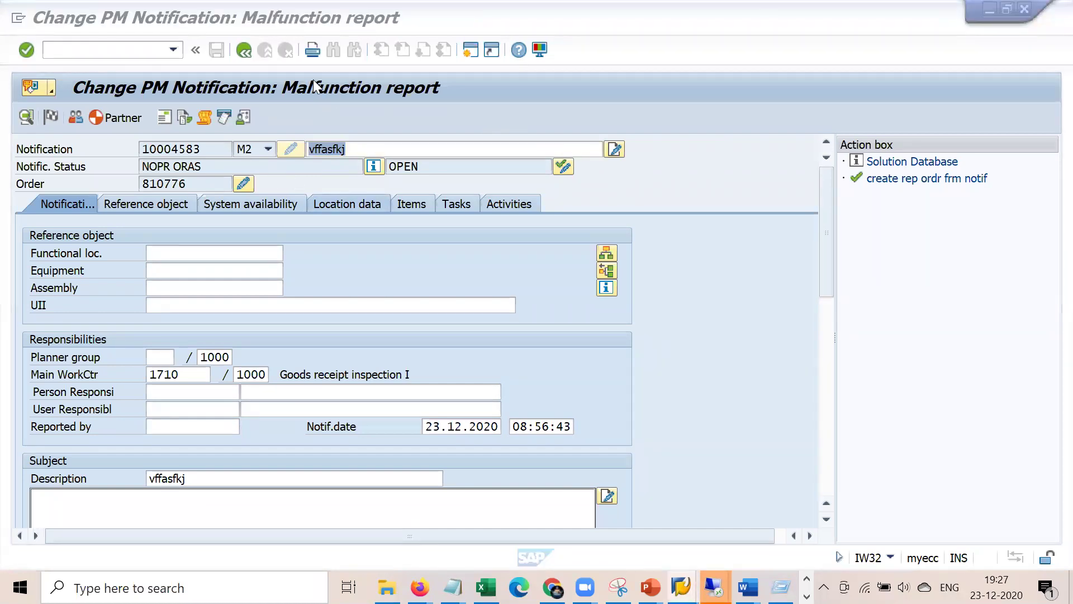
{"action": "left_click", "coordinate": [233, 49]}
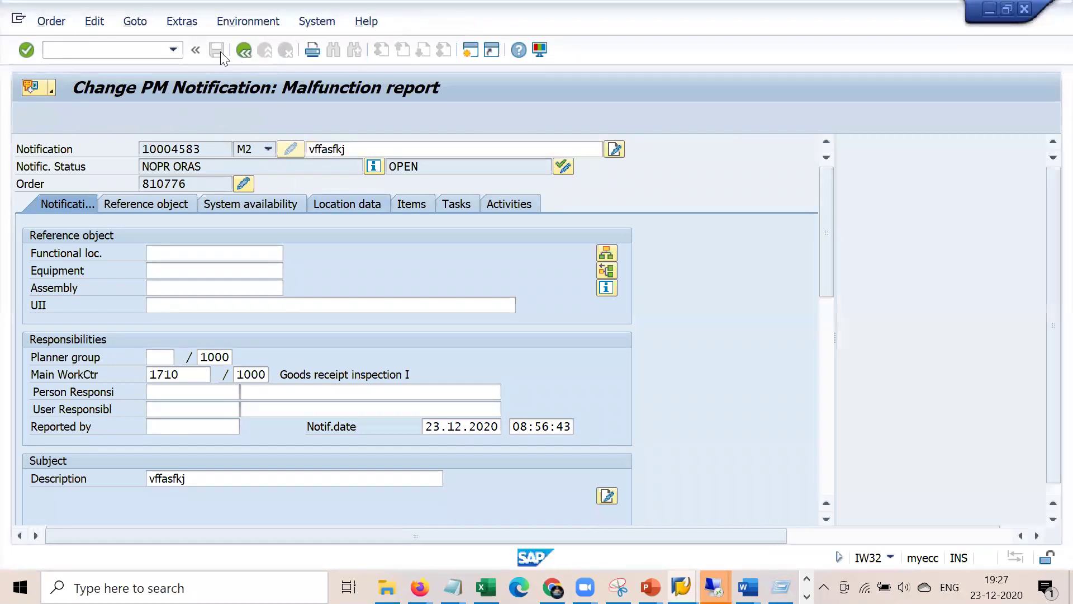
{"action": "left_click", "coordinate": [216, 50]}
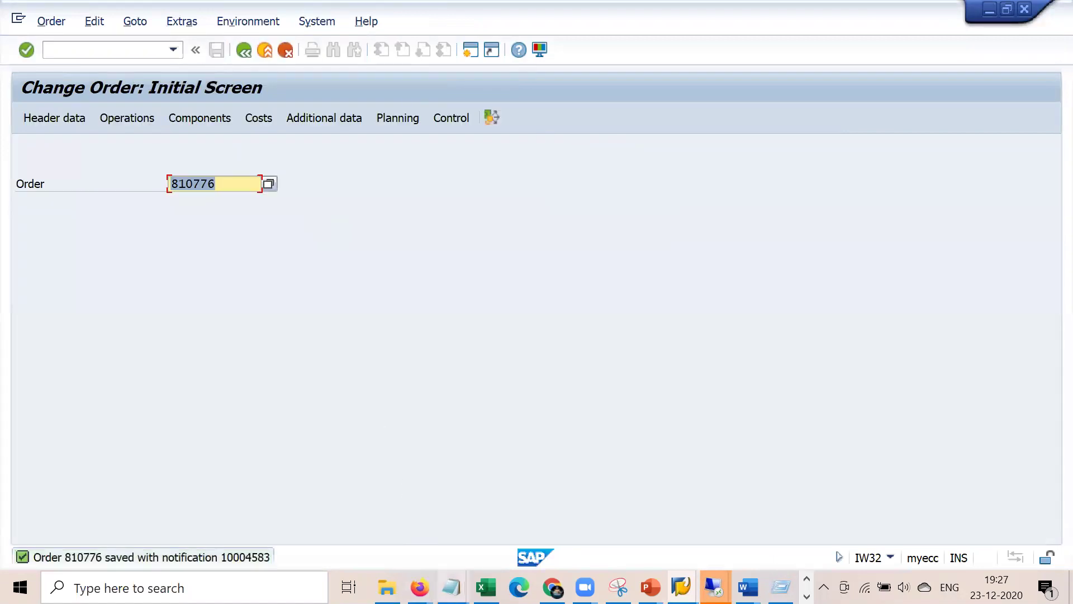
- Add an empty line in the notes and select the 'PM01 - M2' line
{"action": "mouse_move", "coordinate": [453, 587]}
{"action": "left_click", "coordinate": [398, 530]}
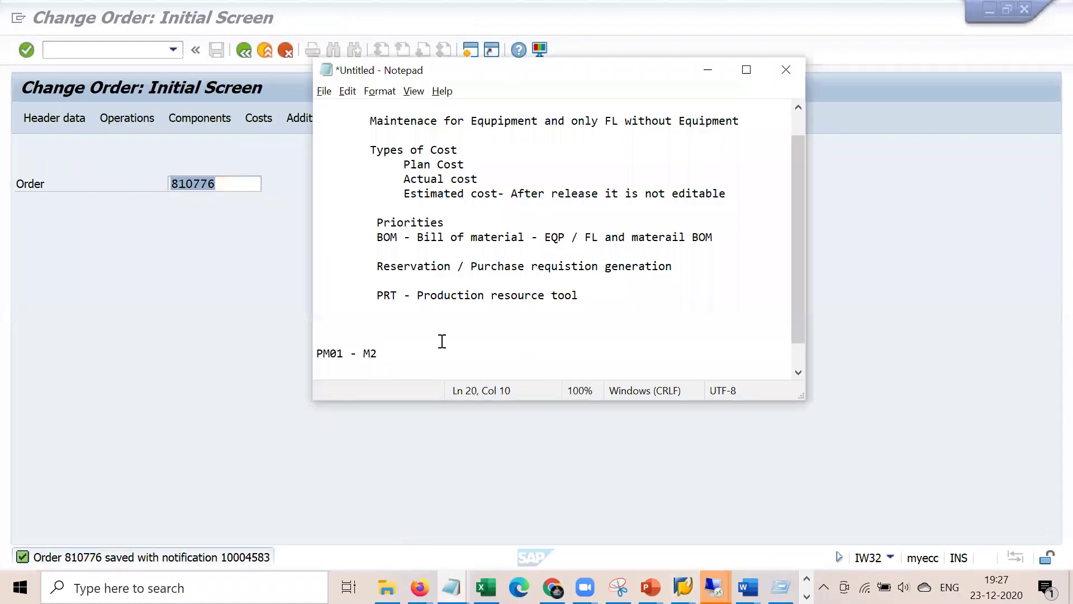
{"action": "key", "text": "Return"}
{"action": "left_click_drag", "start_coordinate": [392, 359], "coordinate": [306, 337]}
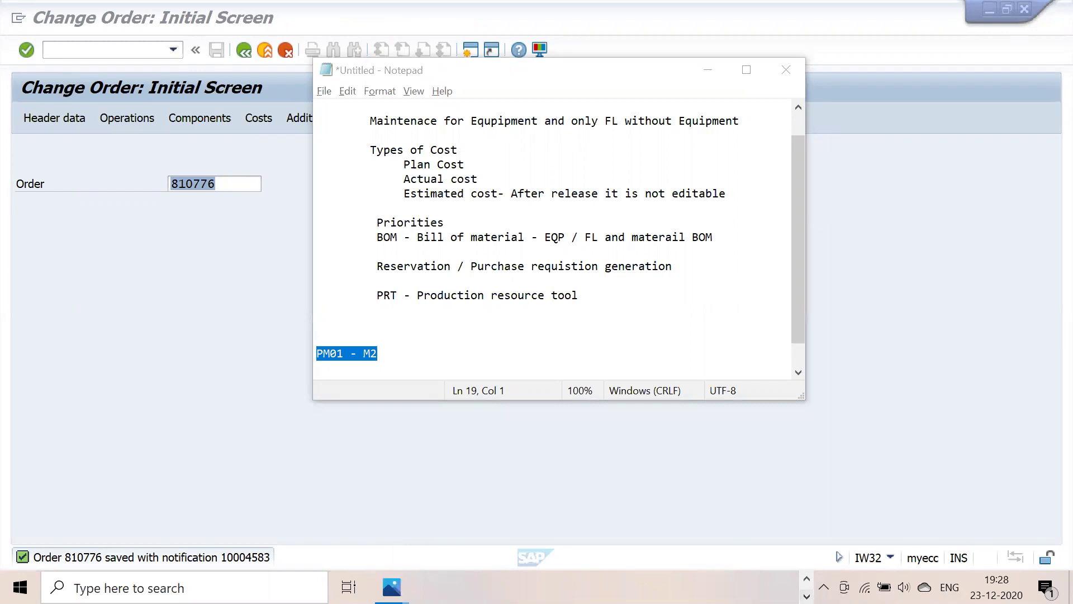
- Display the course title image You tube.PNG in Photos
{"action": "left_click", "coordinate": [806, 596]}
{"action": "mouse_move", "coordinate": [391, 587]}
{"action": "left_click", "coordinate": [478, 514]}
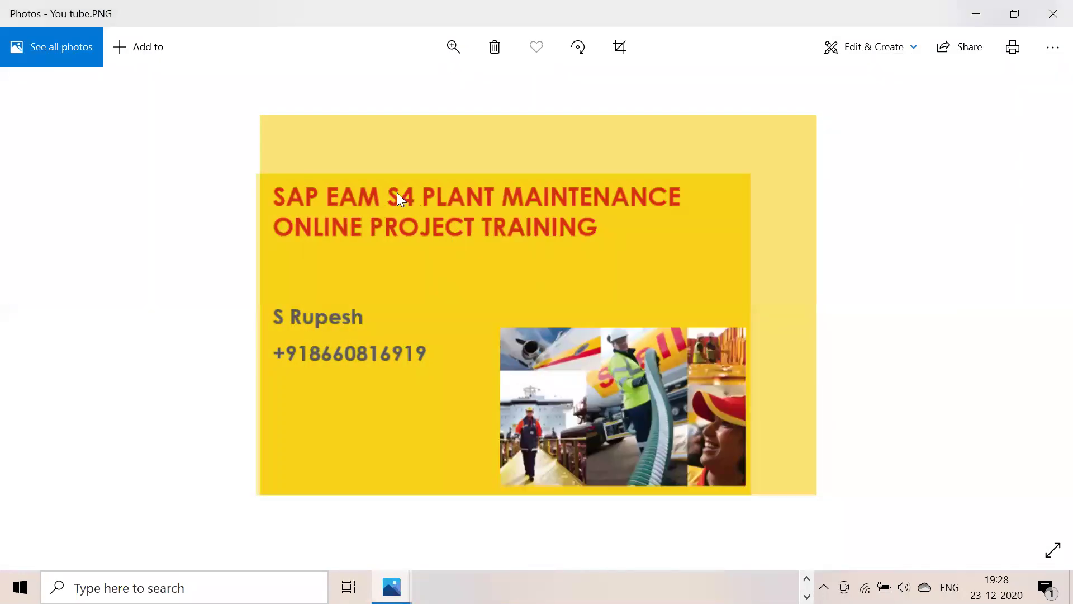